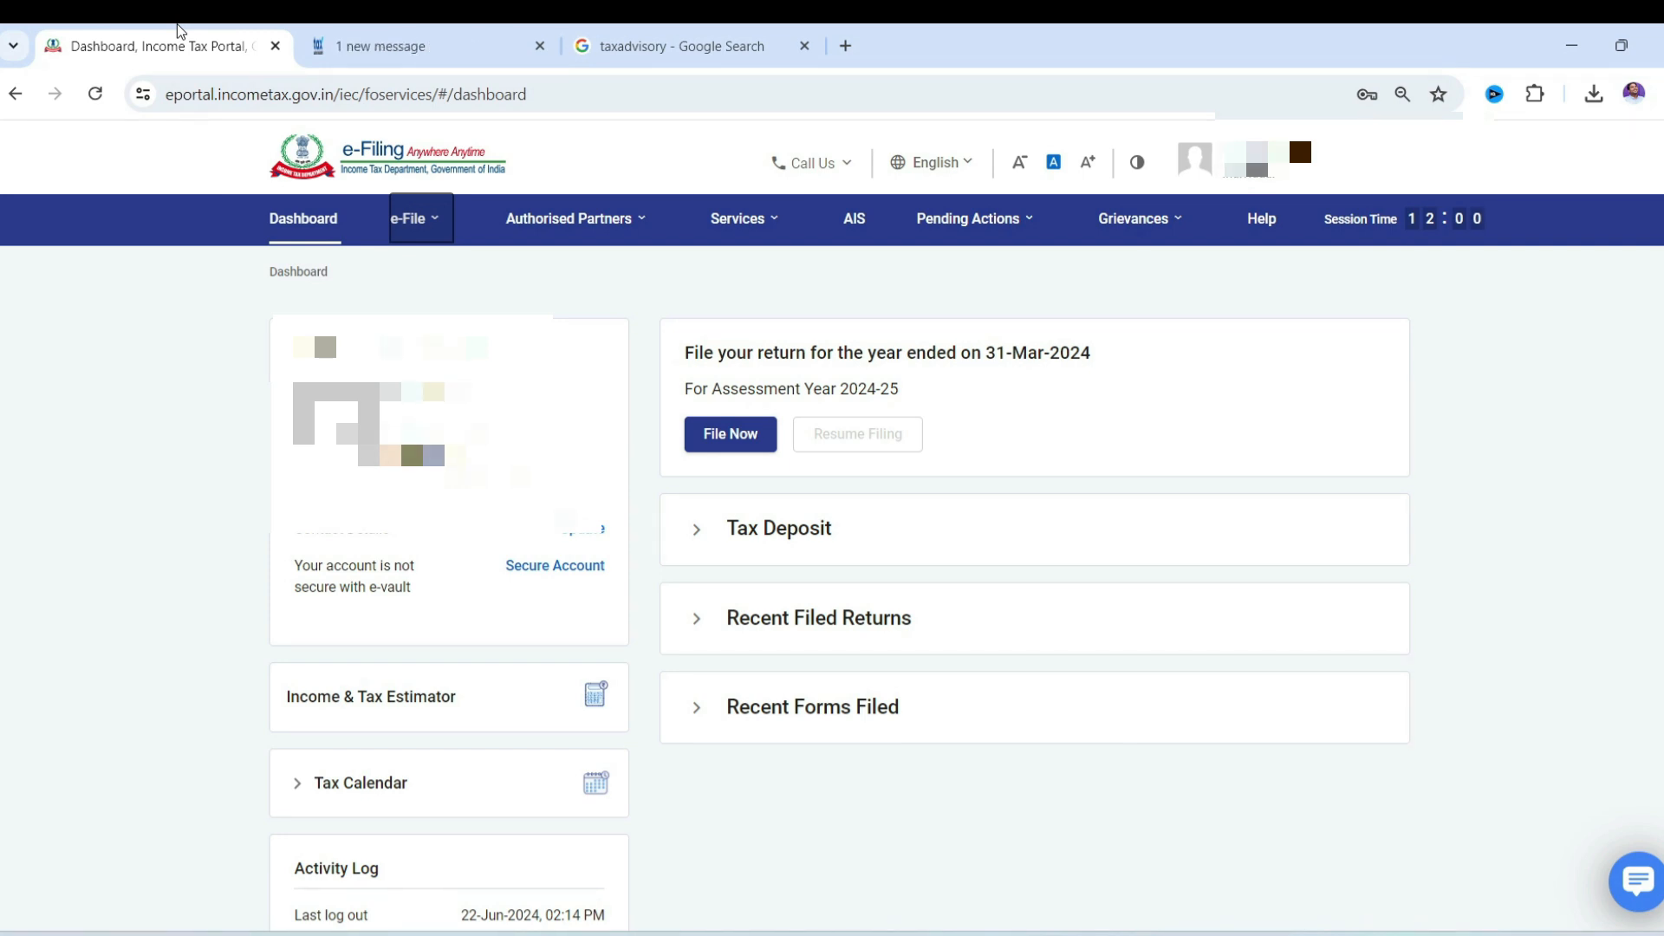
Step: Switch to the Form 16 image in the photo viewer, review its salary and tax deduction details, and return to the e-Filing dashboard
key("alt+Tab")
key("Tab")
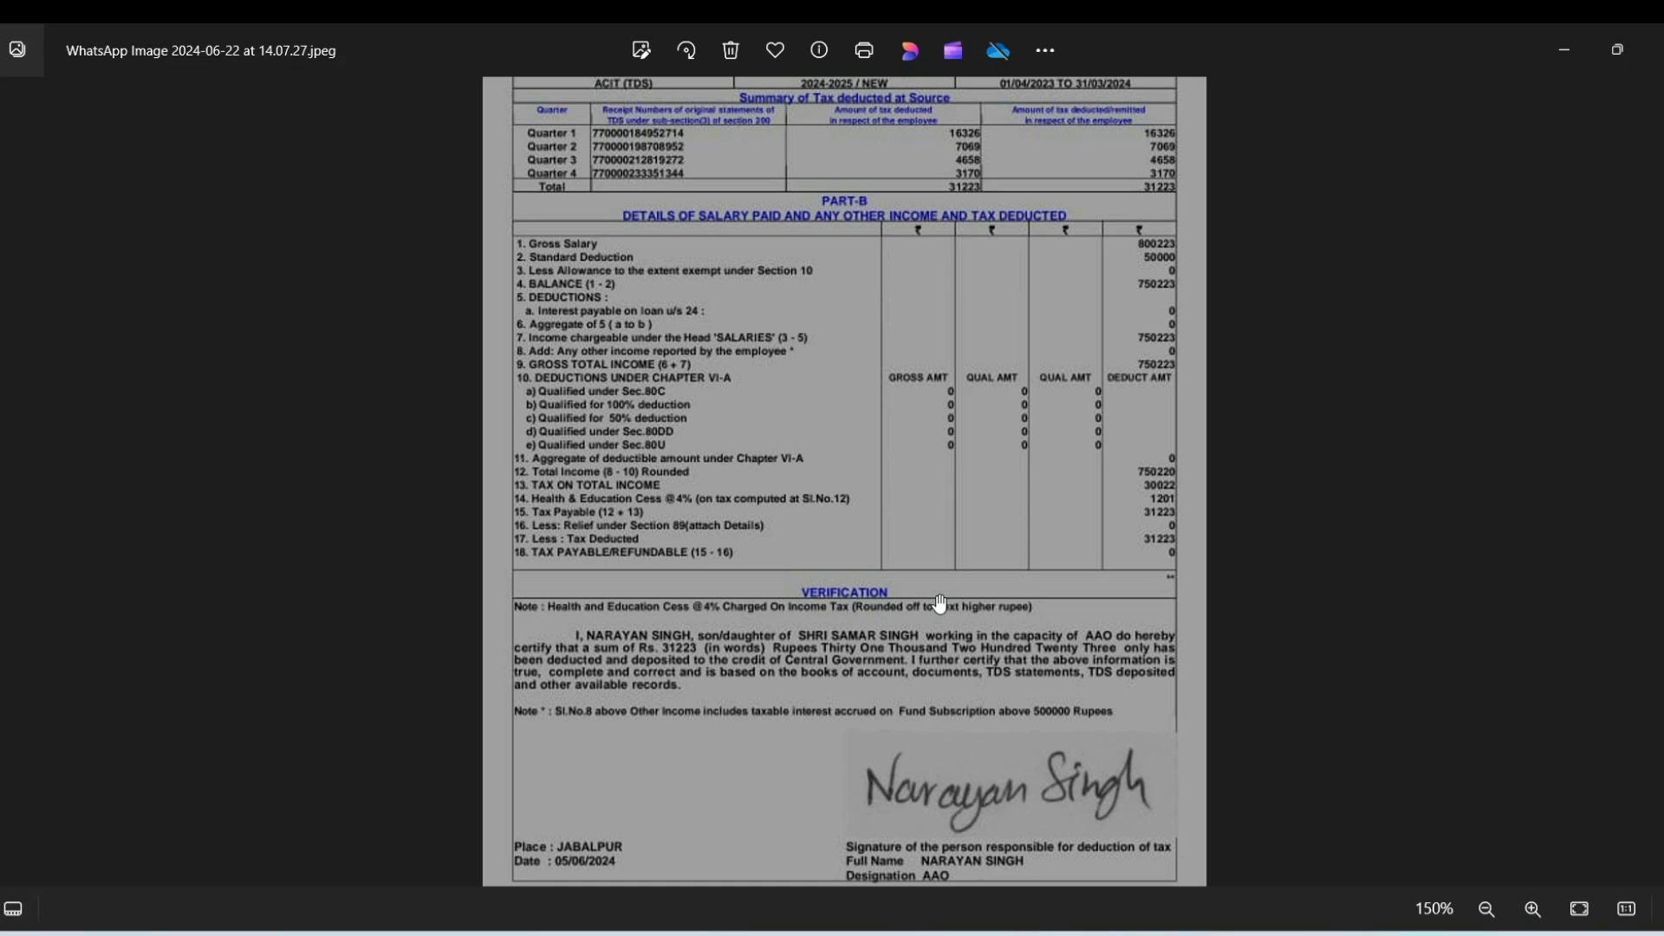
key("alt+Tab")
key("alt+Tab")
key("alt+Tab")
key("alt+Tab")
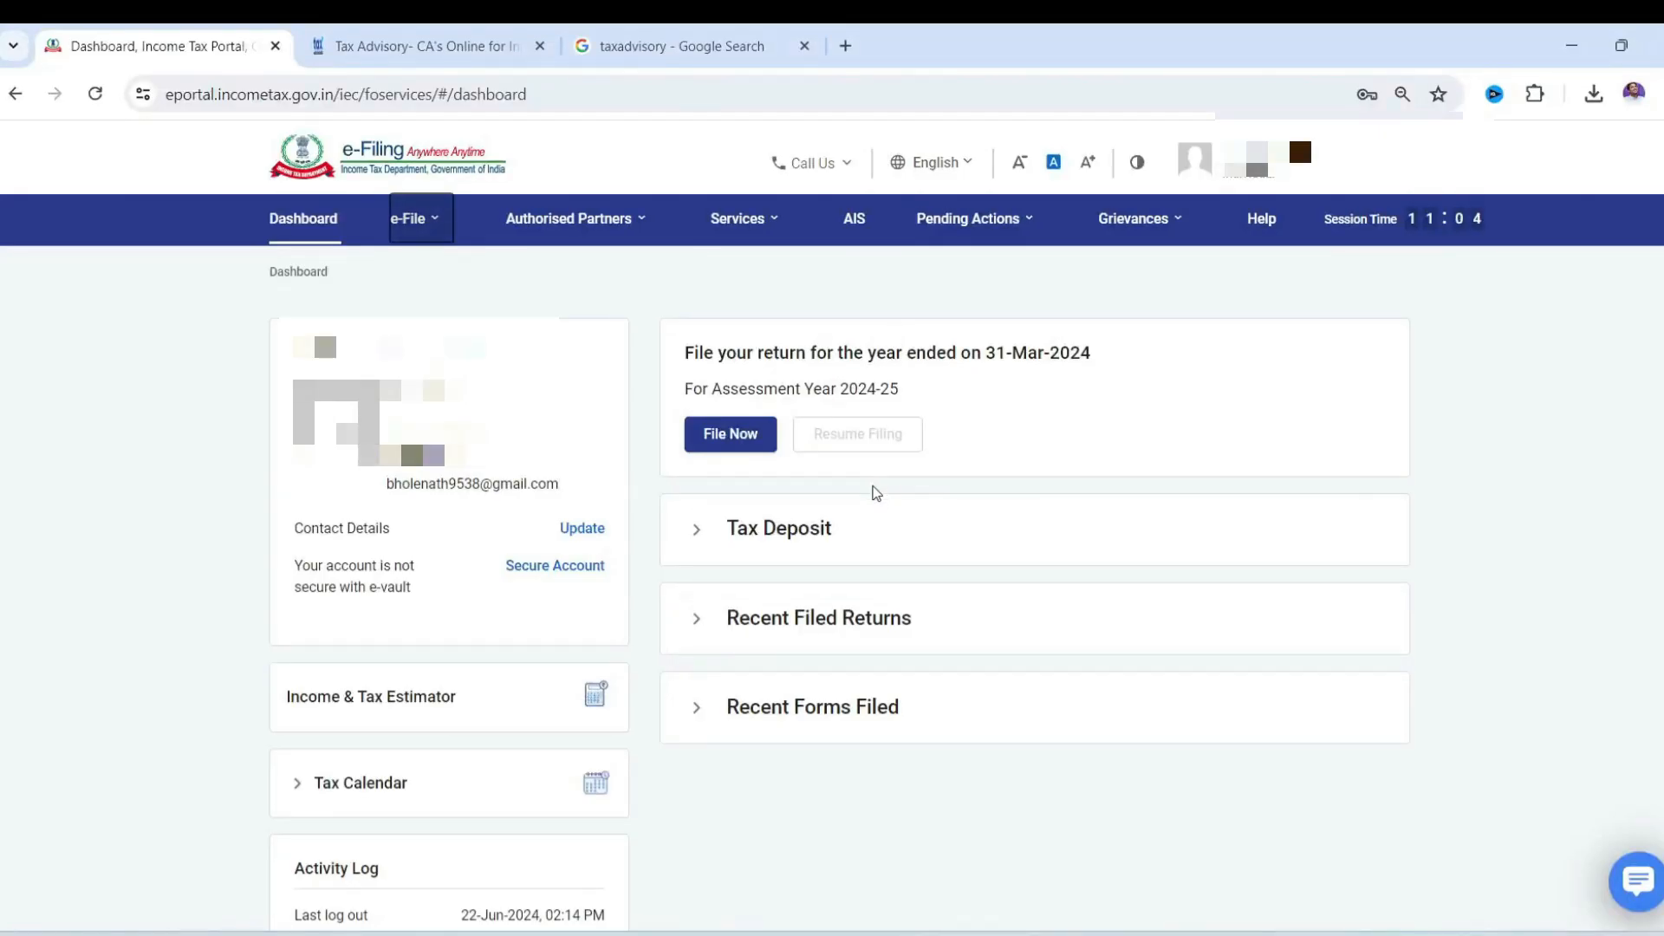
Step: Look over the Tax Advisory website's services and read through the company's customer reviews on Google
left_click(485, 28)
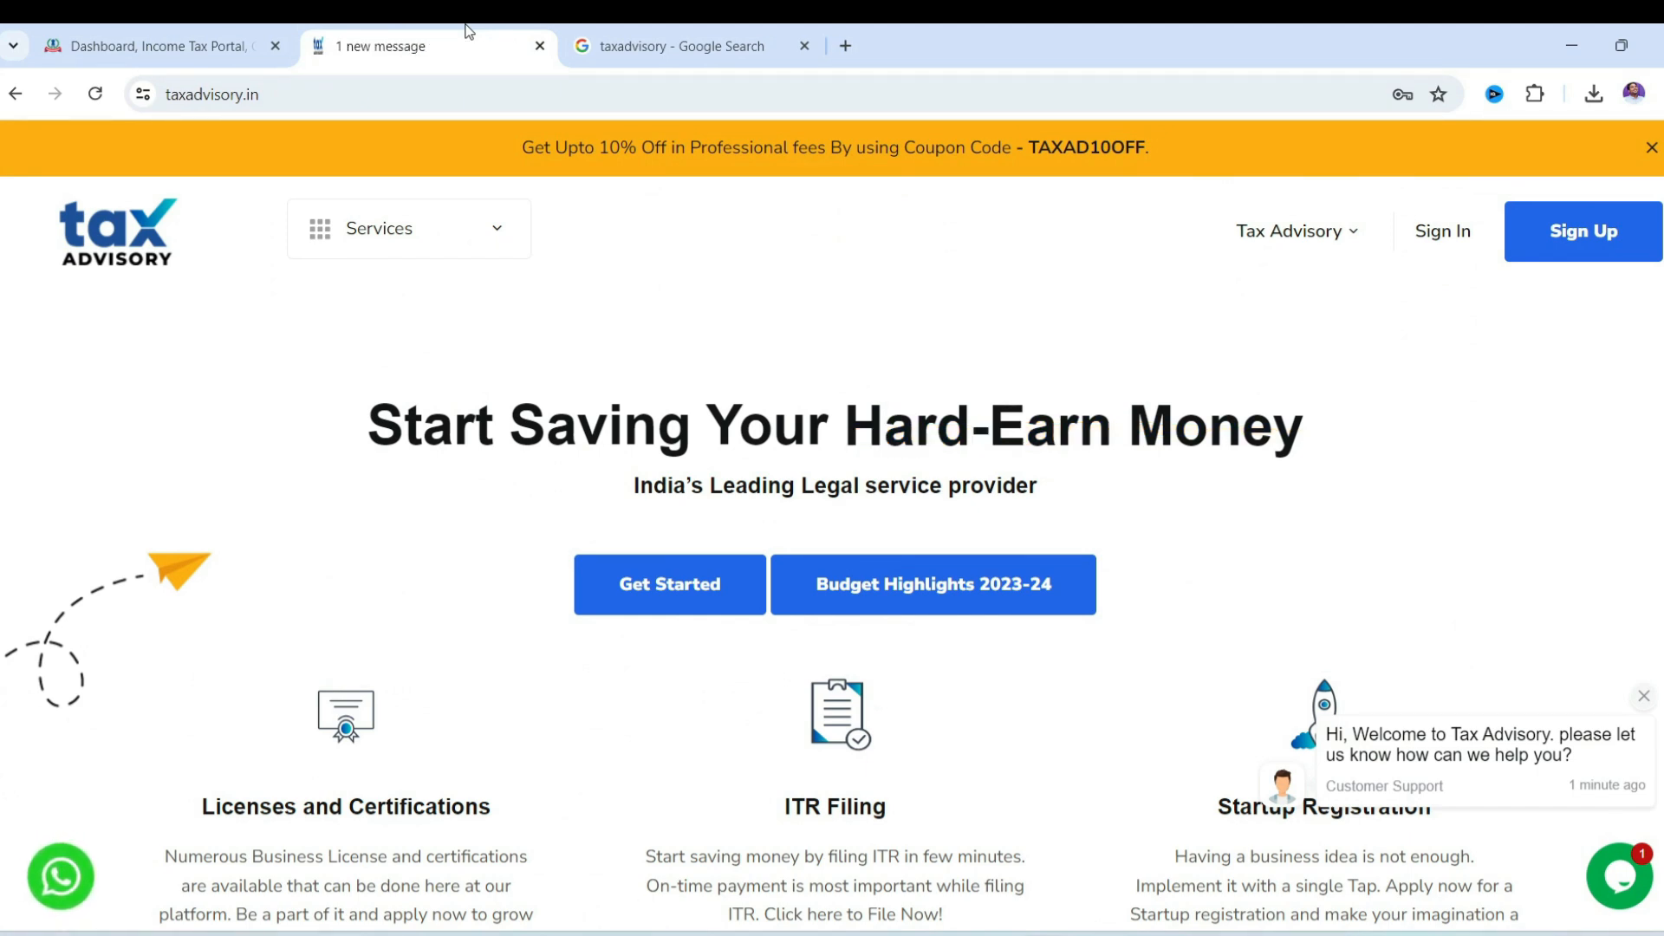
scroll(948, 595, "down", 3)
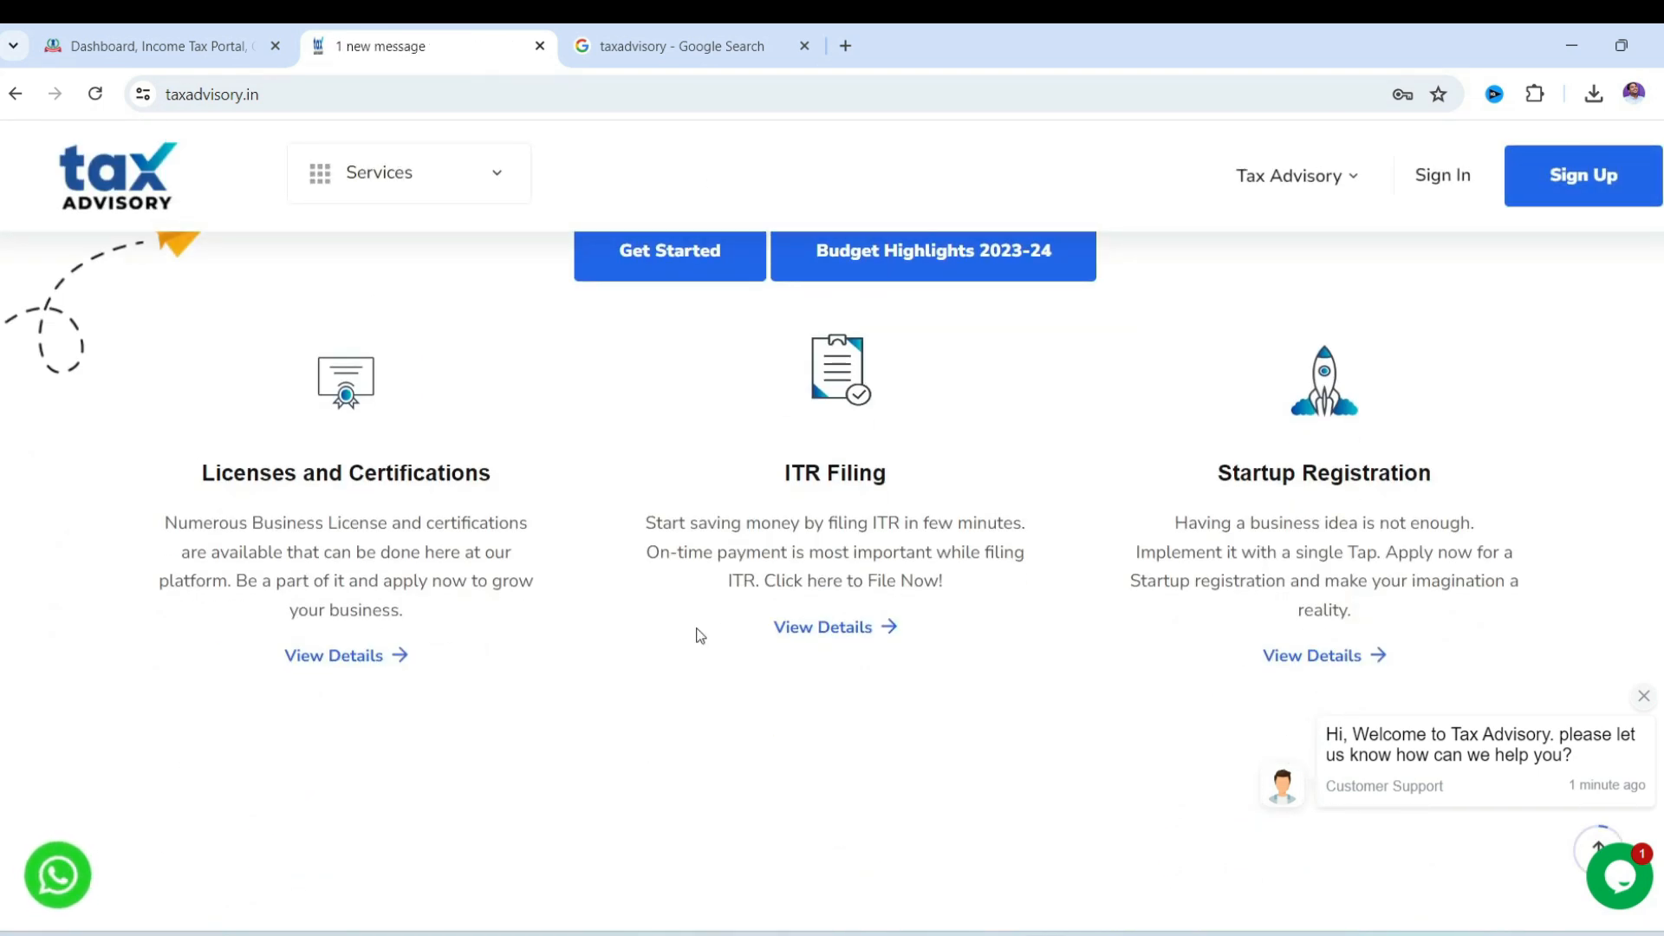
left_click(705, 46)
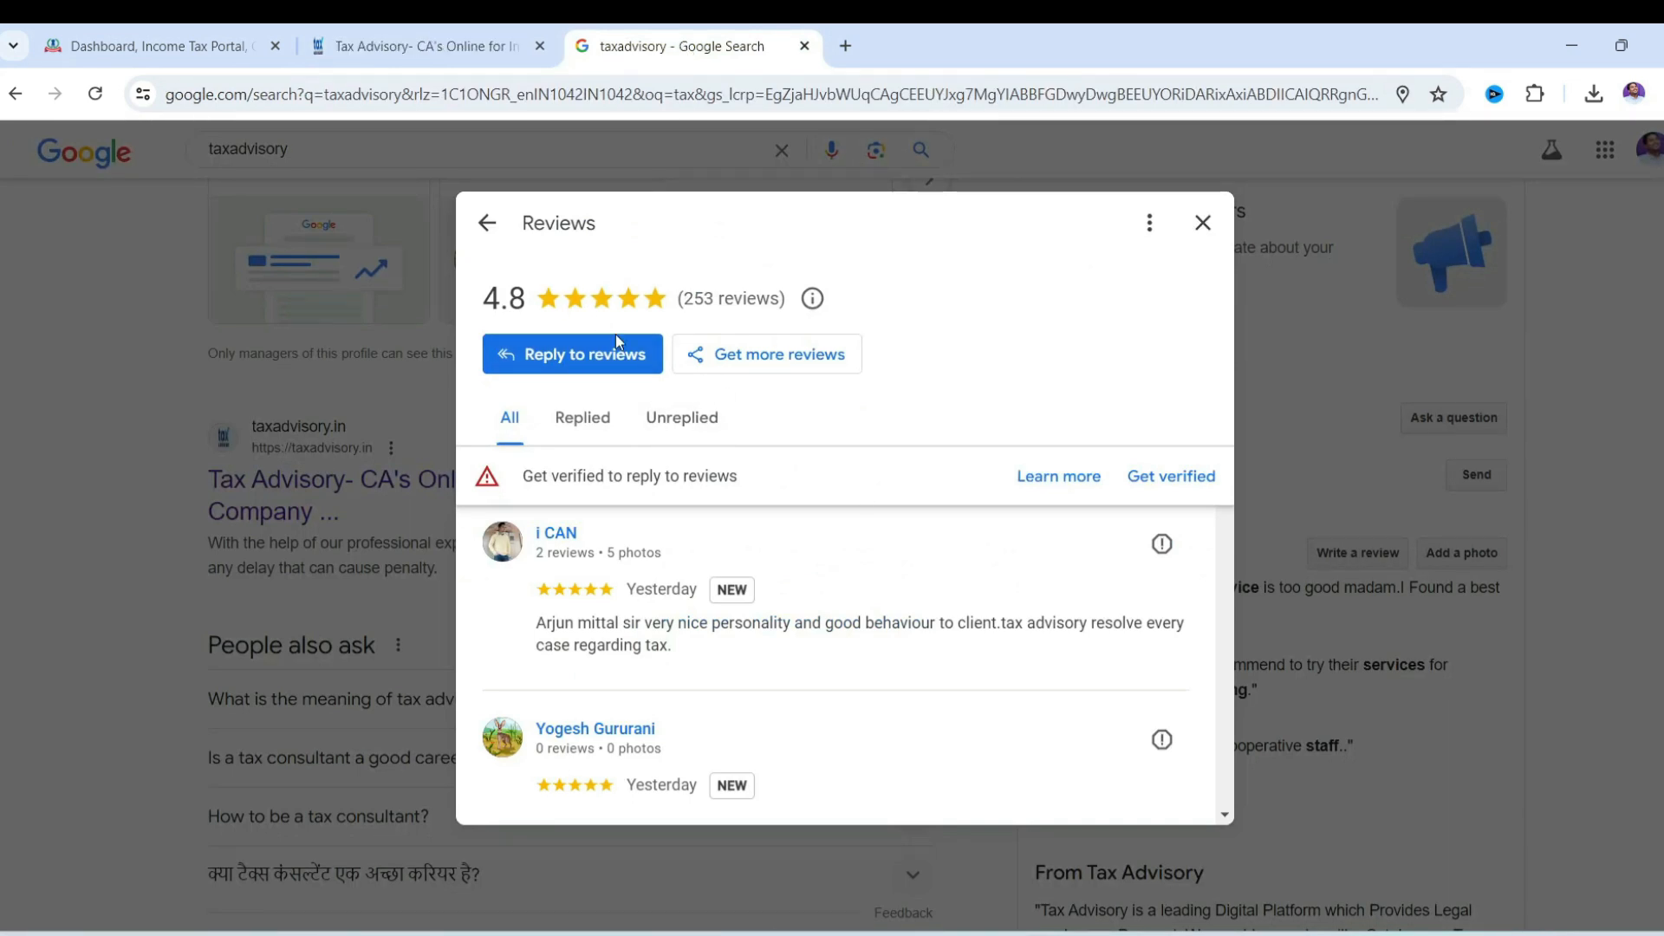
scroll(813, 564, "down", 3)
scroll(813, 563, "down", 8)
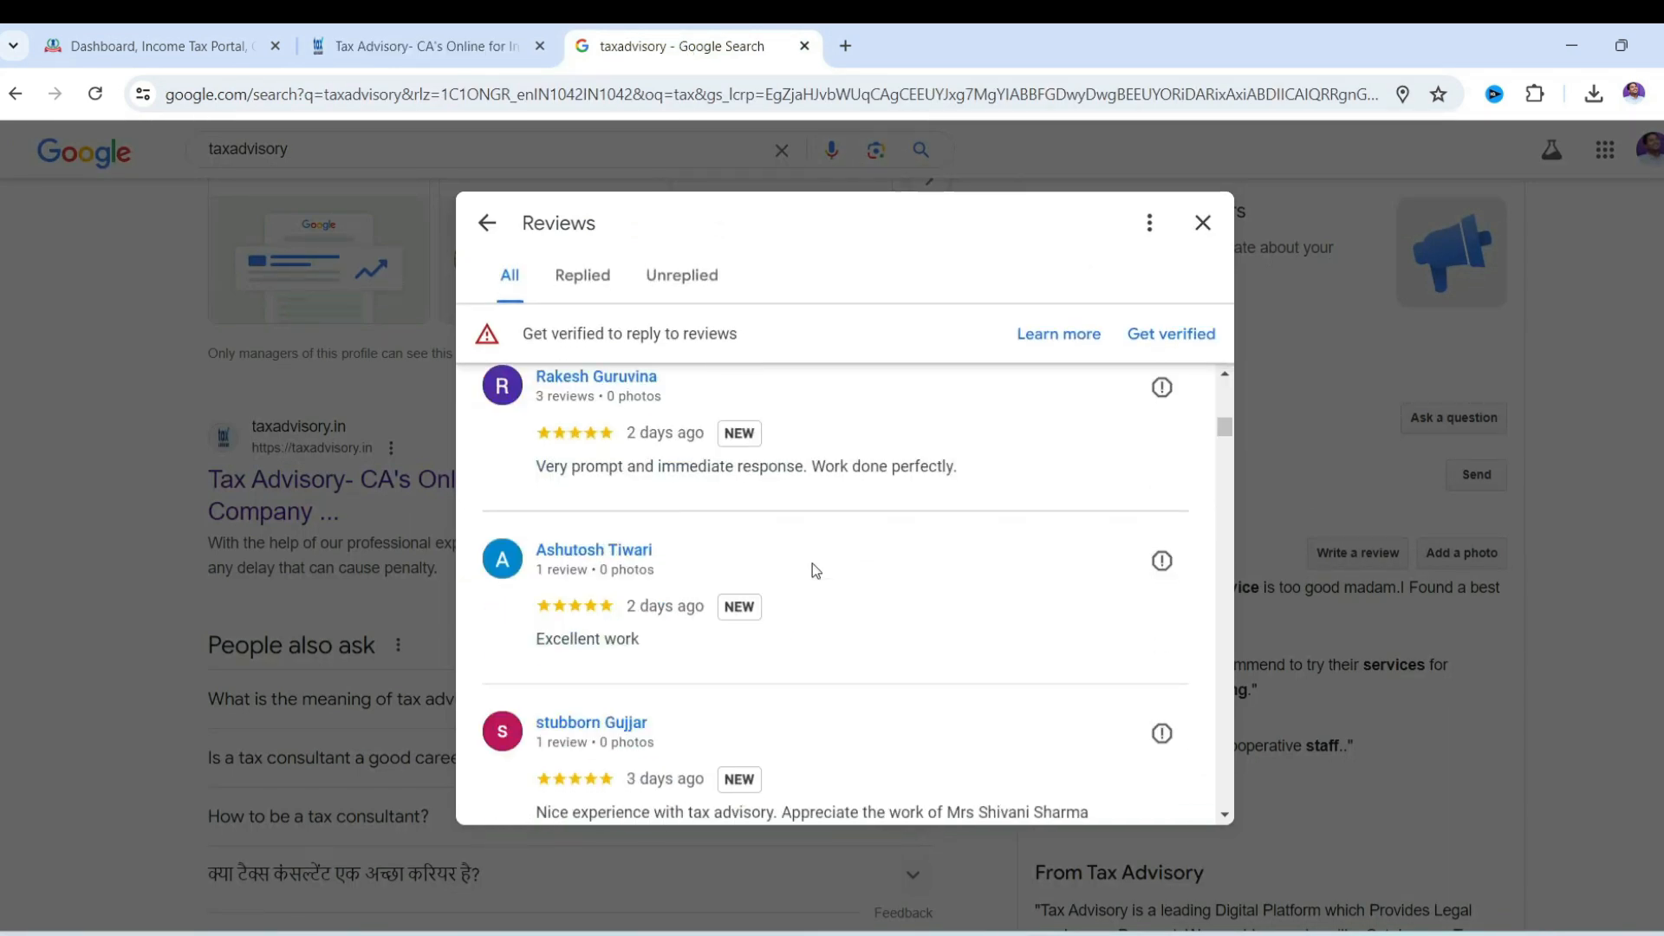
scroll(813, 563, "down", 10)
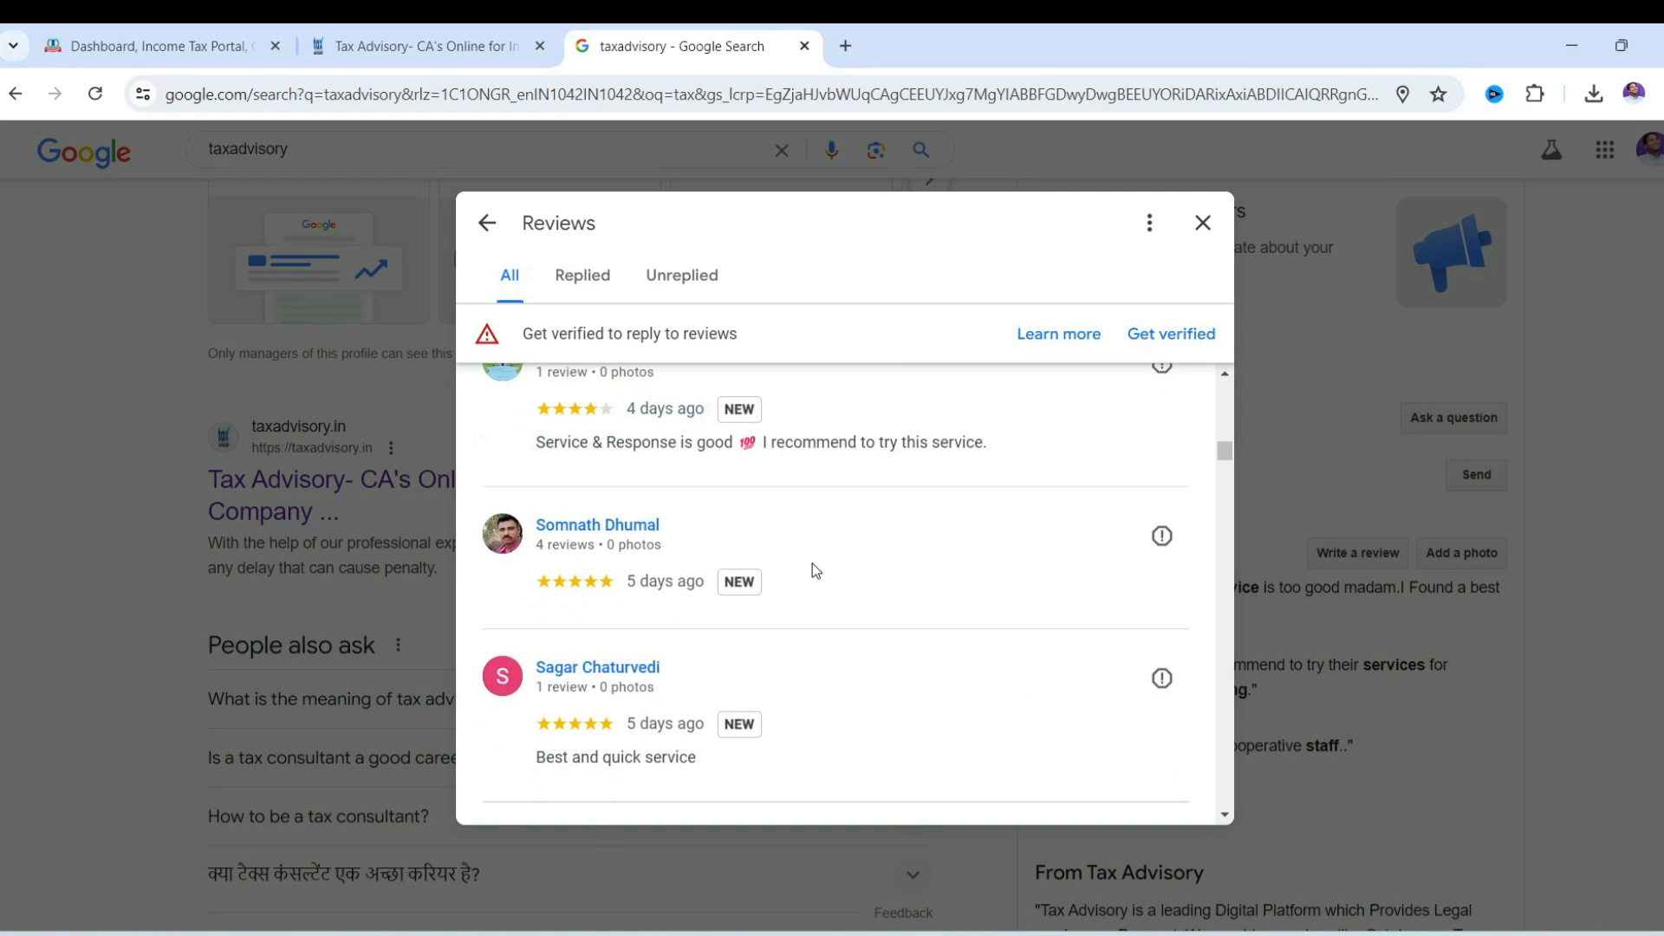
scroll(813, 564, "down", 10)
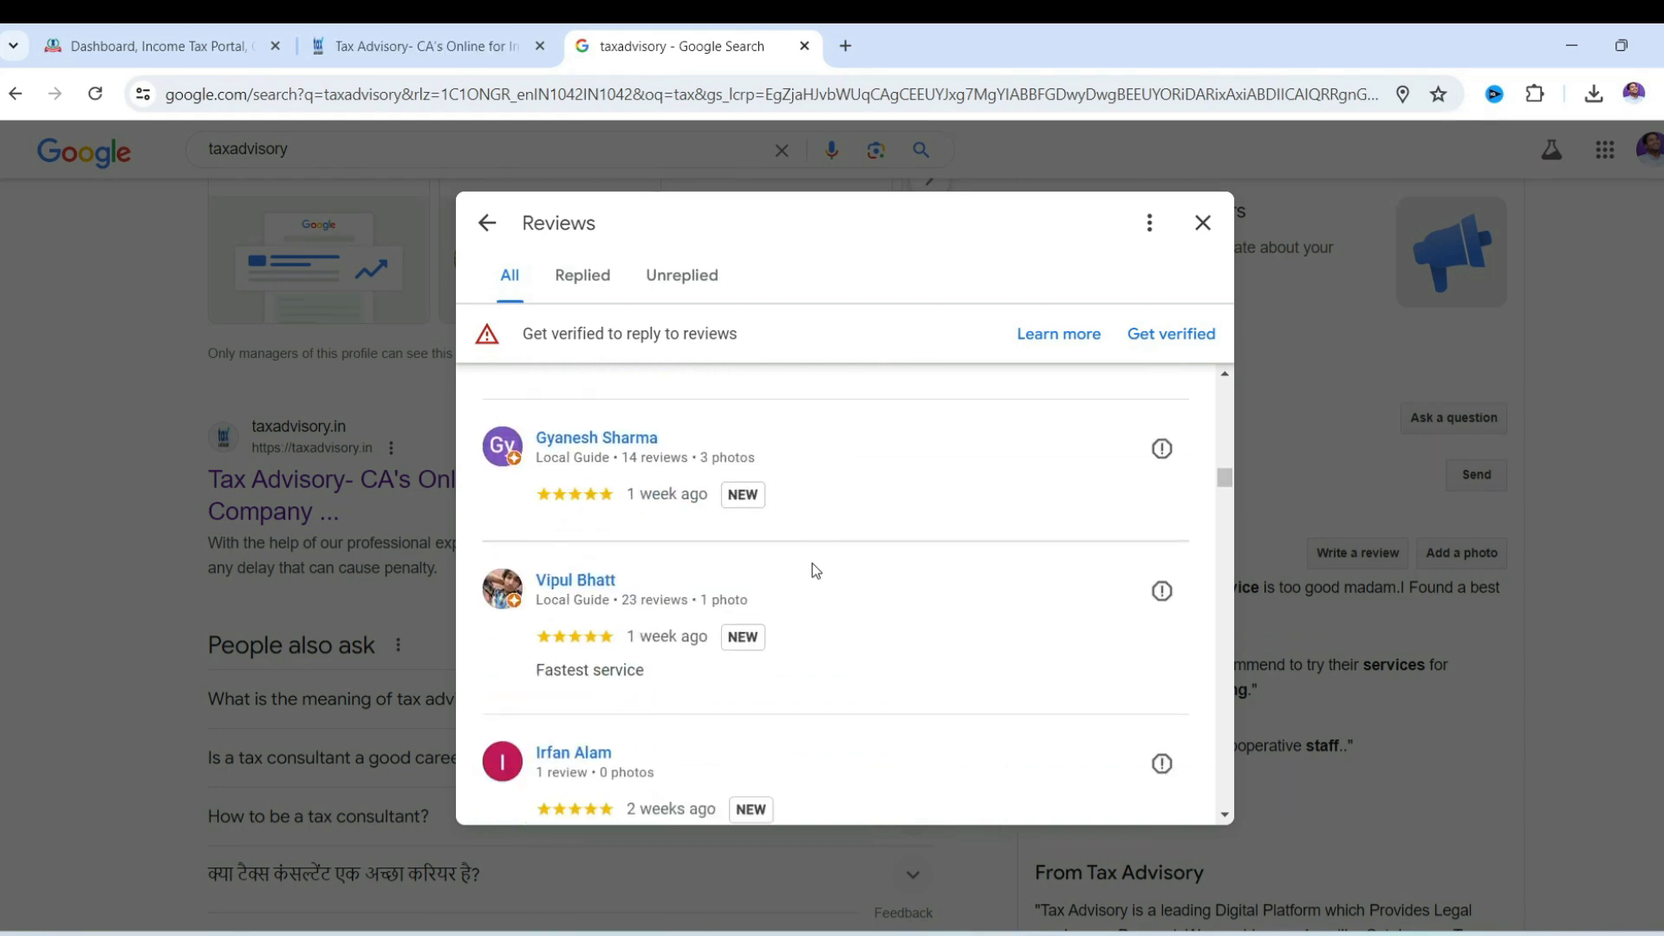
scroll(813, 572, "down", 1)
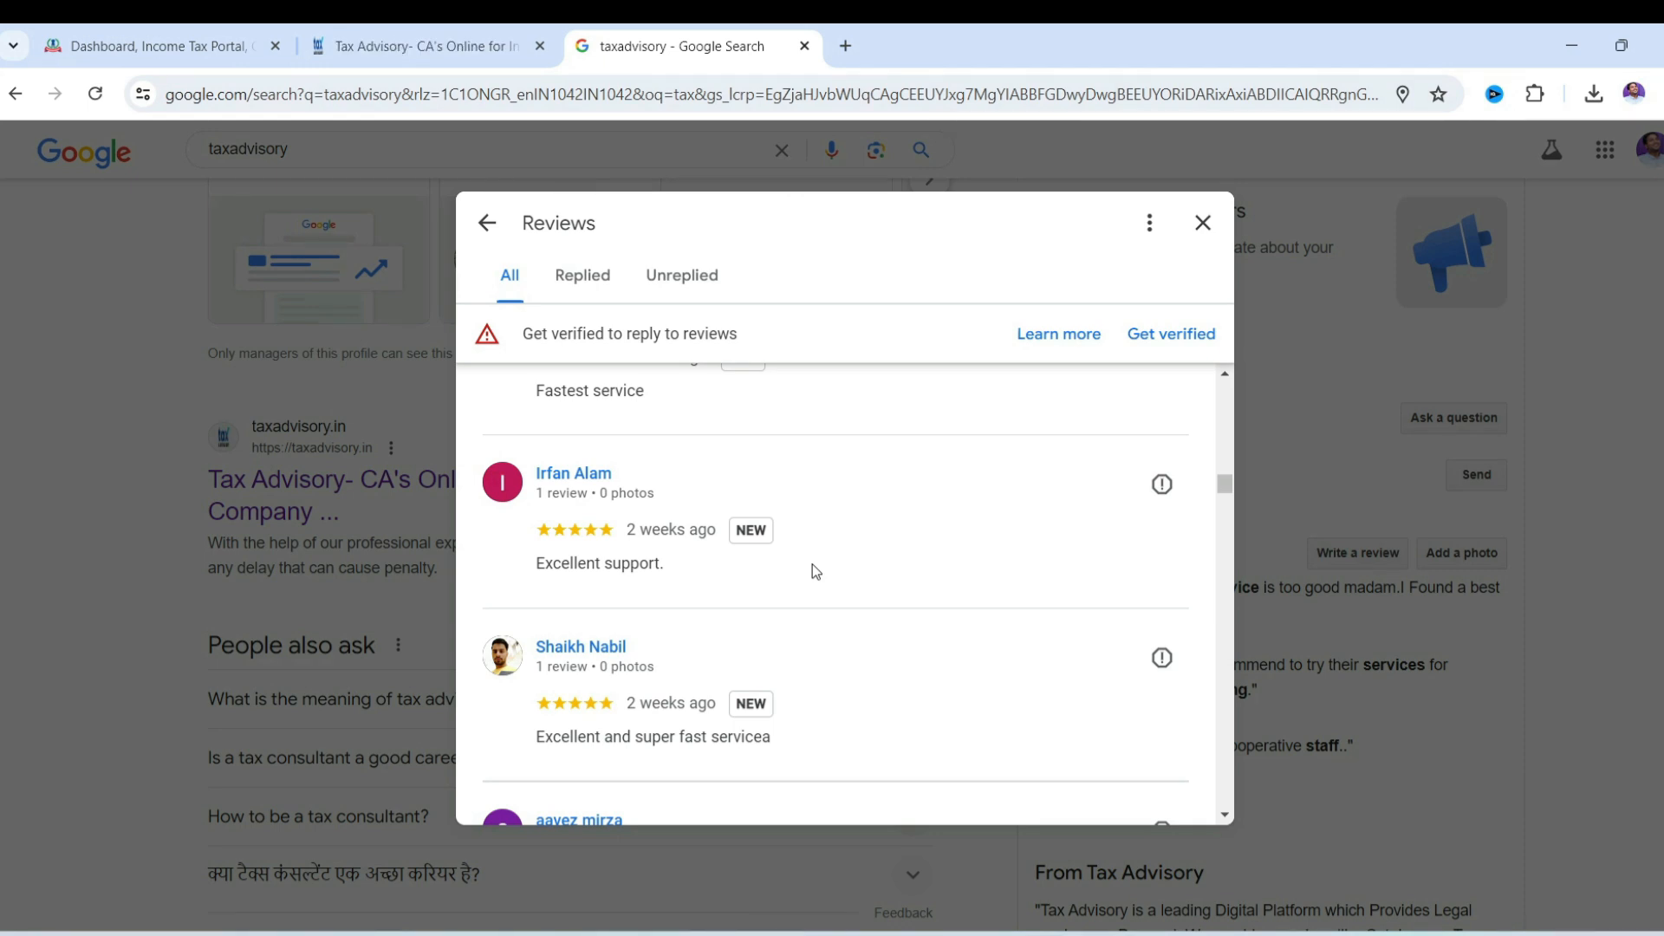
Step: Go back to the e-Filing portal, check the Form 16 image once more, and return to the dashboard
left_click(205, 30)
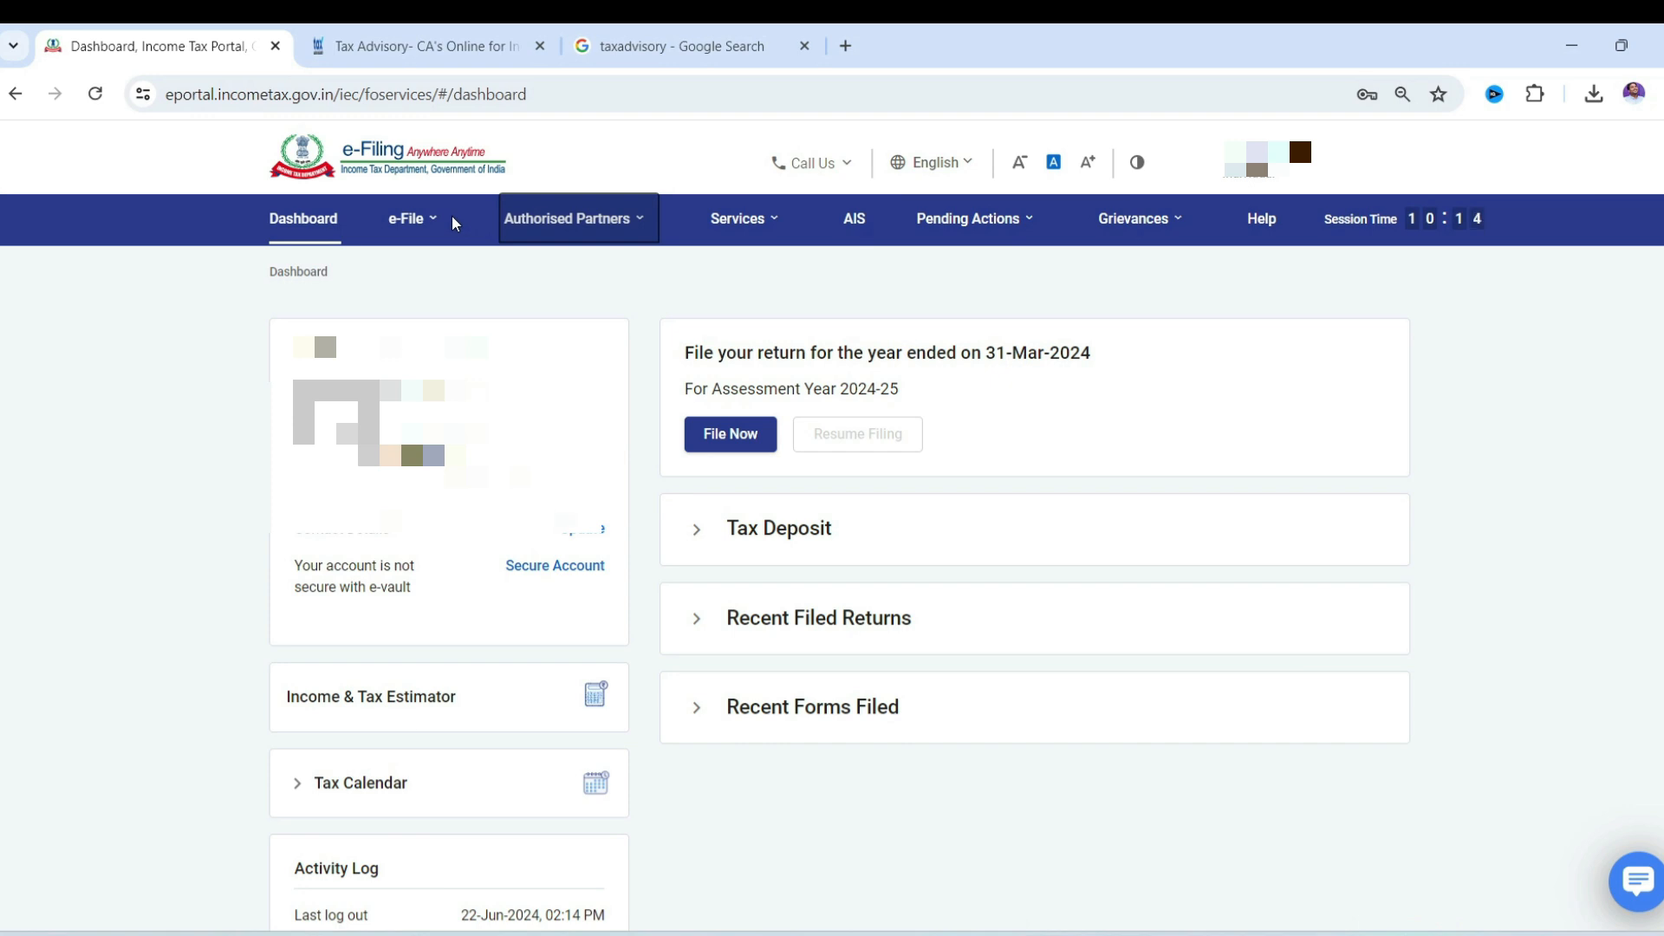
key("alt+Tab")
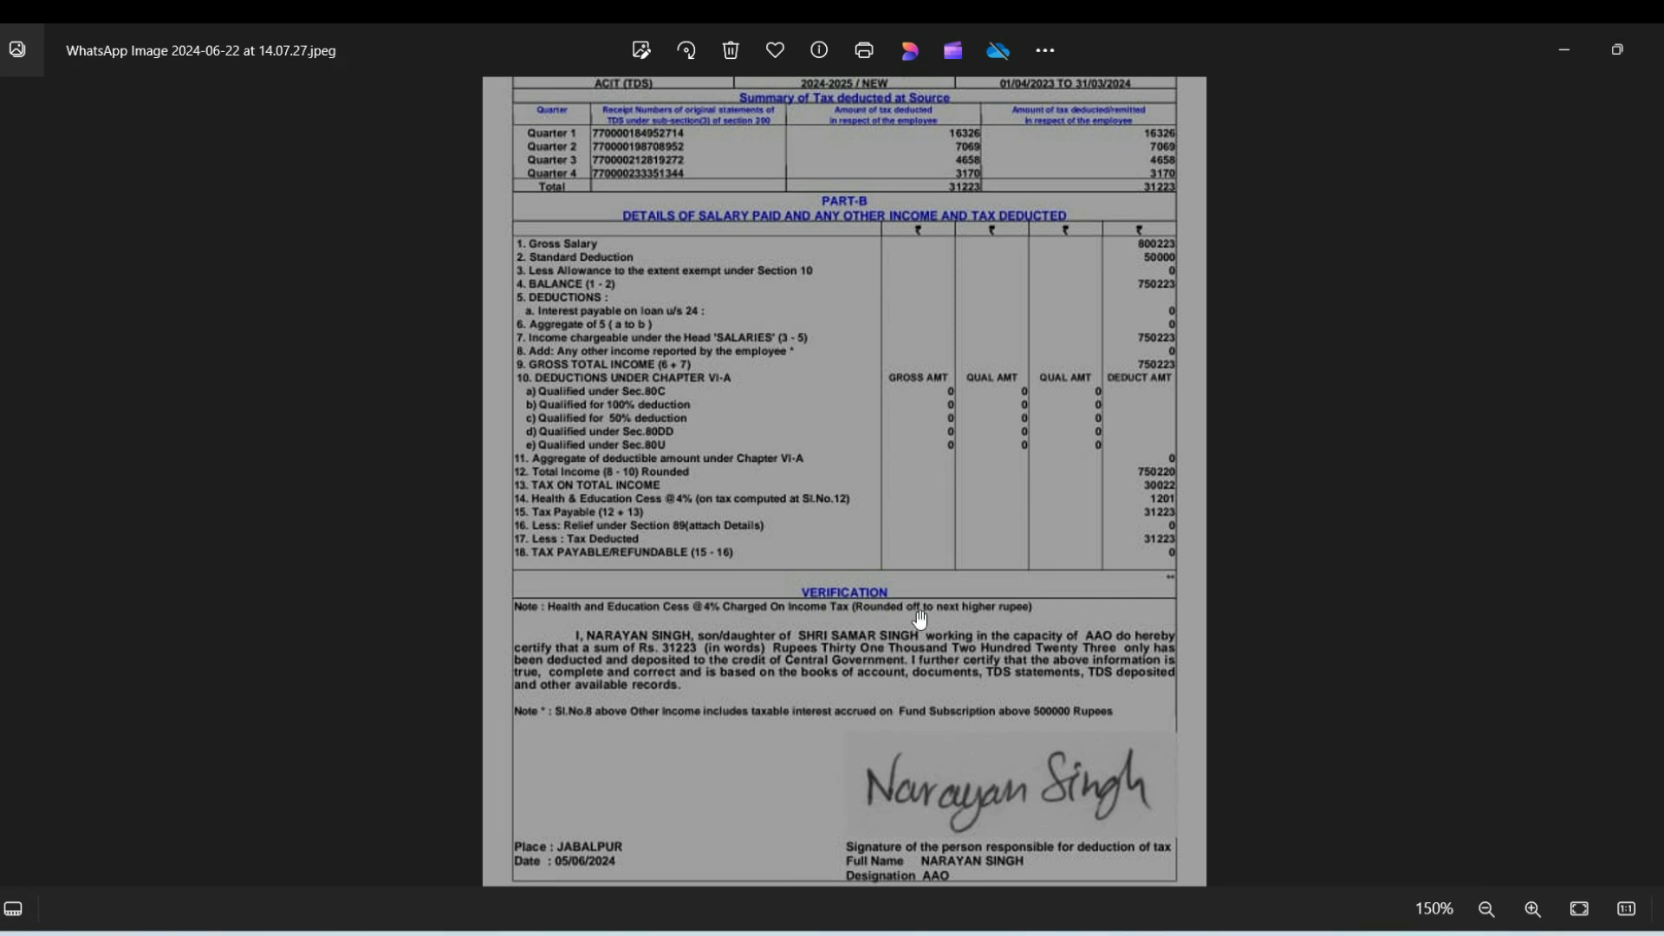
key("alt+Tab")
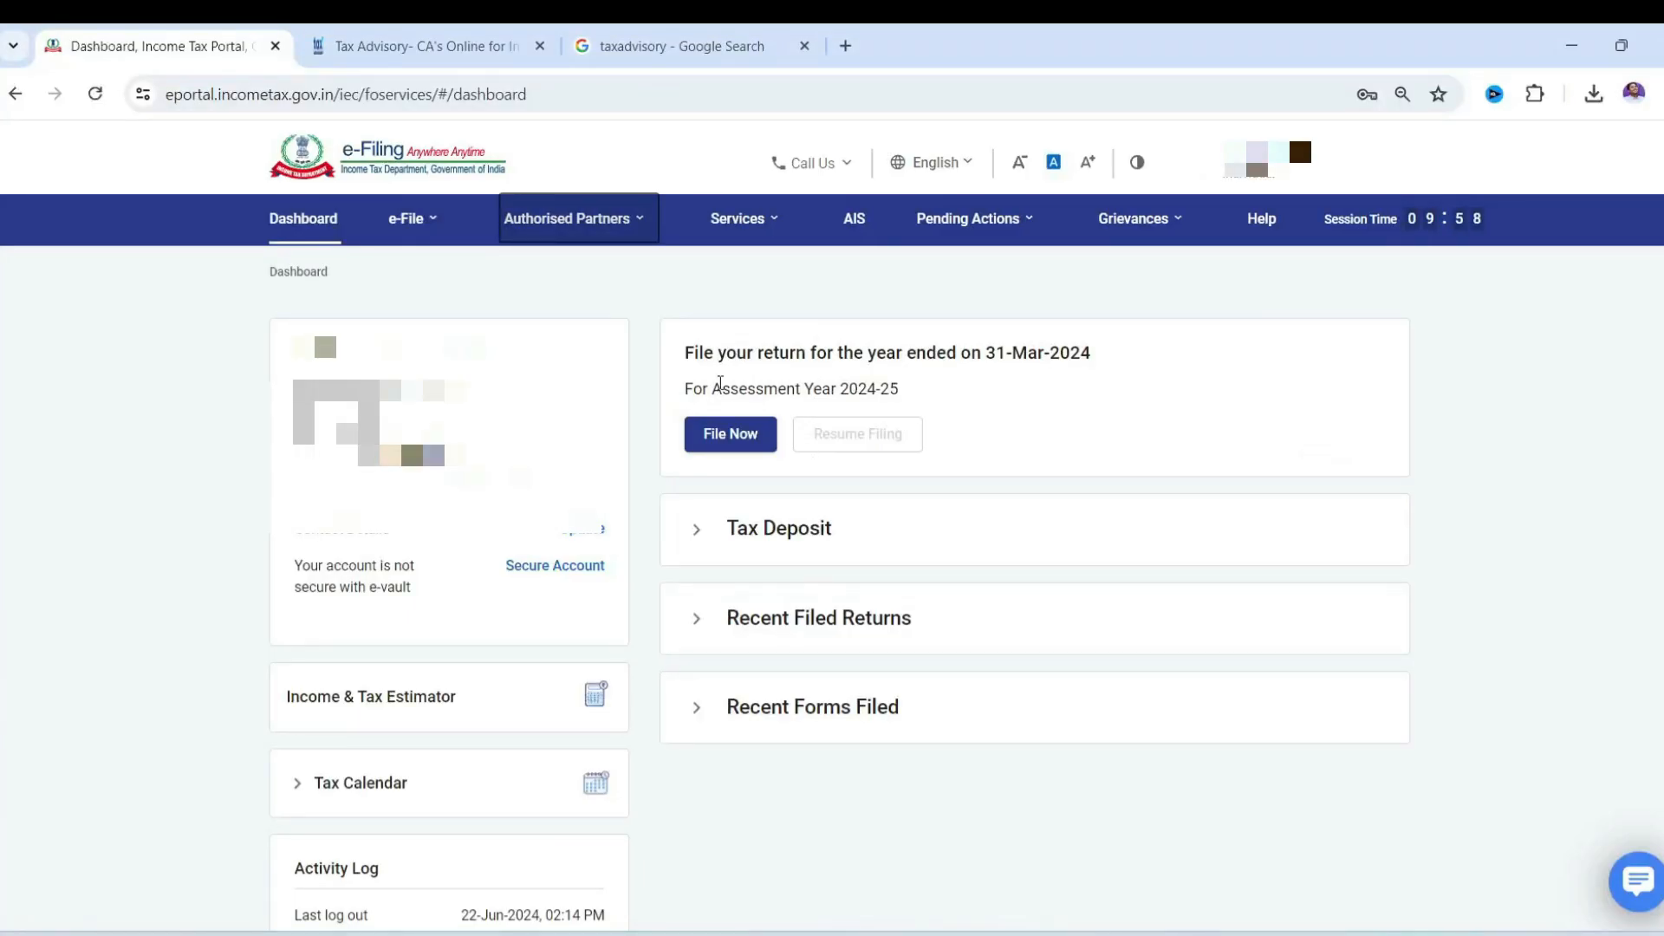
Step: Open File Income Tax Return for assessment year 2024-25 and continue with the Online mode of filing
left_click(732, 435)
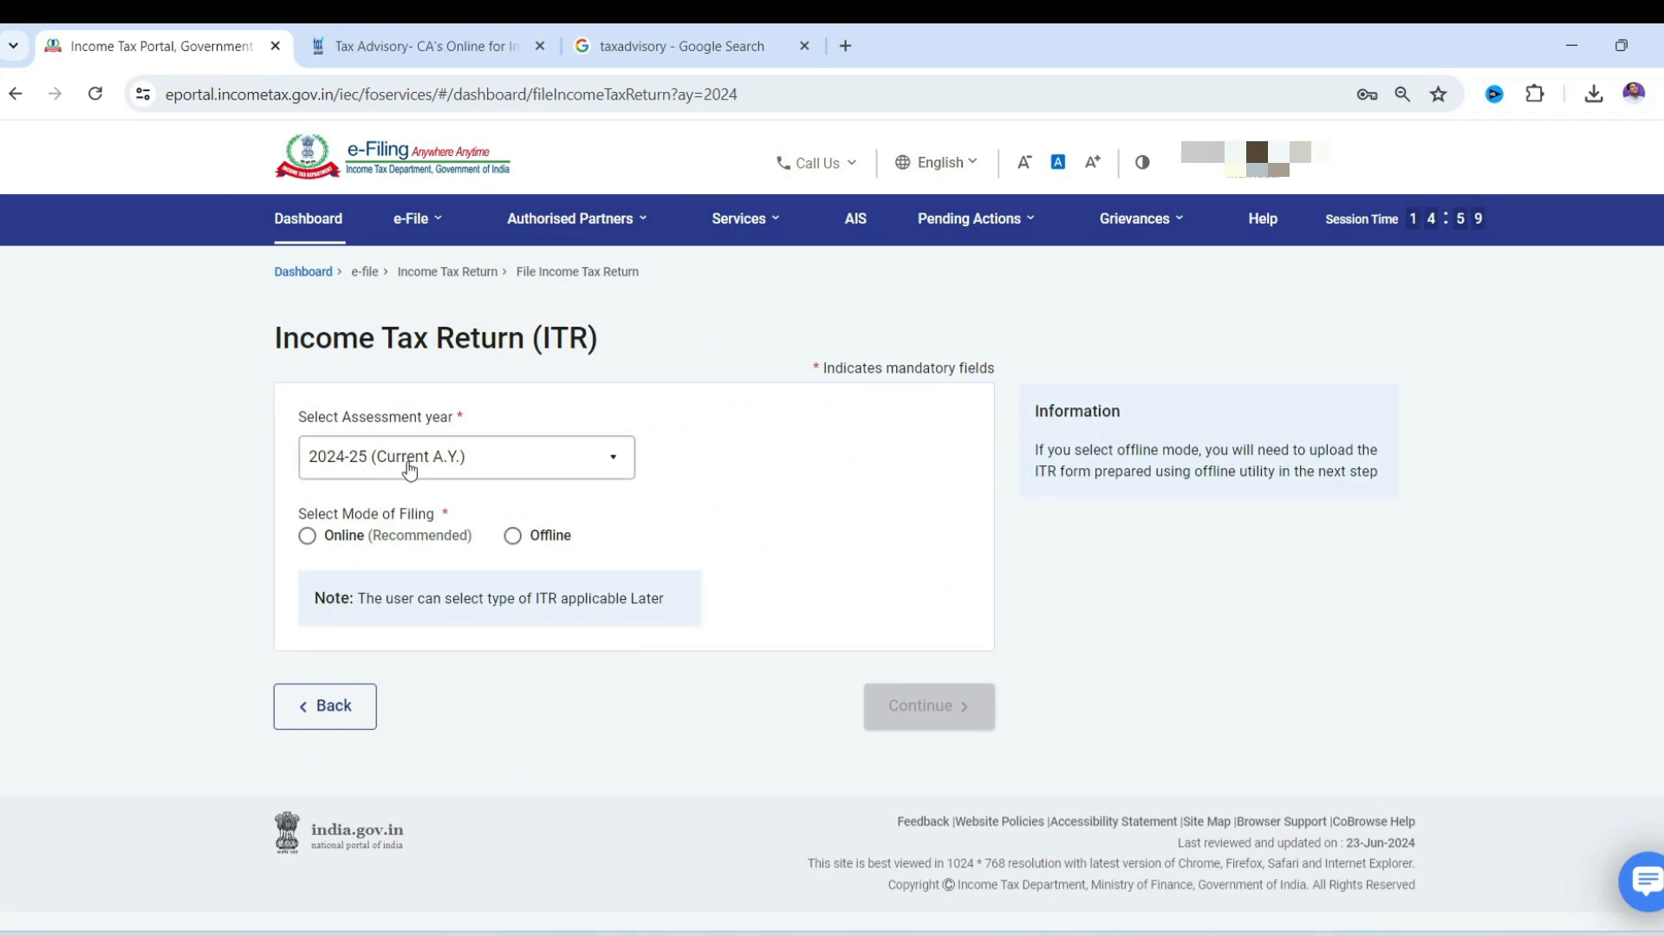
left_click(433, 224)
mouse_move(669, 269)
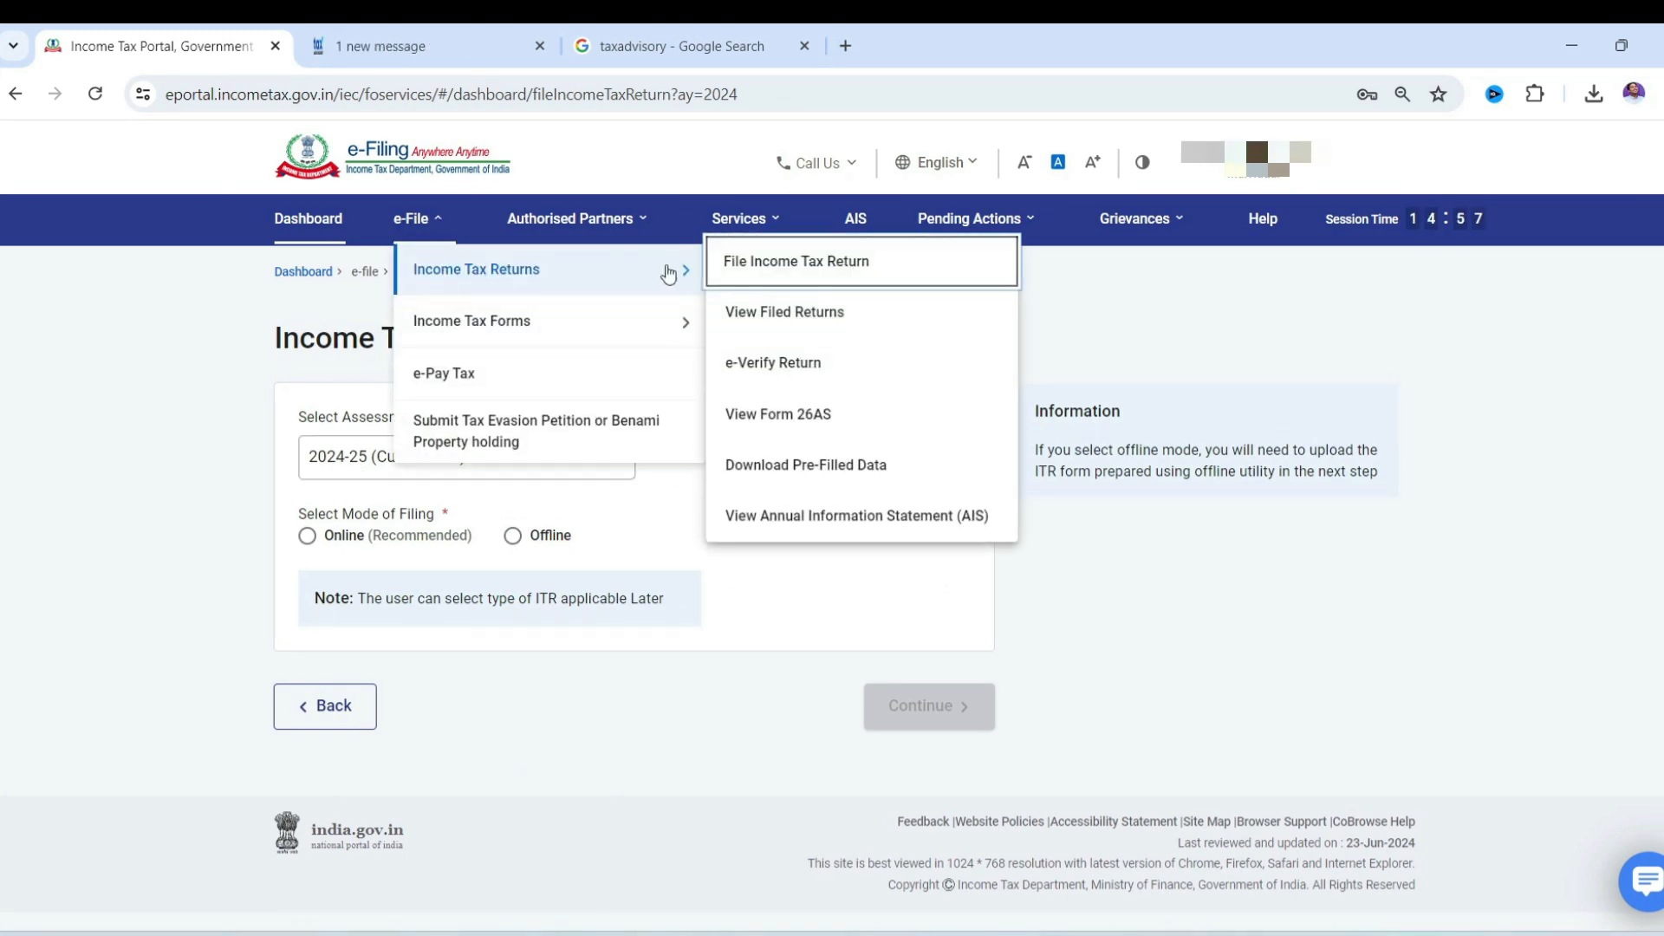
left_click(747, 270)
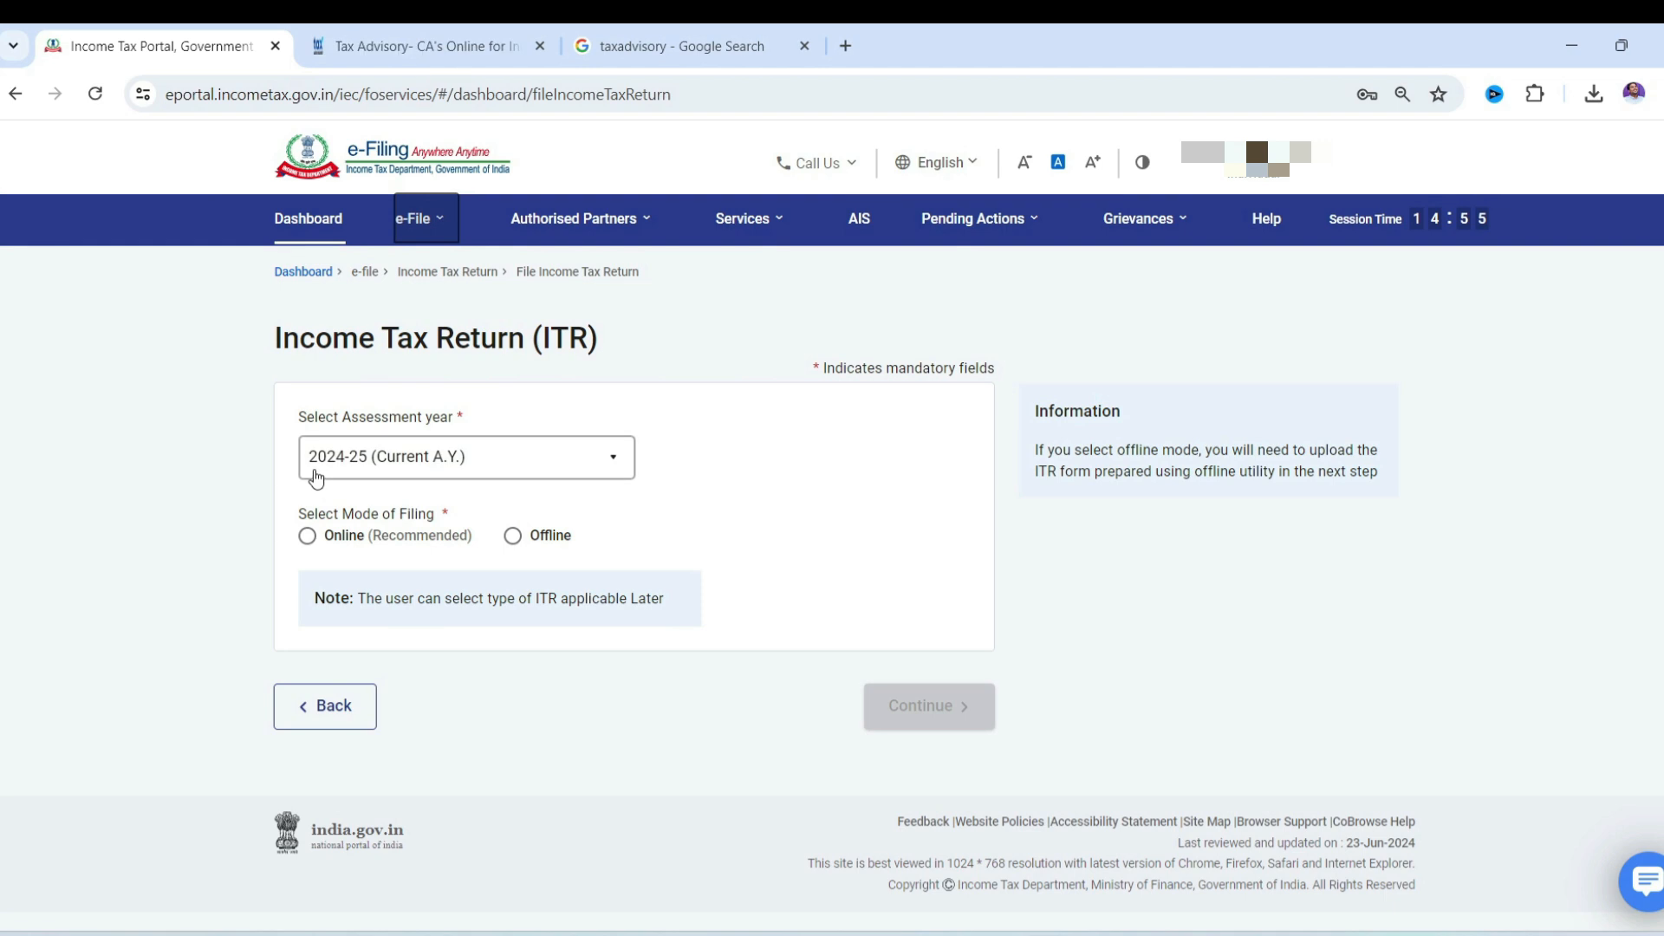
left_click(306, 535)
left_click(958, 708)
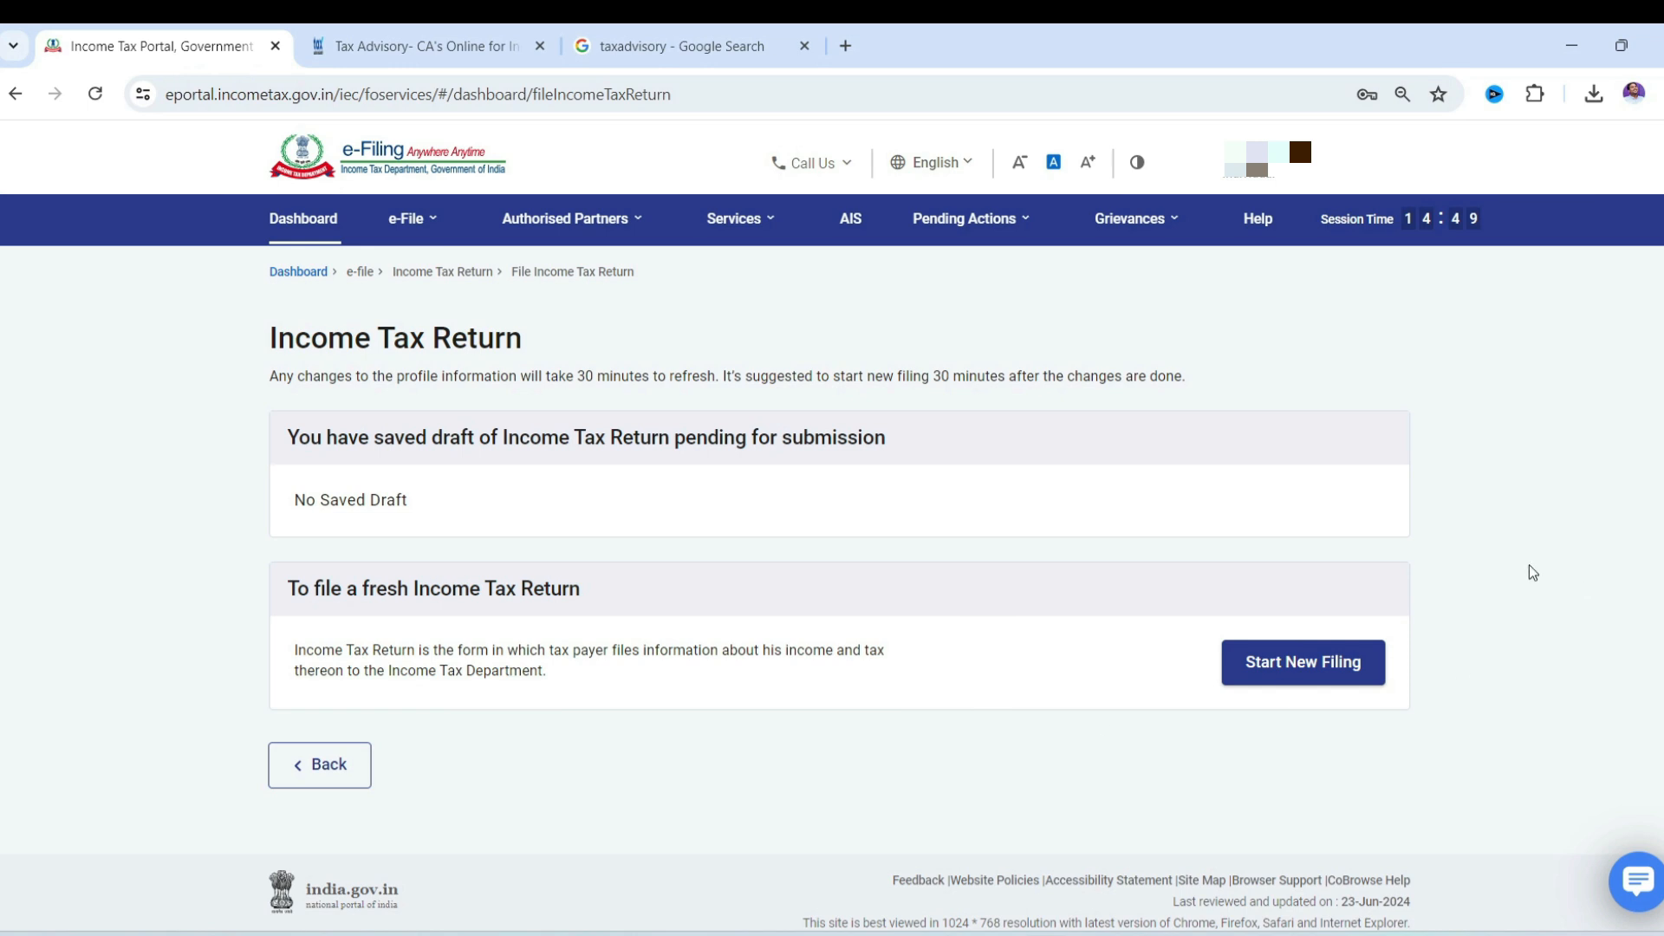
Step: Start a new filing and continue with Individual as the applicable status
left_click(1303, 664)
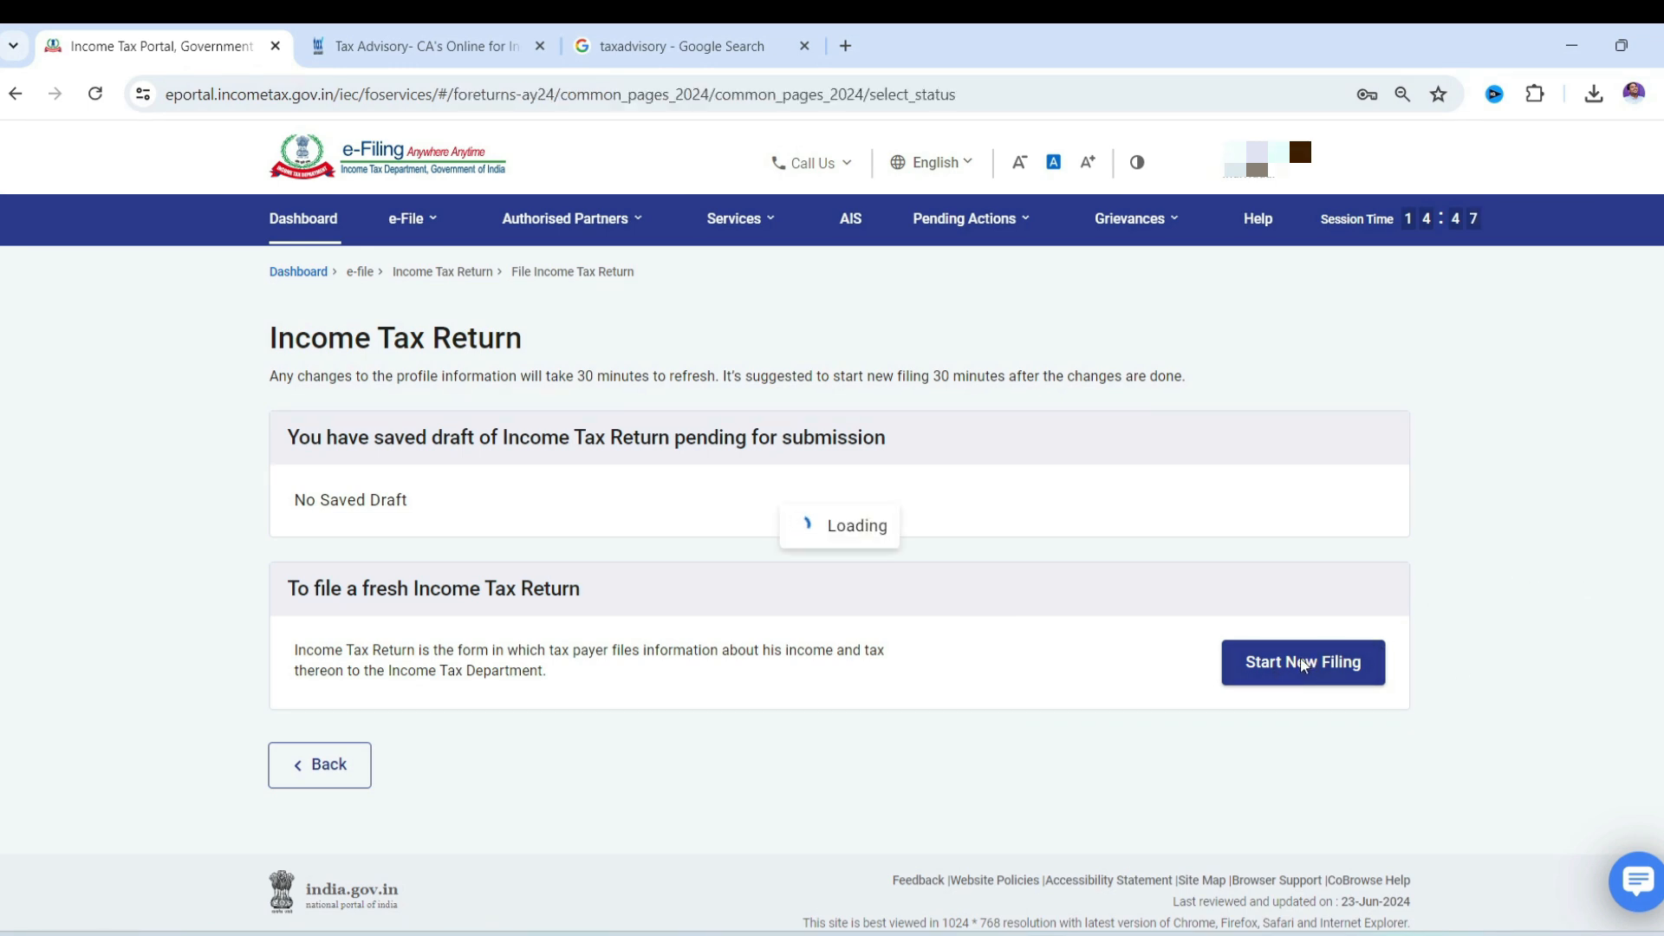
left_click(307, 497)
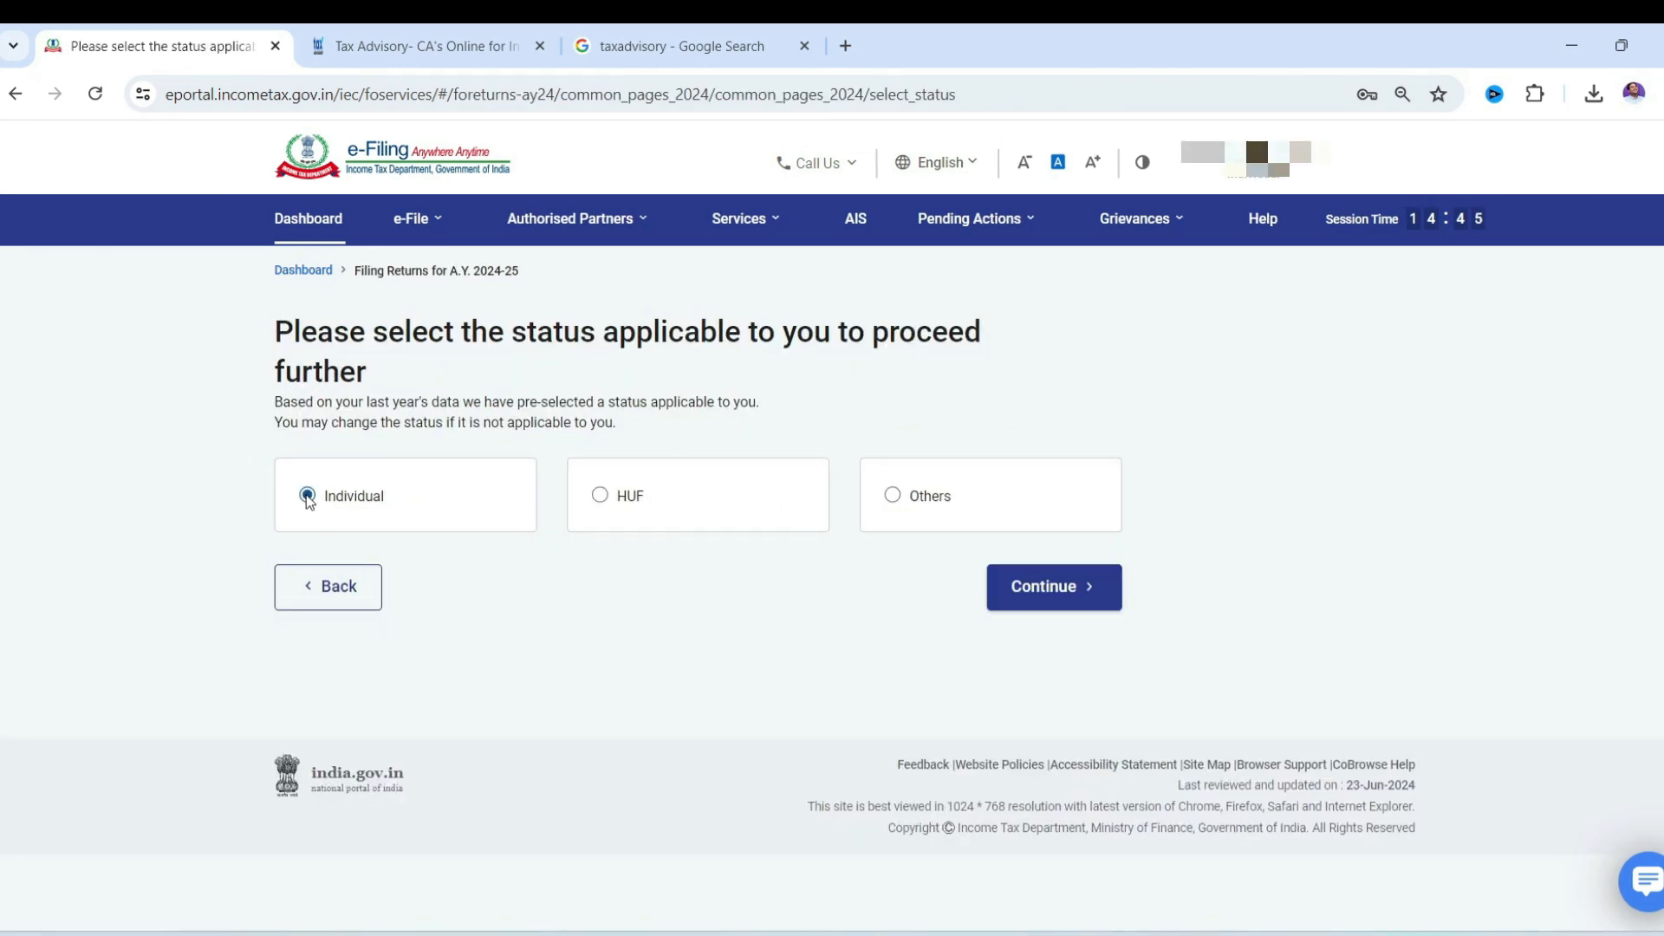
left_click(1031, 592)
Step: Choose ITR - 1 as the return form, proceed with it, and get started on the return
left_click(904, 529)
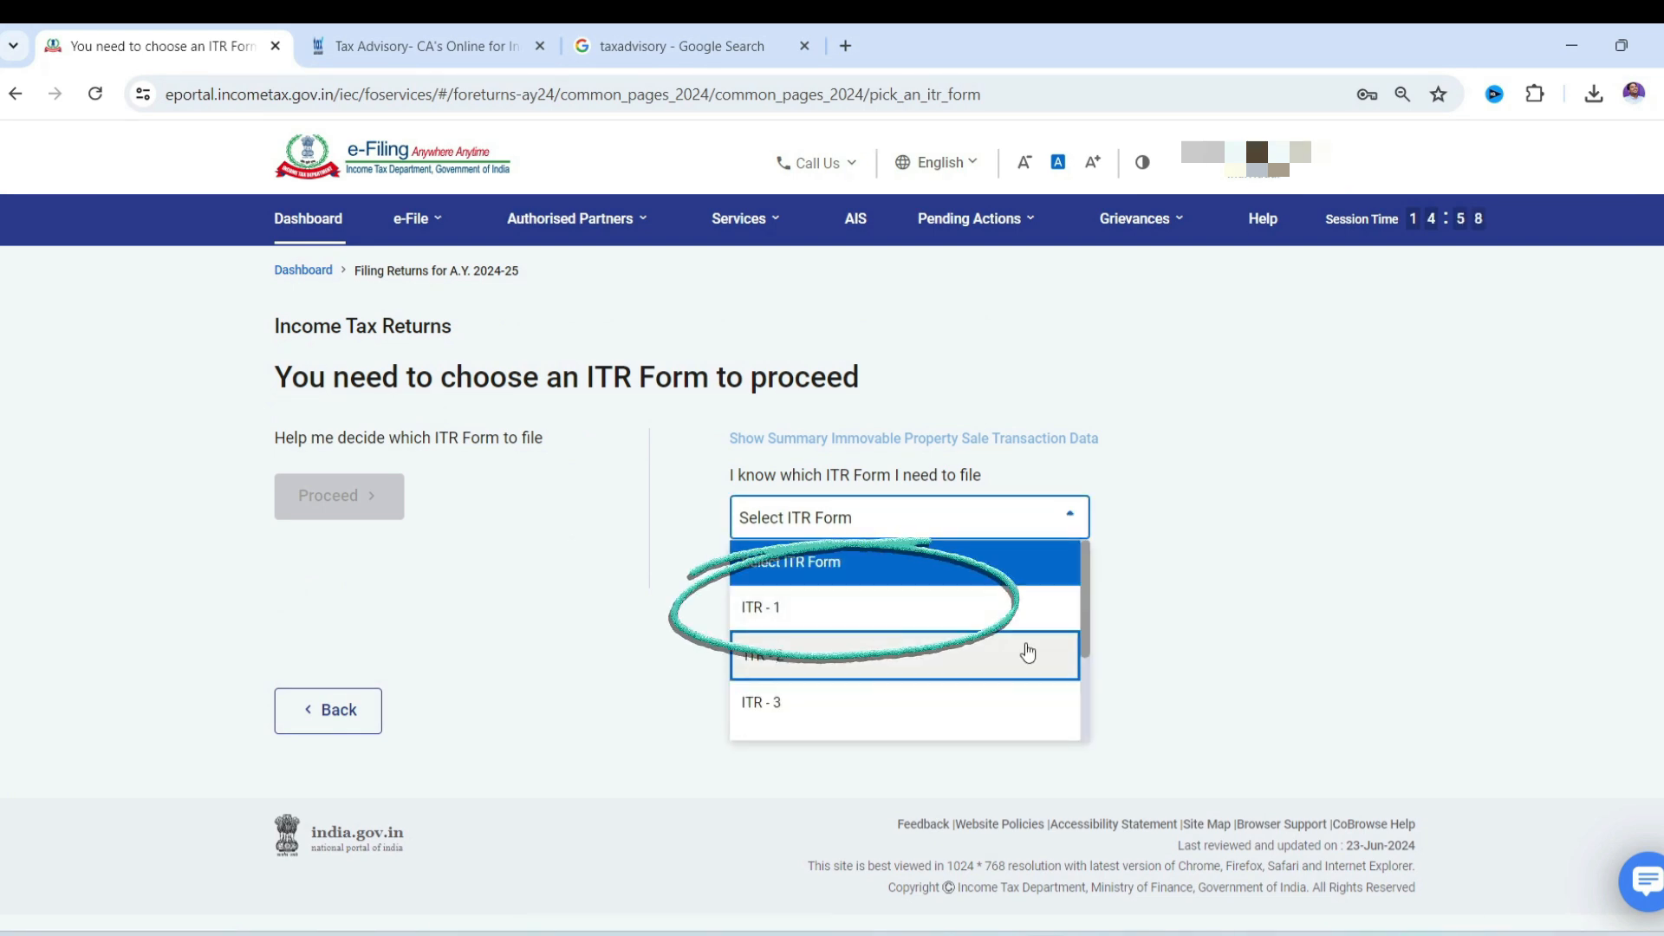
left_click(804, 608)
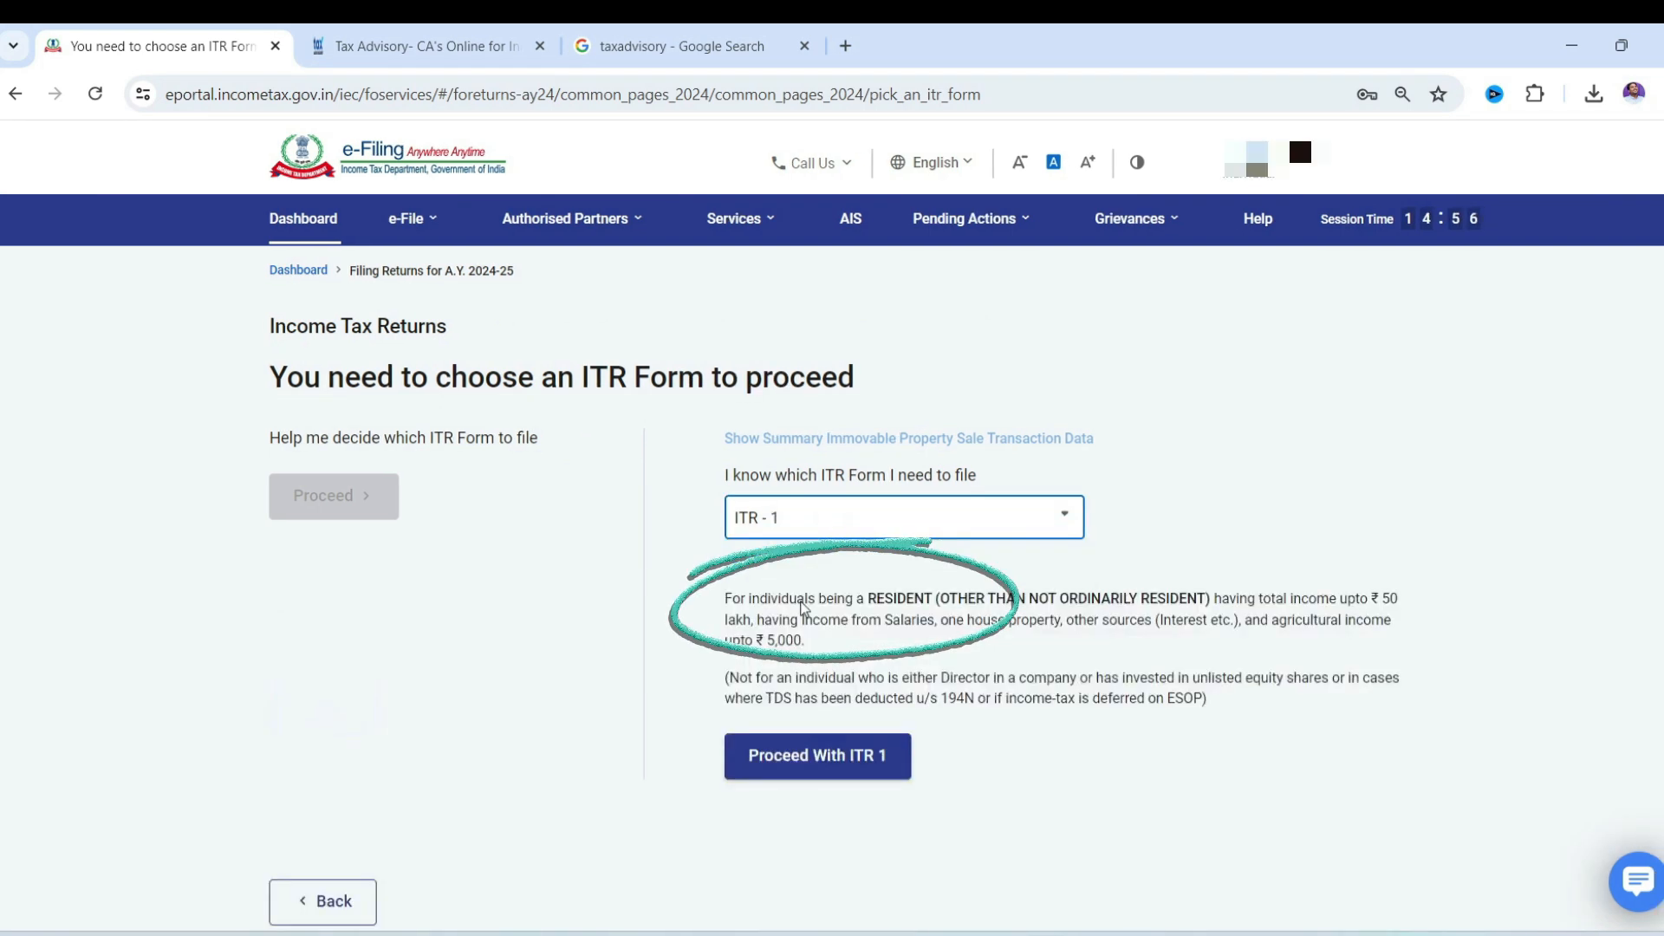
left_click(809, 753)
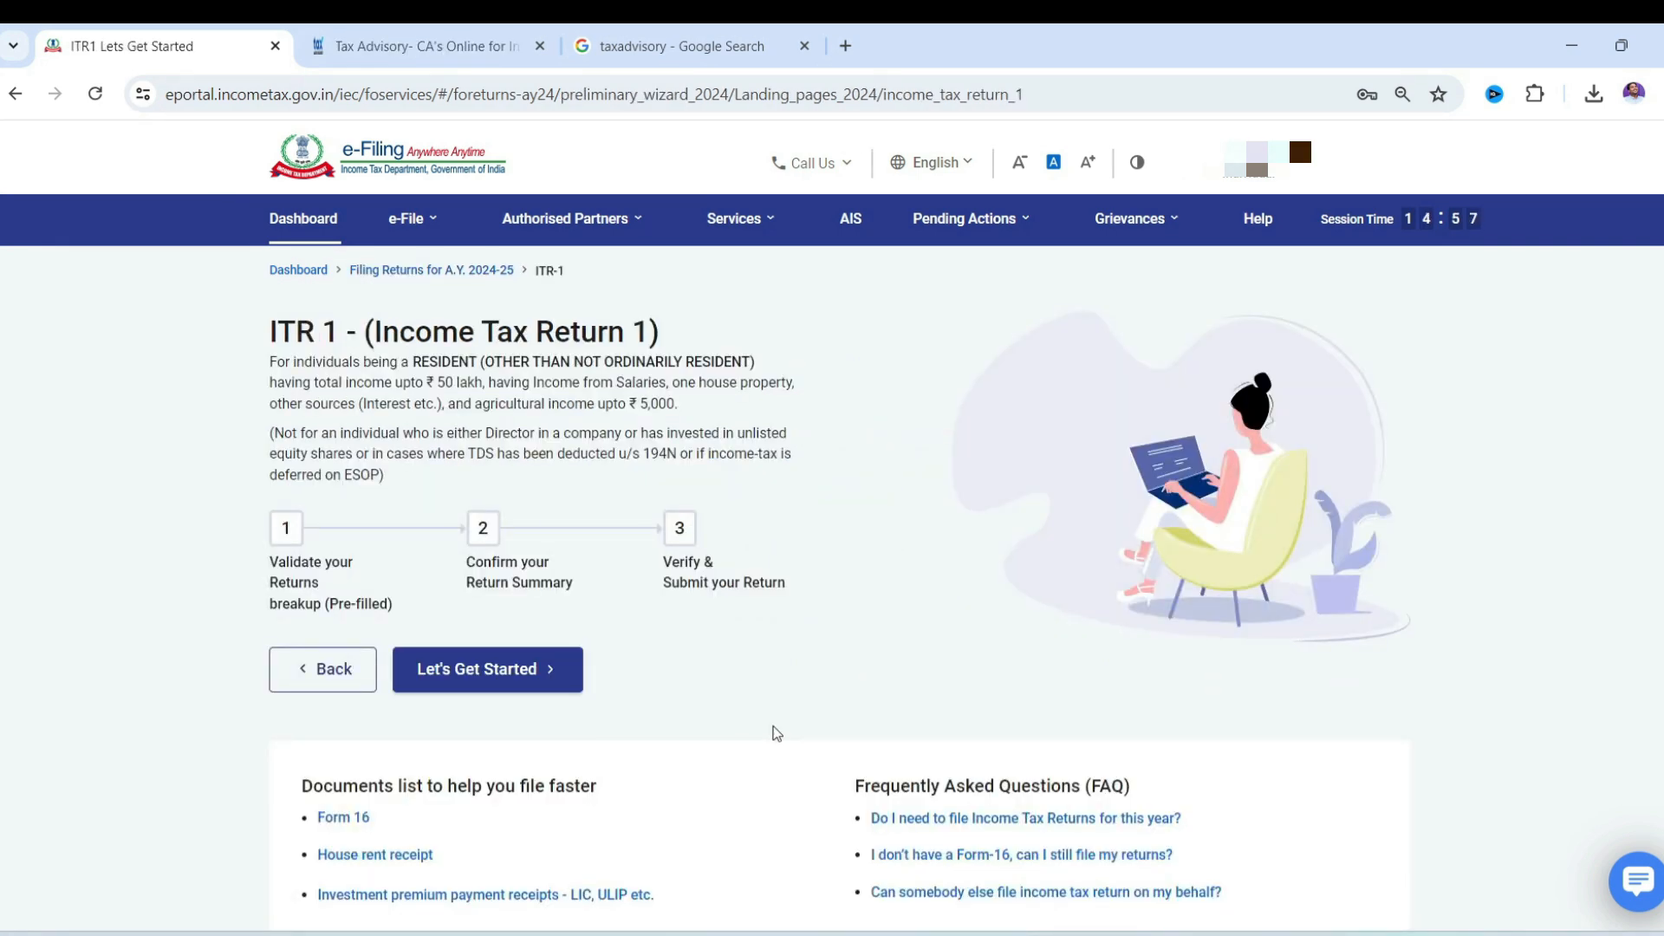
left_click(511, 669)
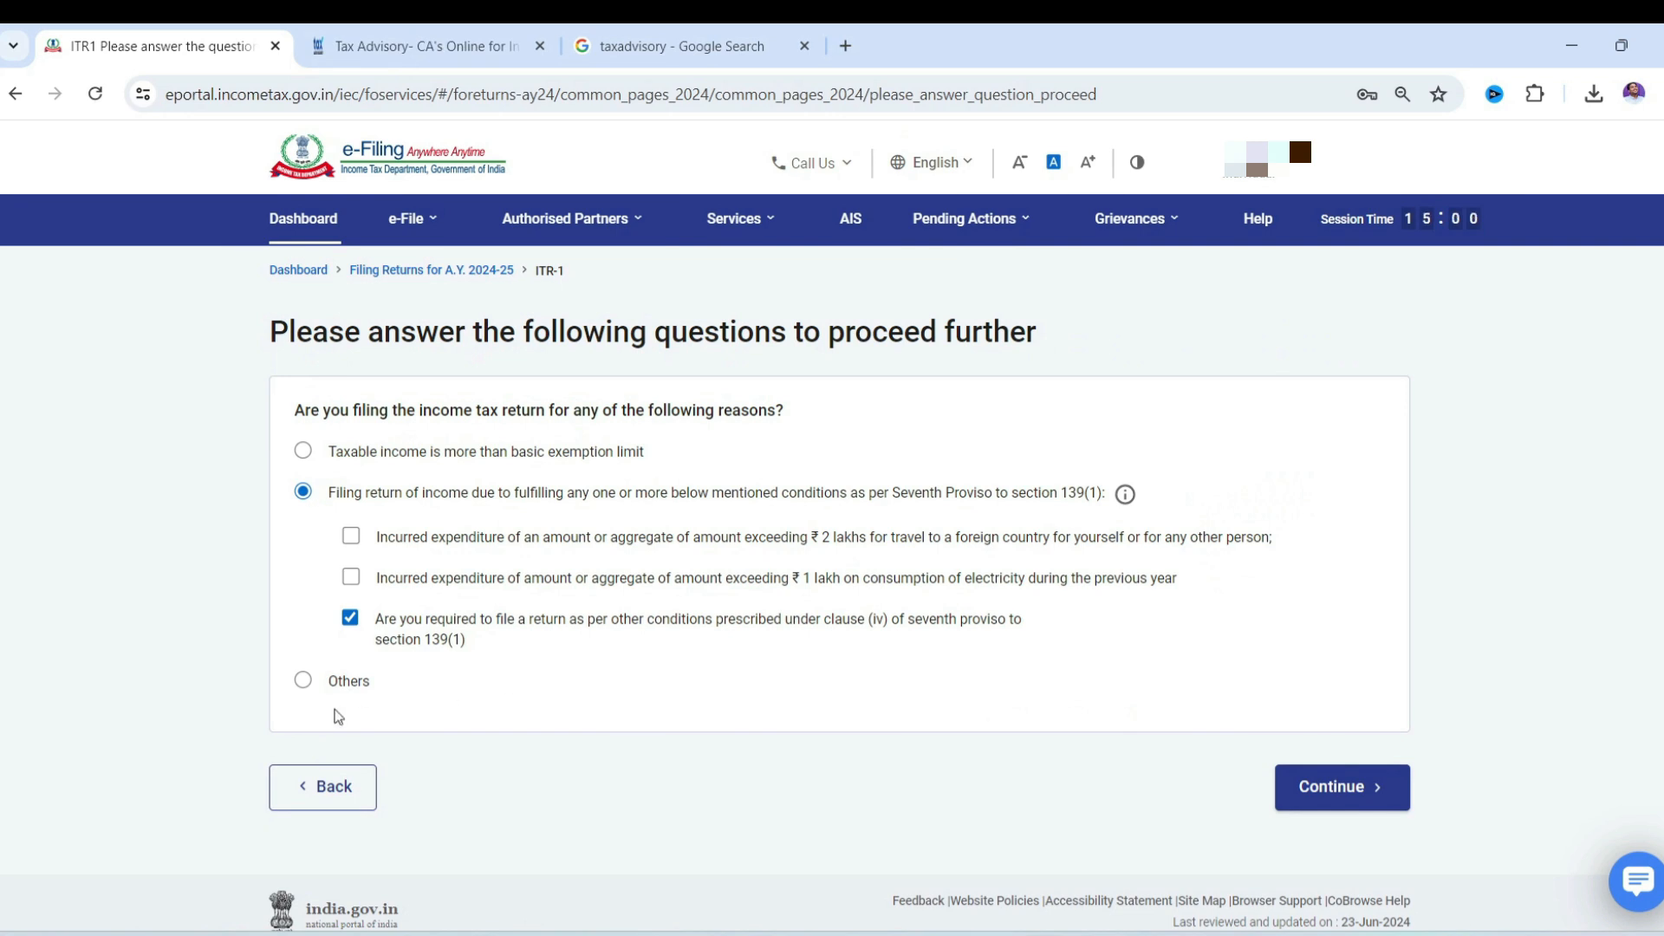
Step: Give Others as the reason for filing the return, continue, and acknowledge the notice about pre-filled data
left_click(304, 682)
left_click(1315, 799)
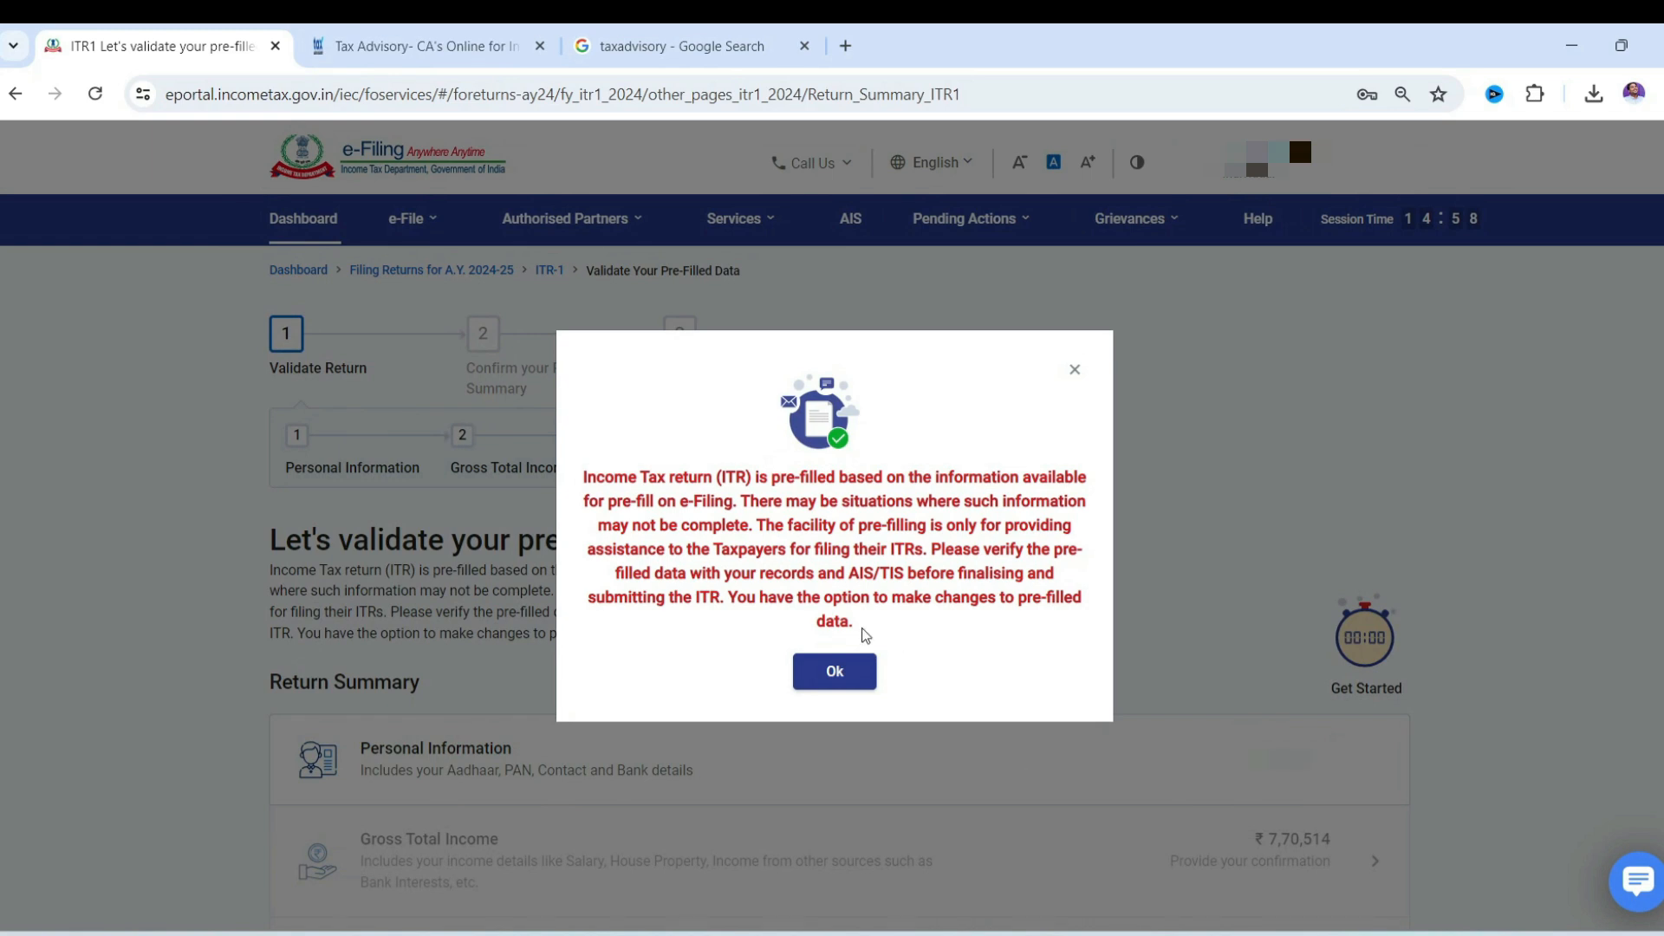
left_click(834, 670)
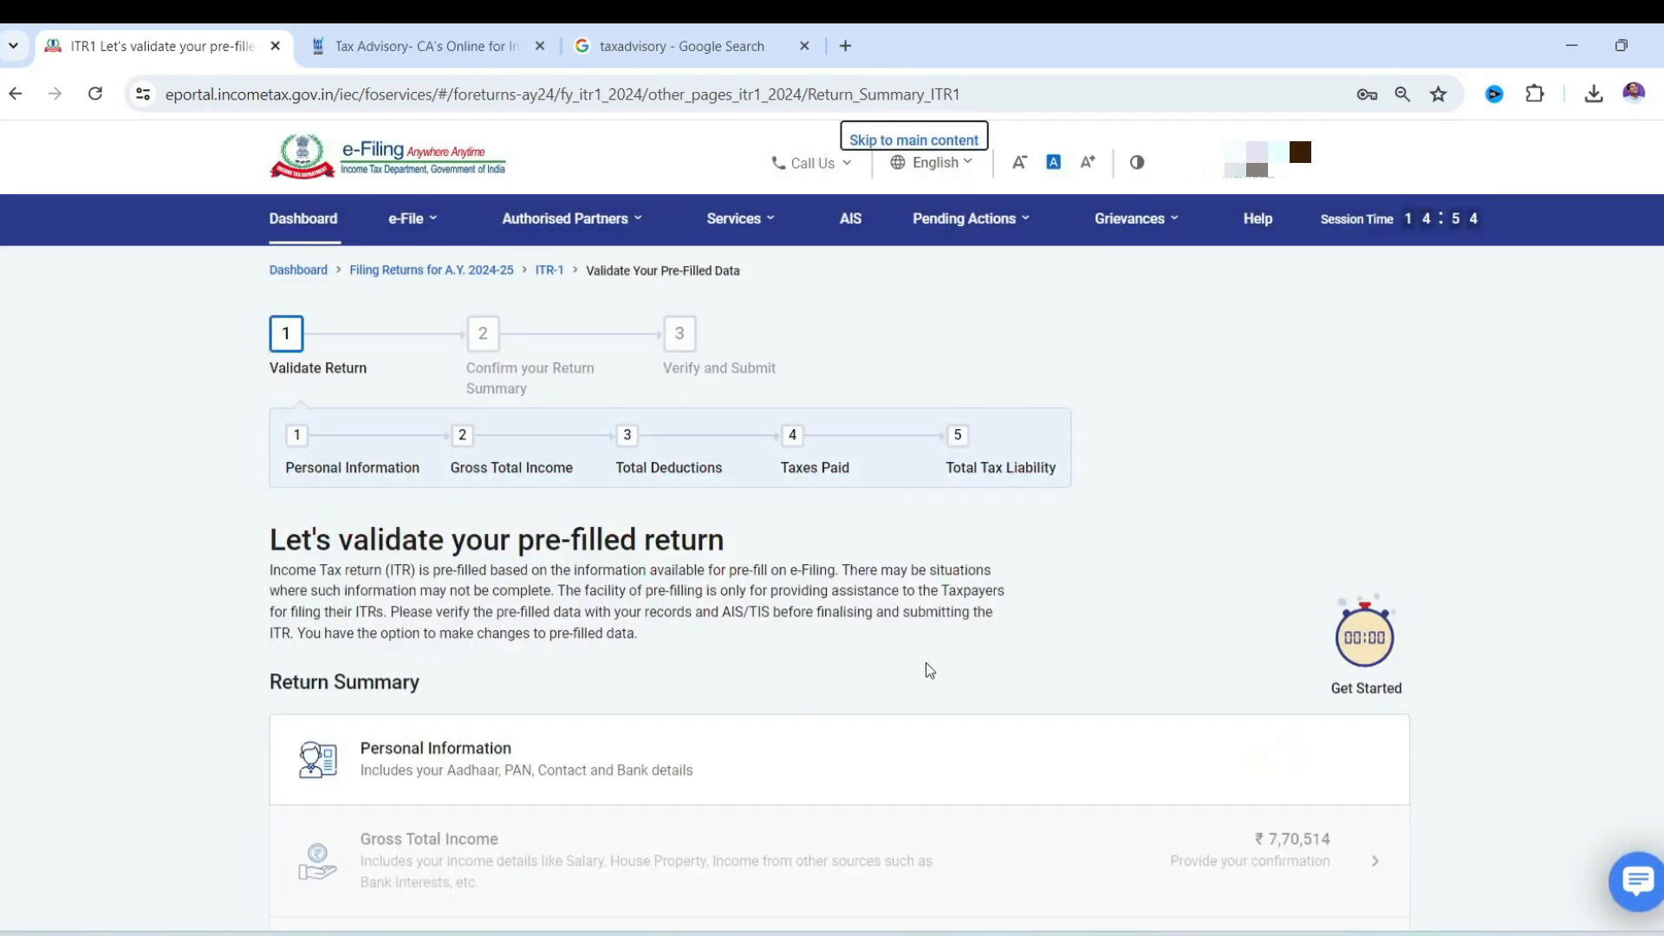
Step: Open the Personal Information section from the return summary and review the profile and contact details
scroll(924, 662, "down", 4)
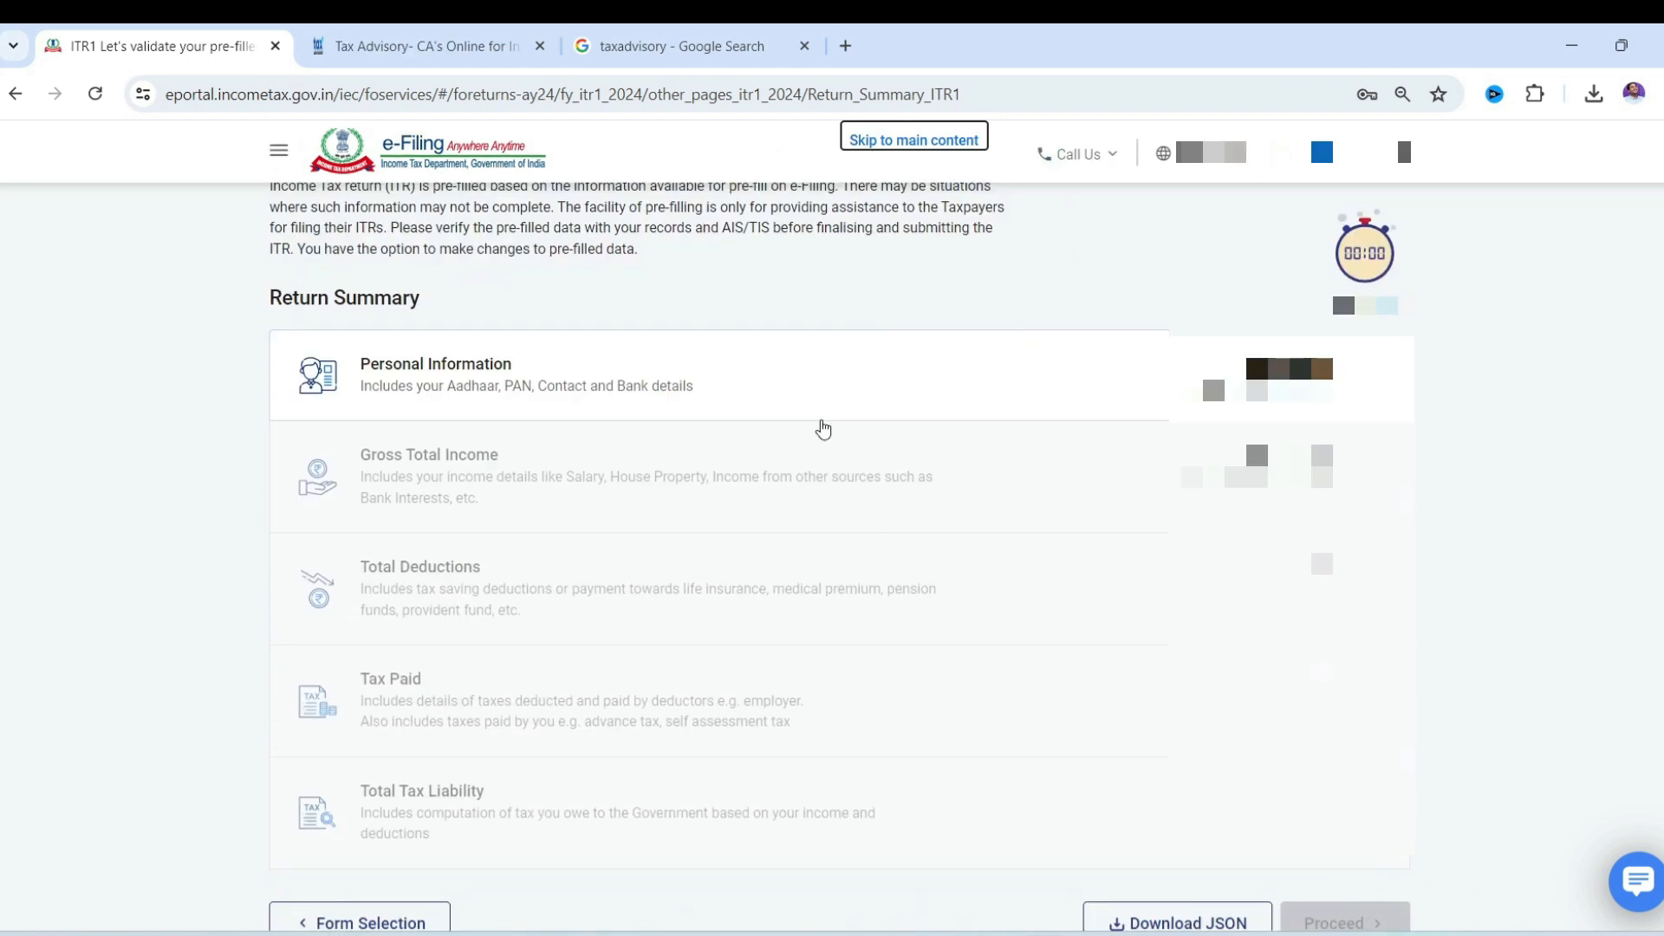
left_click(788, 386)
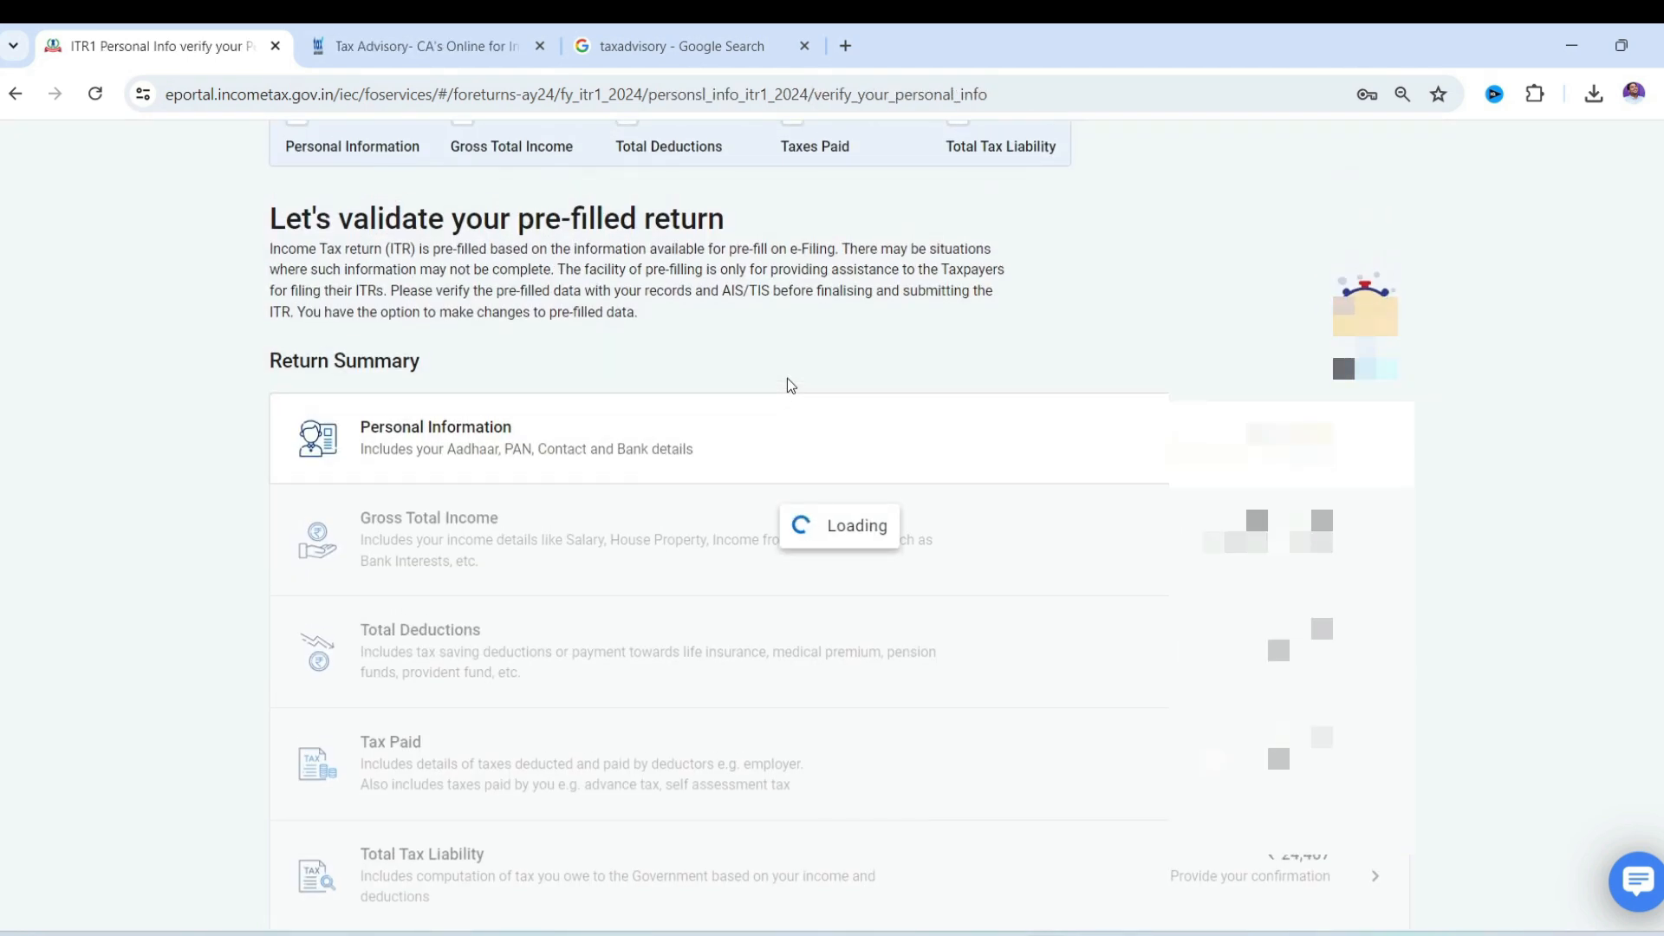
scroll(787, 378, "down", 7)
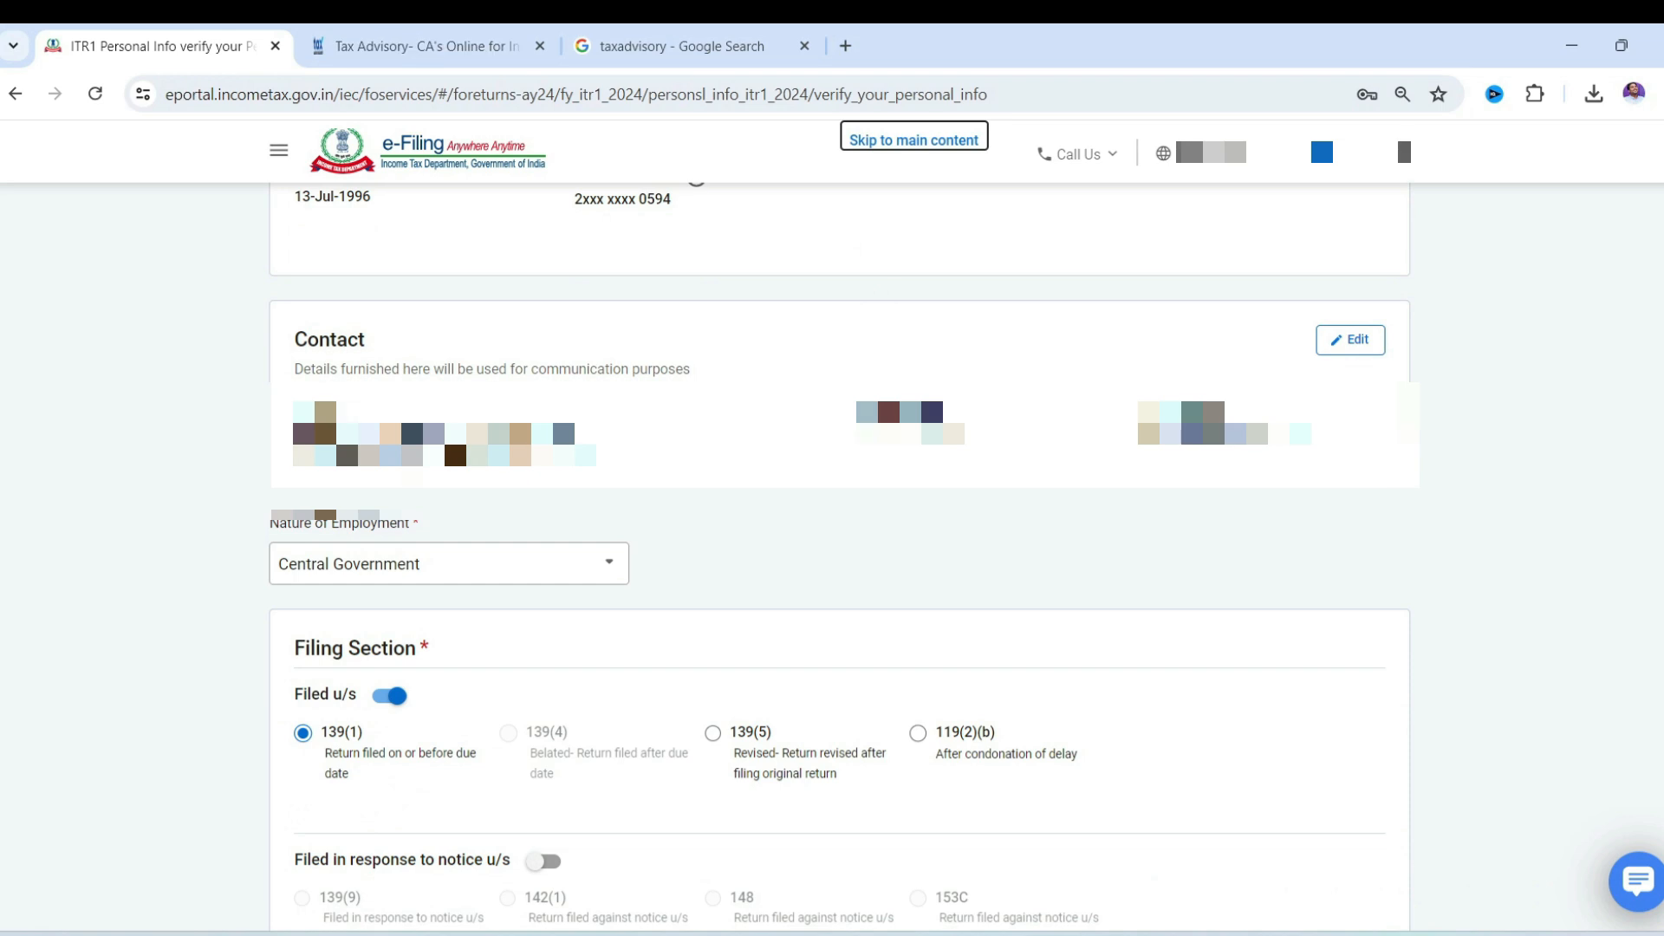
scroll(802, 479, "up", 2)
scroll(802, 479, "down", 4)
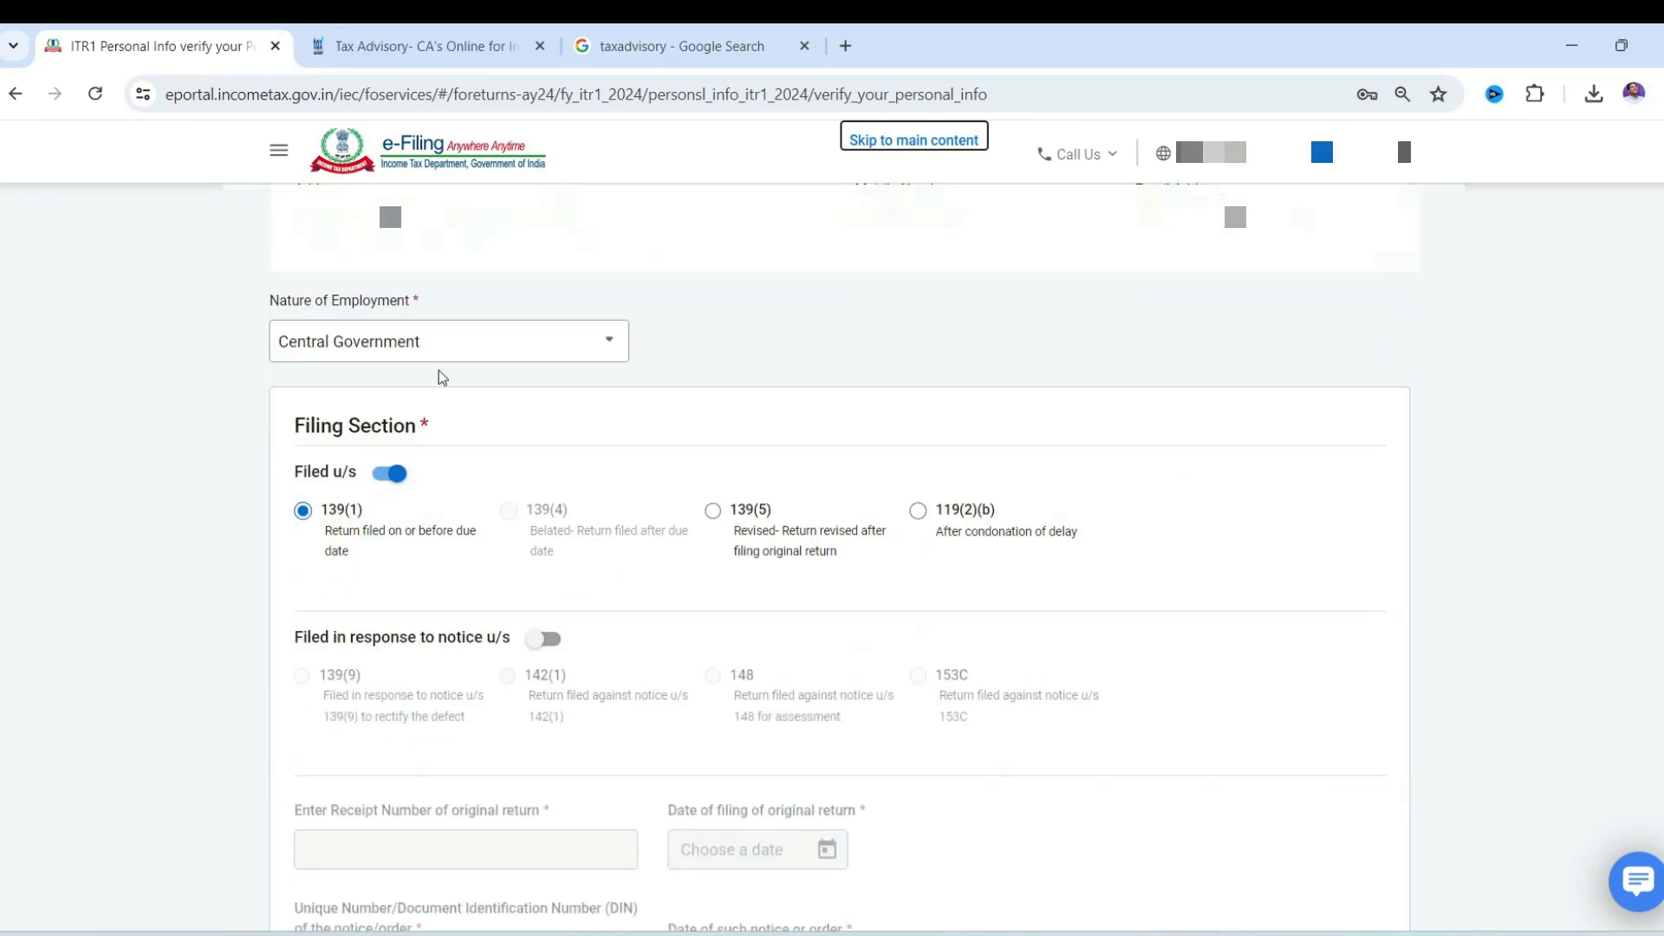
Step: Check the Nature of Employment options and select Central Government
left_click_drag(279, 300, 411, 295)
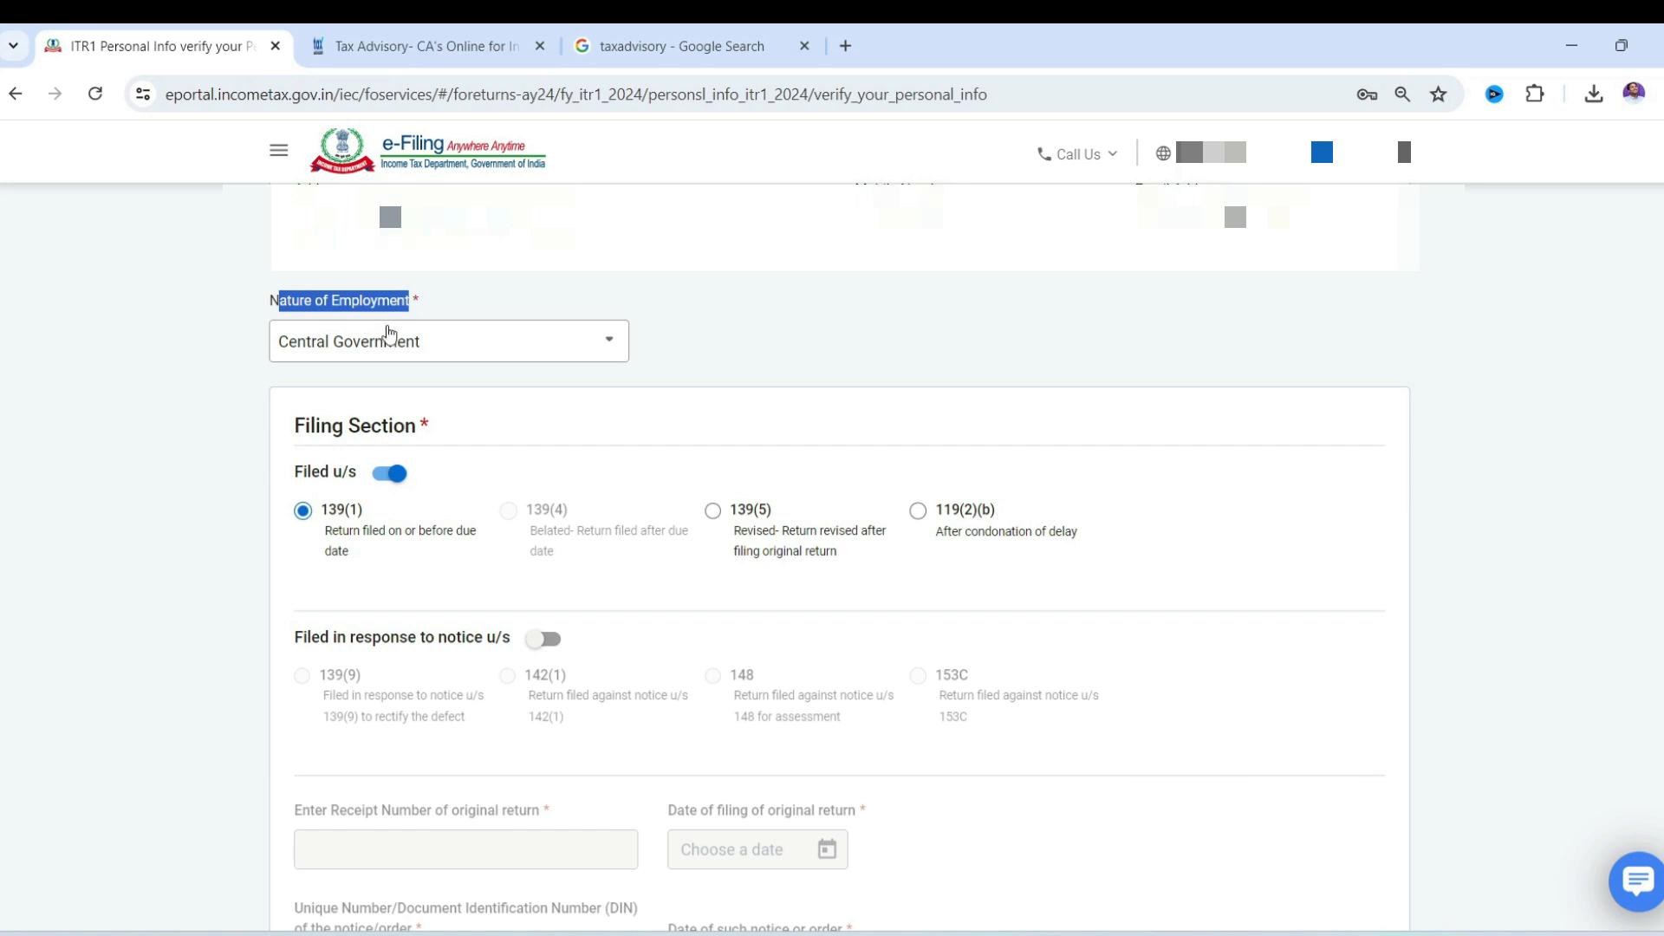
left_click(387, 340)
scroll(394, 512, "down", 2)
scroll(441, 546, "up", 4)
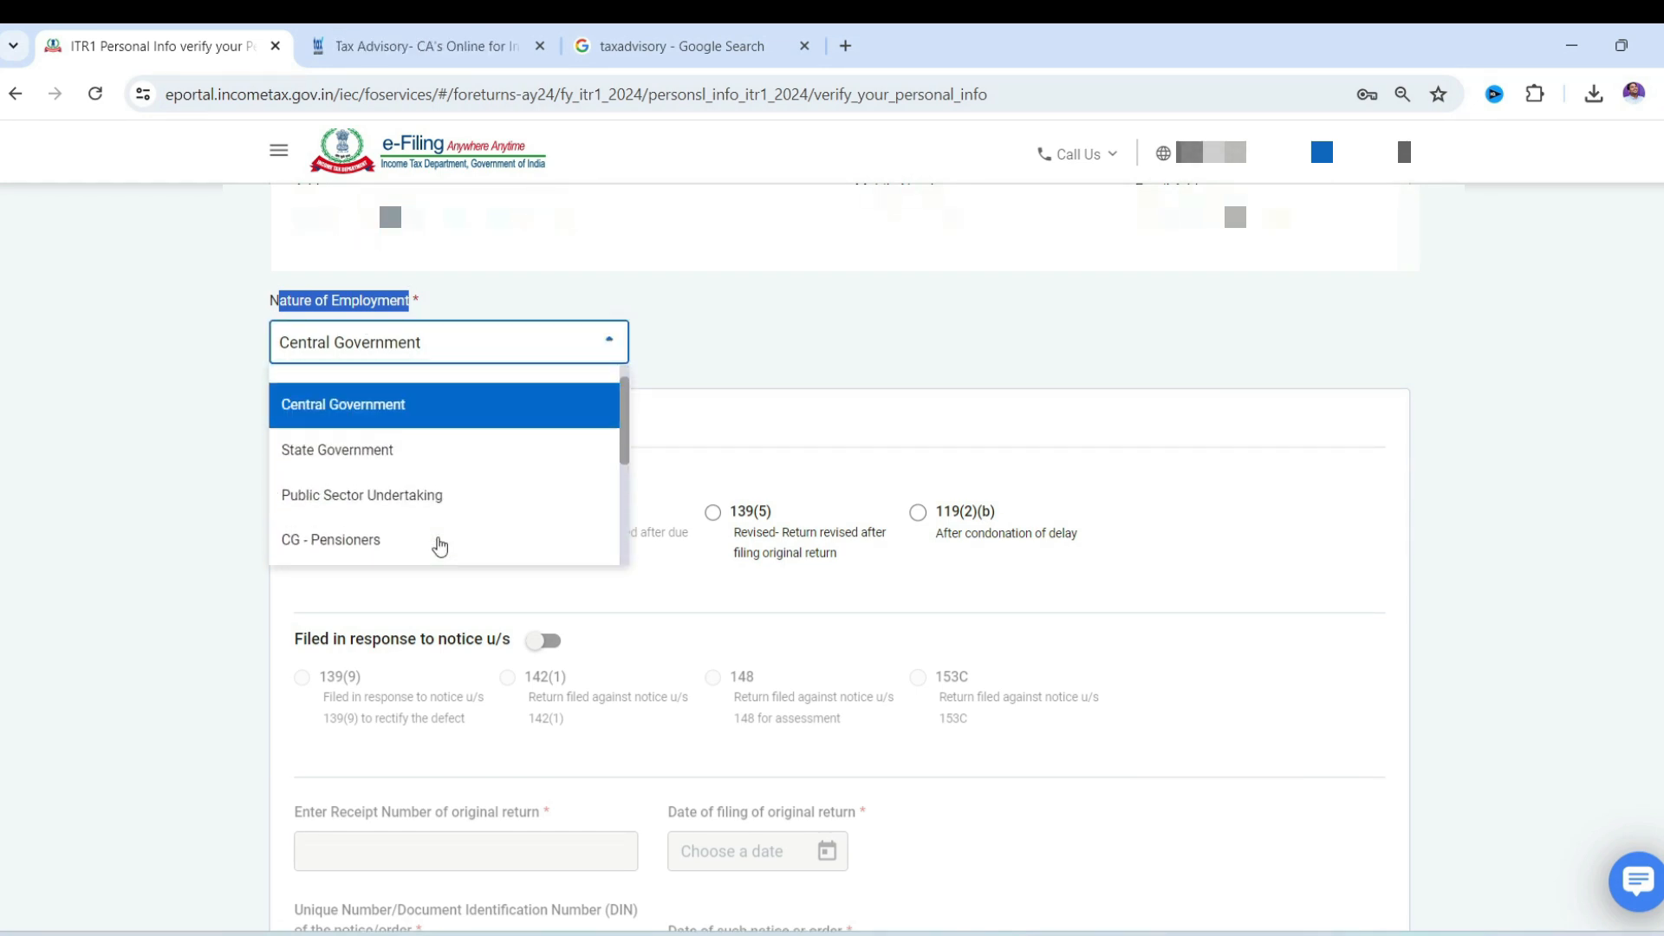
left_click(372, 431)
left_click(741, 422)
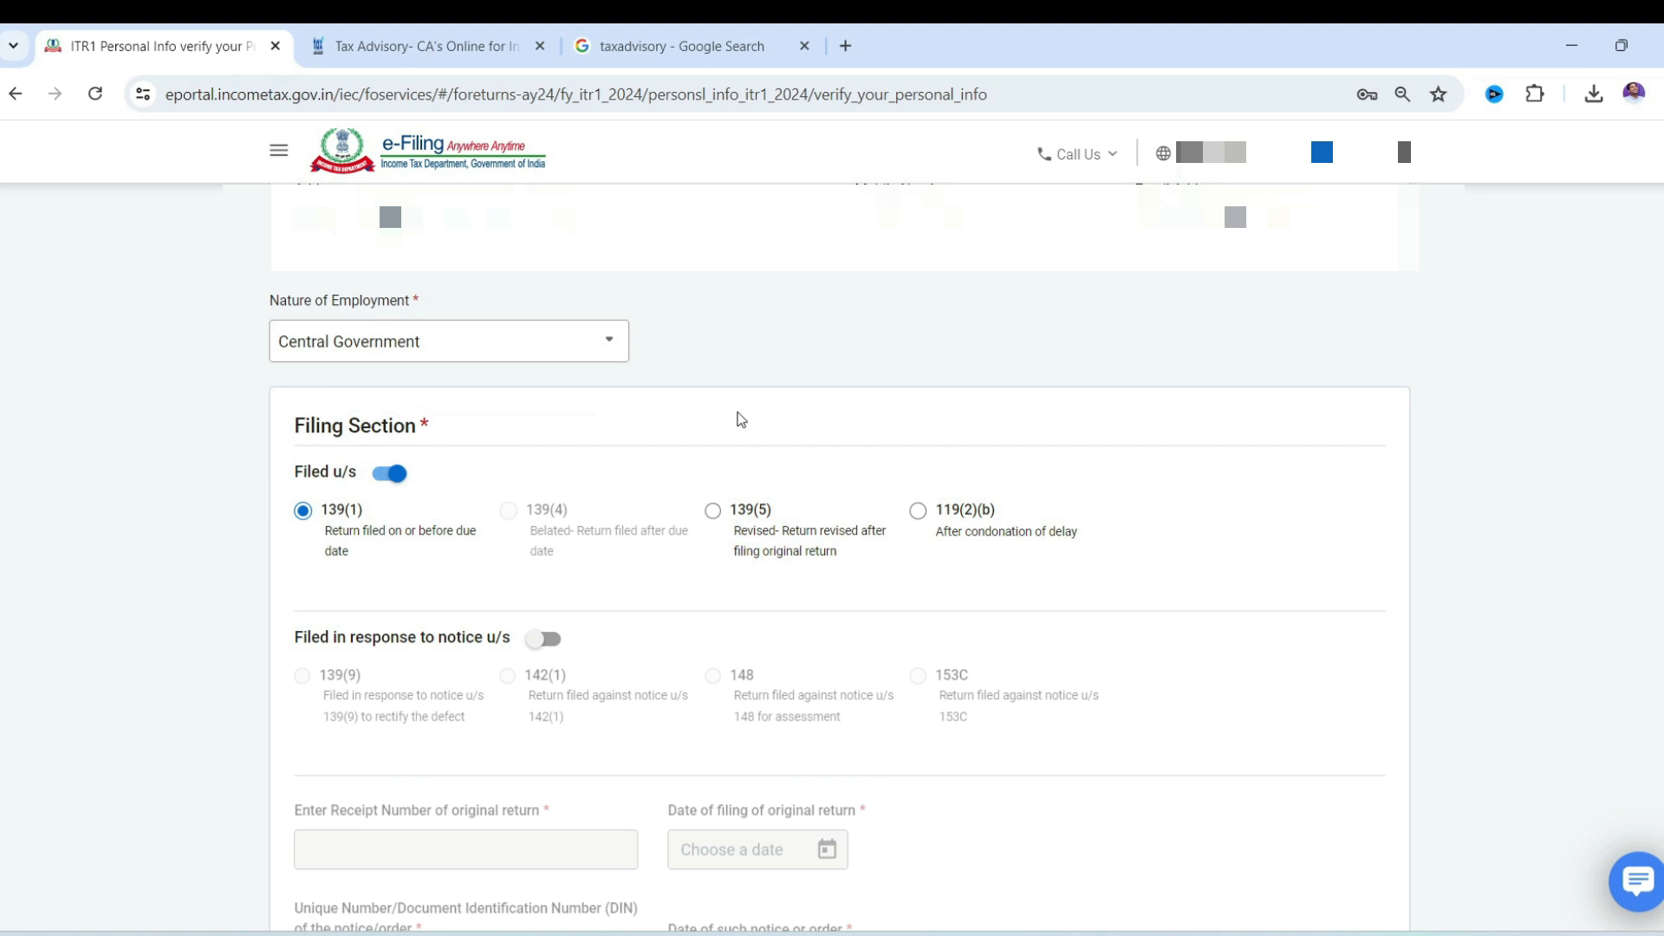
Step: Check the 139(1) filing section and answer Yes to opting out of the new tax regime u/s 115BAC(6)
scroll(739, 417, "down", 3)
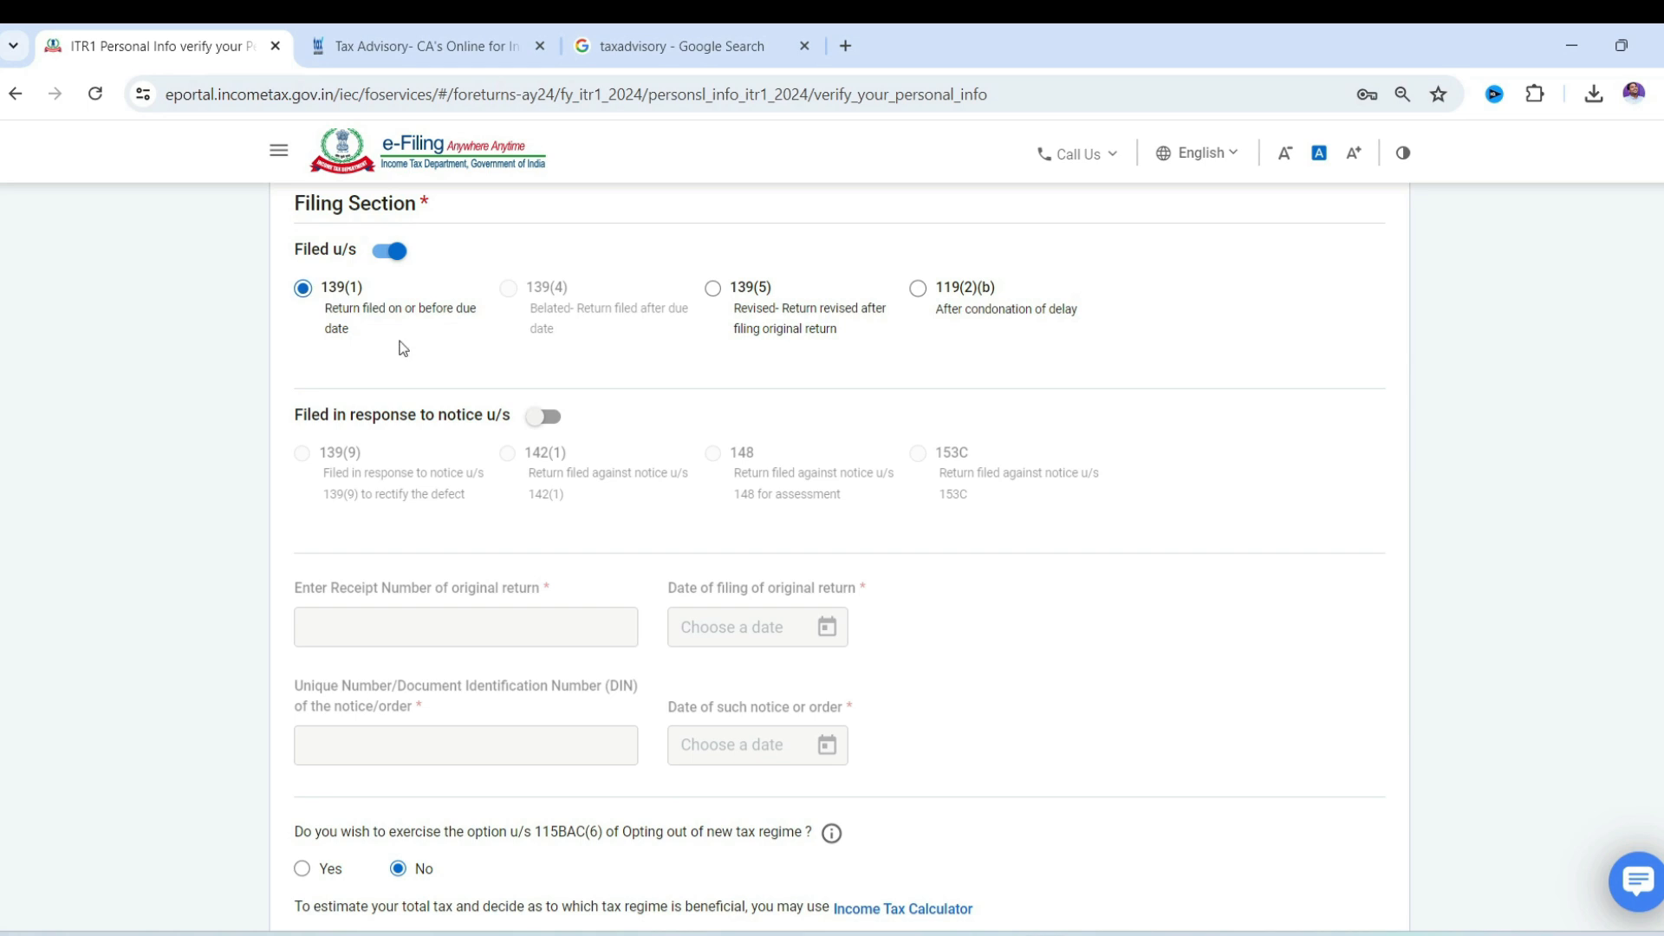
left_click_drag(329, 310, 431, 311)
scroll(398, 407, "down", 6)
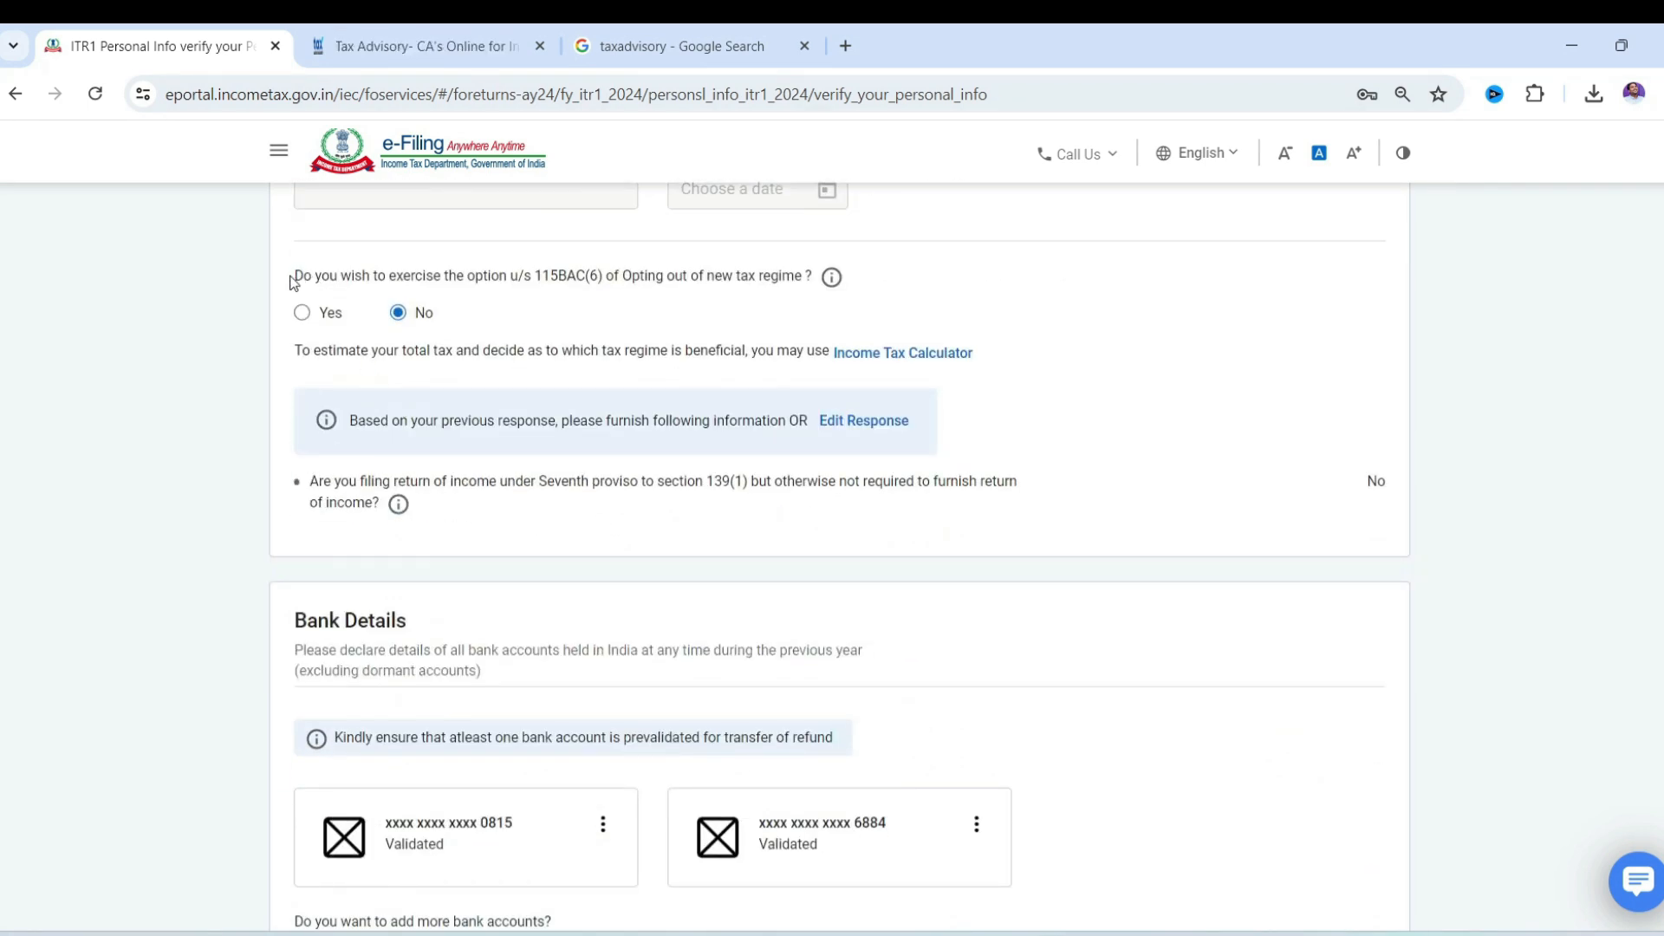
left_click_drag(322, 284, 416, 286)
left_click_drag(564, 286, 816, 287)
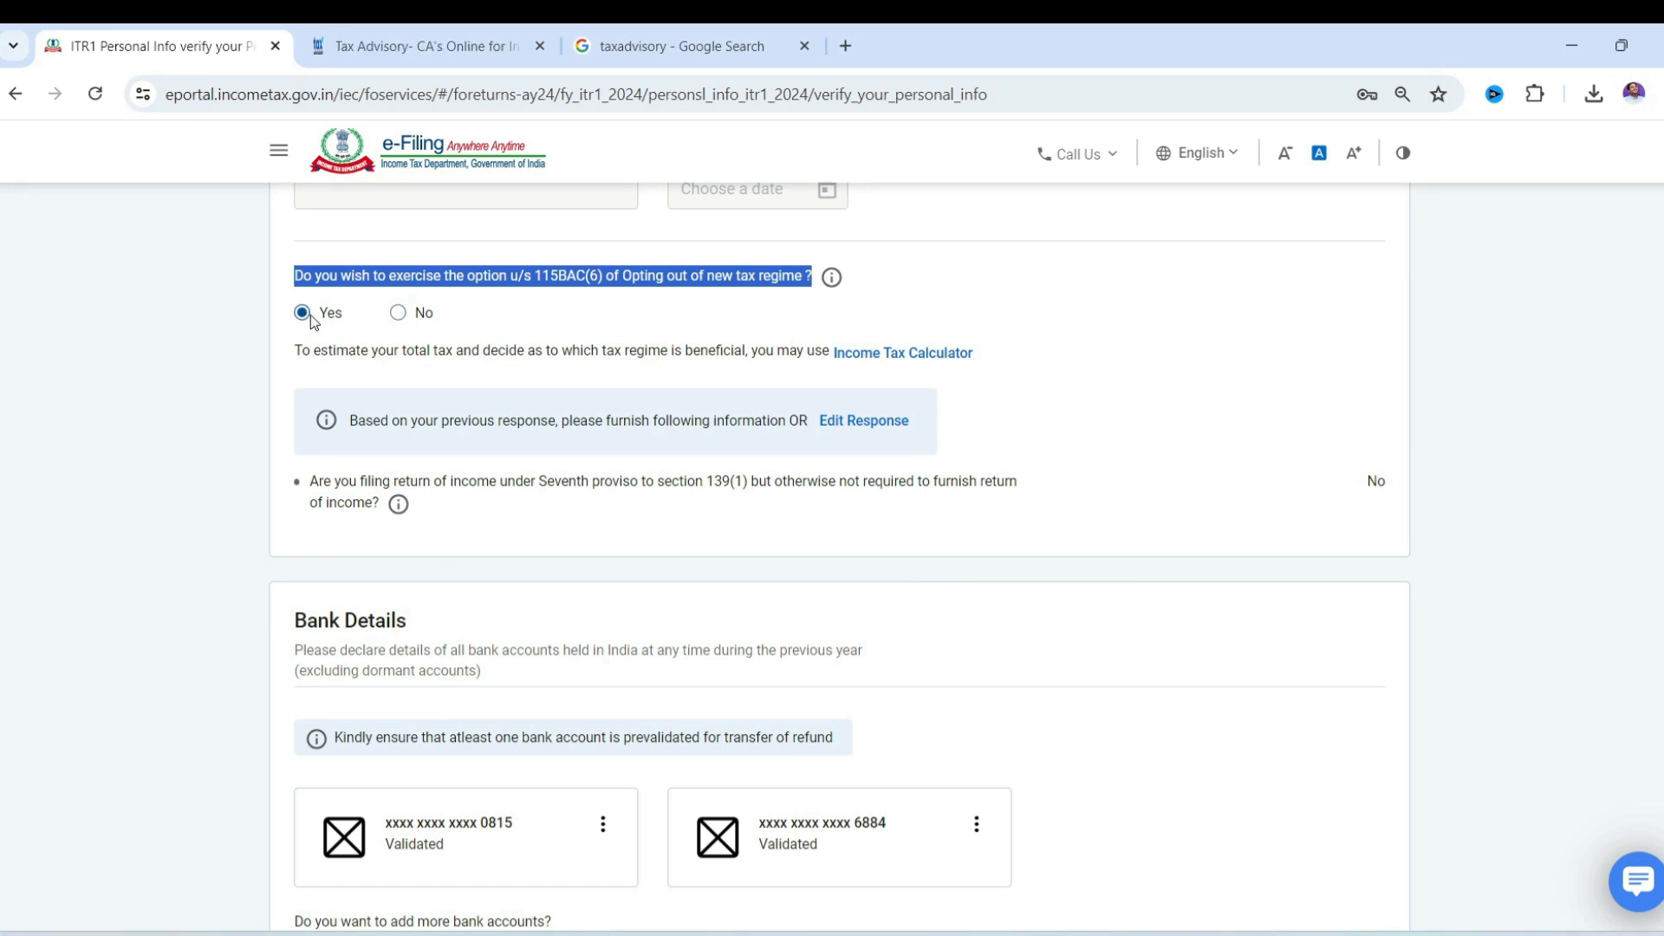
left_click(555, 321)
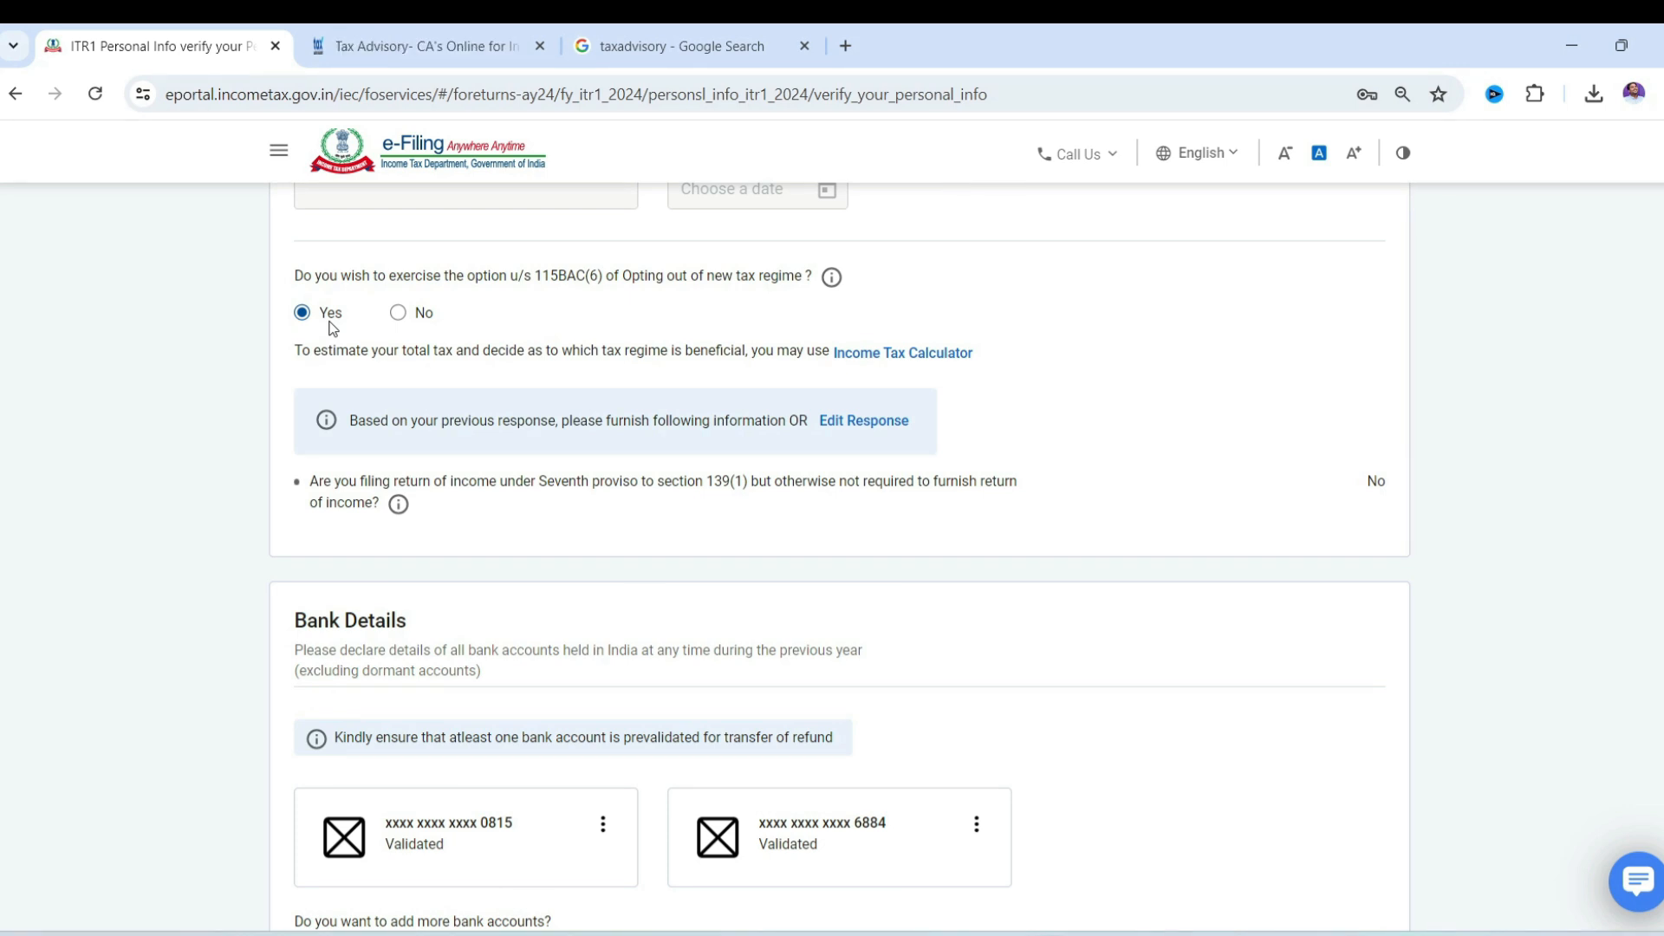
Step: Confirm the Personal Information section after checking the bank details
scroll(686, 543, "down", 5)
left_click(1371, 770)
scroll(731, 520, "down", 4)
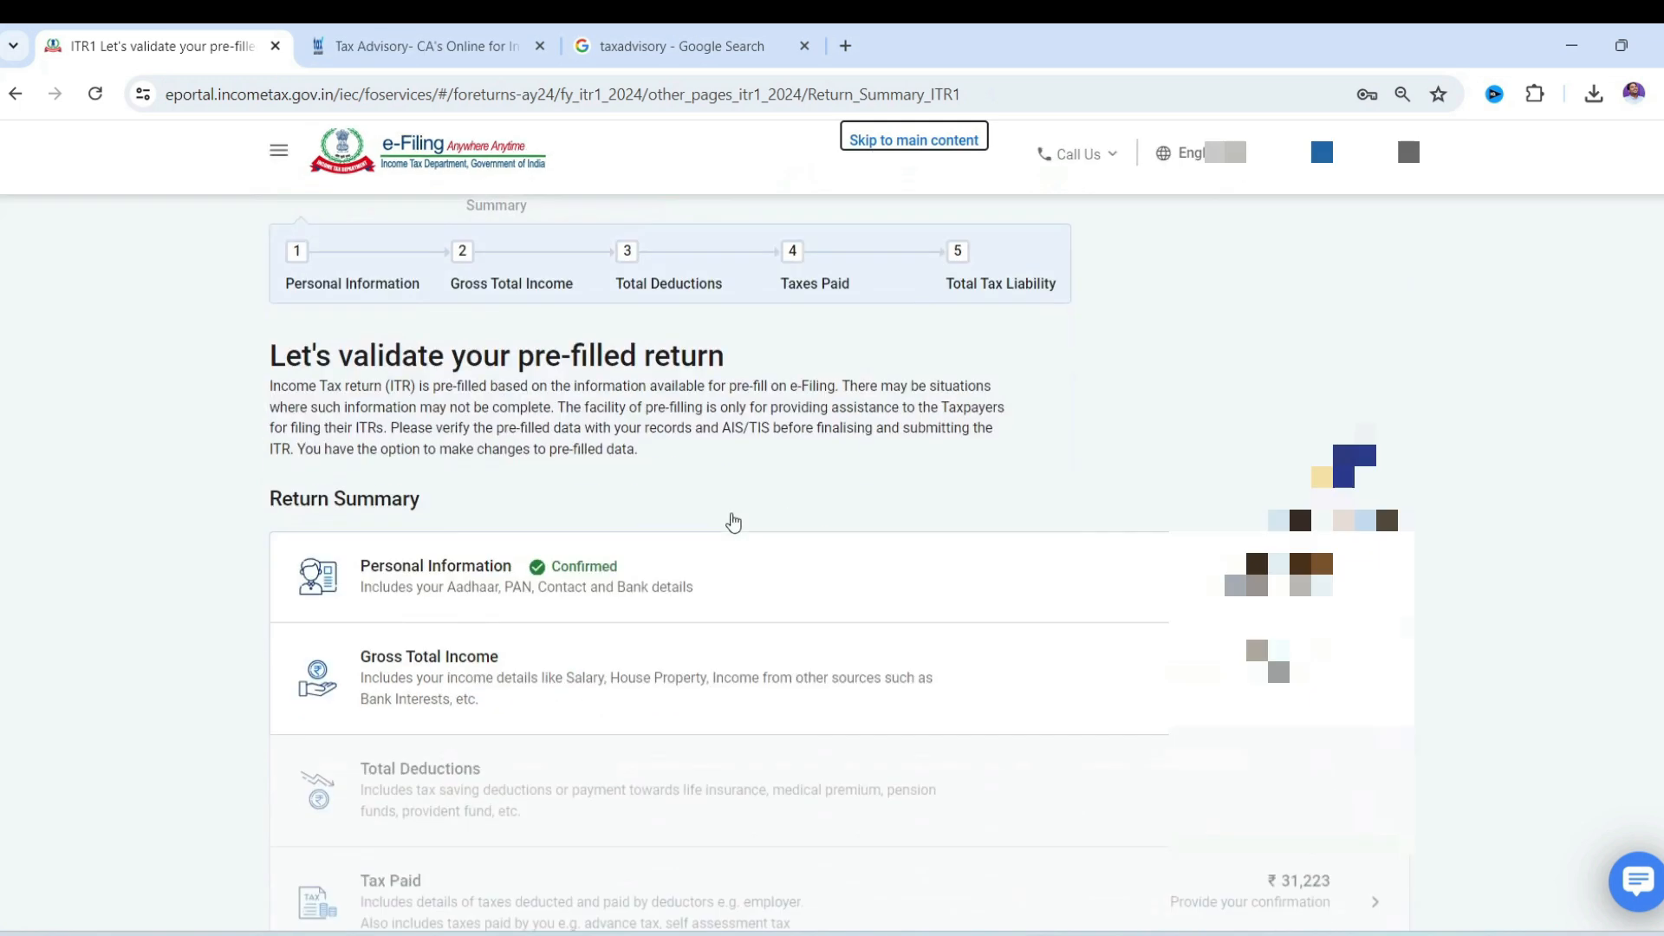
Step: Open the Gross Total Income section and skip the salary exemption eligibility questions
left_click(768, 459)
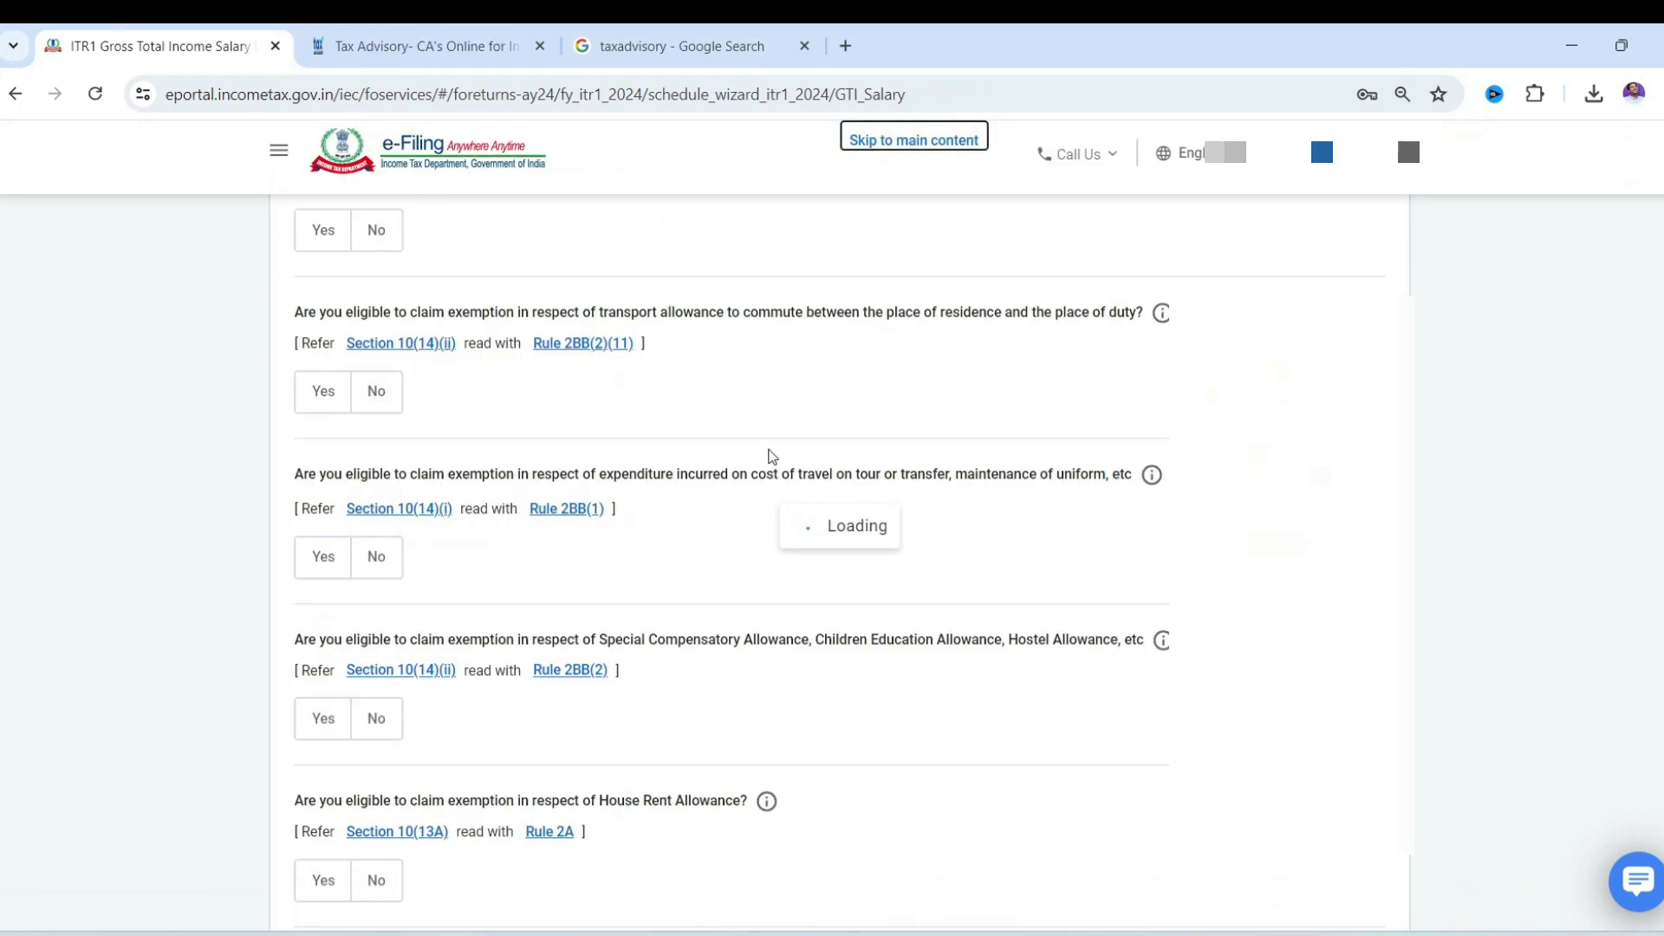
scroll(598, 607, "down", 8)
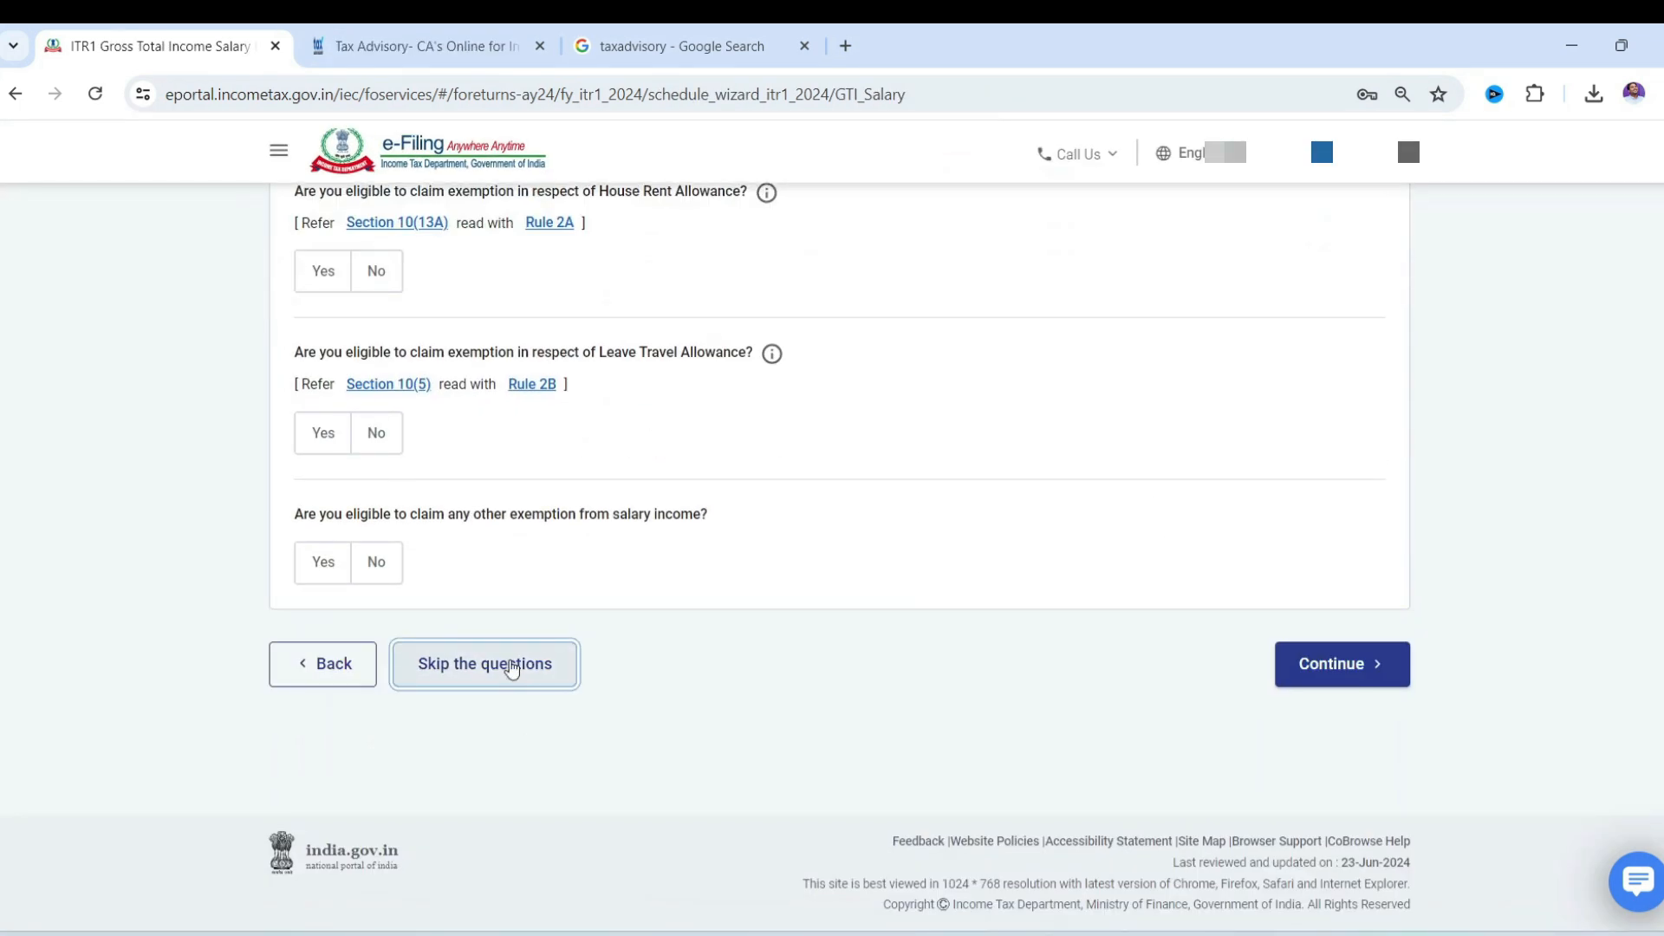
left_click(484, 663)
left_click(1053, 617)
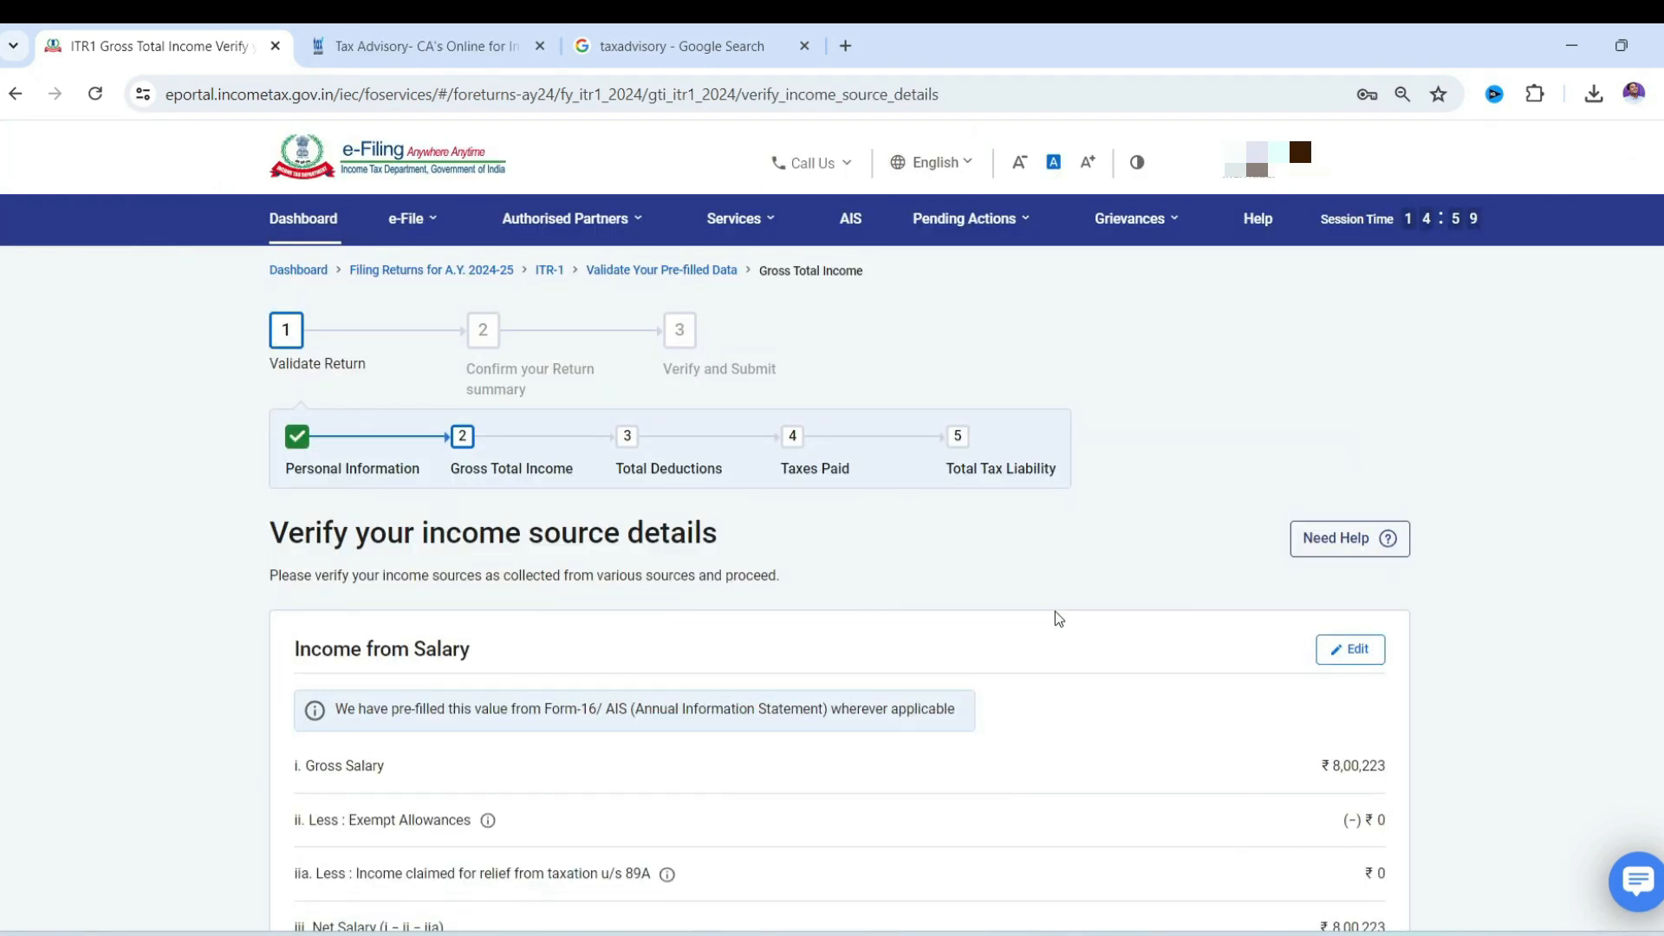
Step: Open Income from Salary for editing and compare the section 17(1) salary with the gross salary in the Form 16 image
left_click(1341, 647)
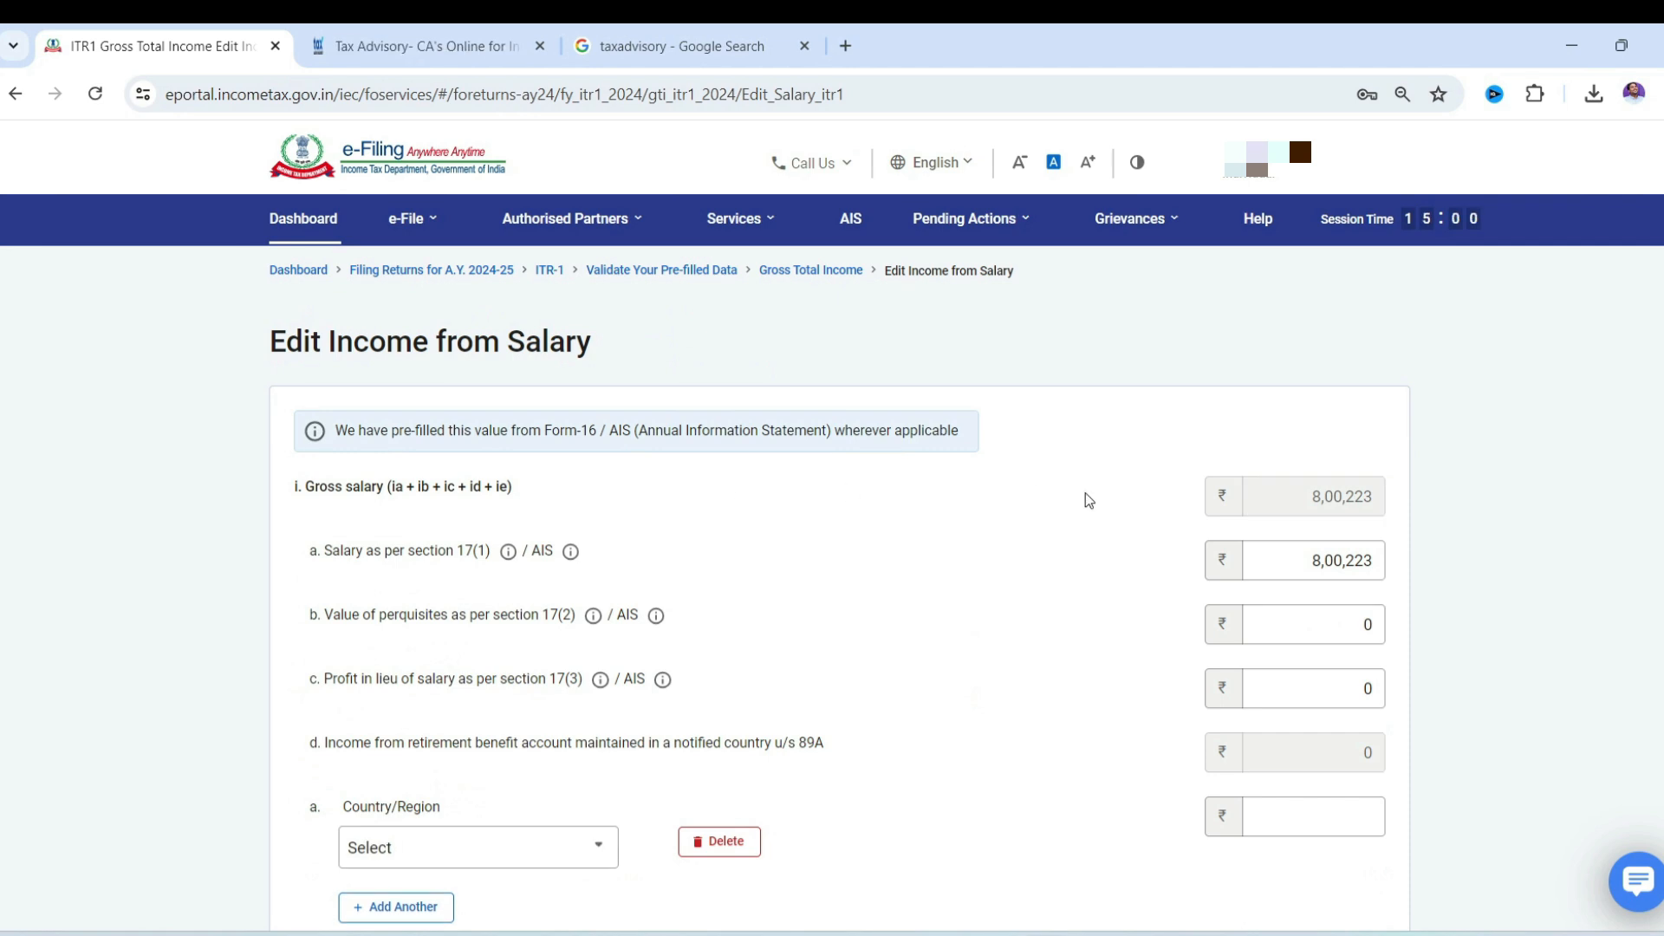
scroll(1505, 561, "down", 5)
scroll(1504, 561, "up", 5)
key("alt+Tab")
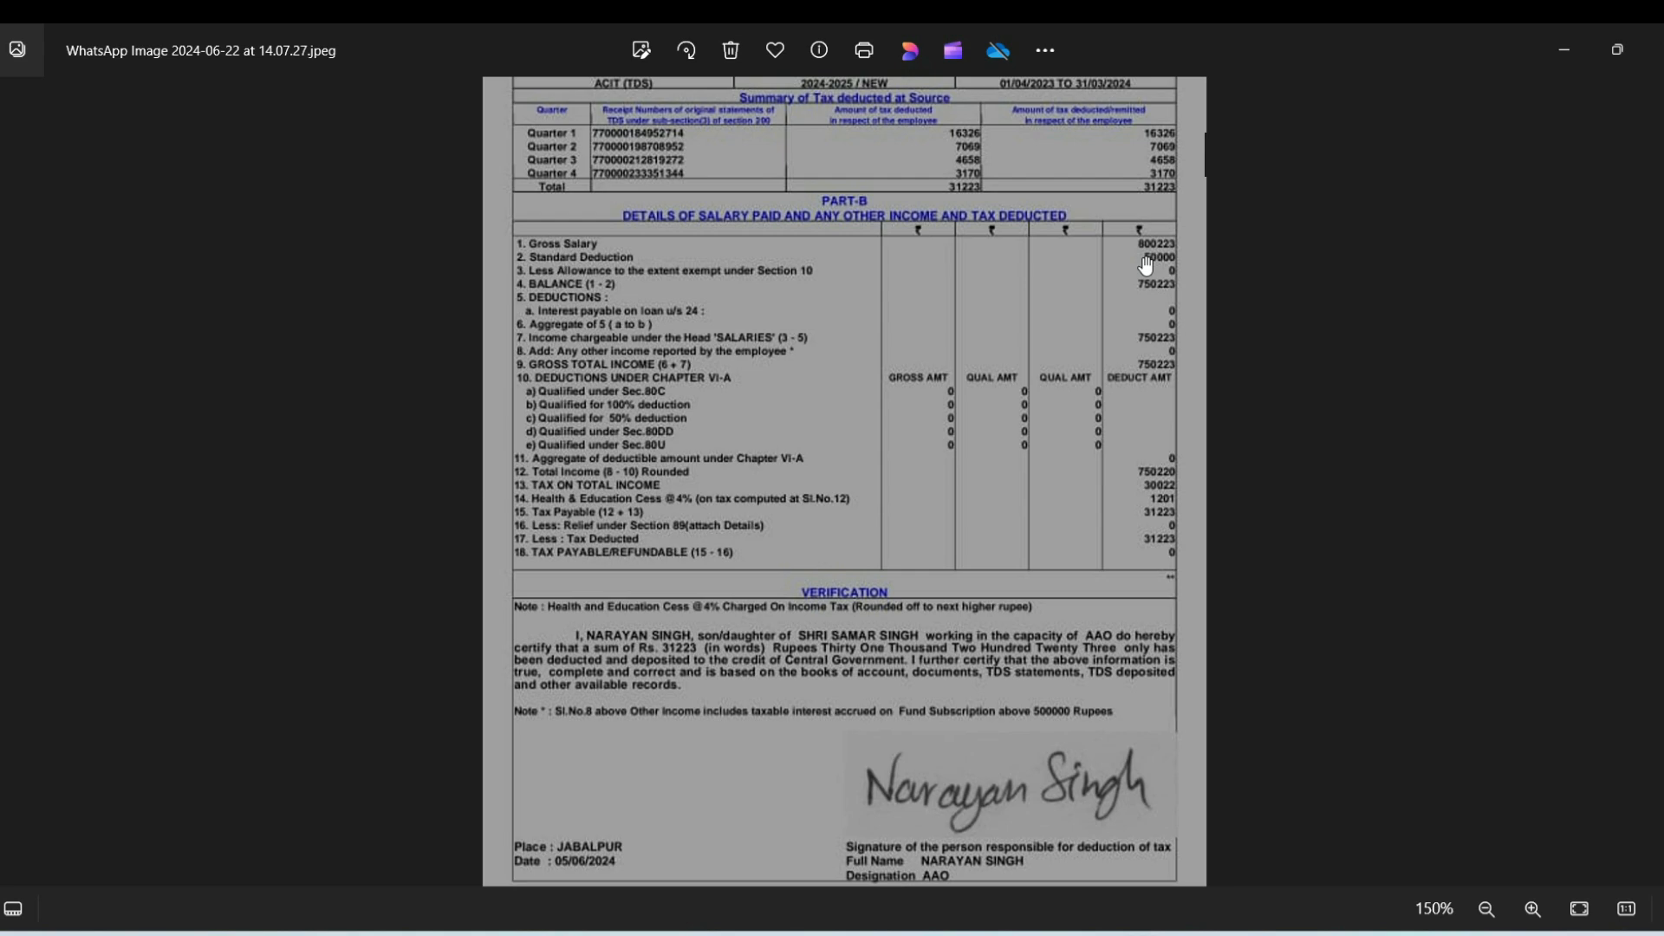
key("alt+Tab")
left_click(1343, 561)
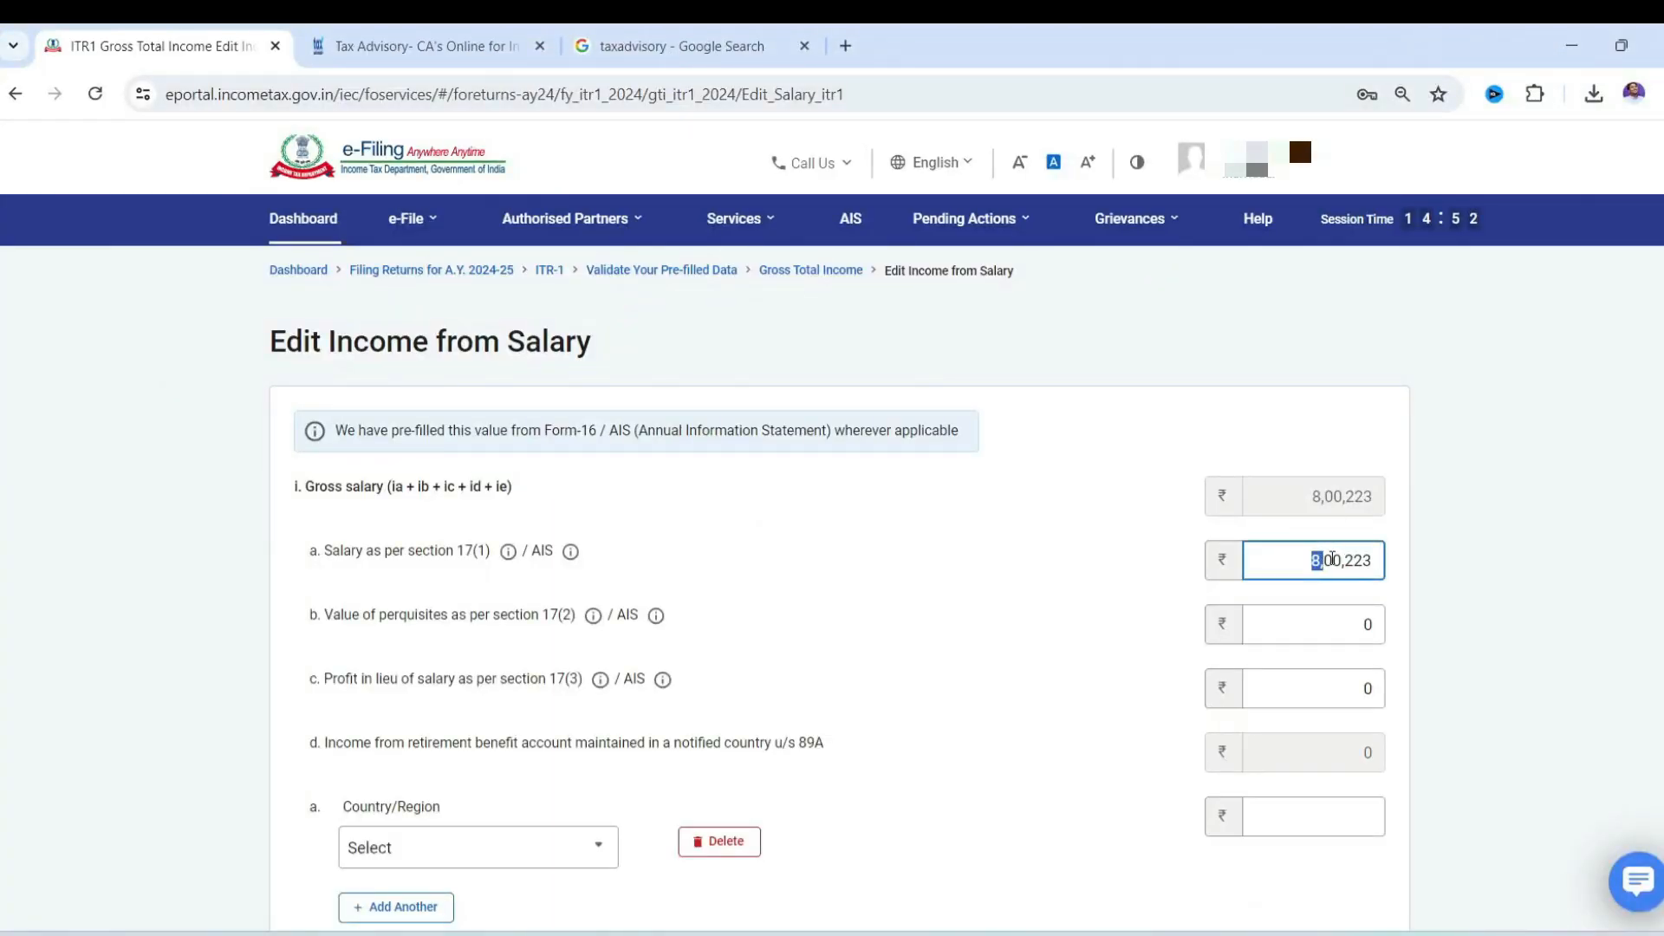
left_click(1473, 551)
scroll(1178, 613, "down", 2)
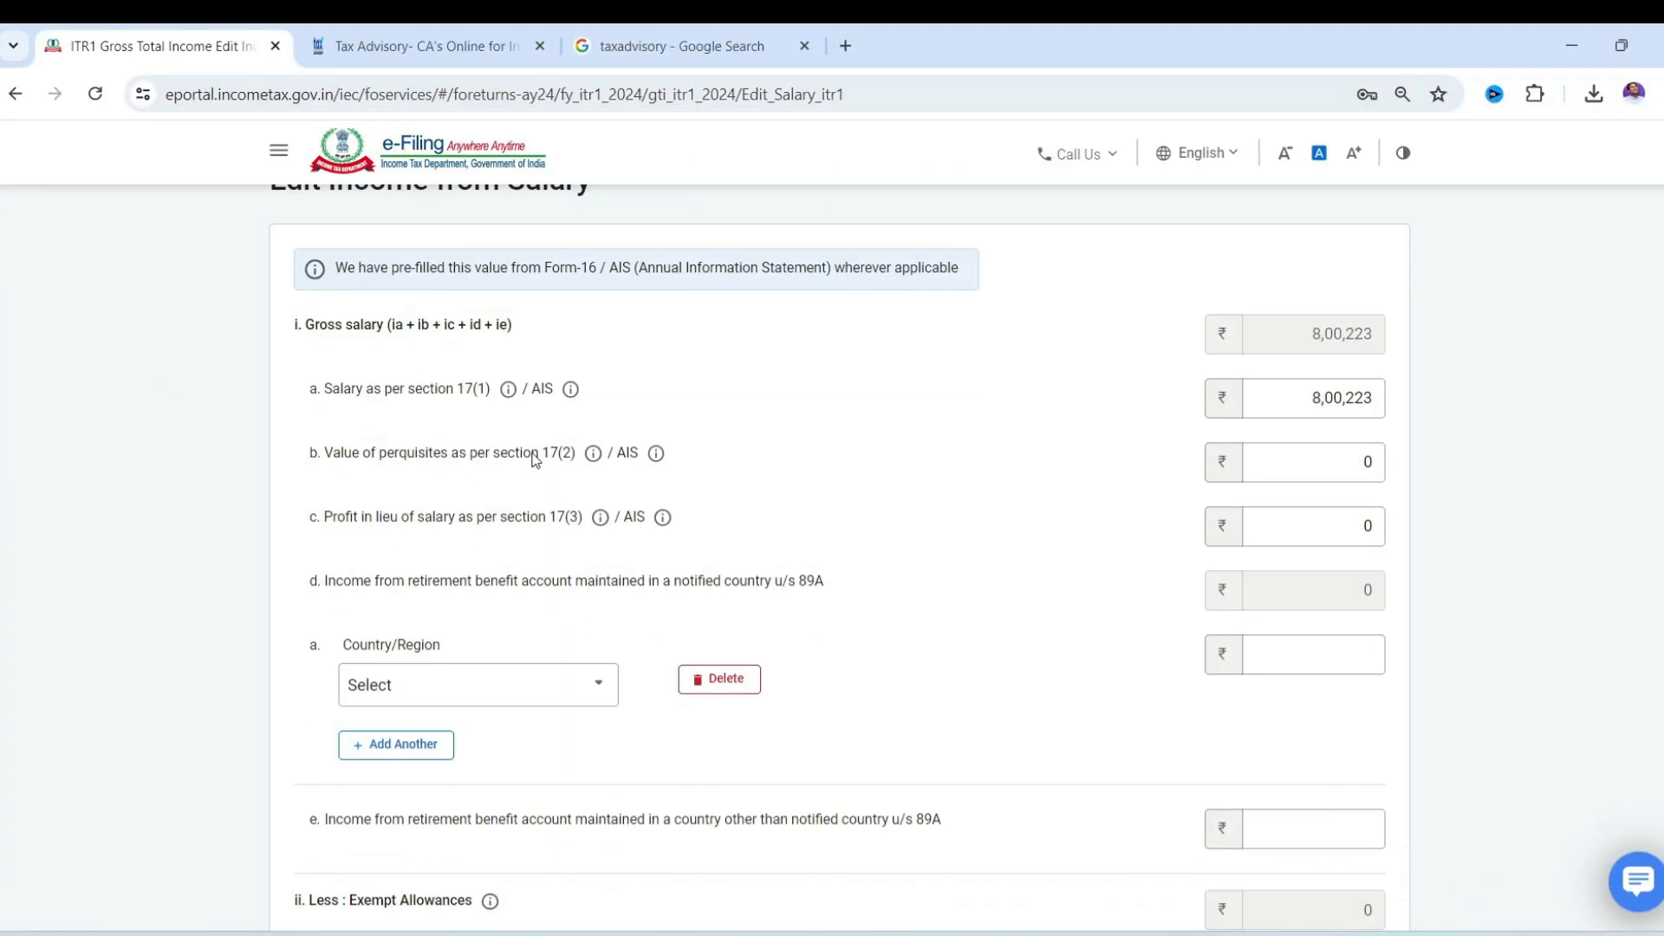
left_click_drag(361, 386, 493, 400)
Step: Review the exempt allowance entries and set the Sec 10(13A) house rent allowance to 60,000
scroll(1133, 477, "down", 6)
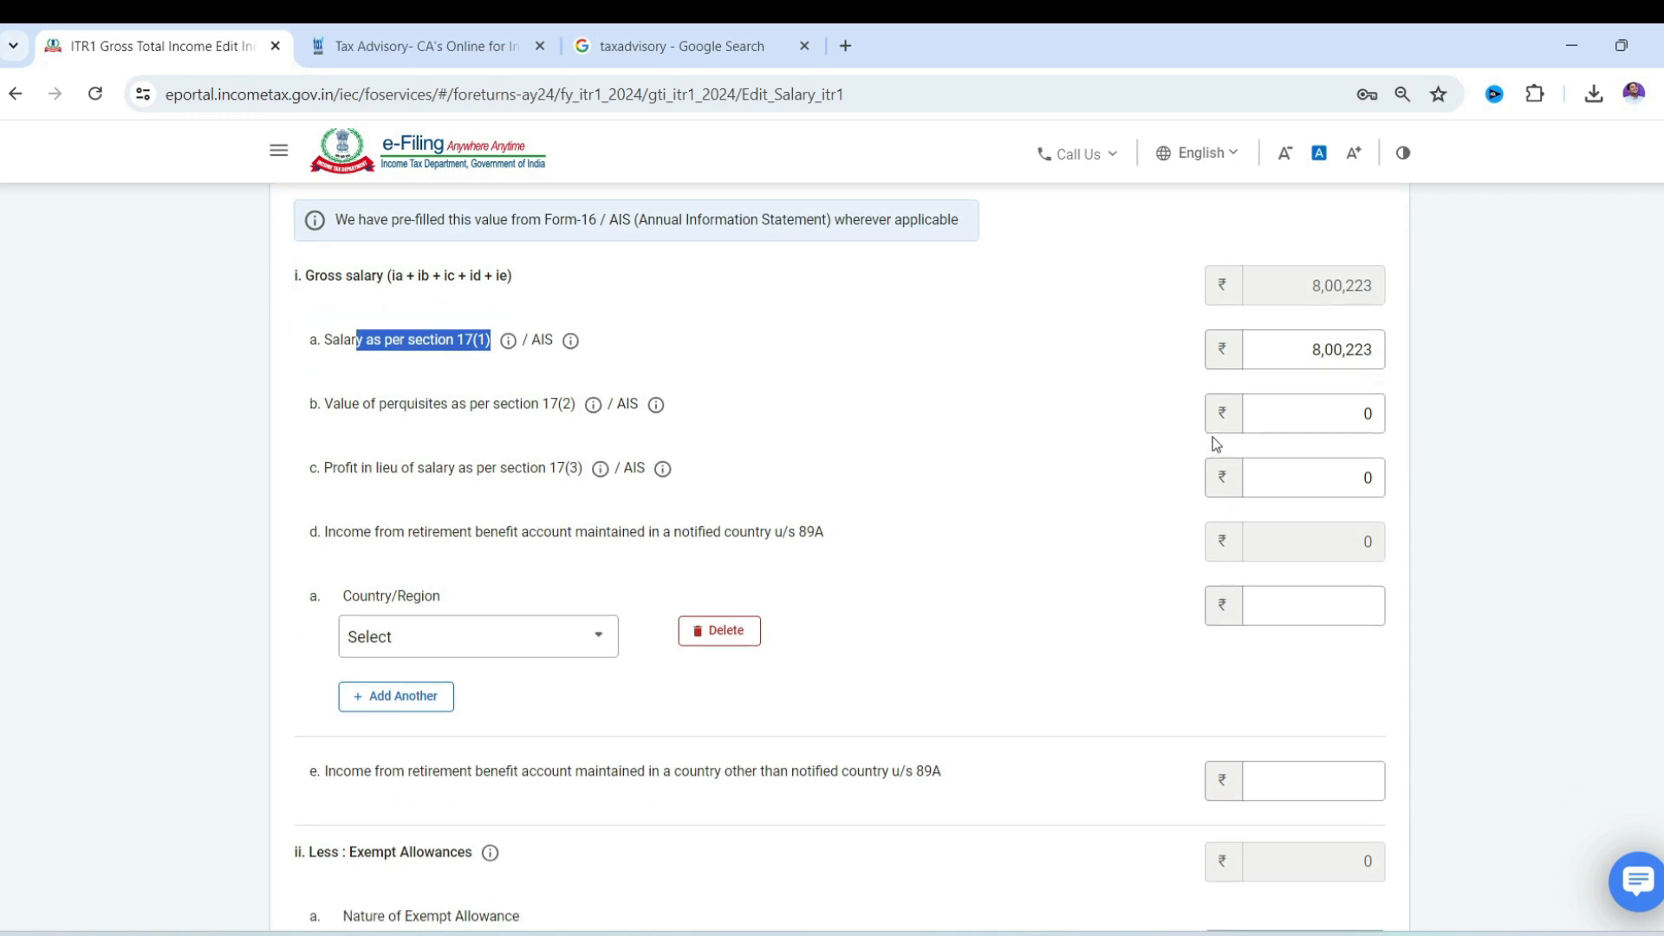
scroll(1132, 477, "down", 2)
scroll(524, 421, "up", 1)
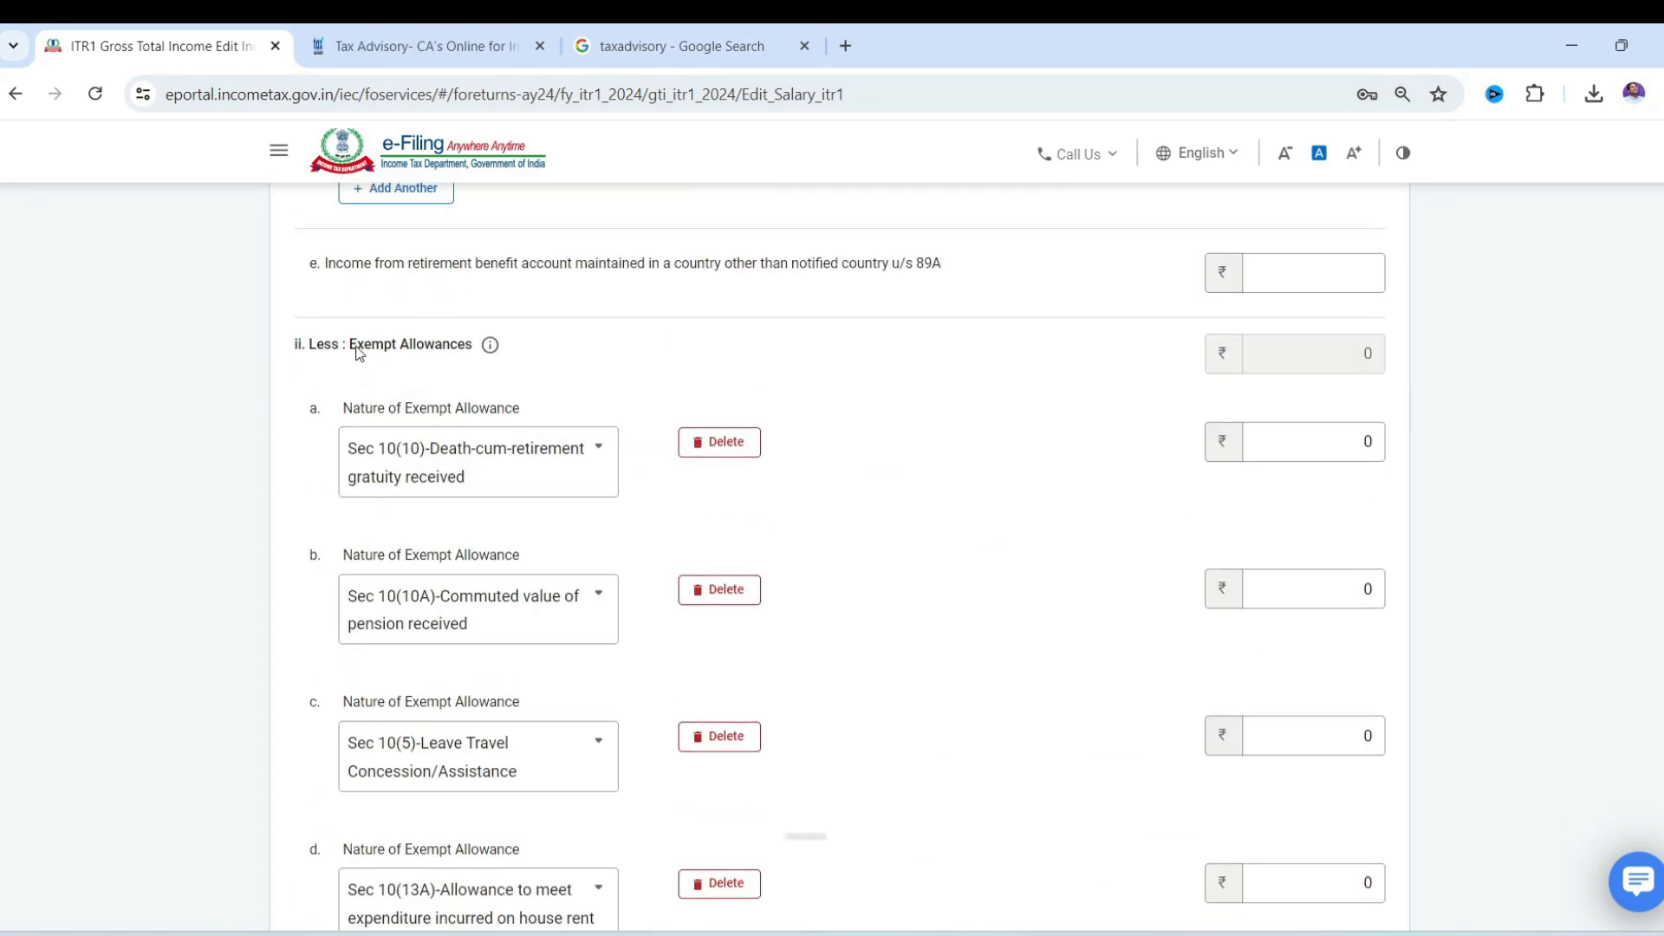
left_click_drag(351, 346, 487, 345)
scroll(799, 508, "down", 2)
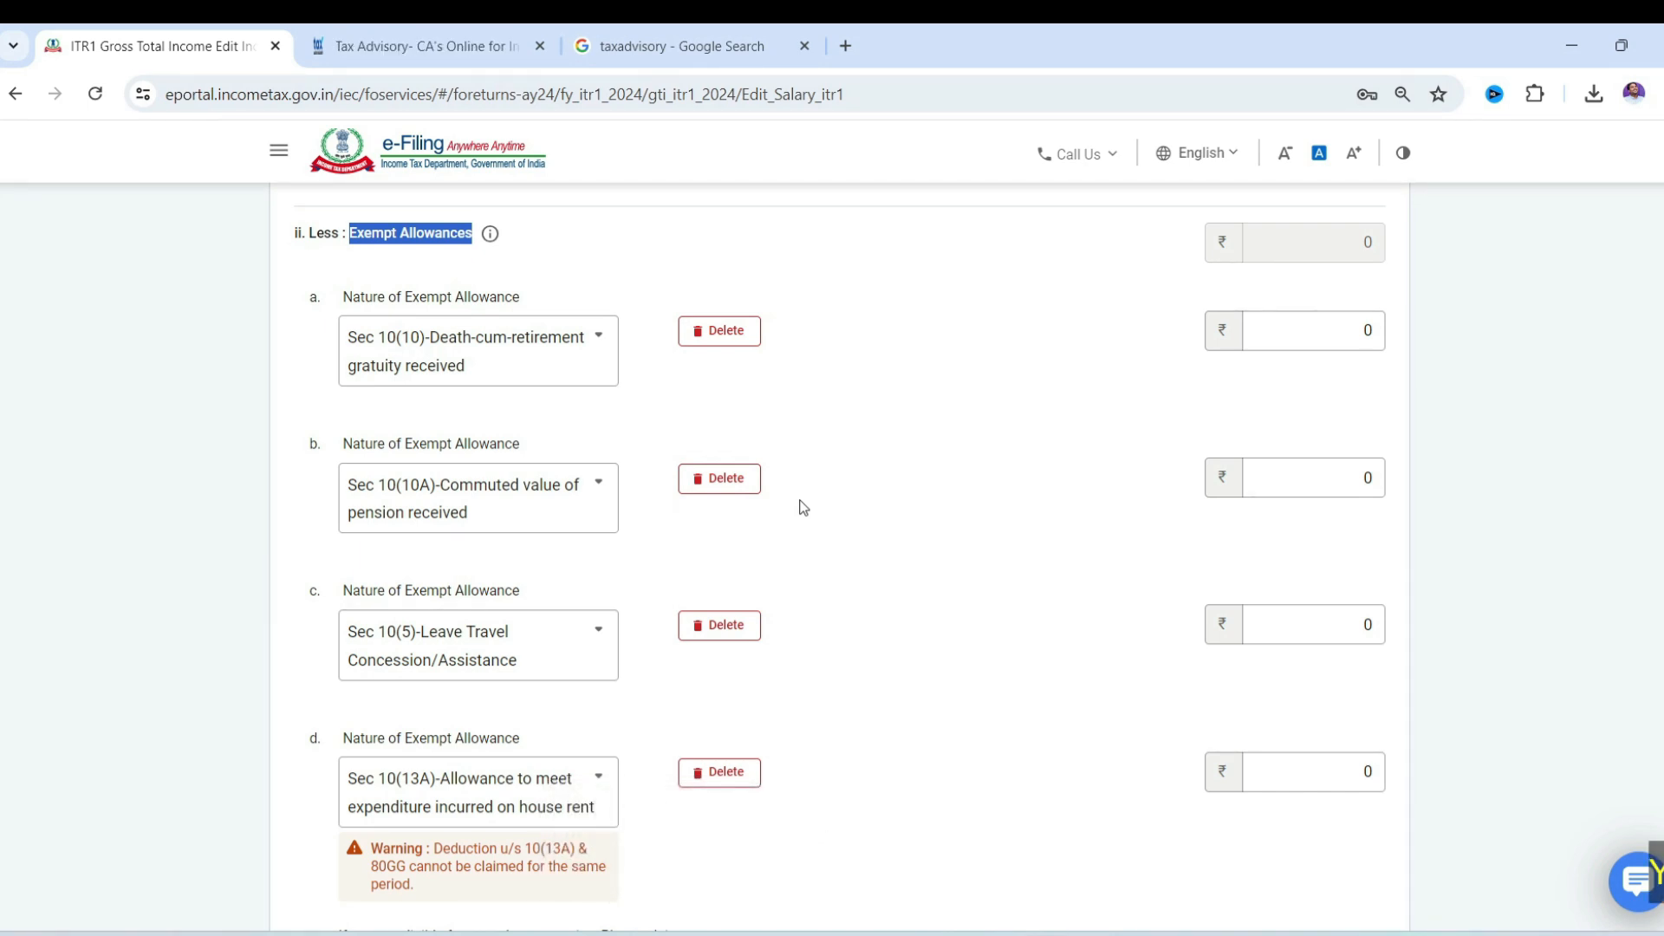
scroll(872, 662, "down", 4)
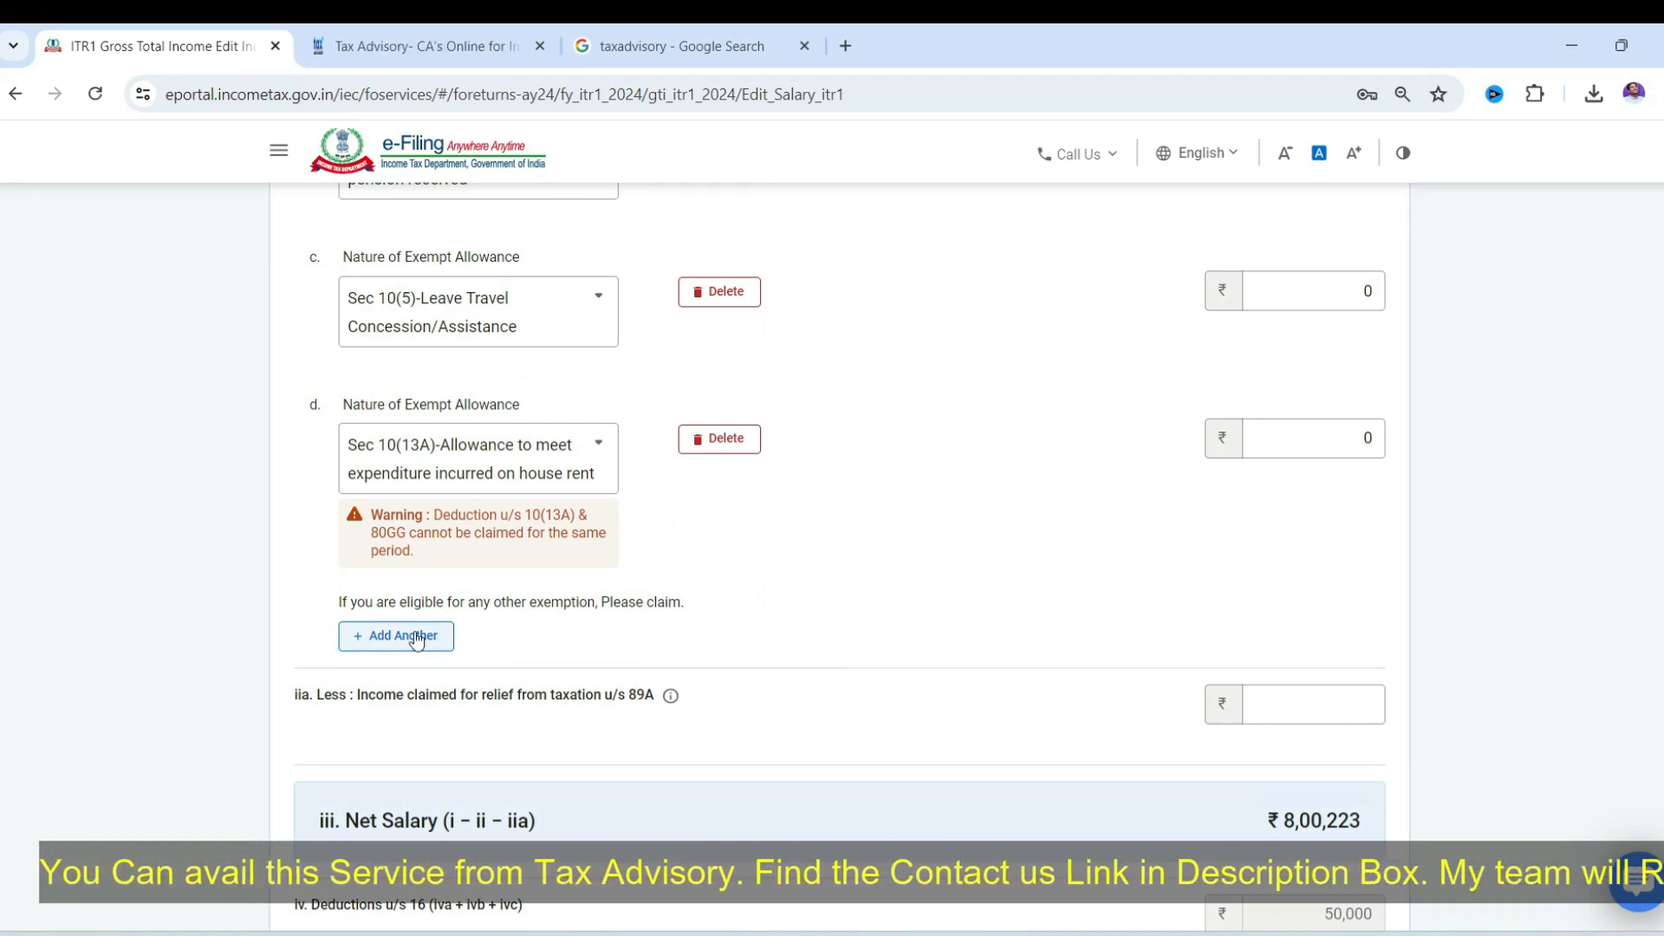
left_click(720, 436)
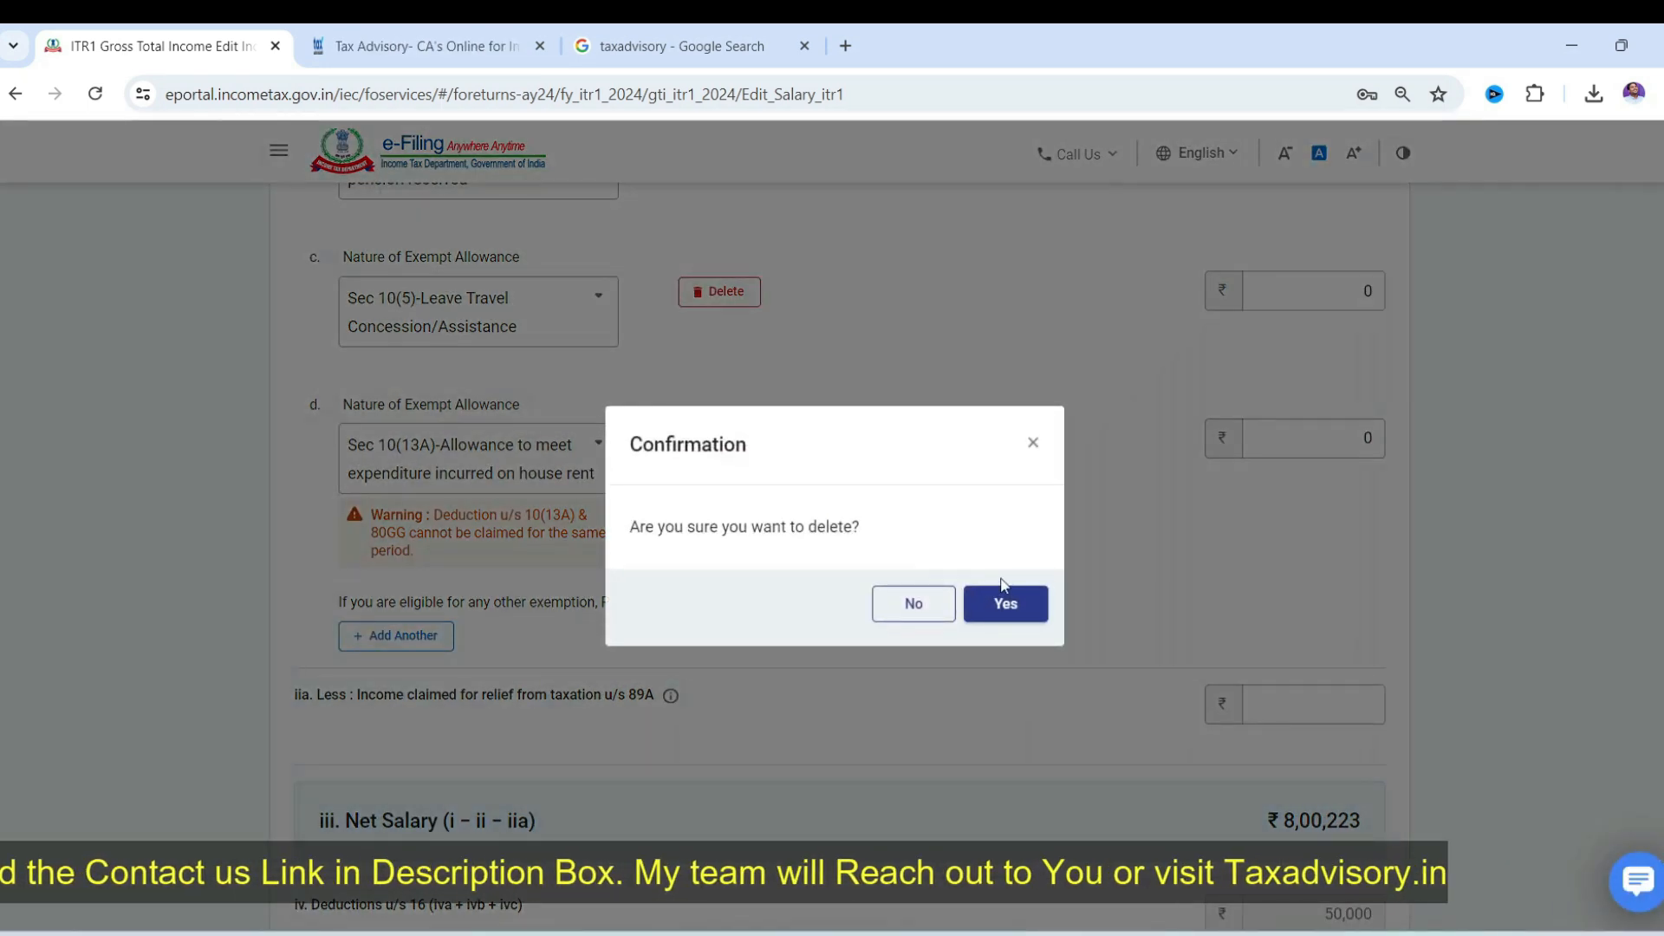
left_click(913, 604)
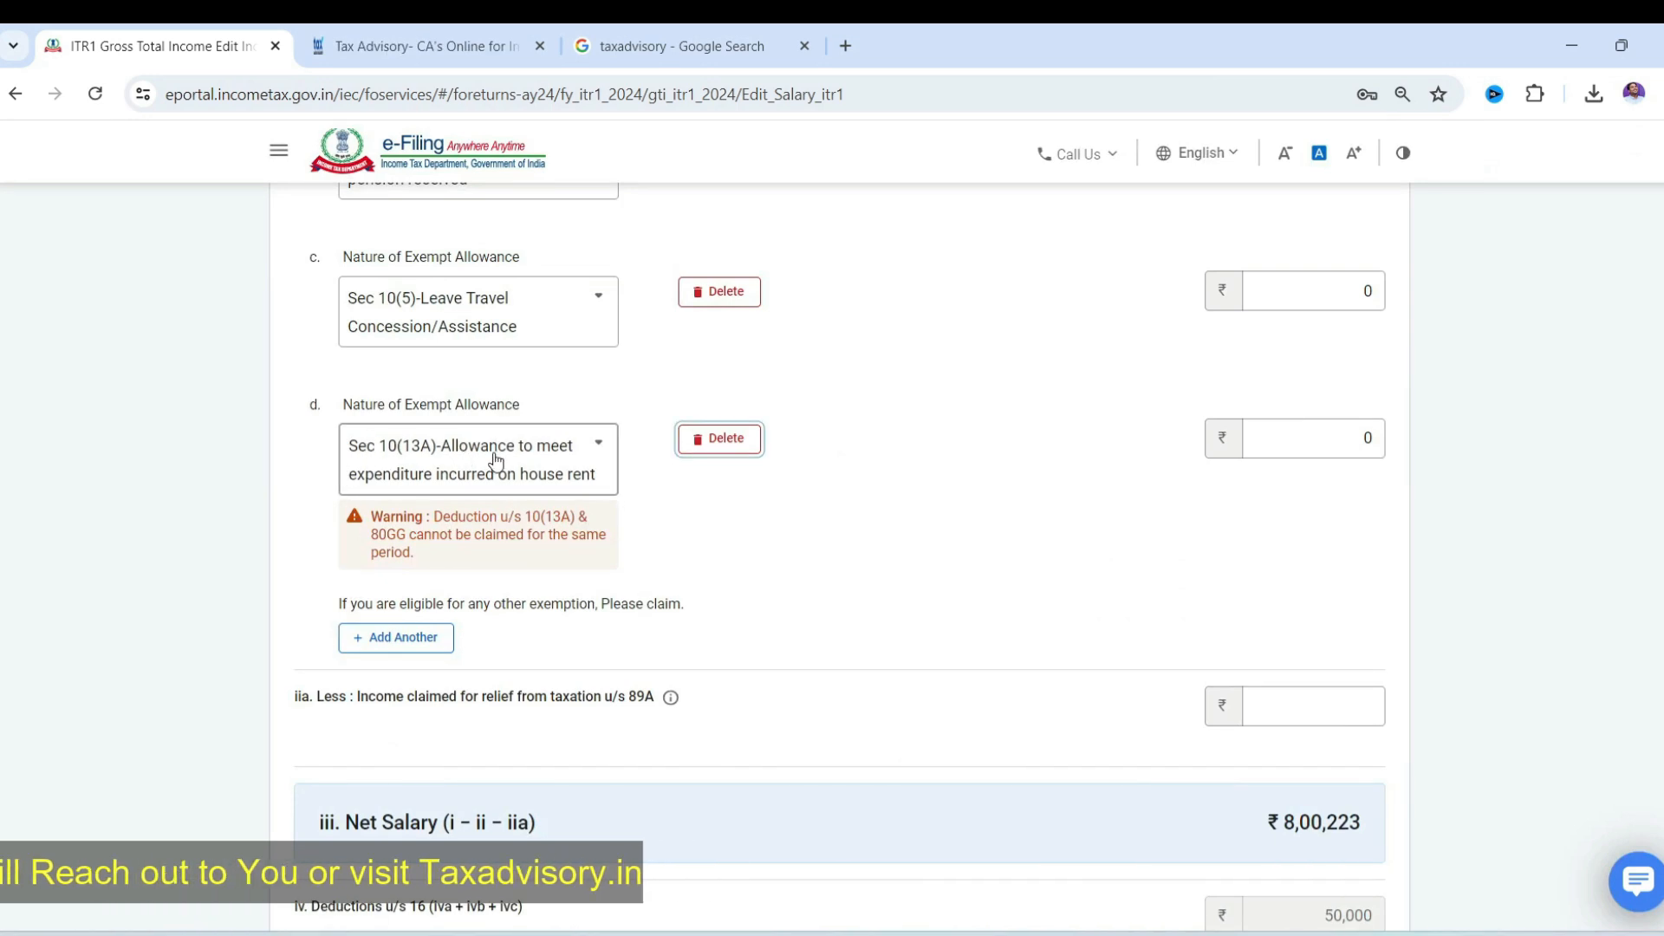
left_click(1337, 435)
type("60,00")
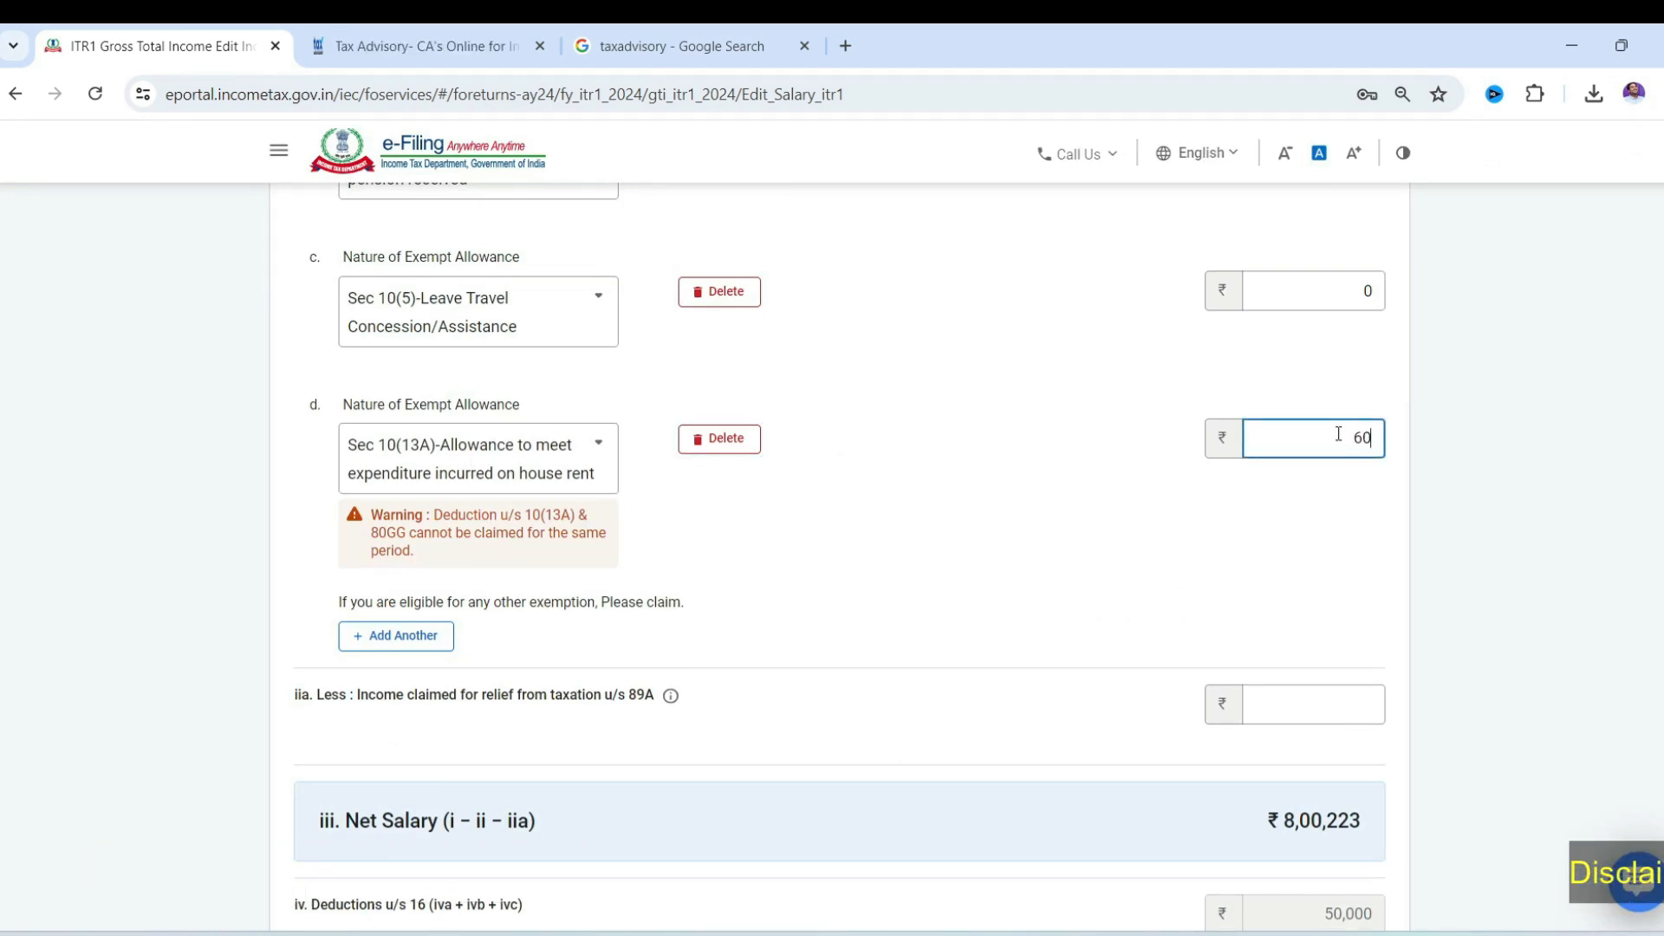
type("0")
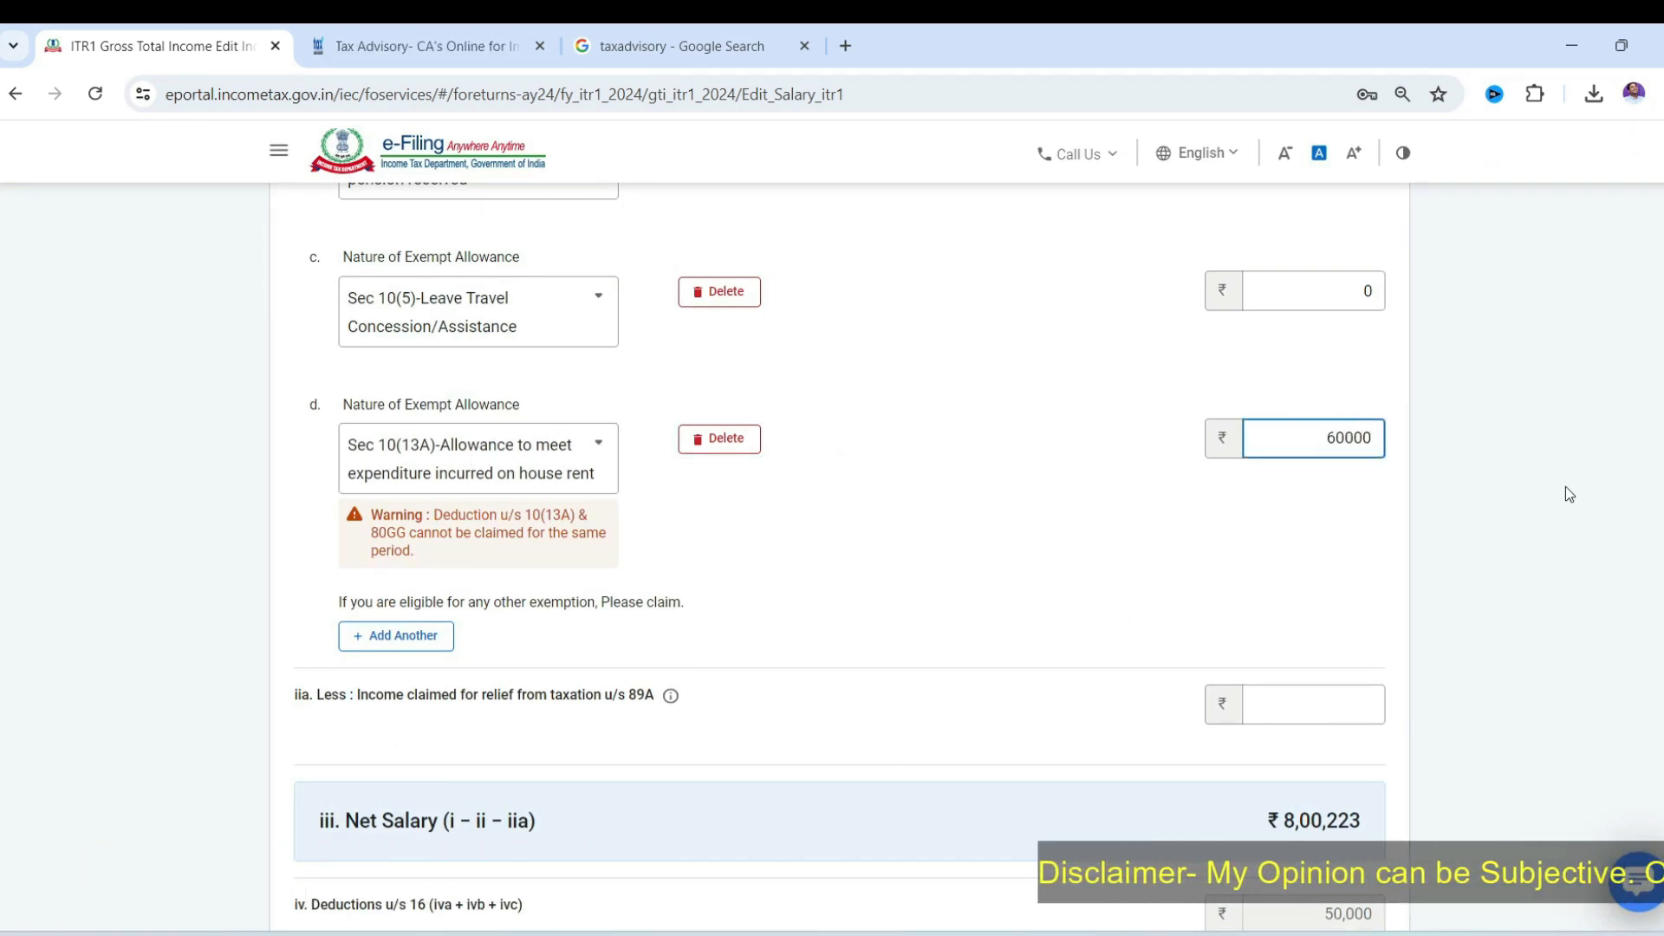
left_click(588, 525)
Step: Add an exempt allowance of 48,000 under Sec 10(14)(ii), prescribed allowances granted to meet personal expenses
left_click(425, 640)
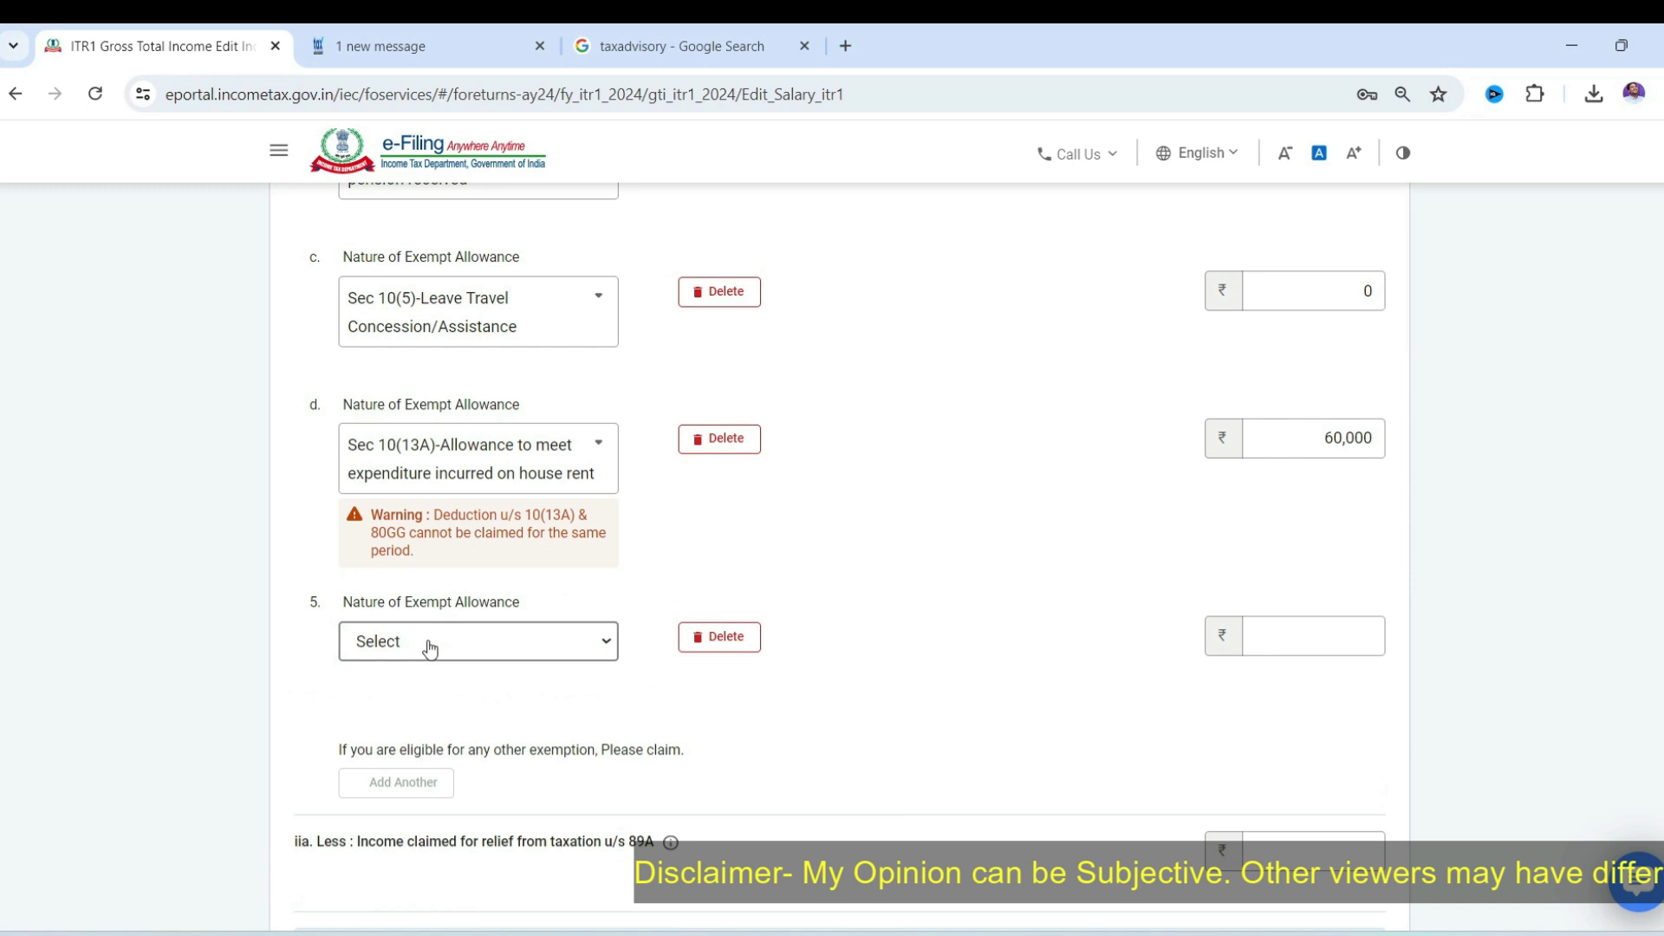
left_click(493, 641)
scroll(486, 775, "down", 5)
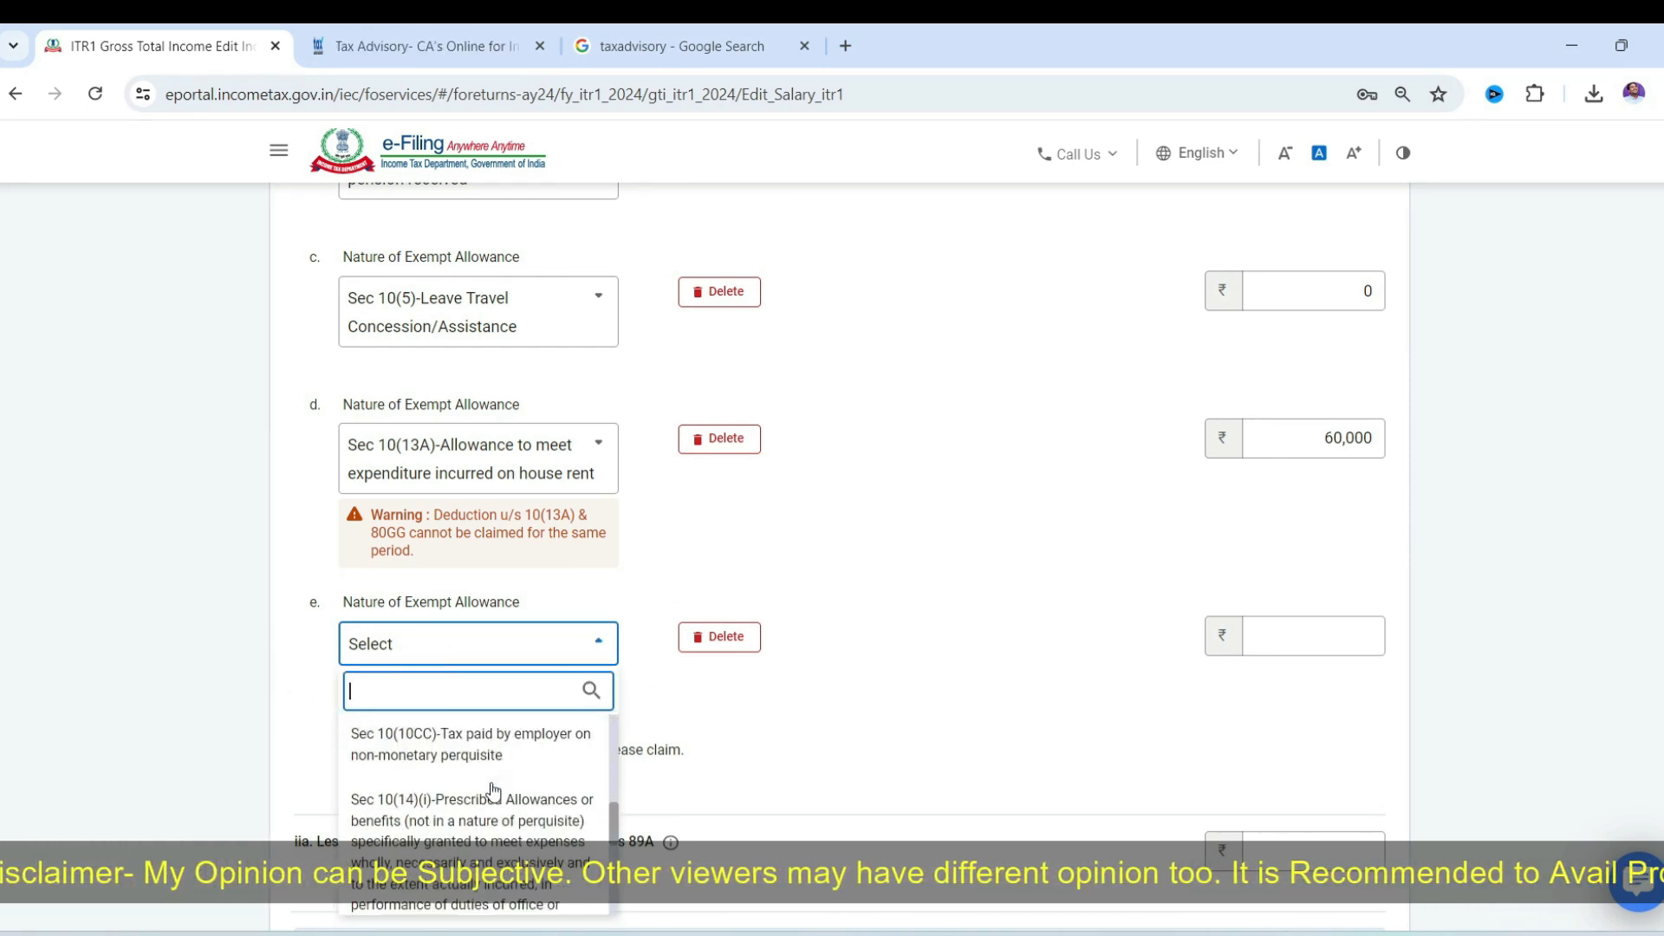
scroll(494, 776, "down", 2)
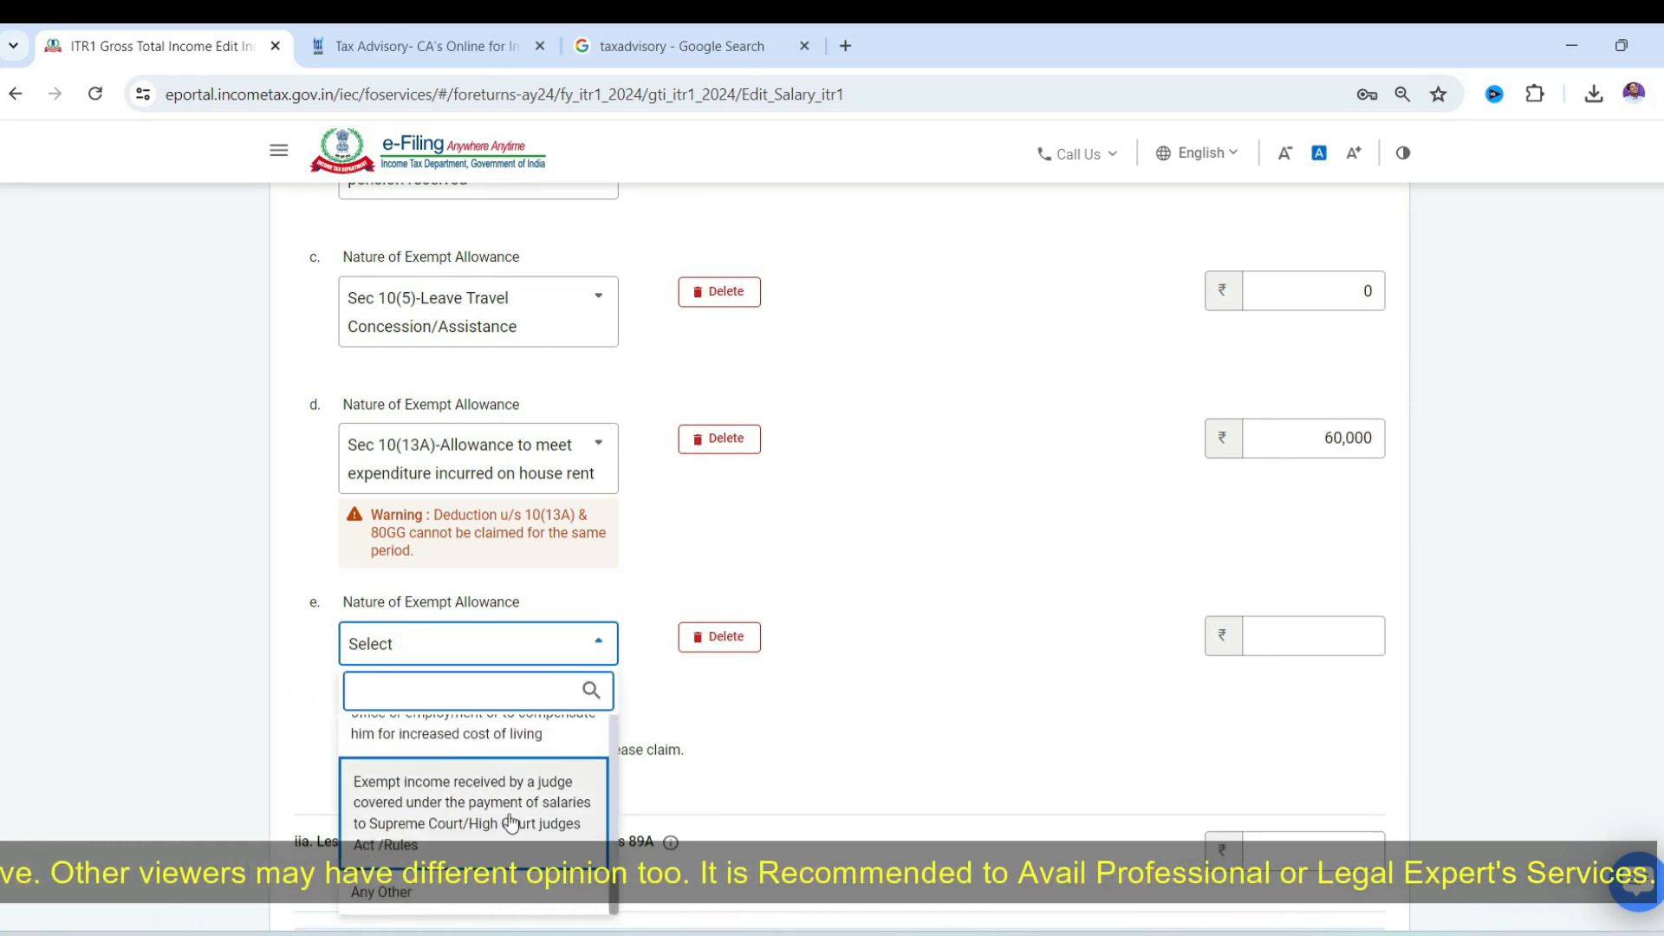
scroll(511, 806, "up", 1)
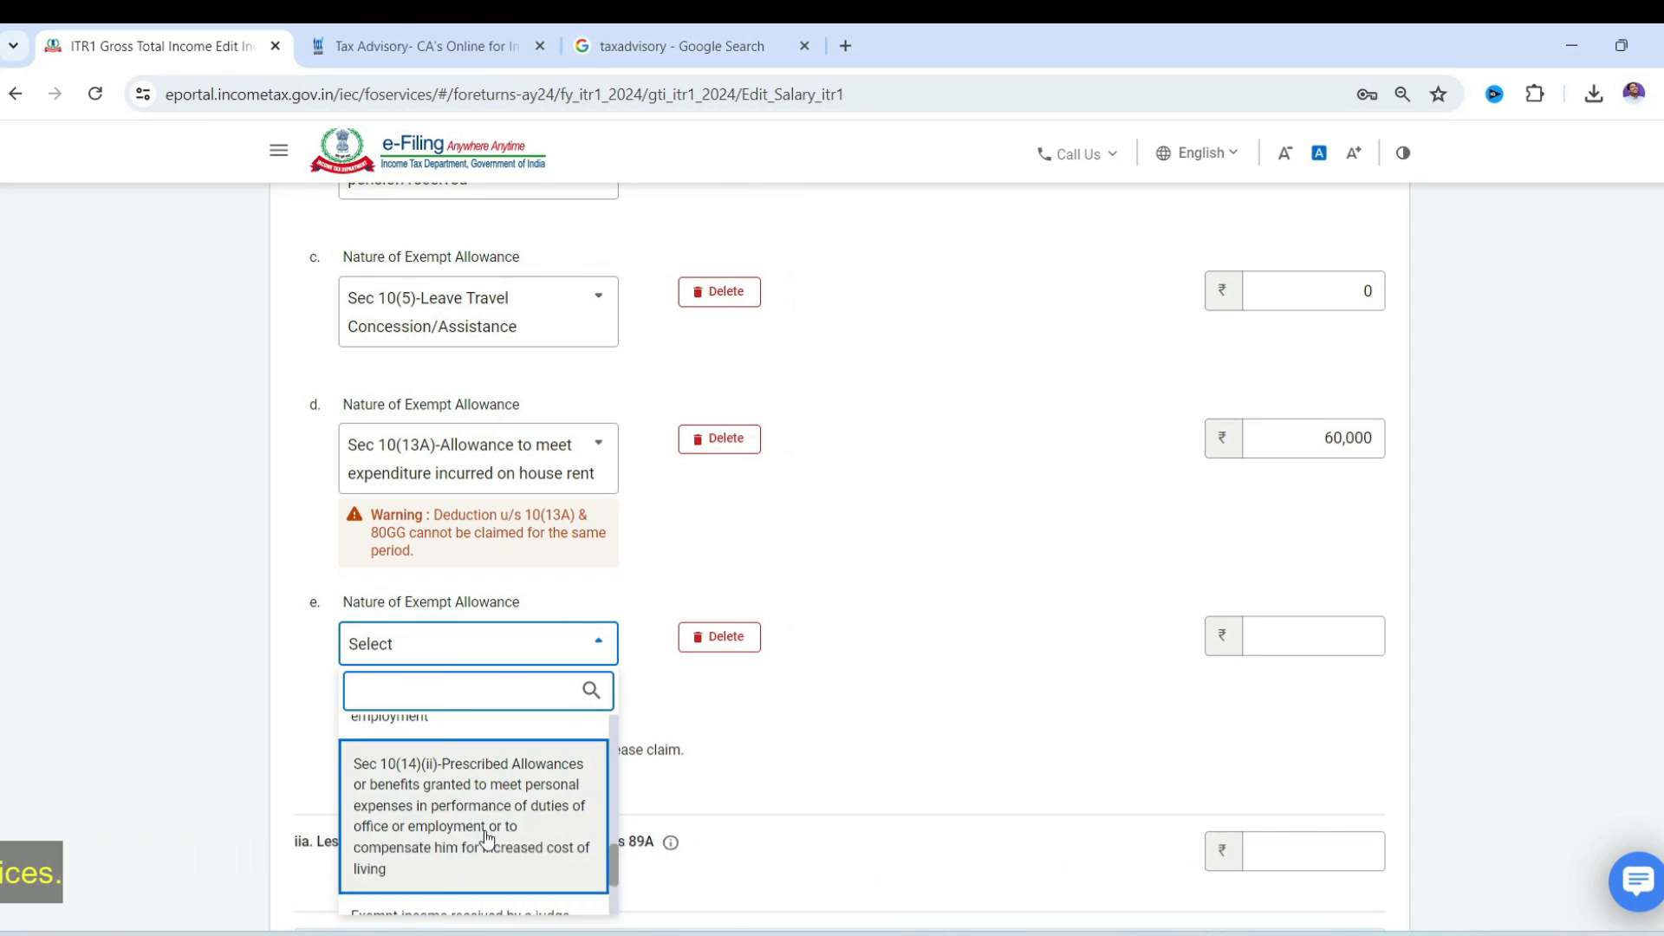
left_click(418, 837)
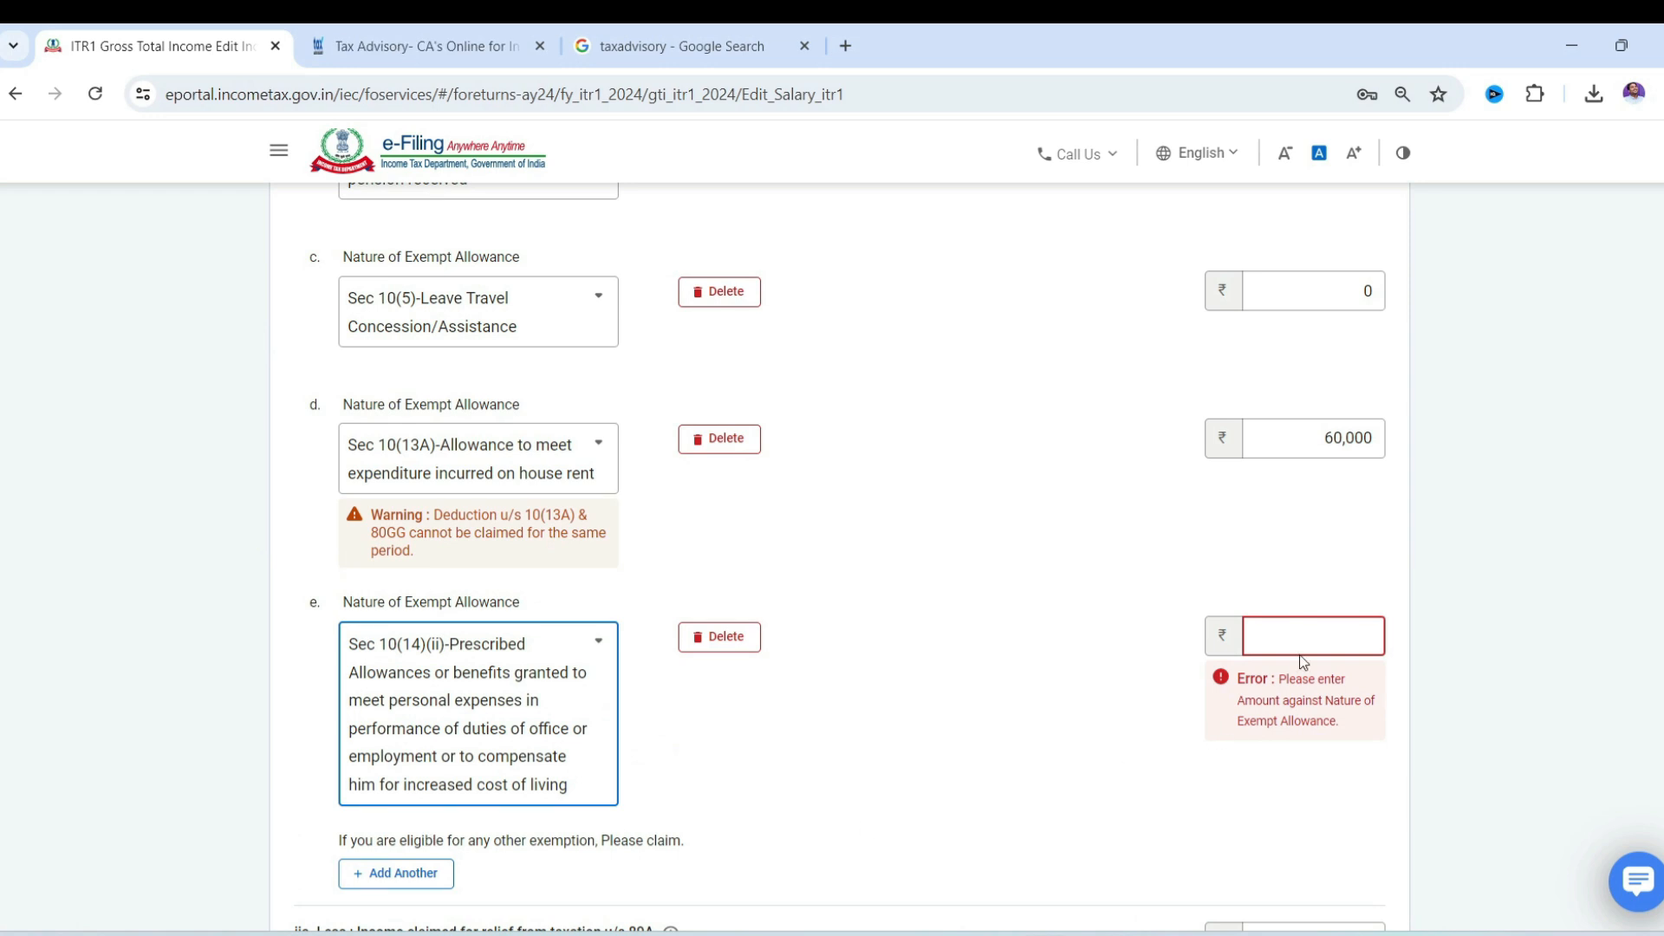
left_click(1318, 640)
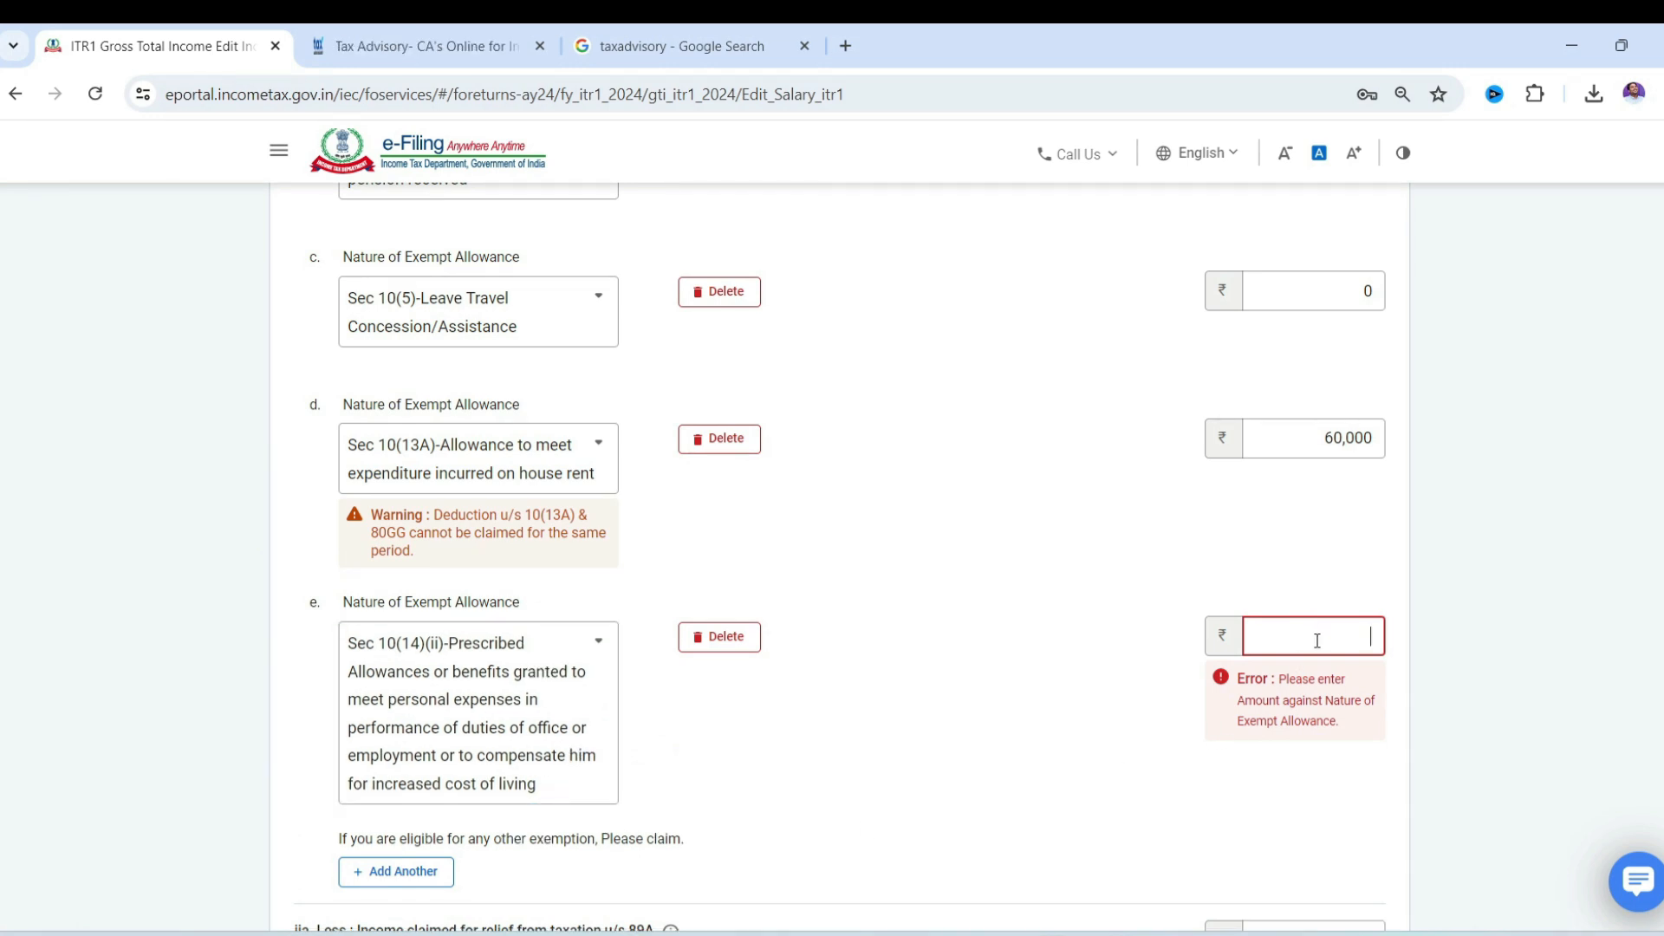
type("48,000")
left_click(1456, 638)
Step: Add an Any Other exempt allowance of 10,000 with the description Dress Allowance
scroll(1471, 612, "down", 4)
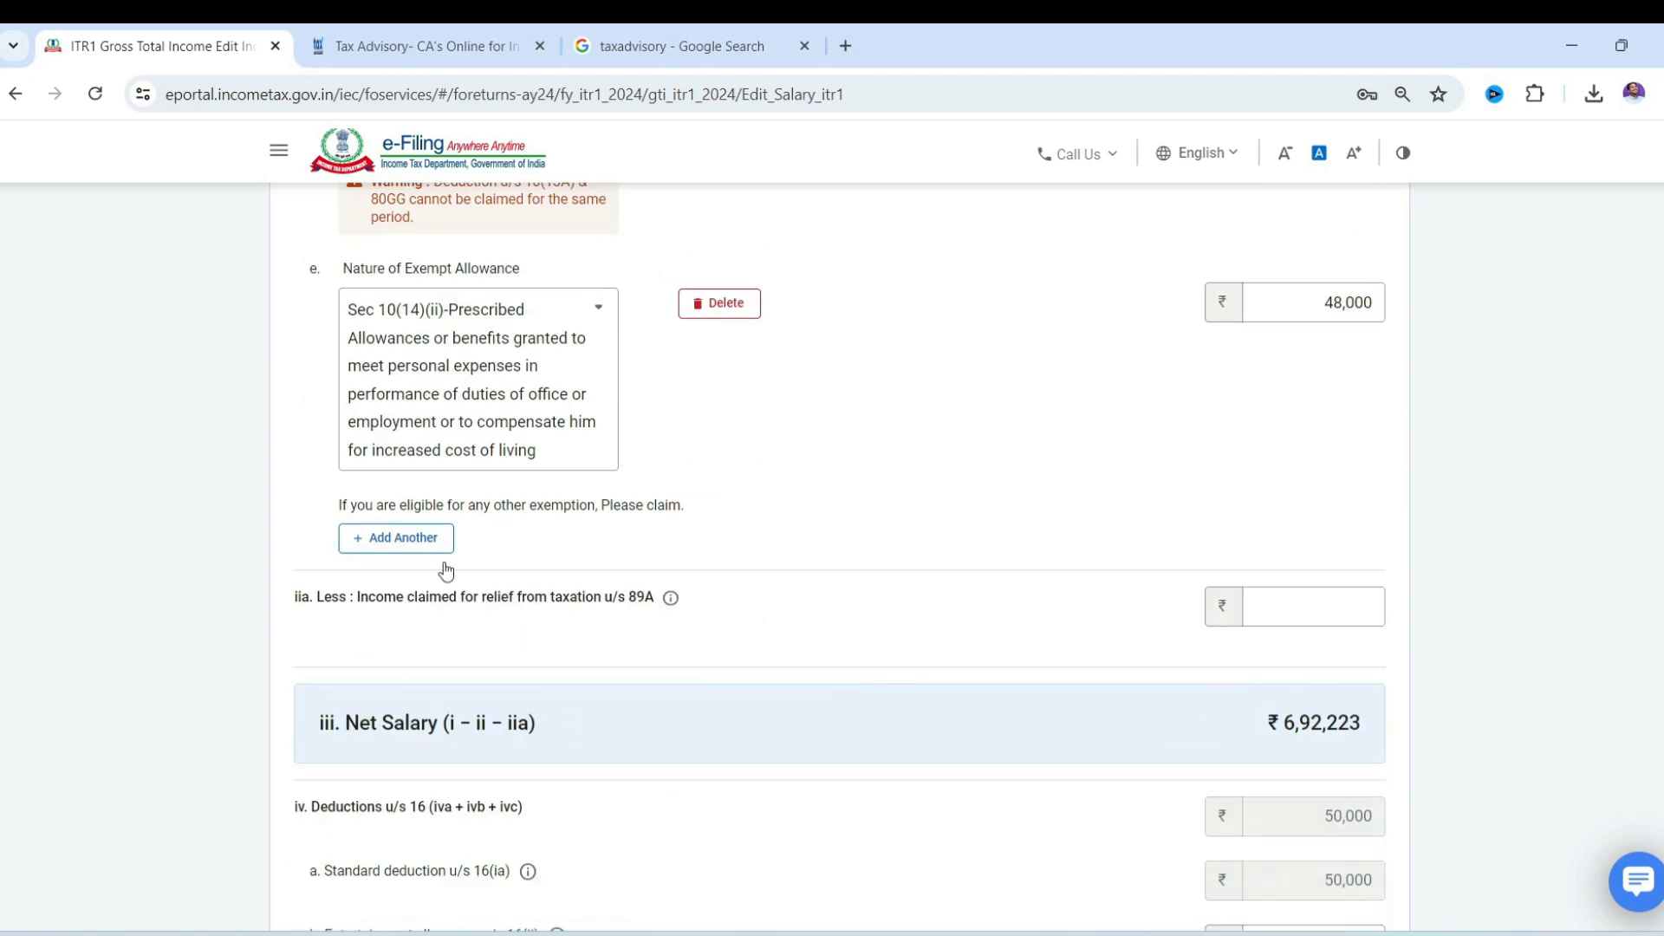
left_click(401, 540)
left_click(444, 549)
scroll(459, 763, "down", 5)
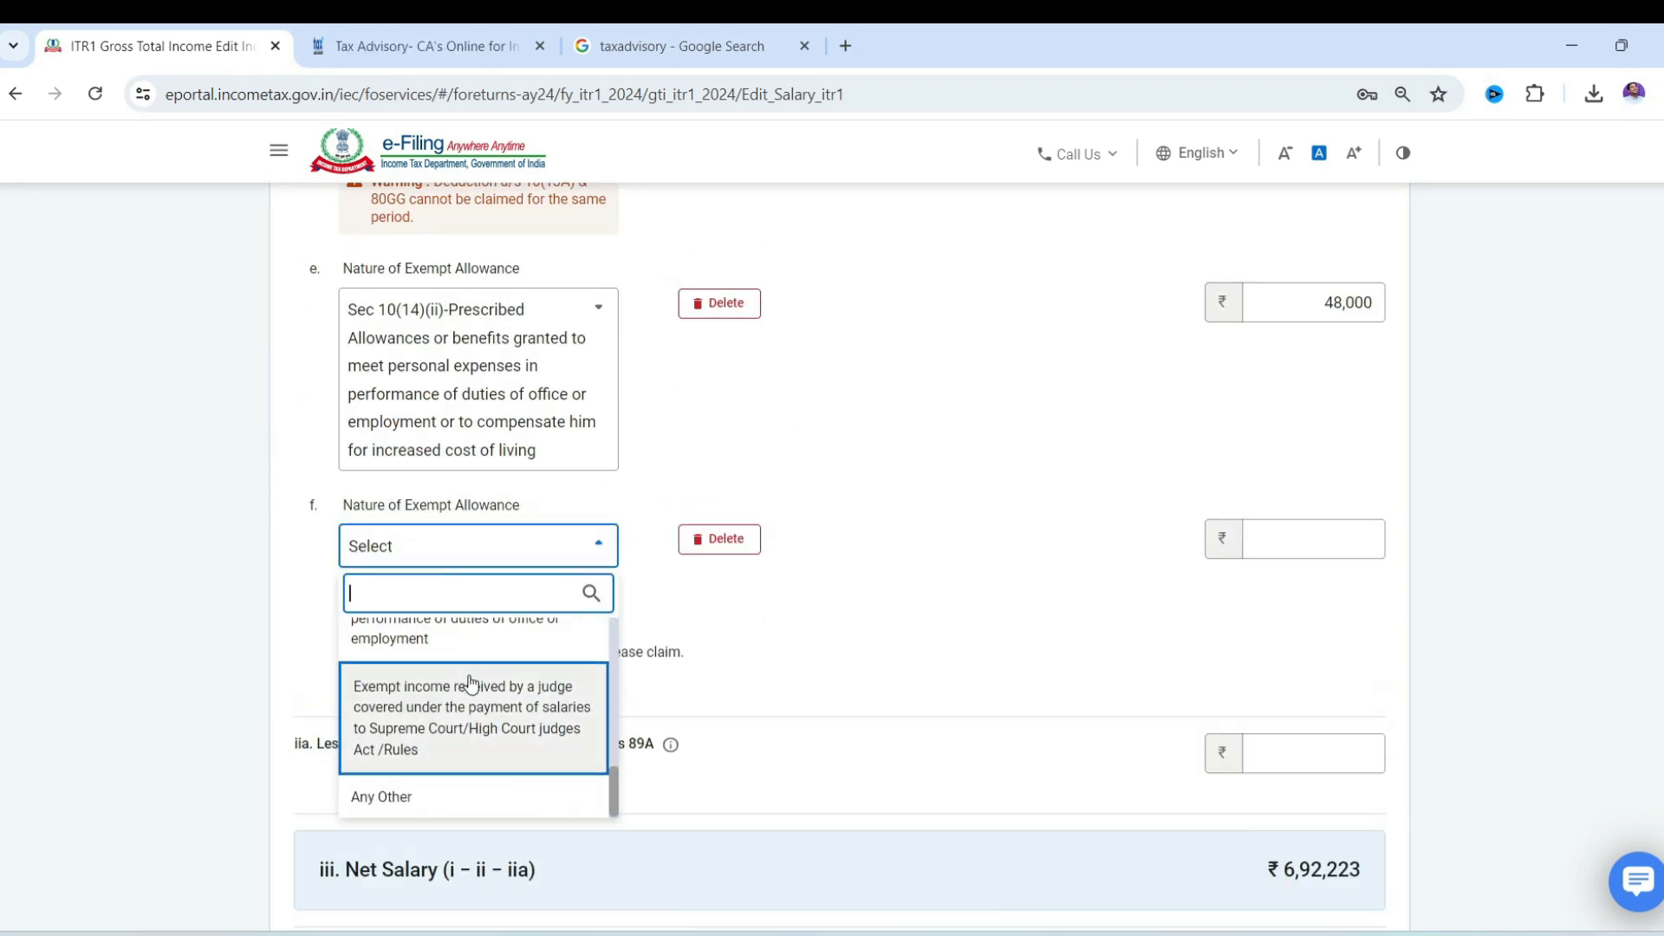
left_click(398, 791)
left_click(441, 673)
type("Dress Allowance")
left_click(1298, 553)
type("10000")
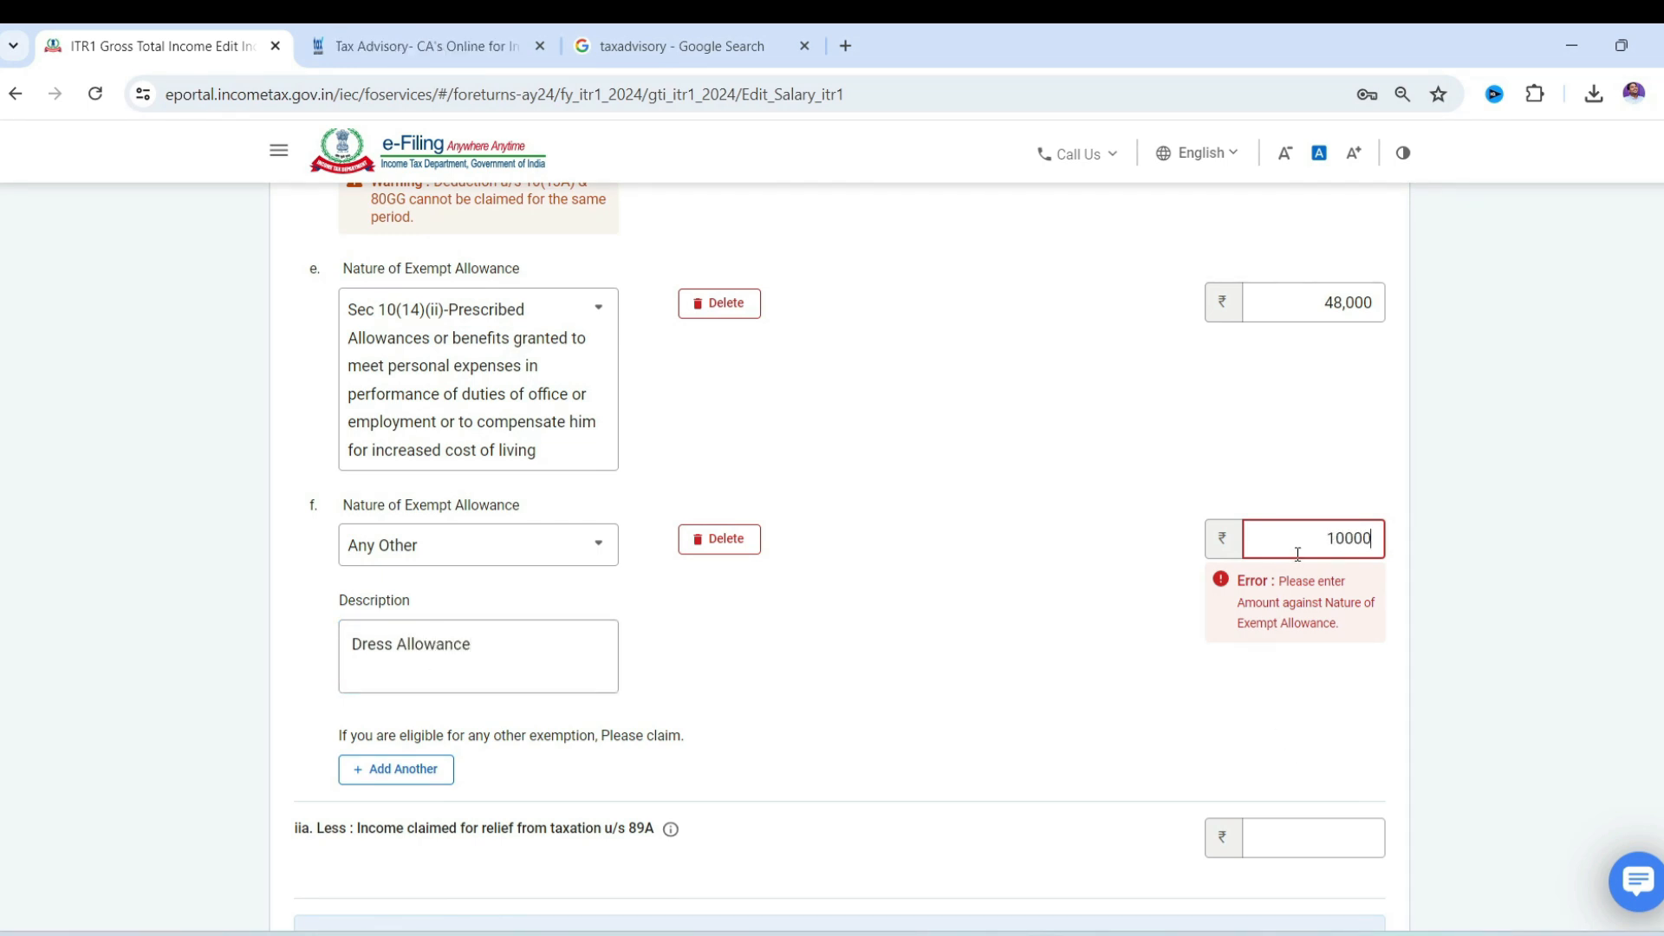
left_click(1625, 535)
Step: Check the exempt allowances total and try to confirm the edited salary income
scroll(1148, 535, "down", 7)
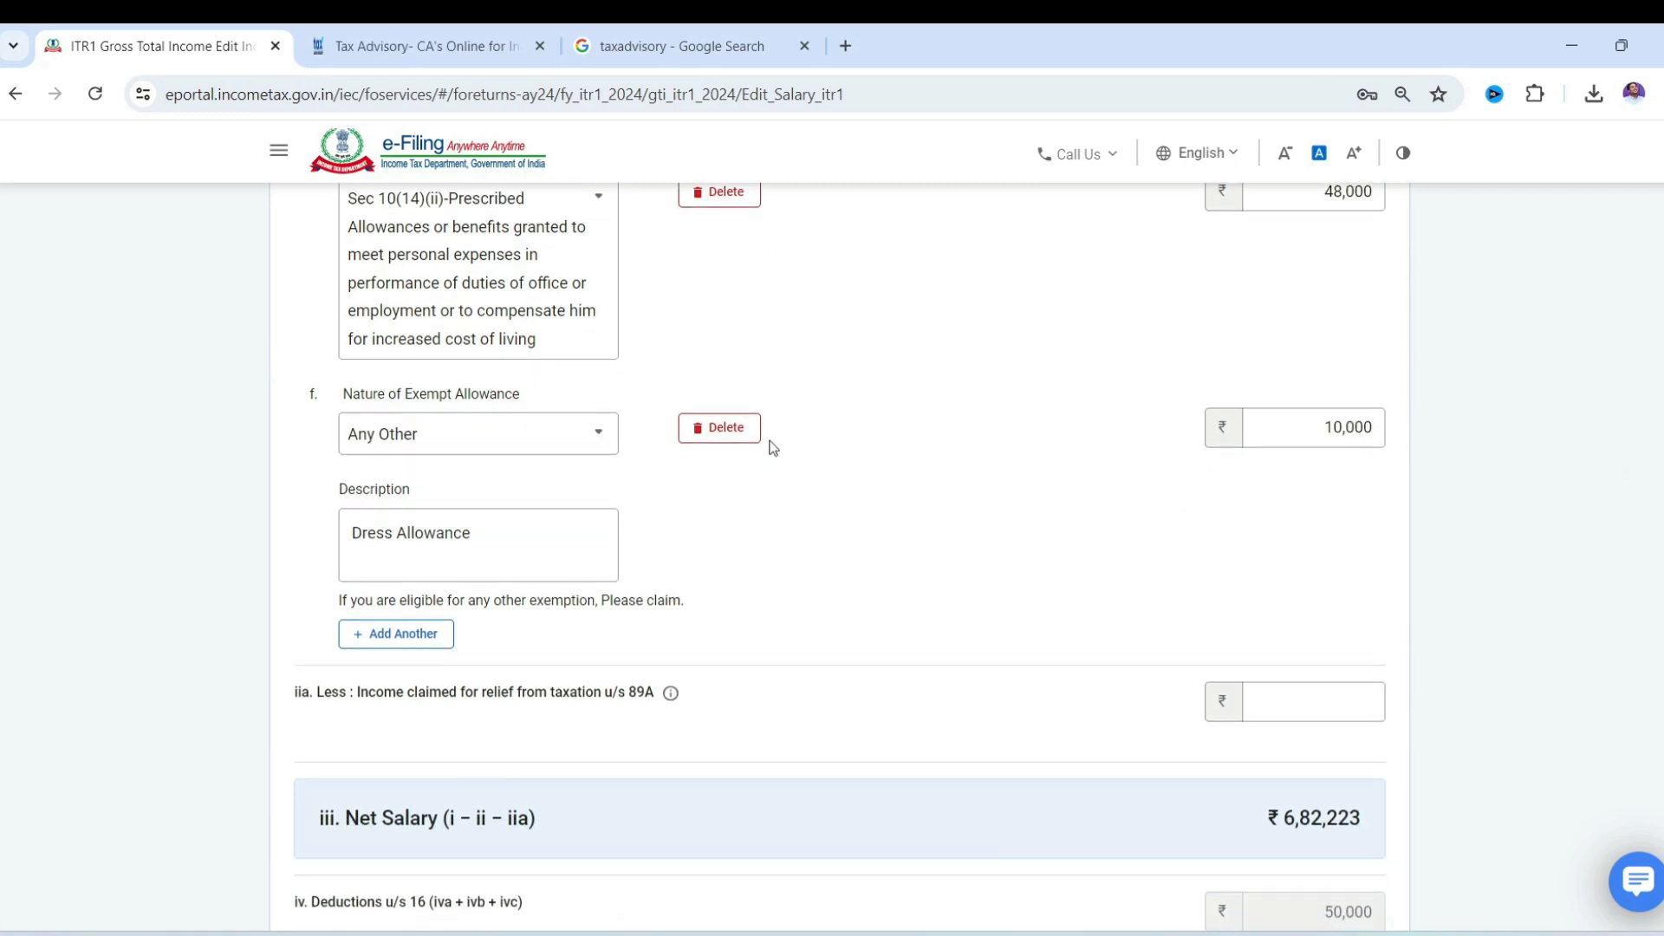
scroll(1233, 586, "up", 19)
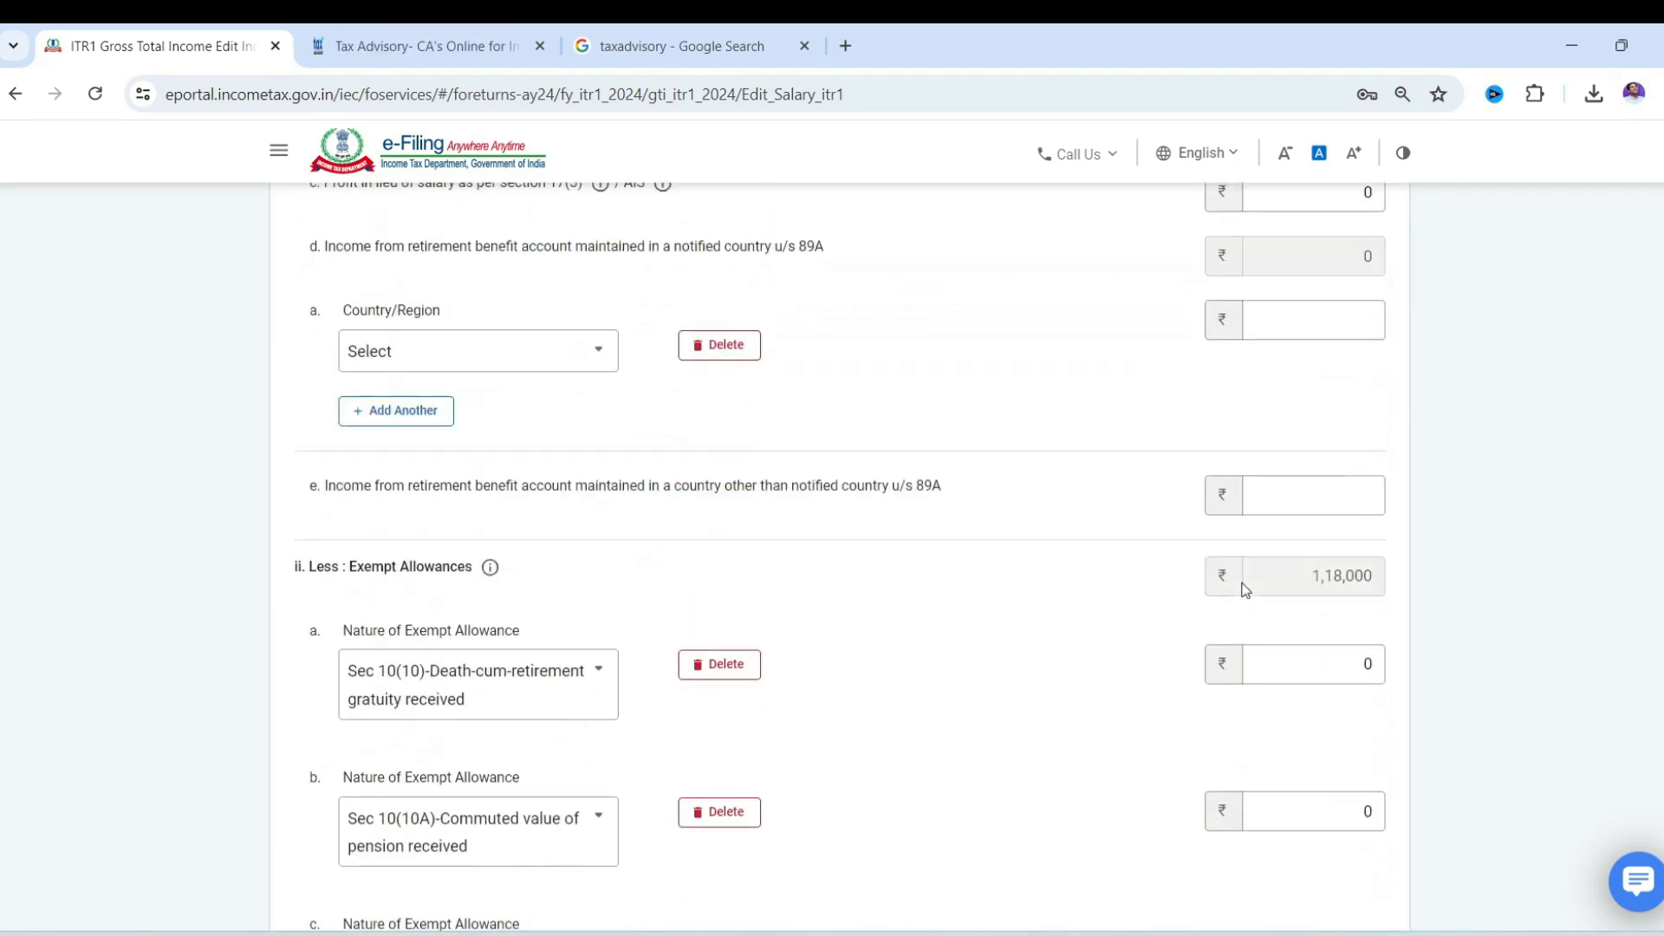
scroll(1246, 583, "down", 12)
scroll(1241, 589, "down", 10)
left_click(1363, 666)
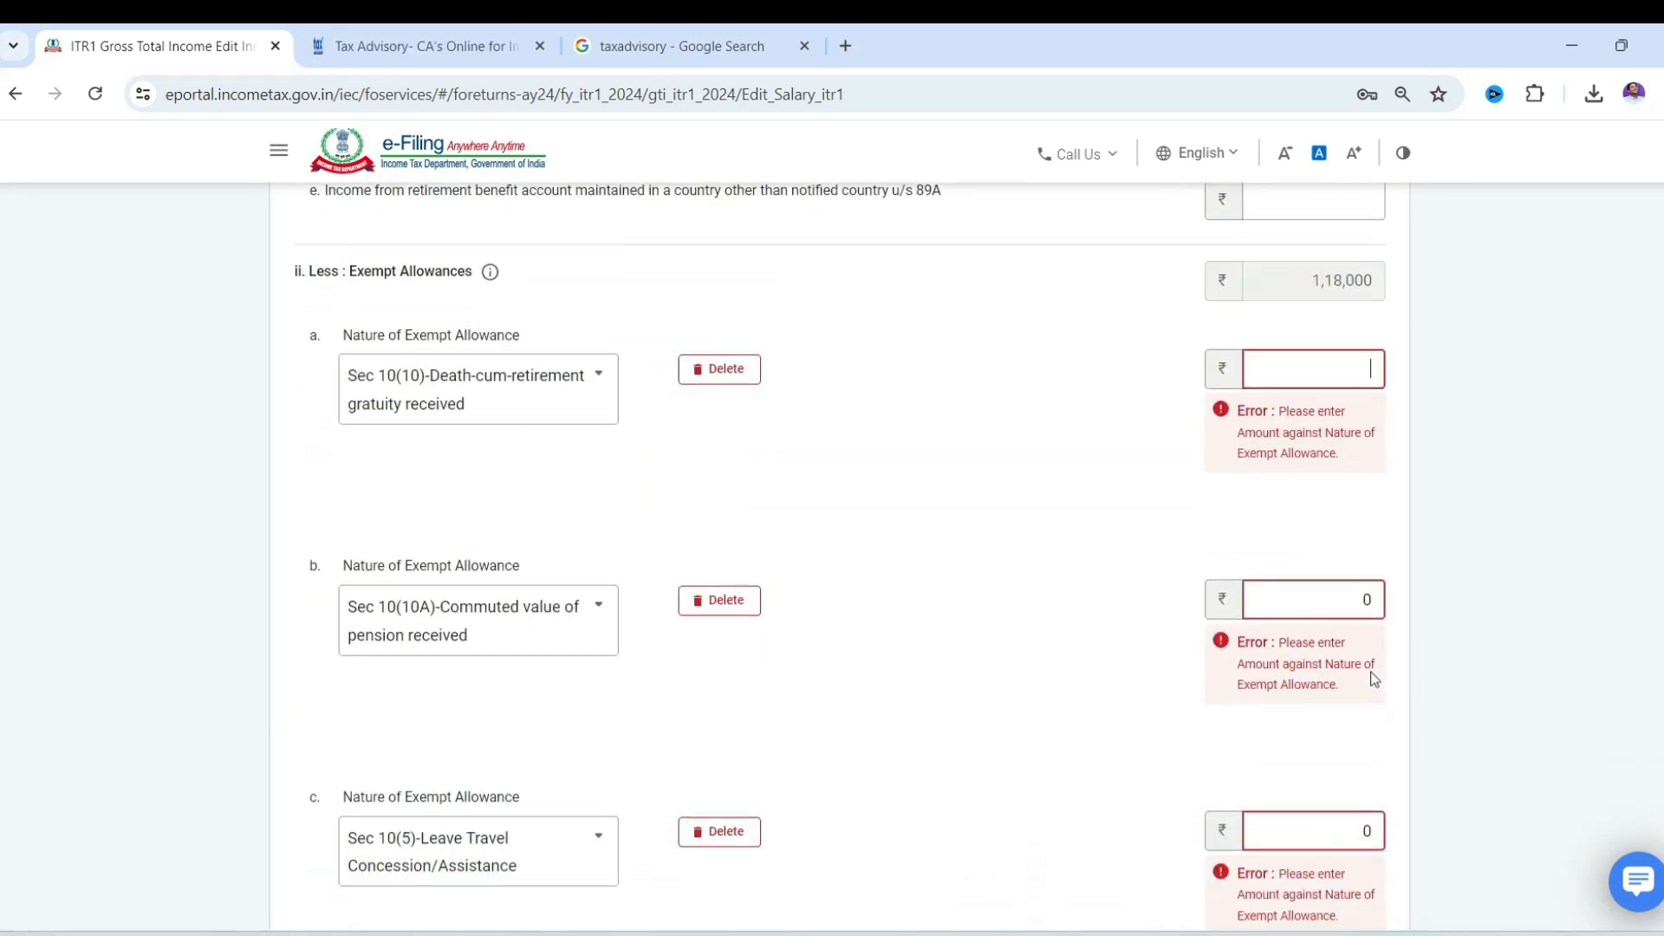
Step: Delete the unused Sec 10(10), Sec 10(10A) and Sec 10(5) exempt allowance entries and confirm the salary income
left_click(700, 314)
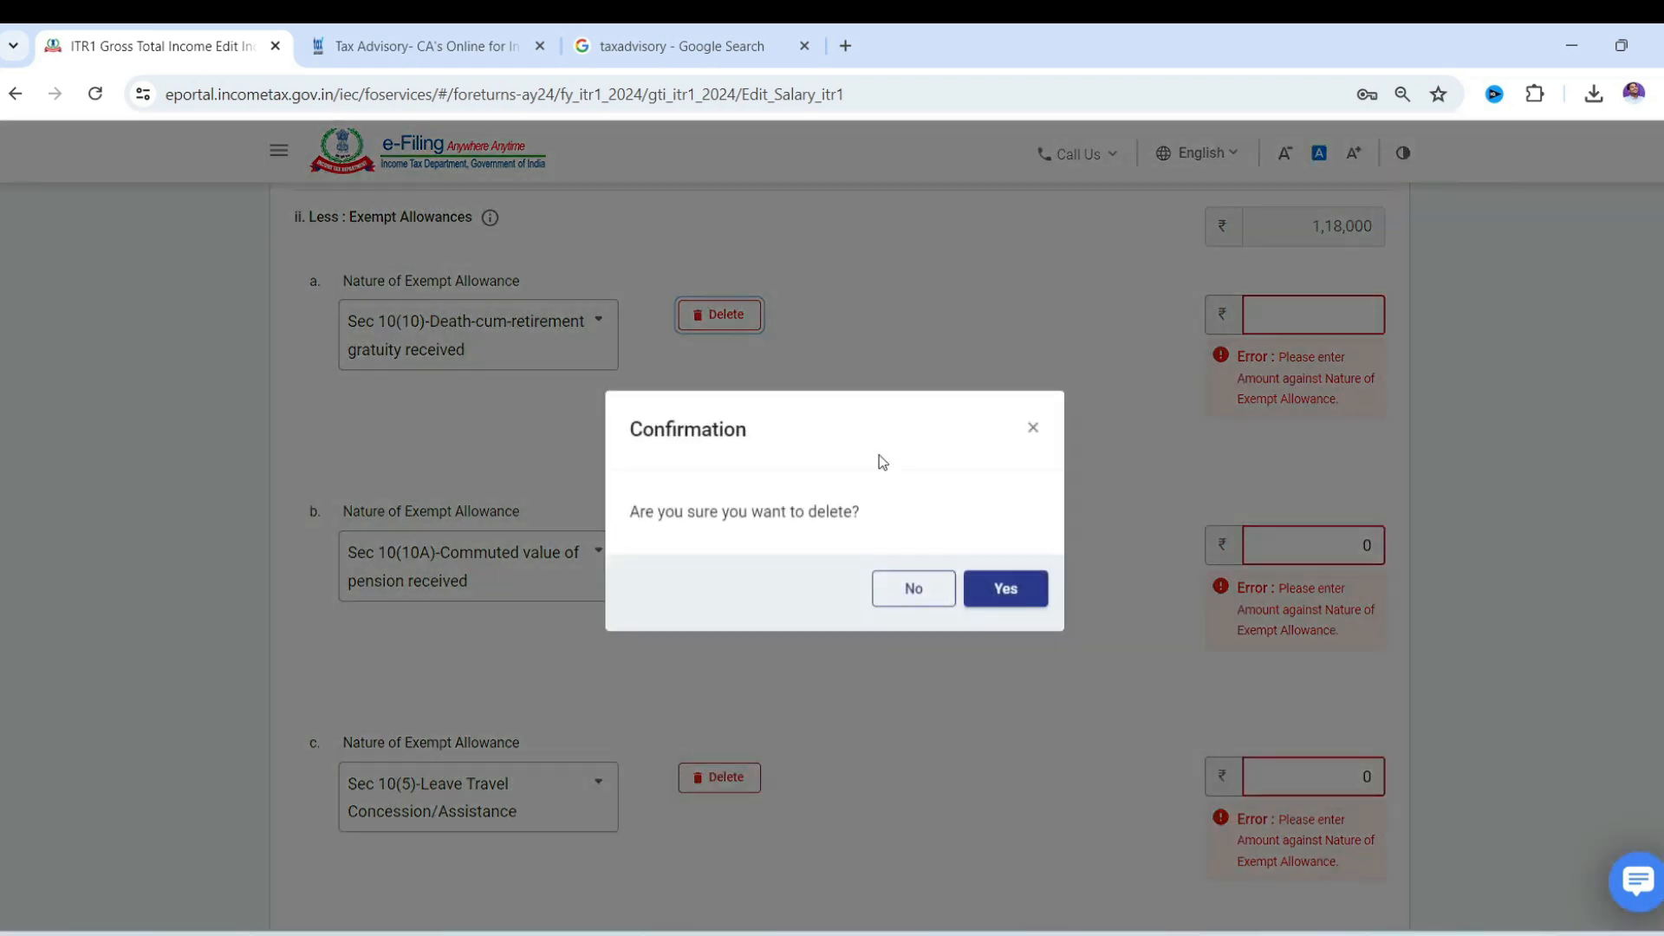
left_click(1029, 621)
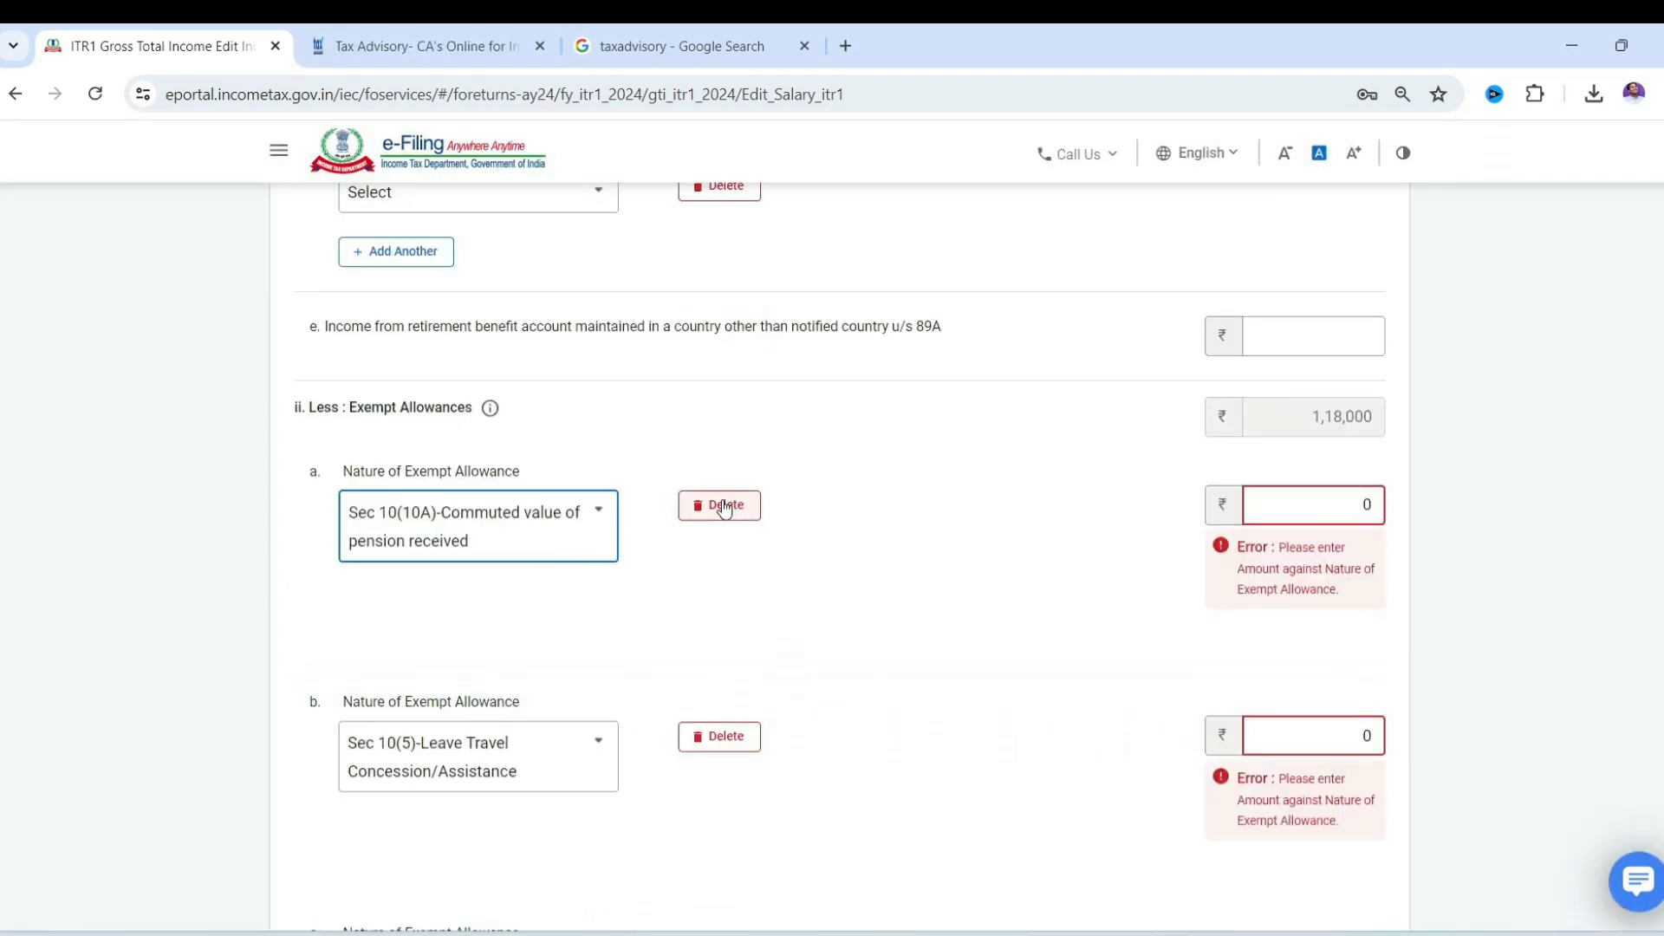
left_click(719, 502)
left_click(1003, 605)
left_click(748, 514)
left_click(1003, 606)
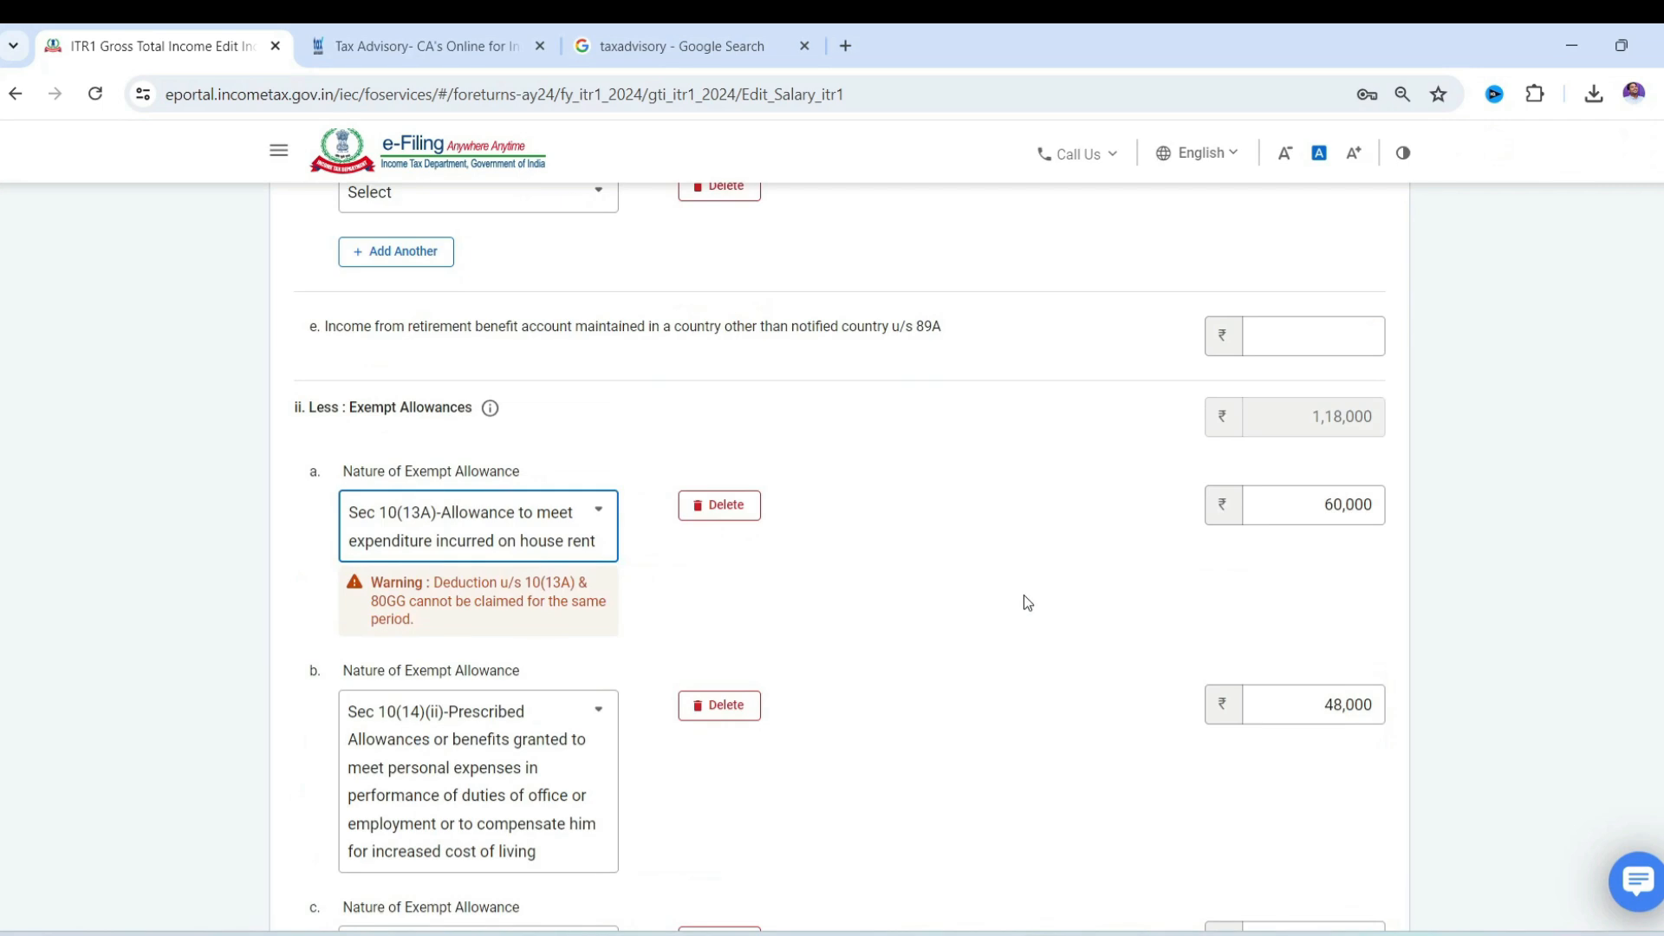
scroll(1084, 594, "down", 7)
left_click(1358, 662)
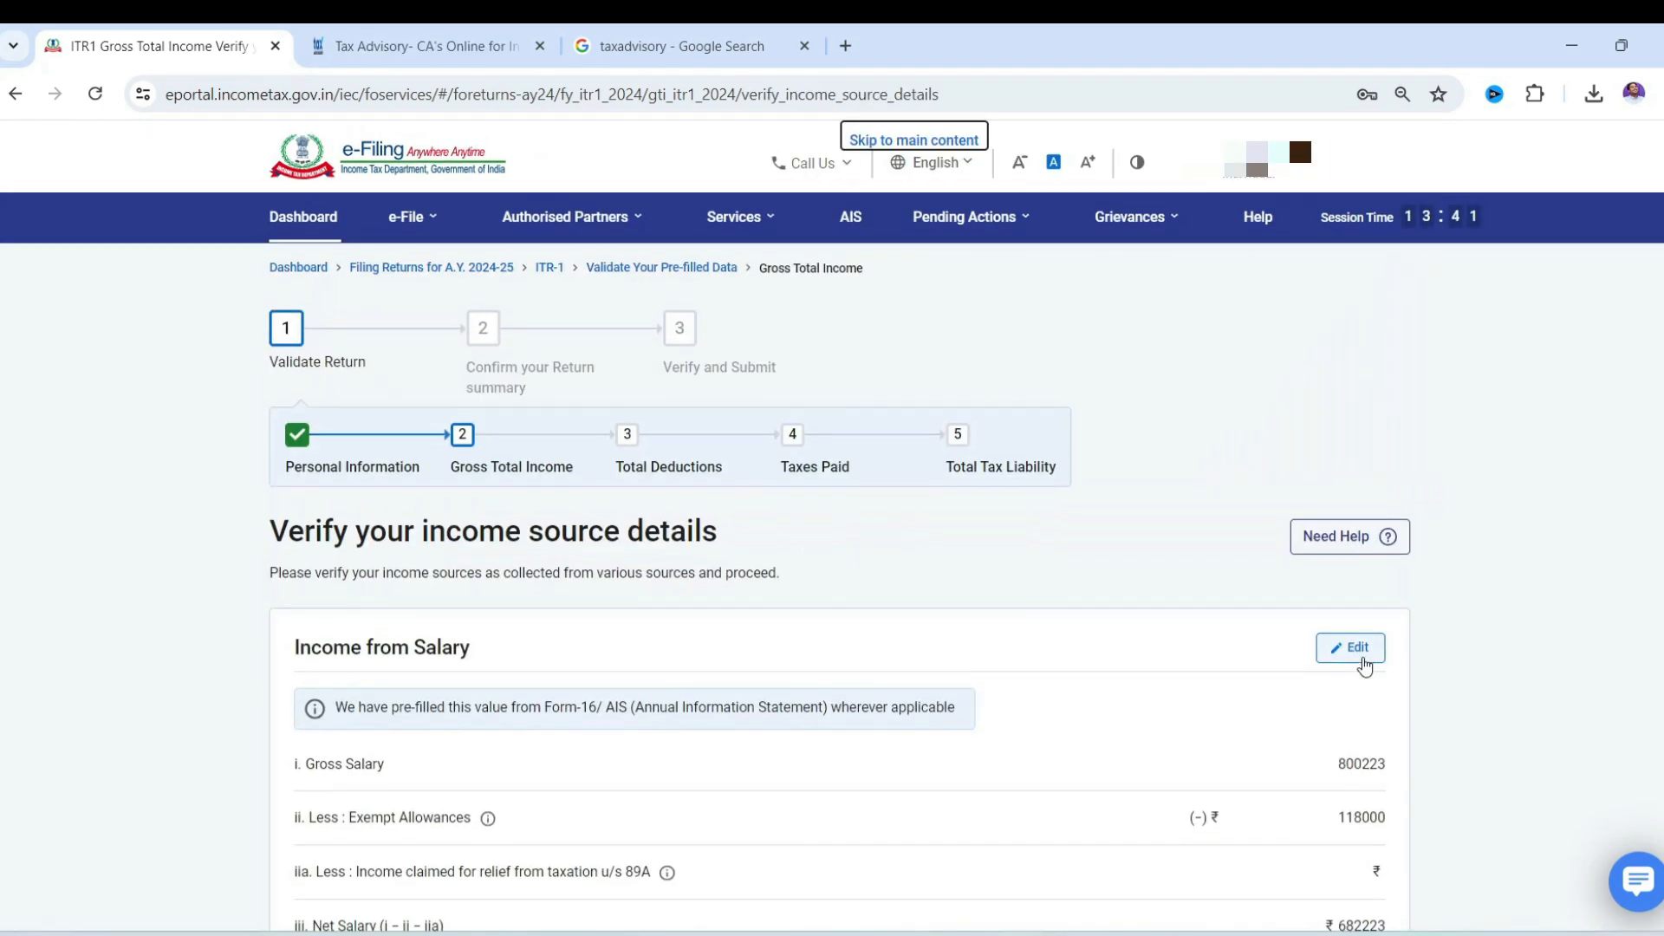
Step: Open the Annual Information Statement on the Compliance Portal and view the Taxpayer Information Summary for F.Y. 2023-24
scroll(884, 559, "down", 15)
scroll(880, 552, "up", 3)
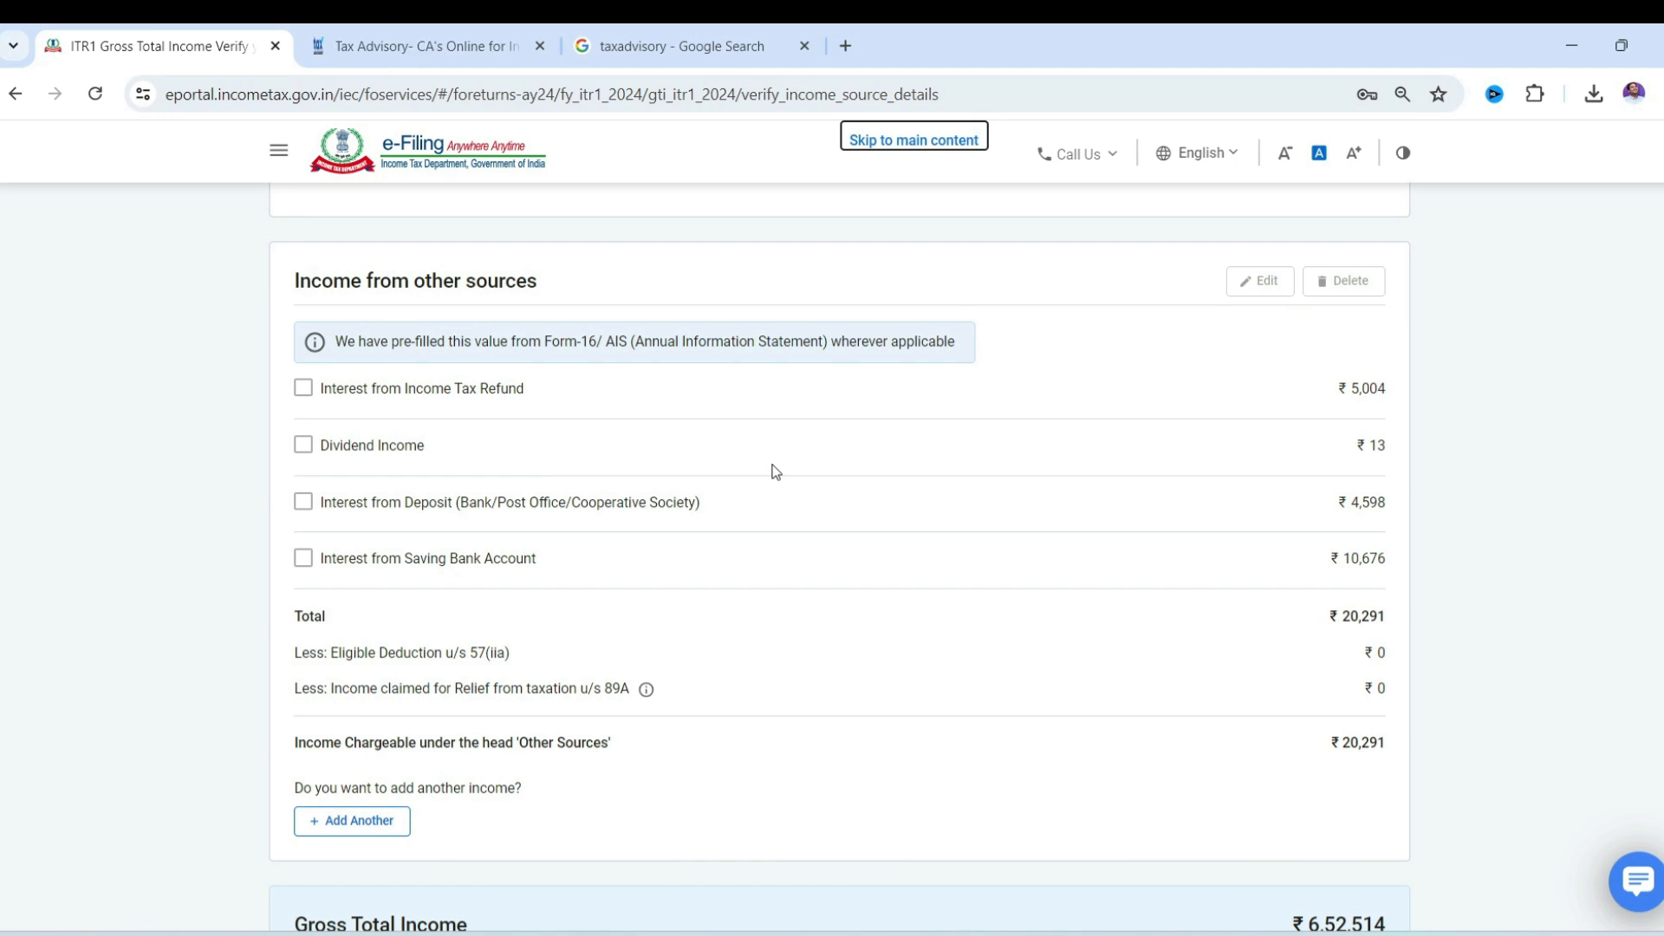
scroll(766, 573, "up", 12)
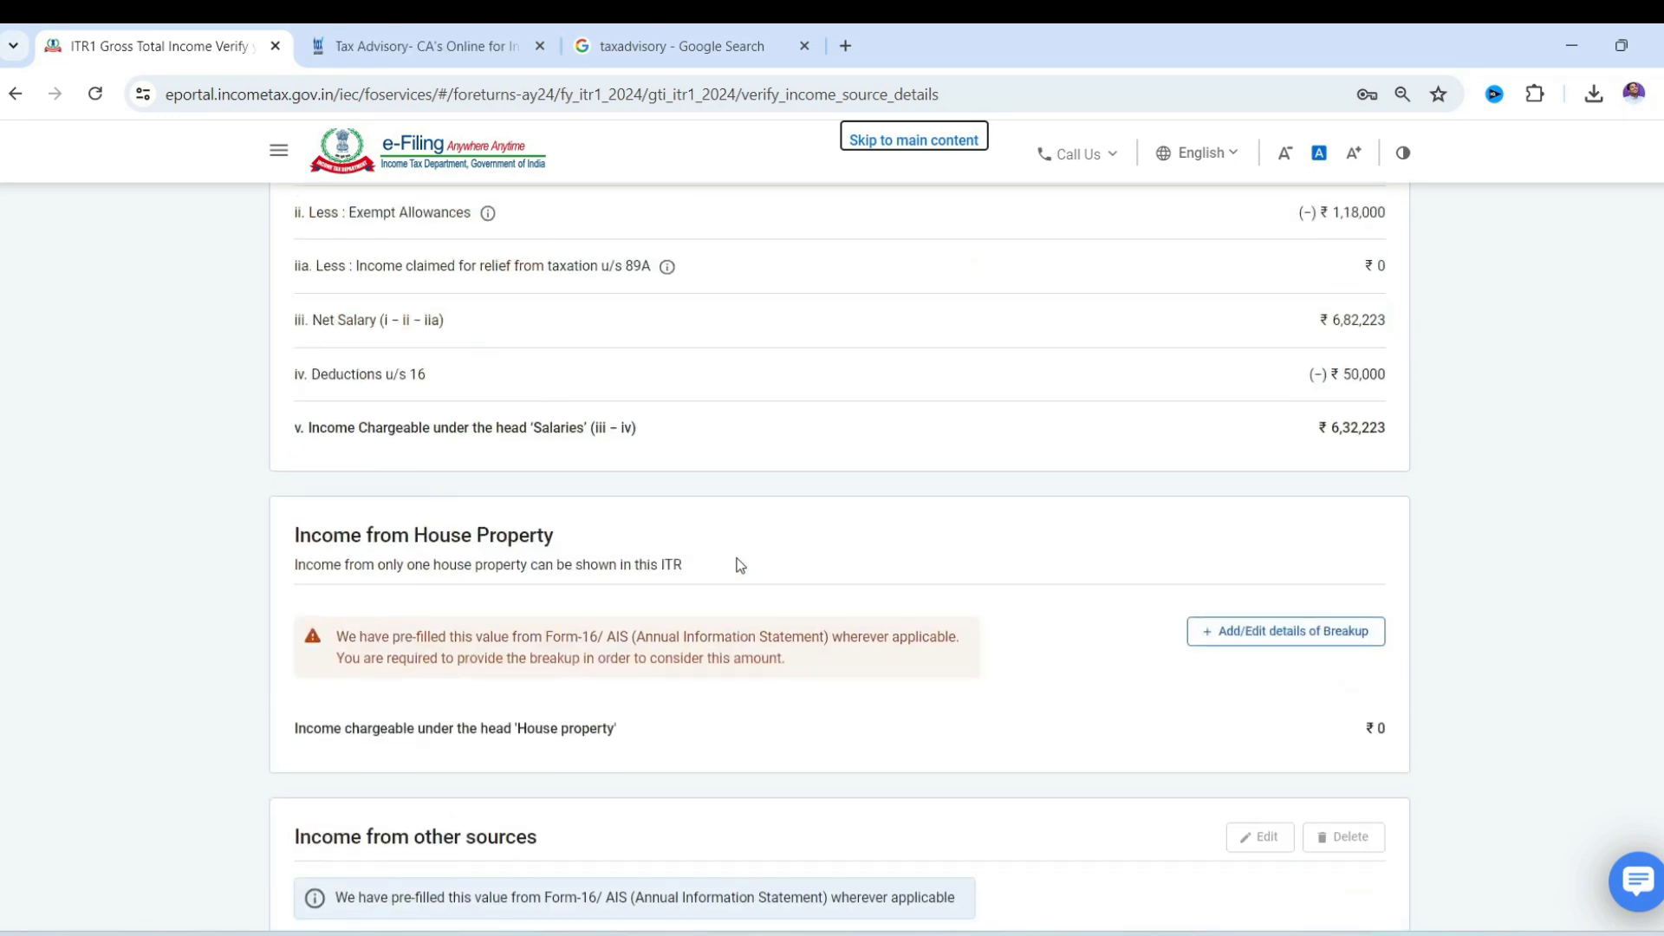
left_click(853, 227)
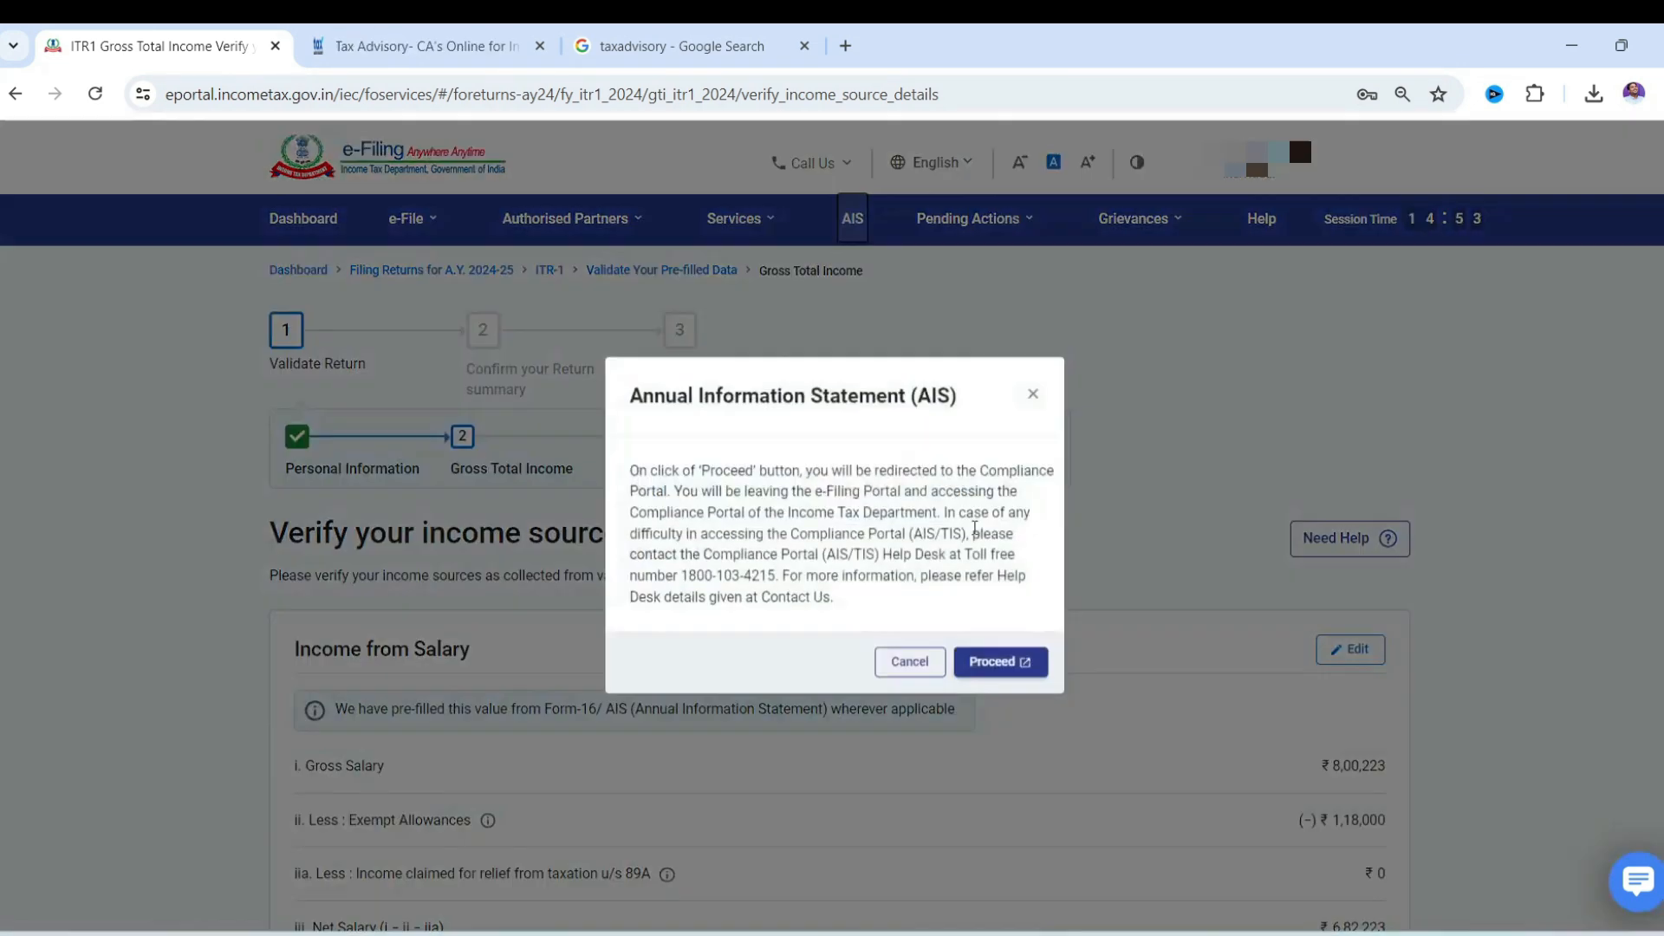
left_click(994, 663)
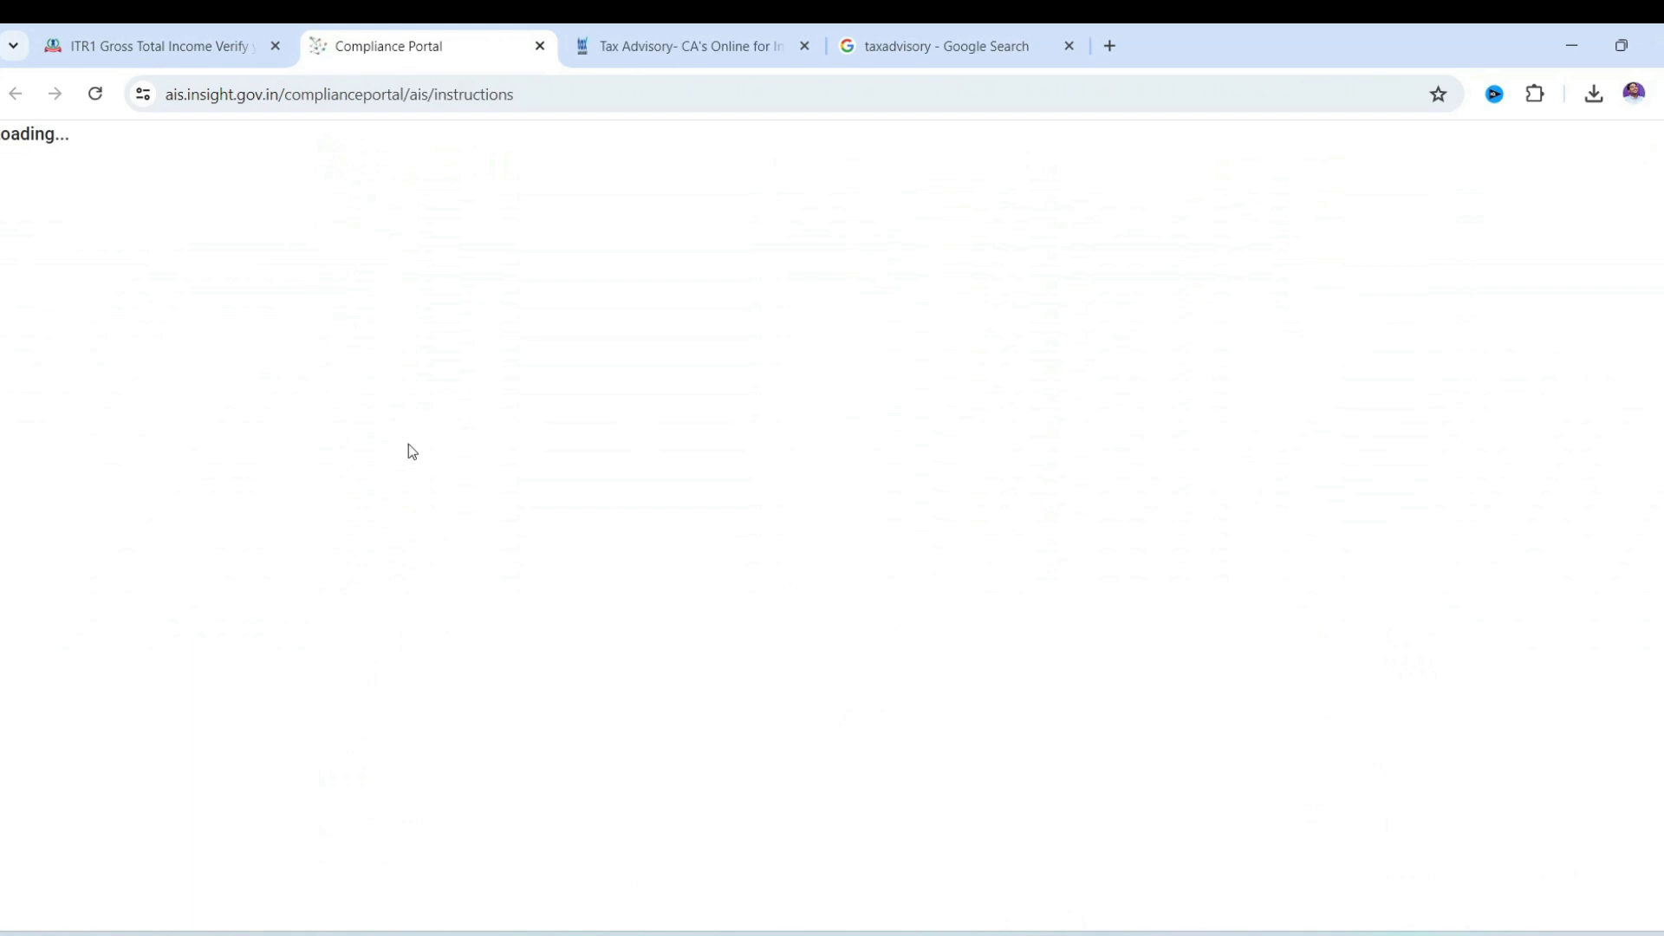
left_click(259, 353)
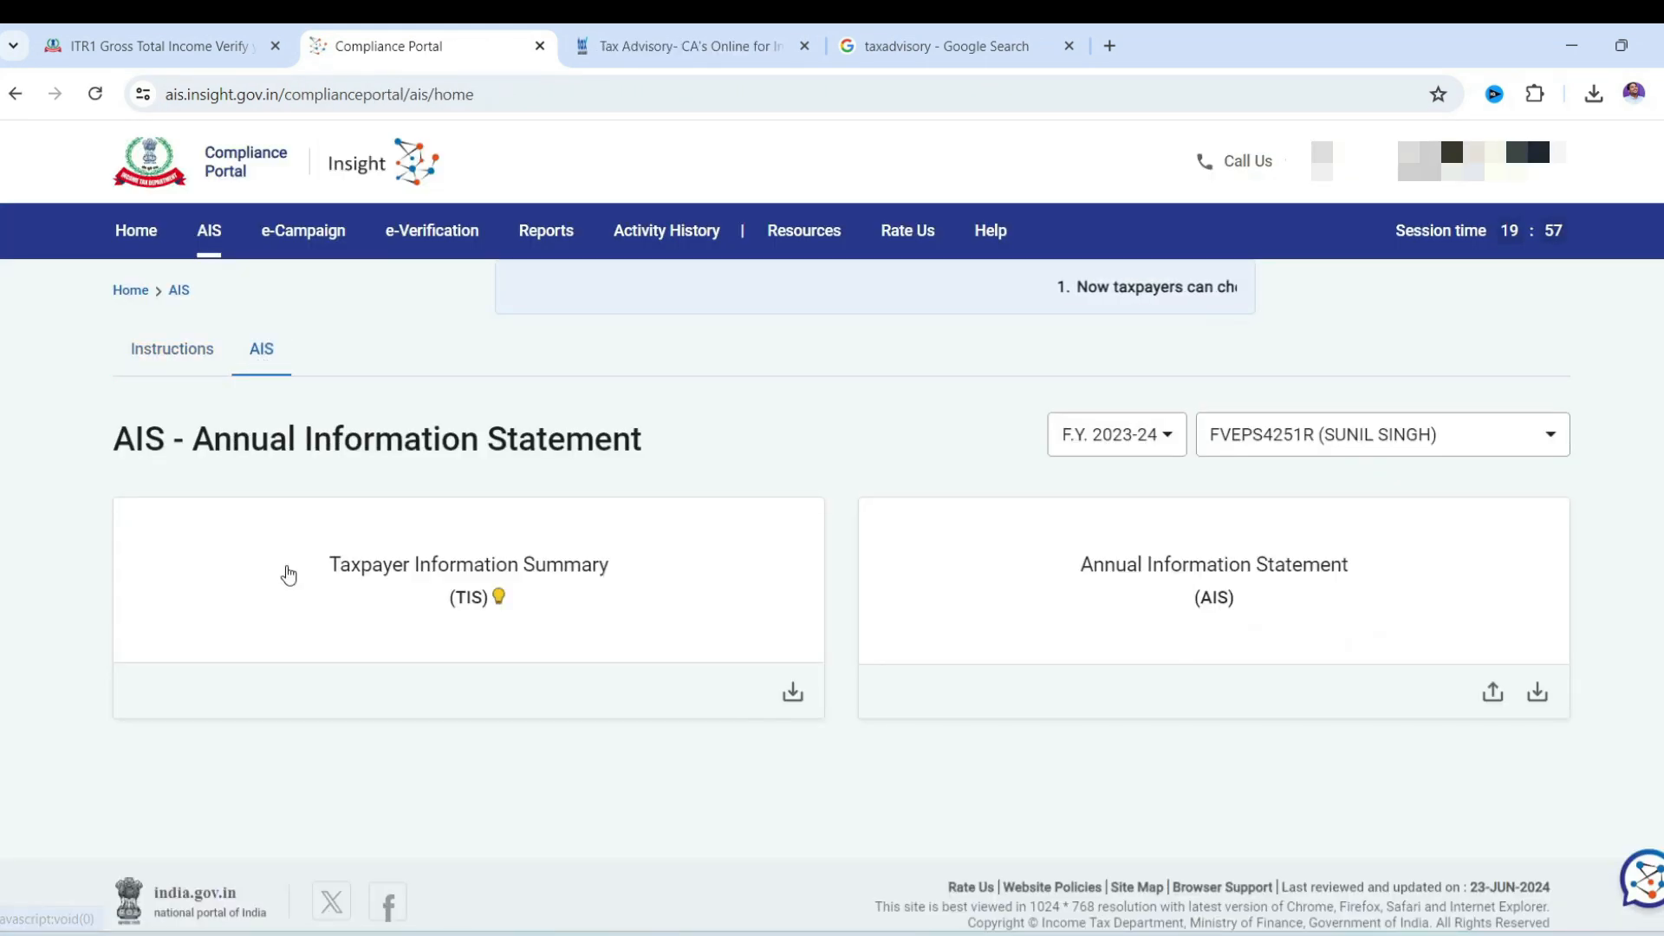
left_click(286, 576)
scroll(375, 517, "down", 5)
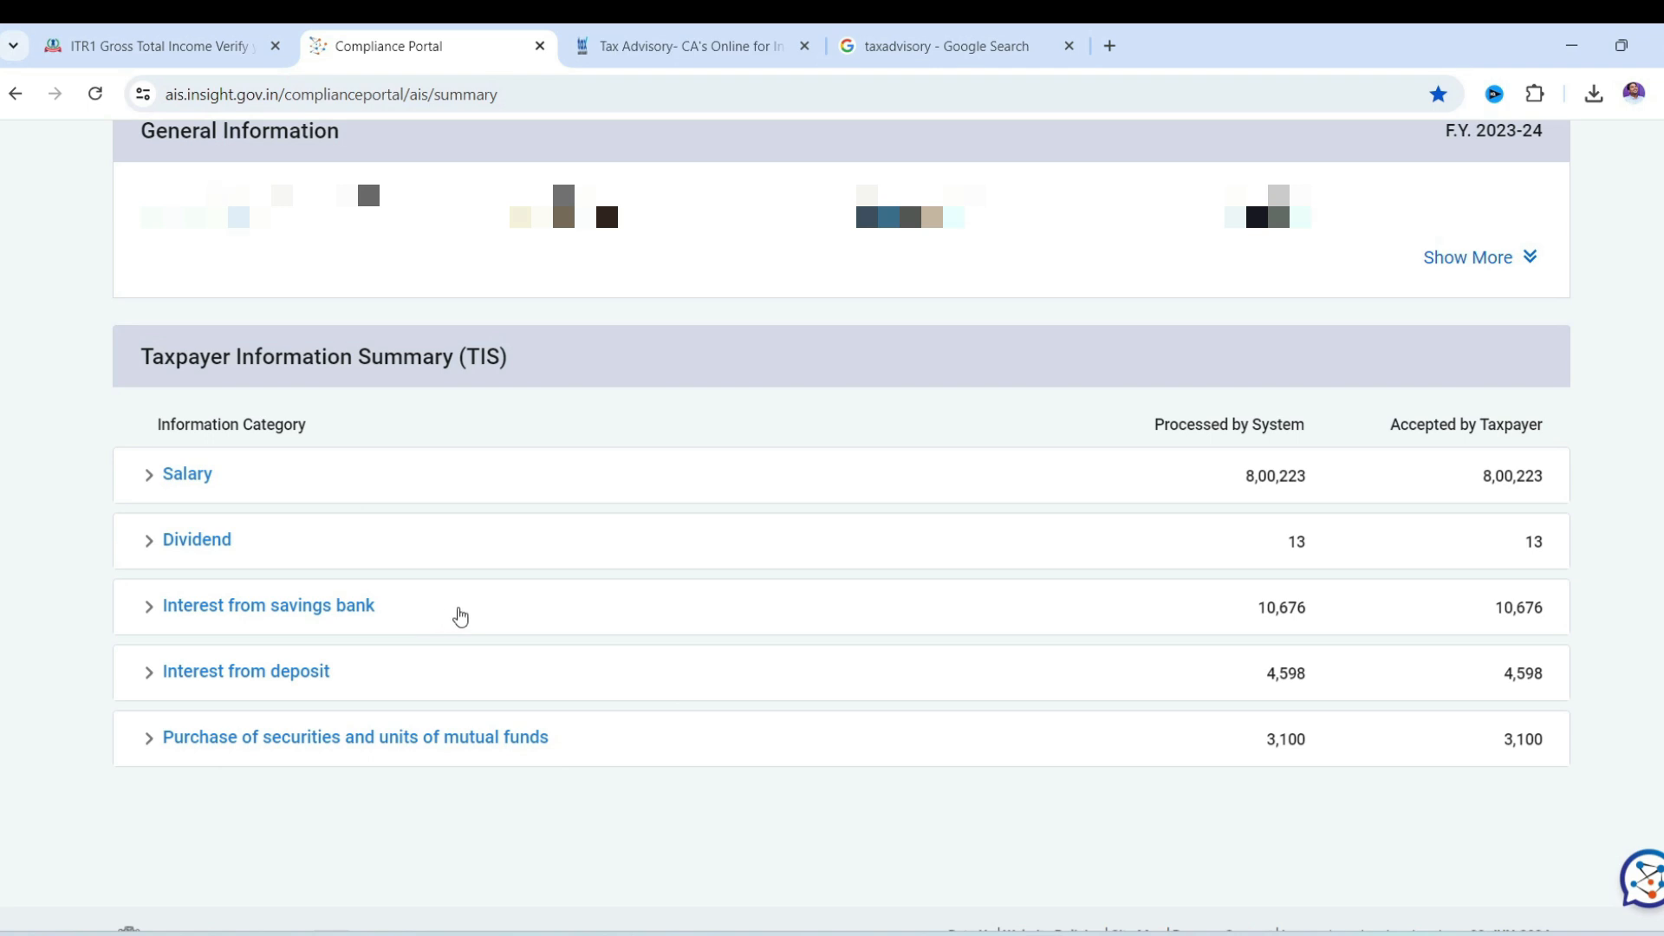
scroll(460, 616, "up", 5)
scroll(317, 598, "down", 6)
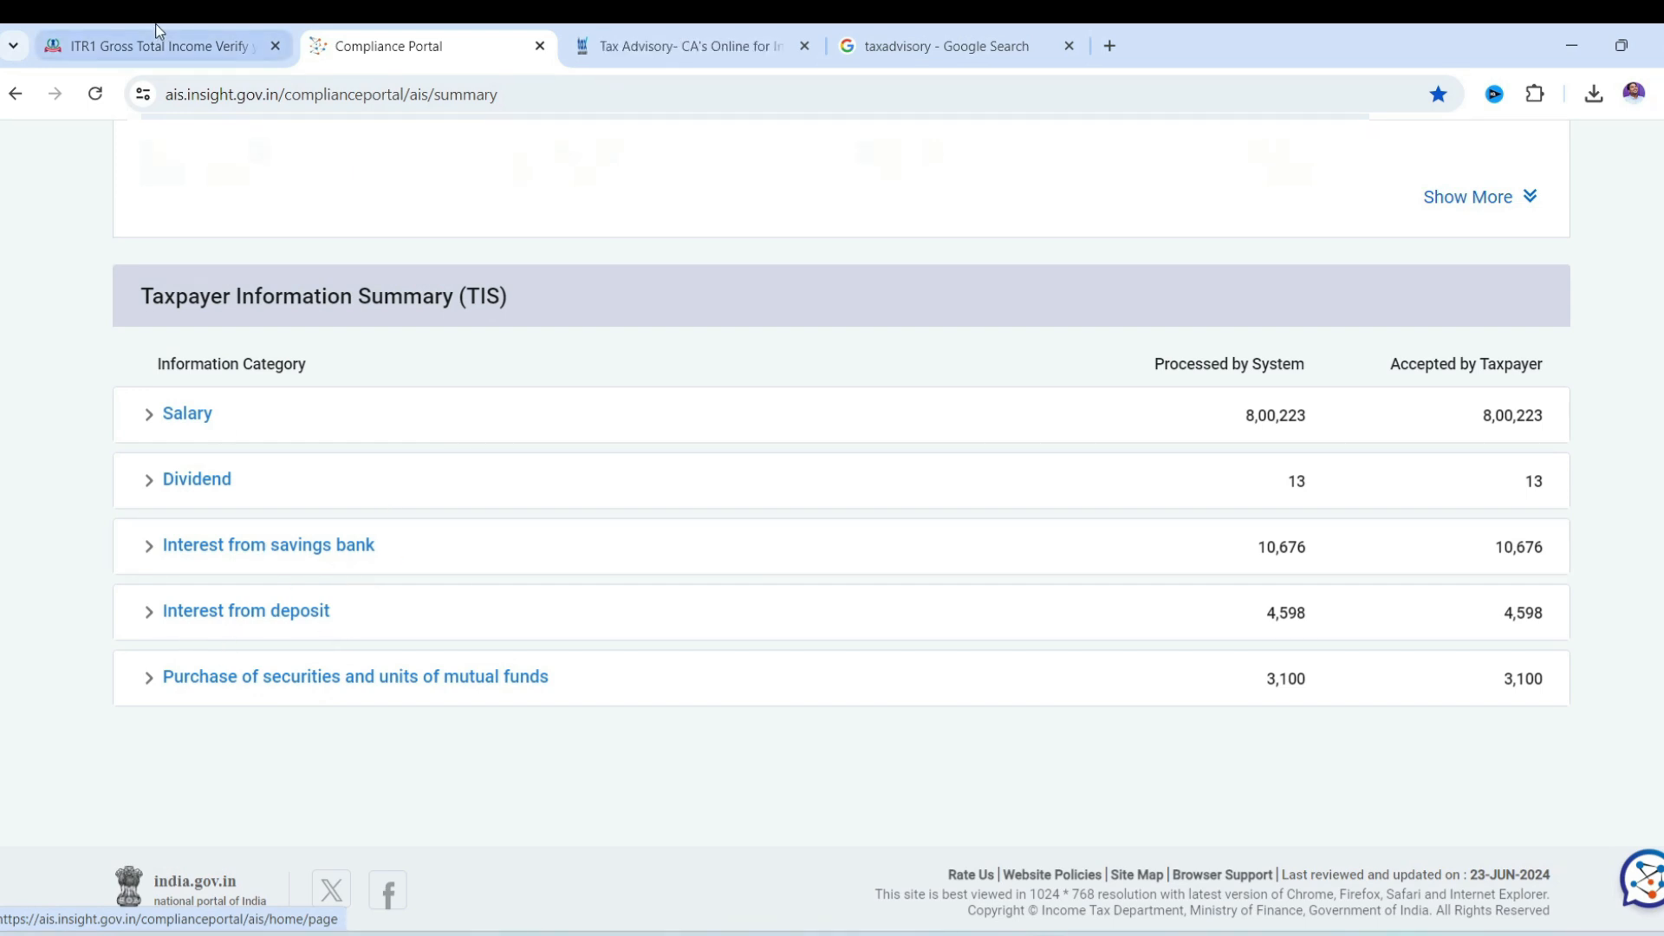
Step: Return to the ITR-1 income details and check the interest from income tax refund under Income from other sources
left_click(156, 46)
scroll(841, 536, "down", 10)
scroll(893, 525, "down", 6)
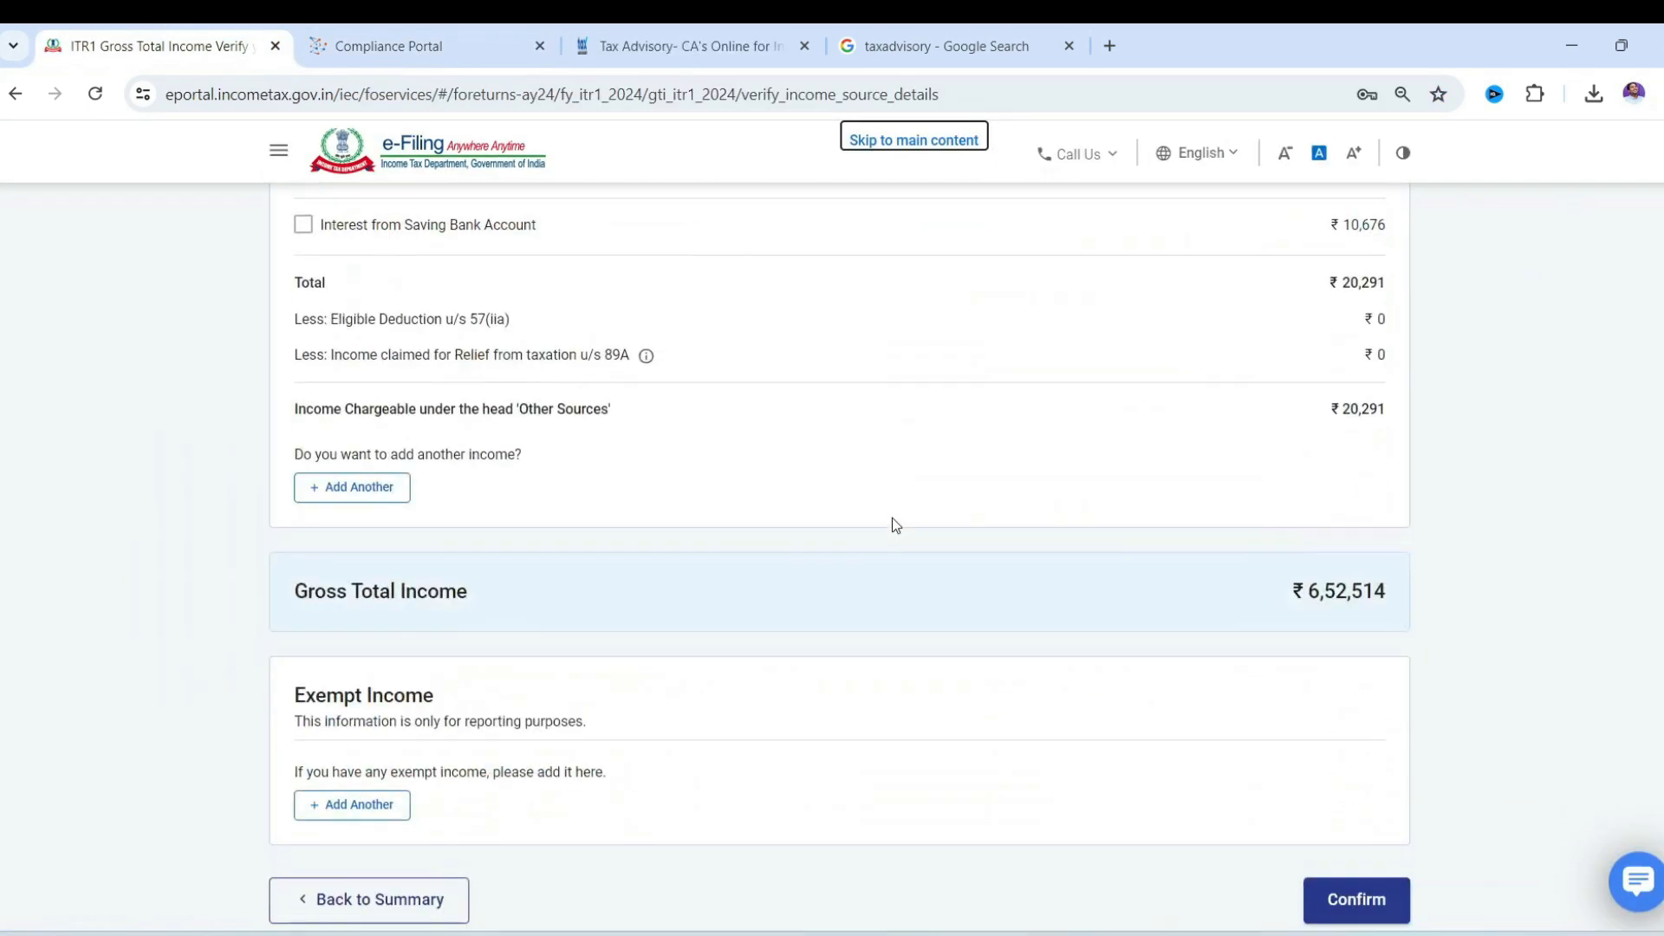
scroll(747, 507, "up", 3)
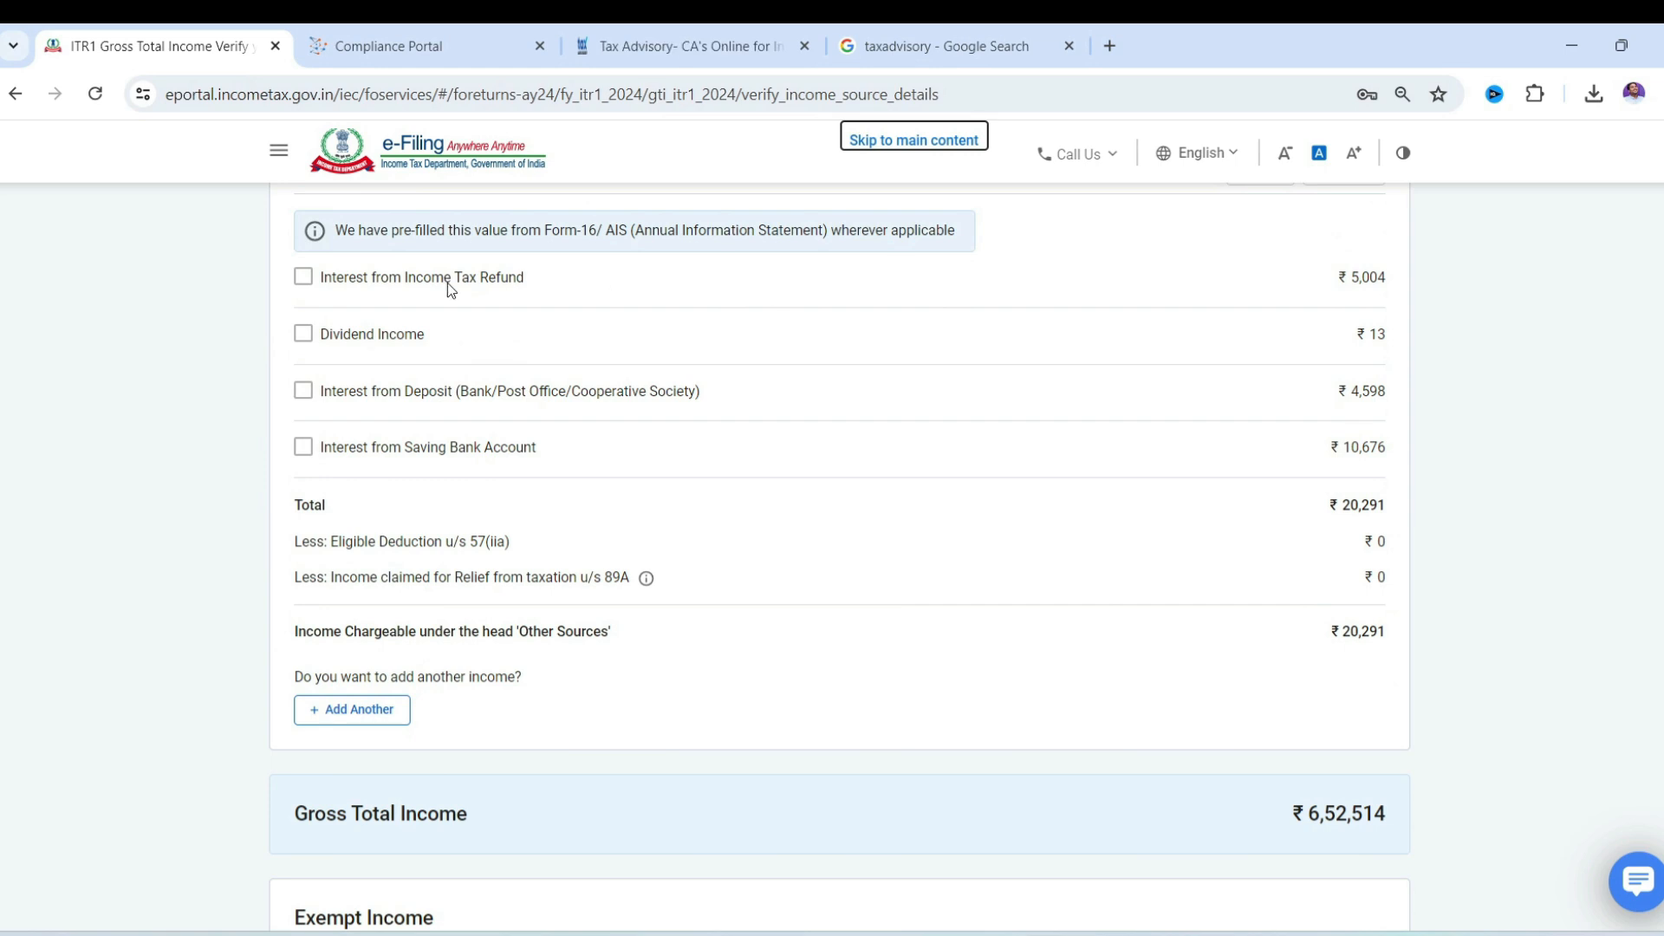
left_click_drag(357, 286, 478, 284)
left_click(588, 285)
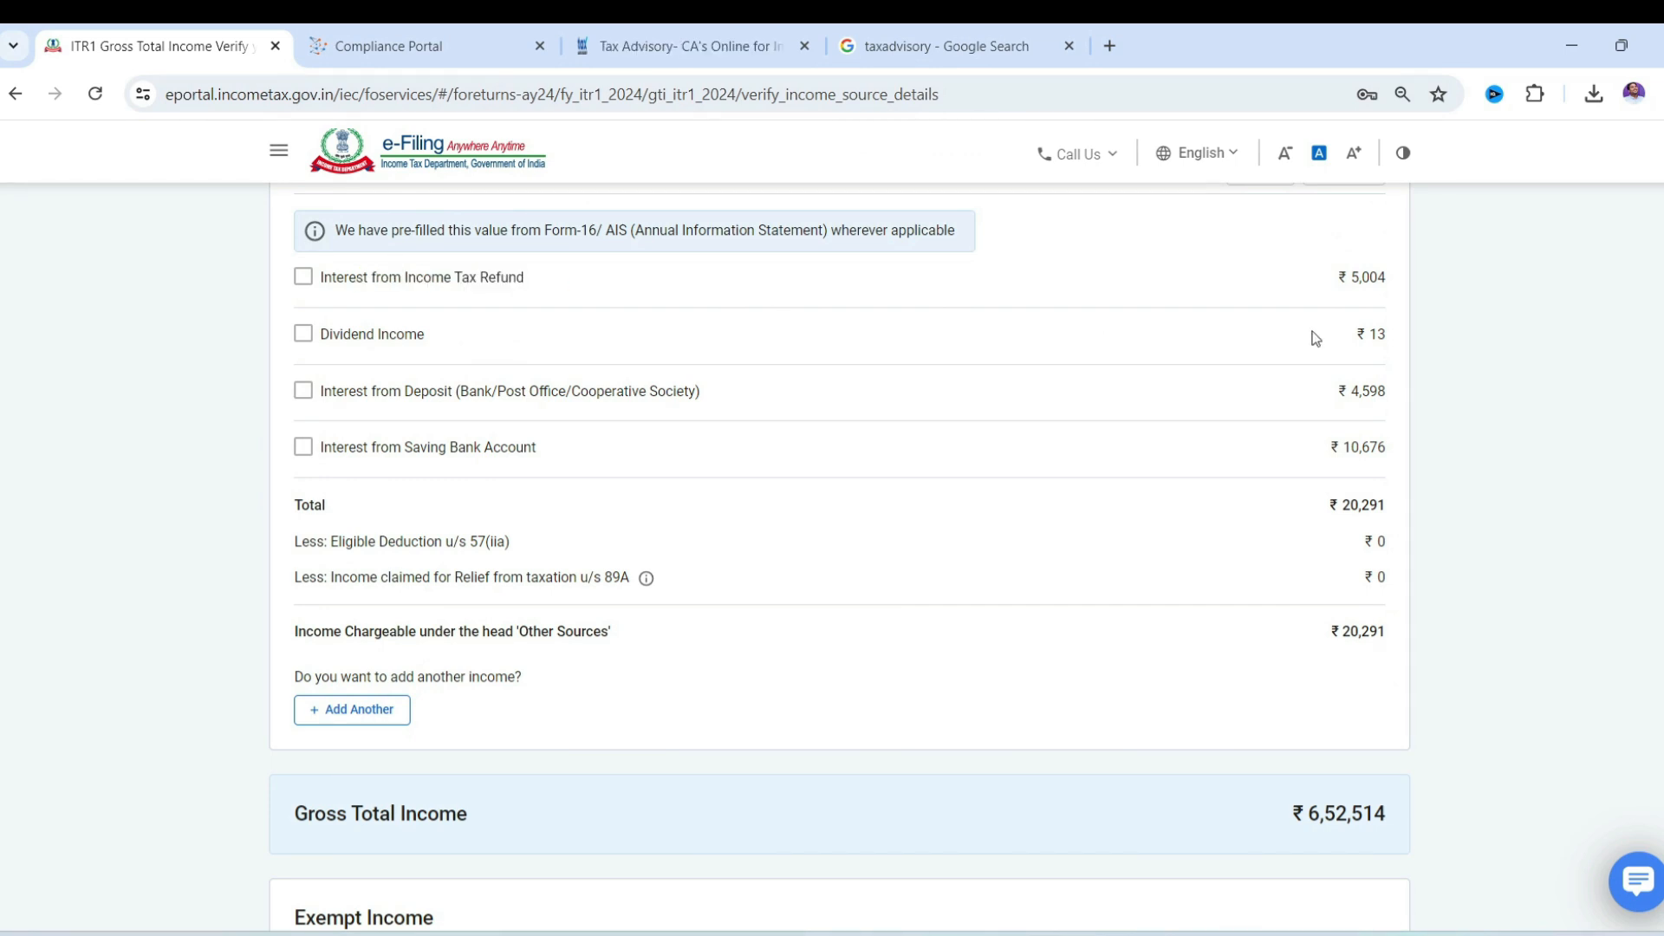
double_click(1342, 277)
Step: Compare the dividend, deposit interest and savings account interest in the return with the Taxpayer Information Summary
left_click_drag(320, 337, 403, 338)
left_click(373, 46)
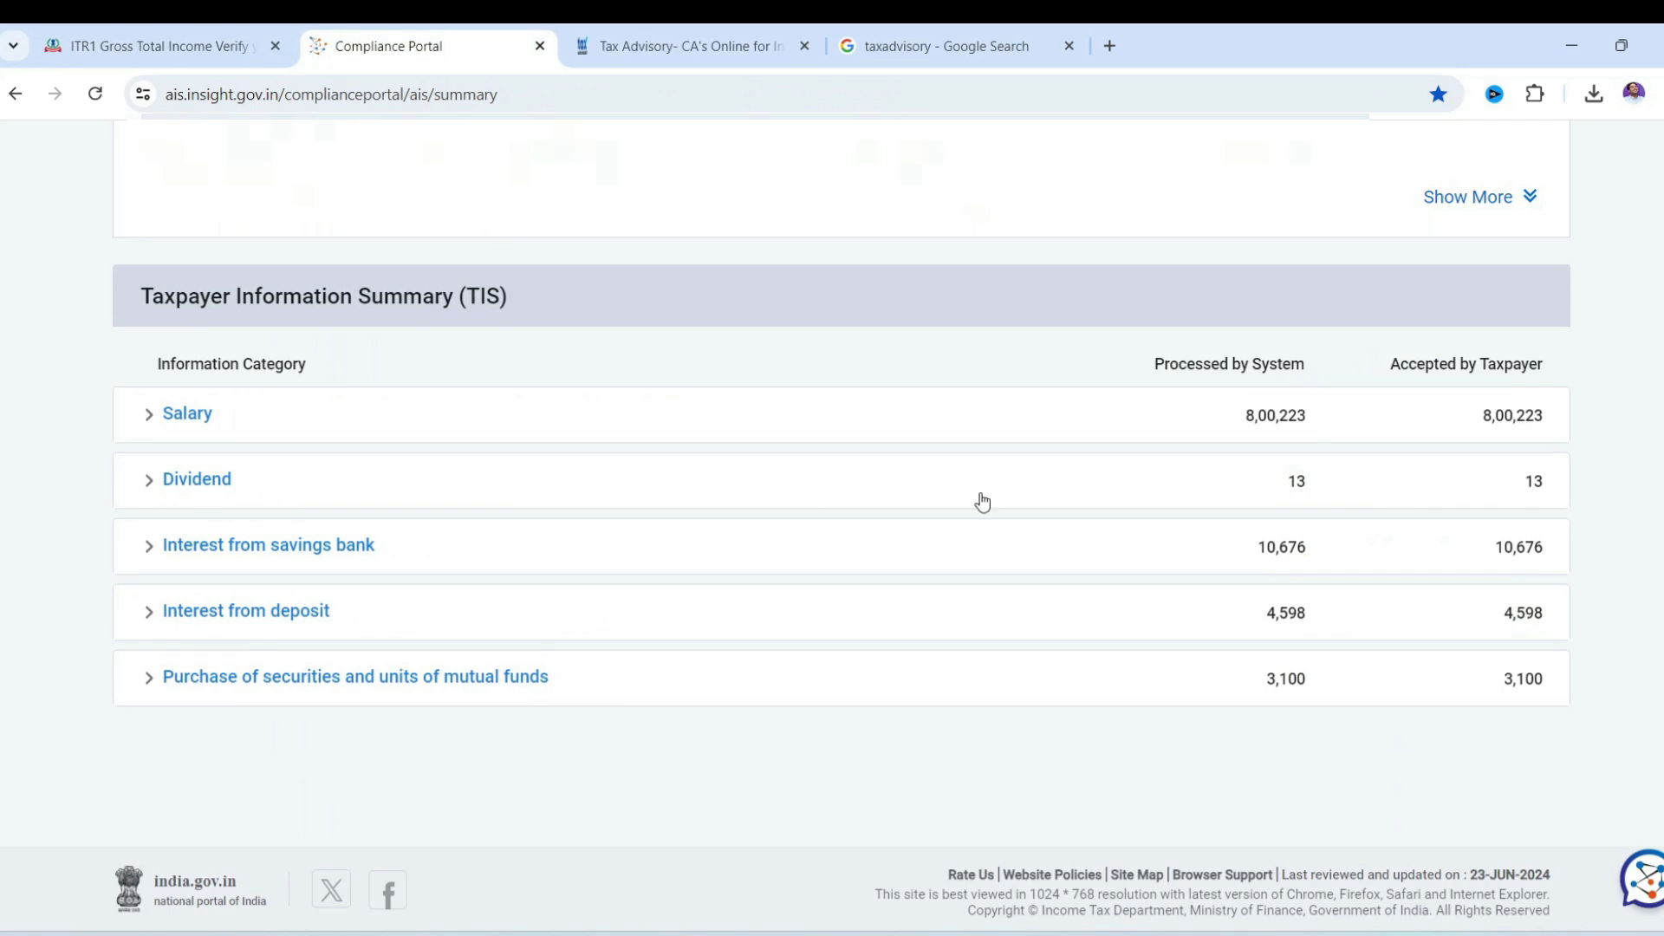
left_click(118, 44)
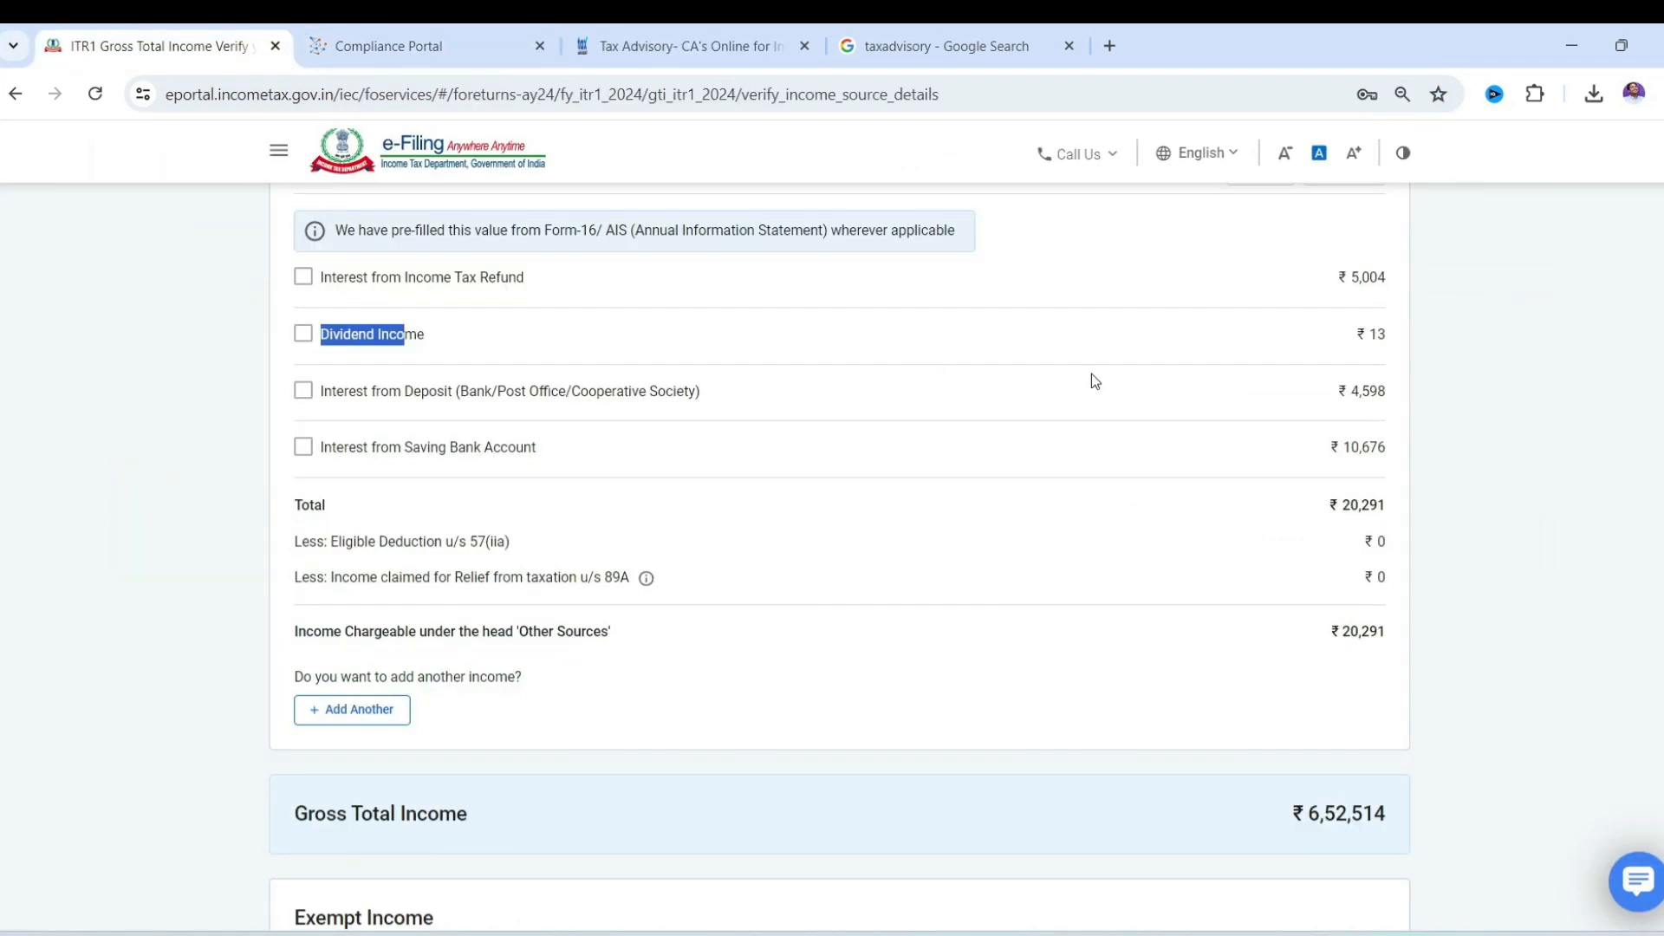
left_click_drag(1388, 445, 1339, 450)
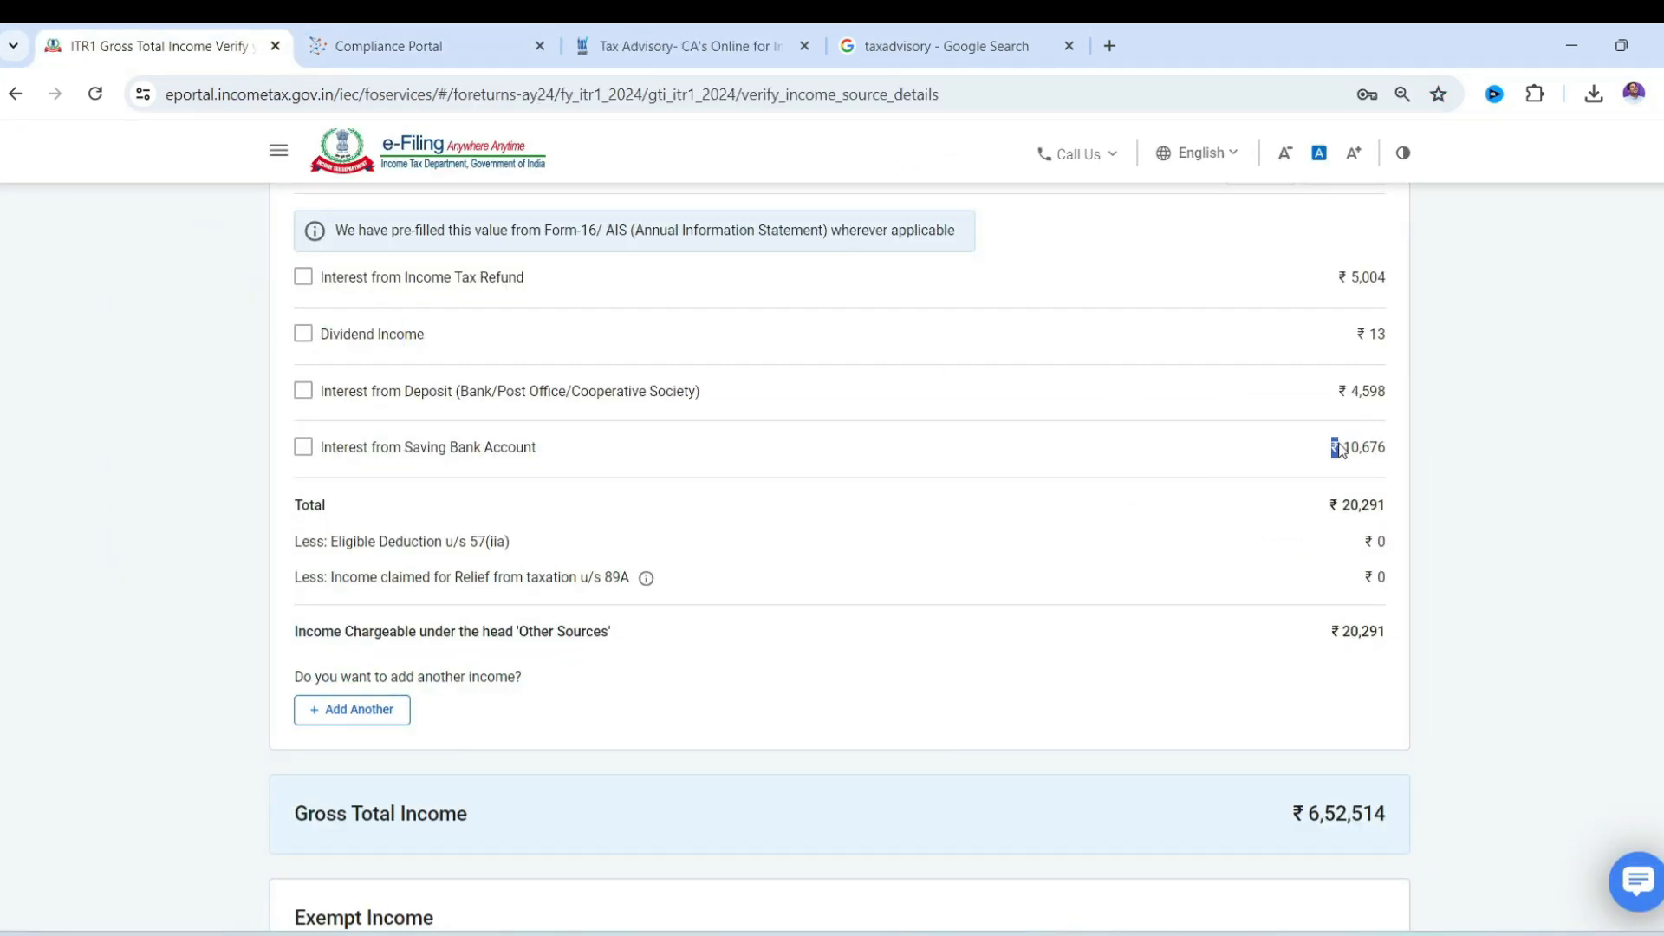
left_click_drag(549, 390, 700, 395)
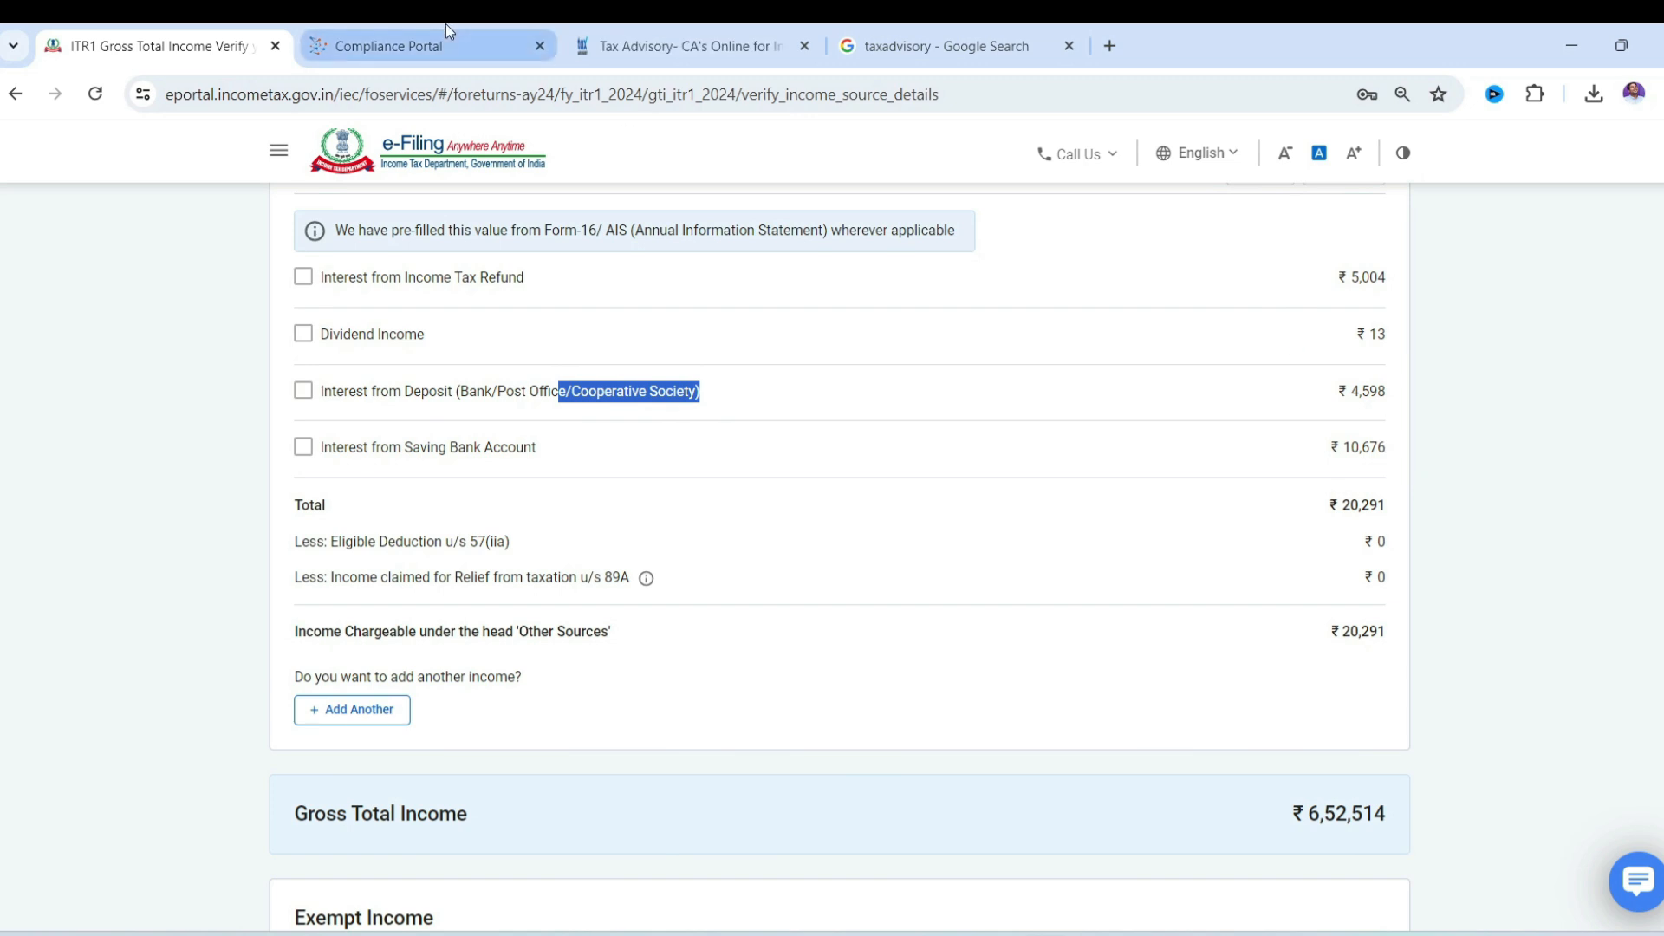
left_click(446, 35)
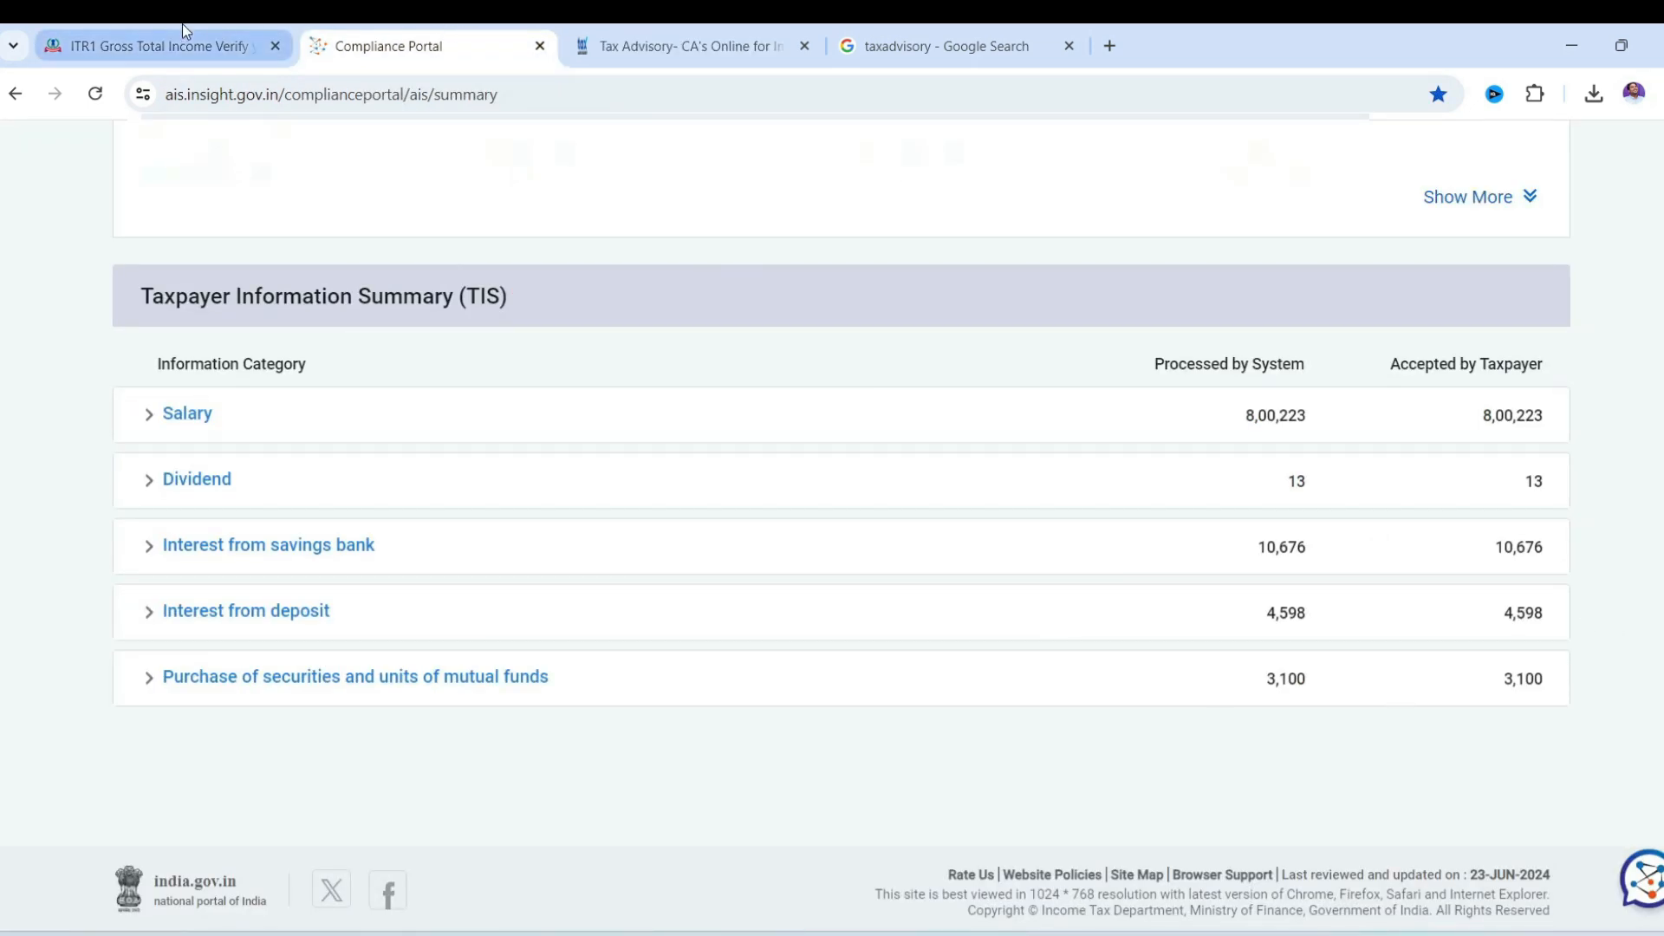
left_click(156, 45)
scroll(939, 595, "down", 1)
scroll(241, 517, "up", 2)
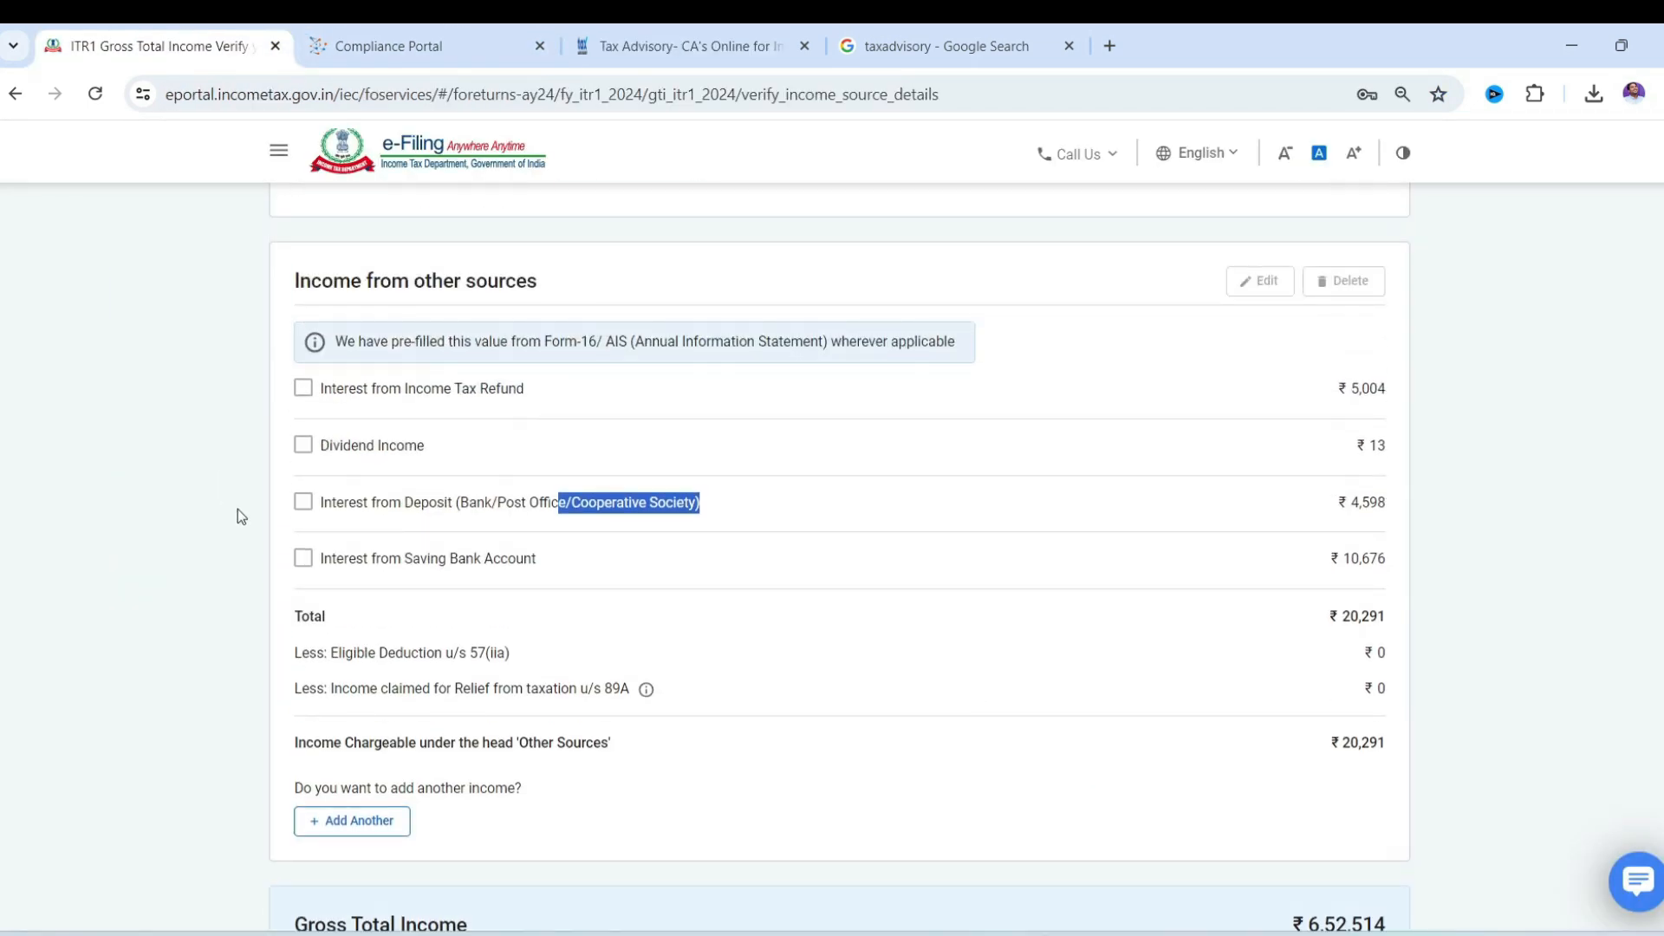
left_click_drag(384, 558, 517, 559)
left_click(1351, 548)
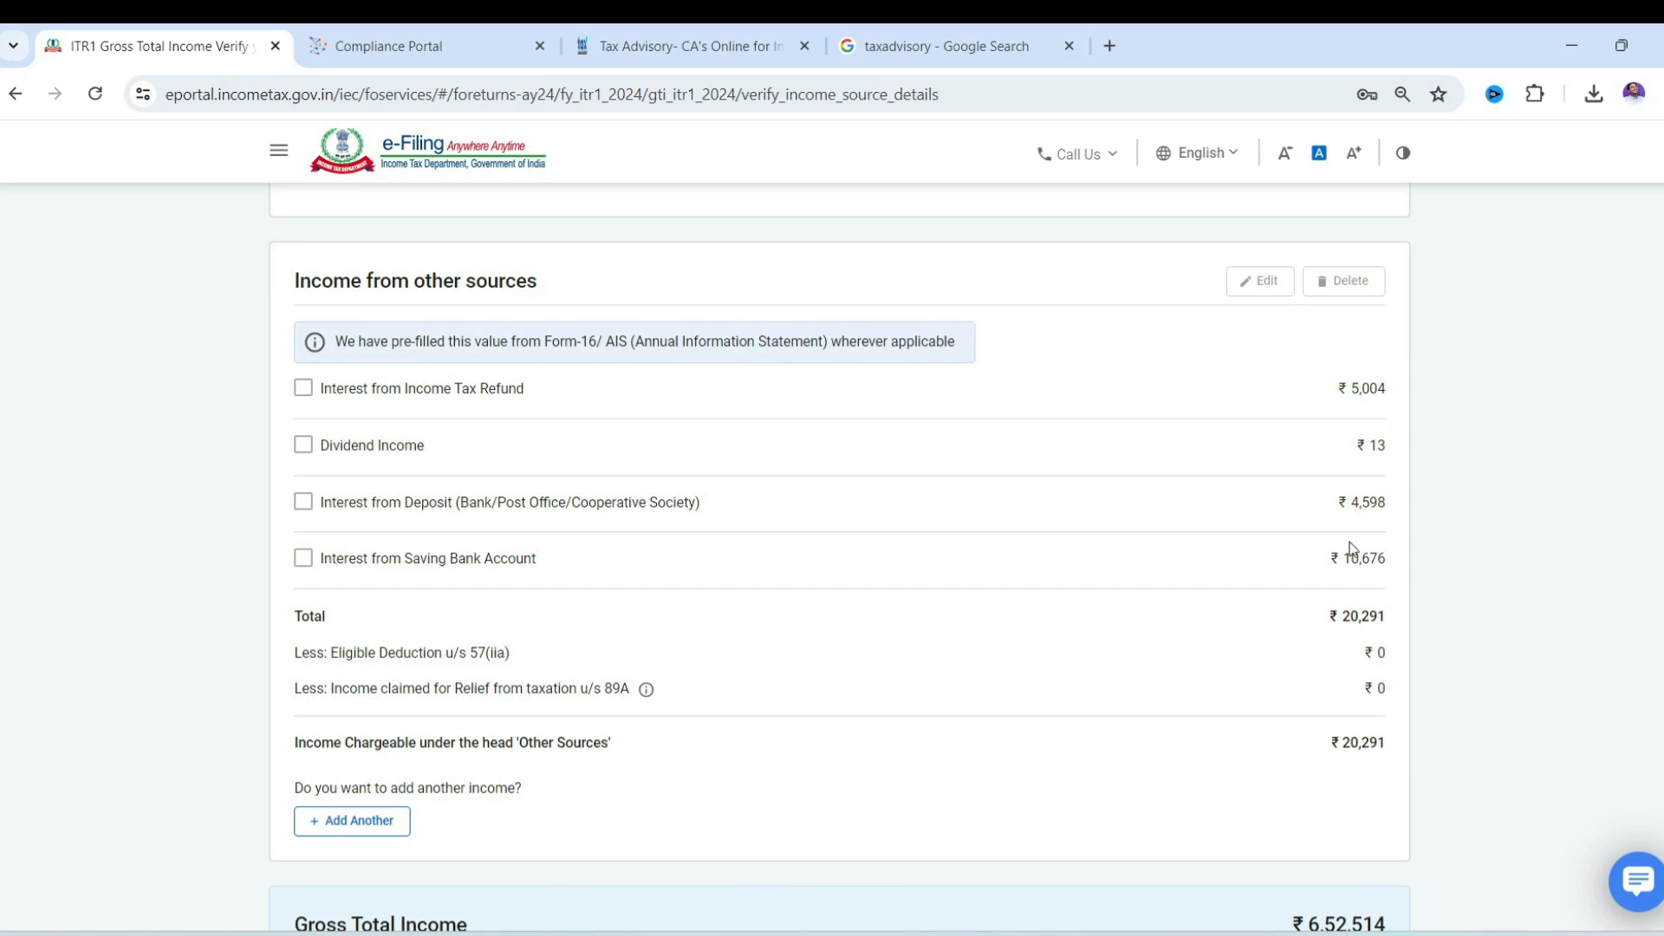
Step: Confirm the Gross Total Income details and open the Total Deductions section from the return summary
scroll(1319, 571, "down", 4)
left_click(1352, 789)
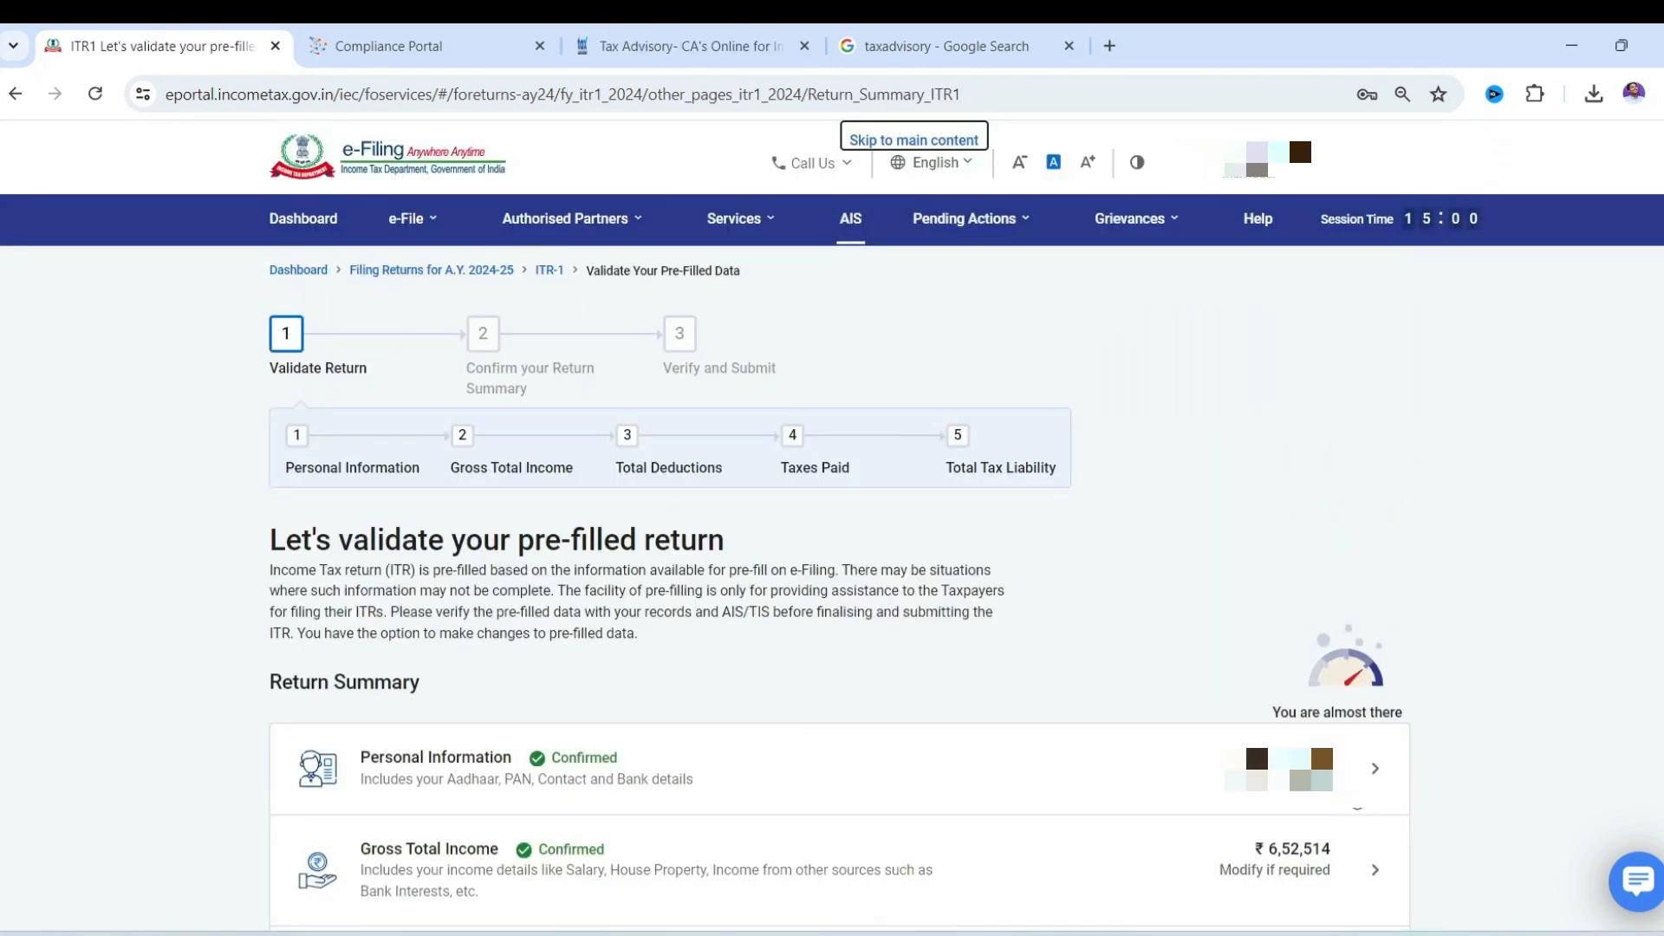
scroll(1207, 698, "down", 5)
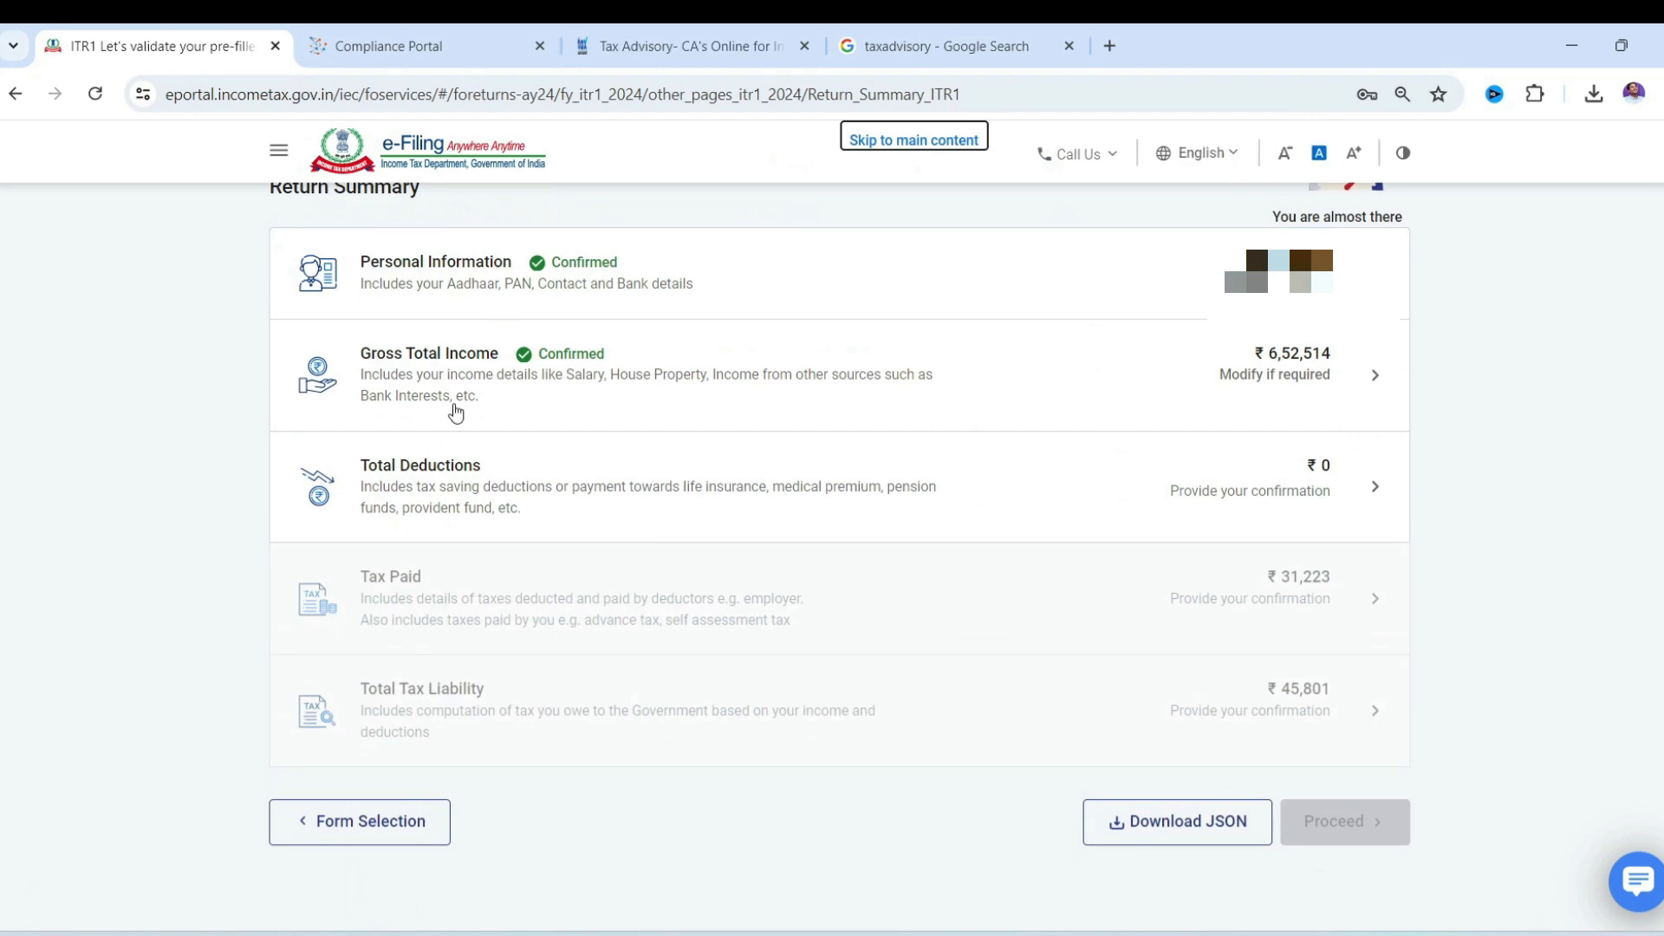
left_click(848, 466)
Step: Answer Yes to the Section 80C deduction question and enter 150000 as the amount to claim
scroll(847, 460, "down", 5)
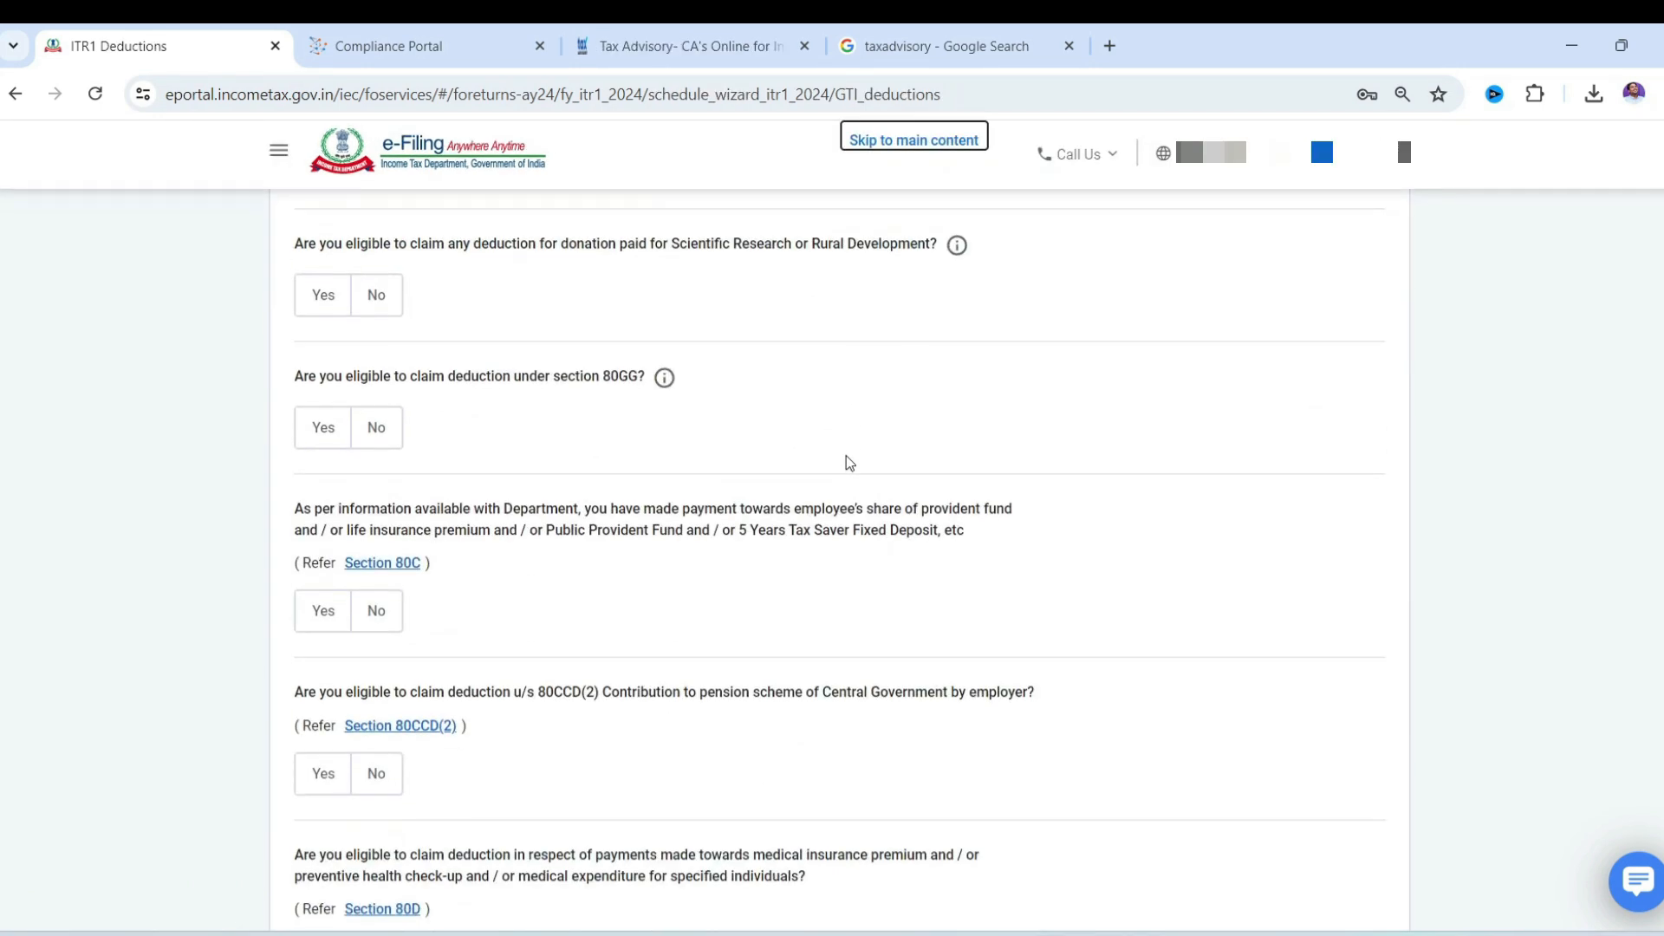
scroll(846, 455, "down", 4)
scroll(717, 435, "up", 1)
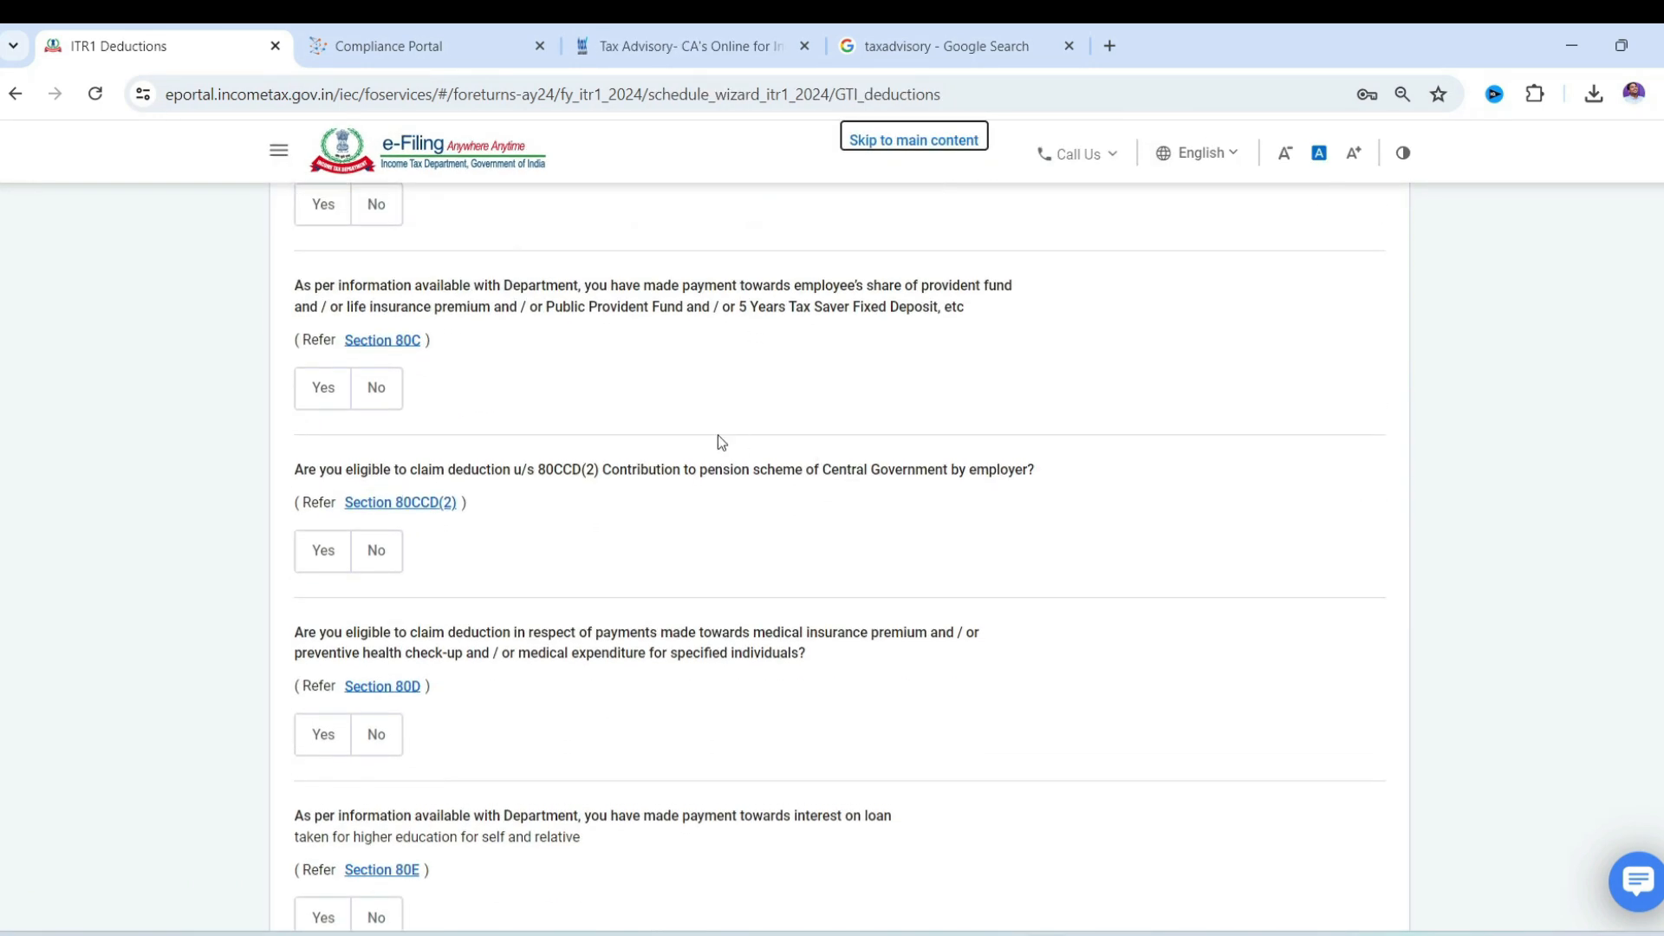
left_click(318, 391)
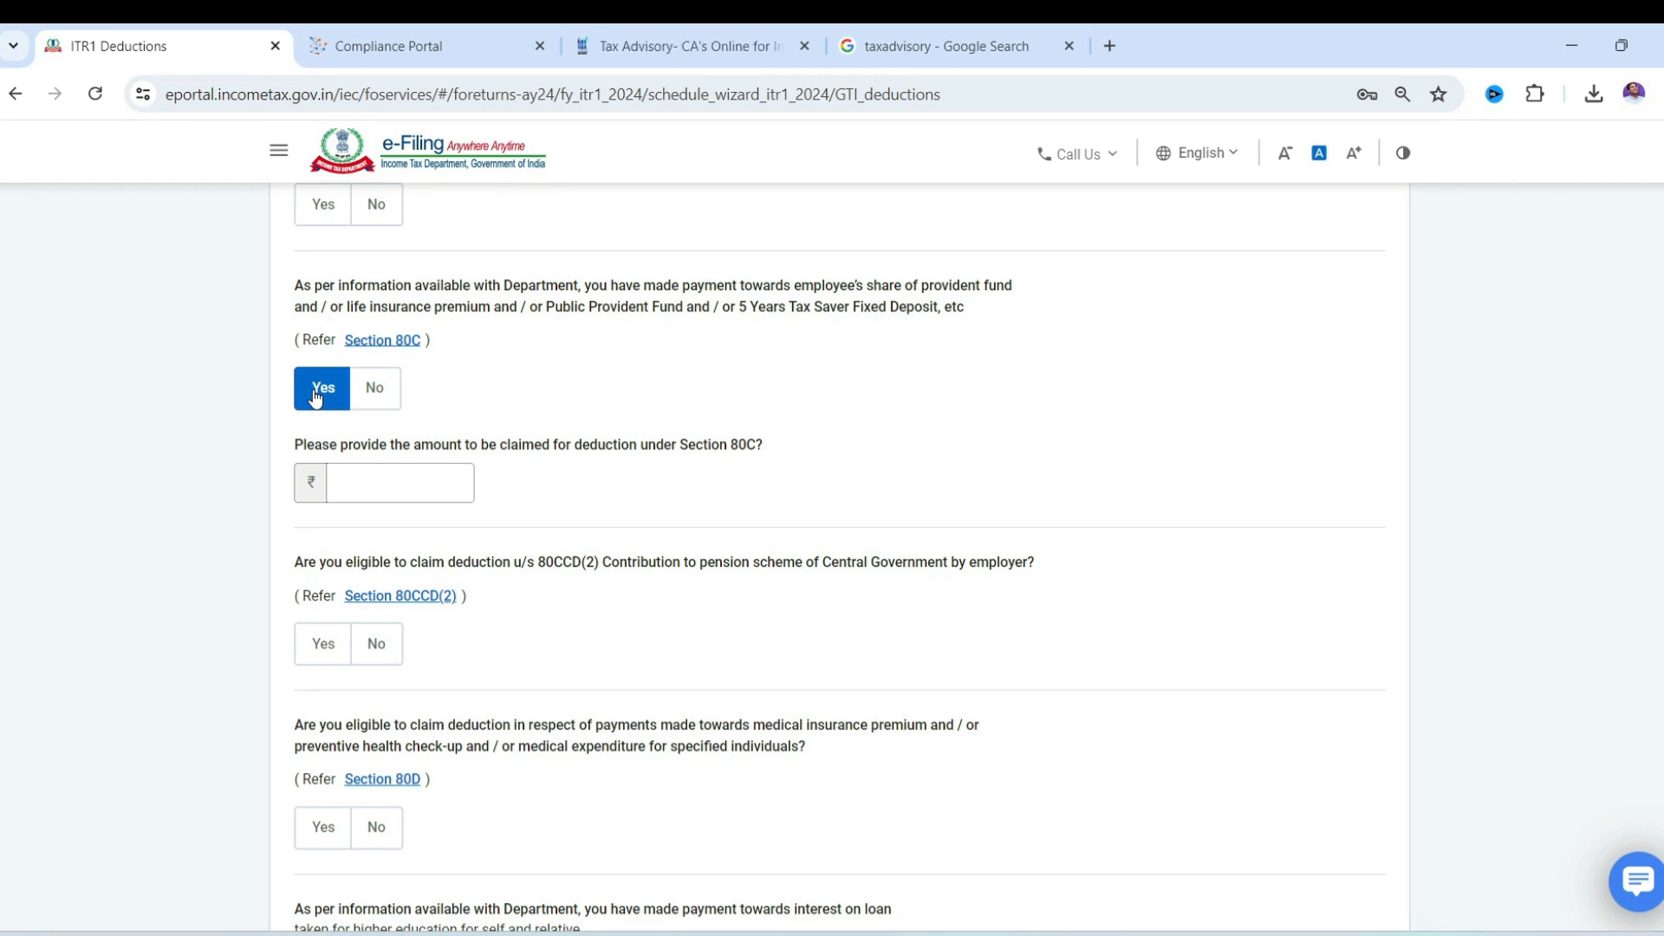
left_click_drag(547, 308, 908, 312)
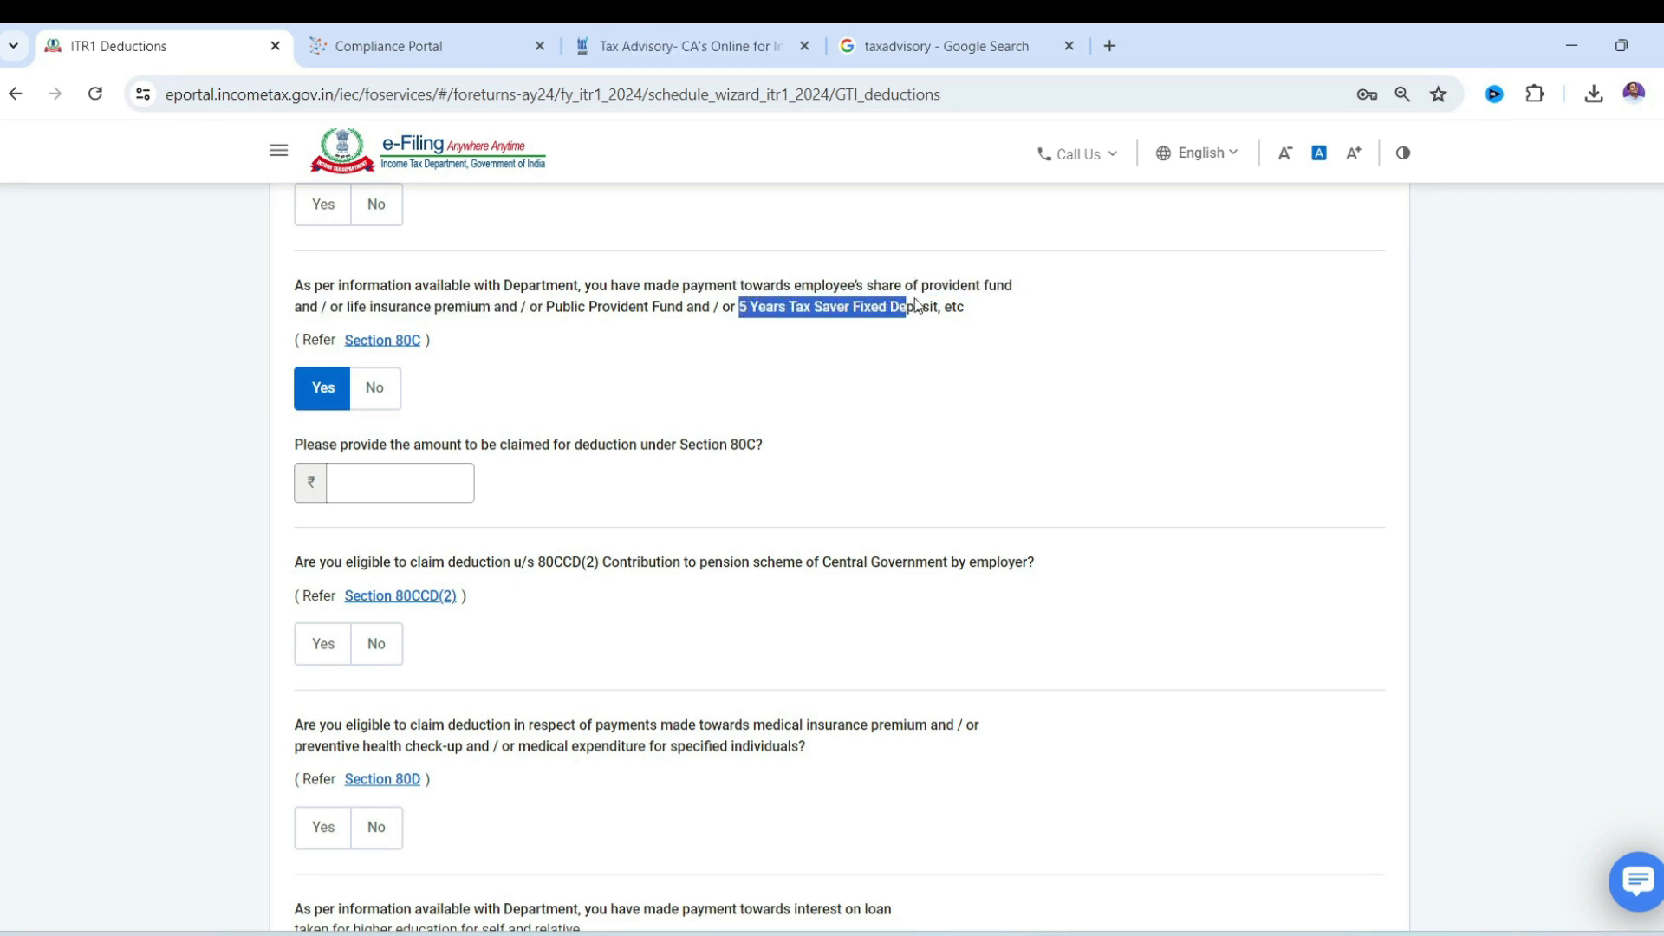
left_click(829, 361)
left_click(419, 486)
type("150000")
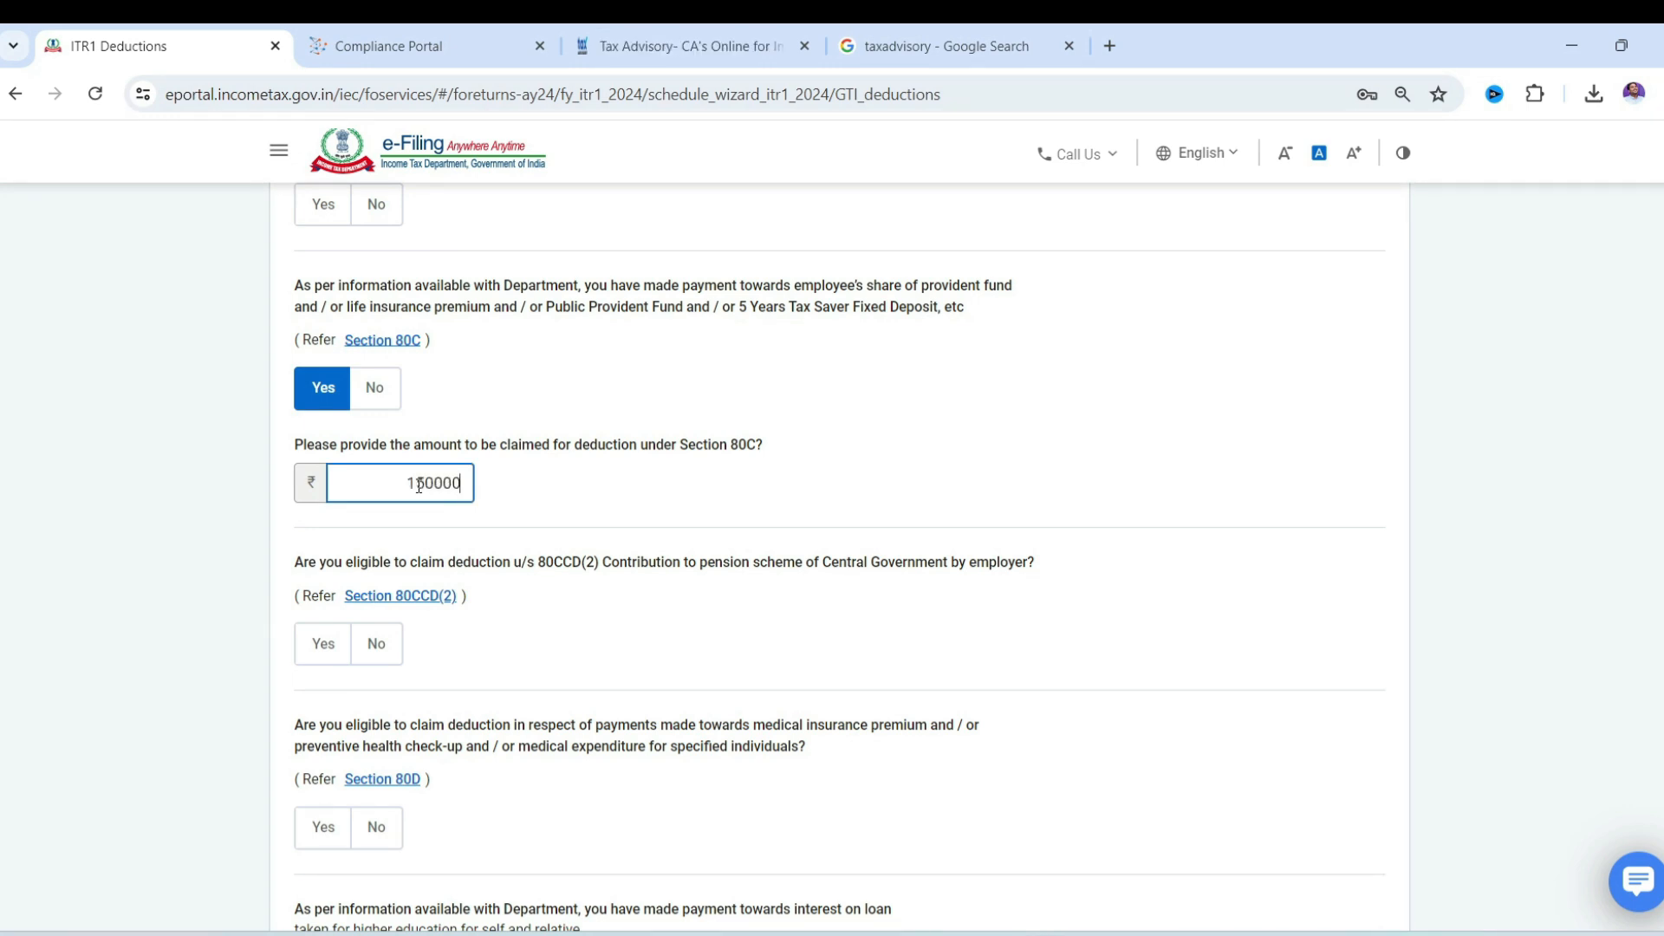
Step: Read the Section 80CCD(2) question, and answer Yes for the Section 80D medical insurance and Section 80TTA savings interest deductions
scroll(419, 594, "down", 2)
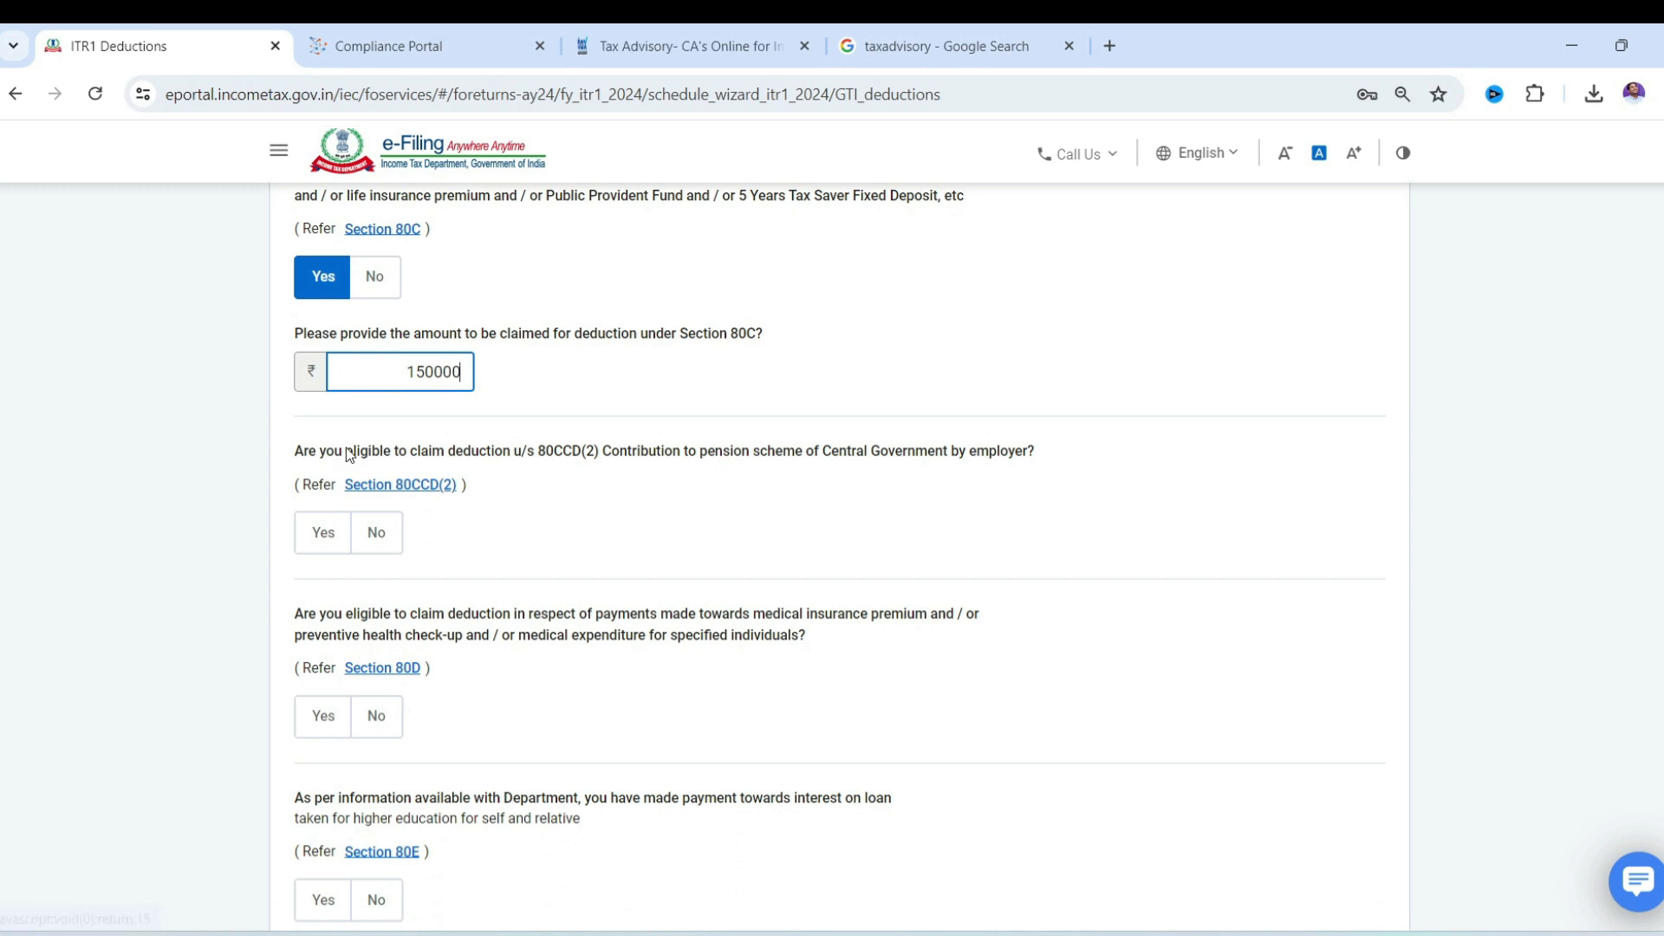
left_click_drag(391, 456, 952, 457)
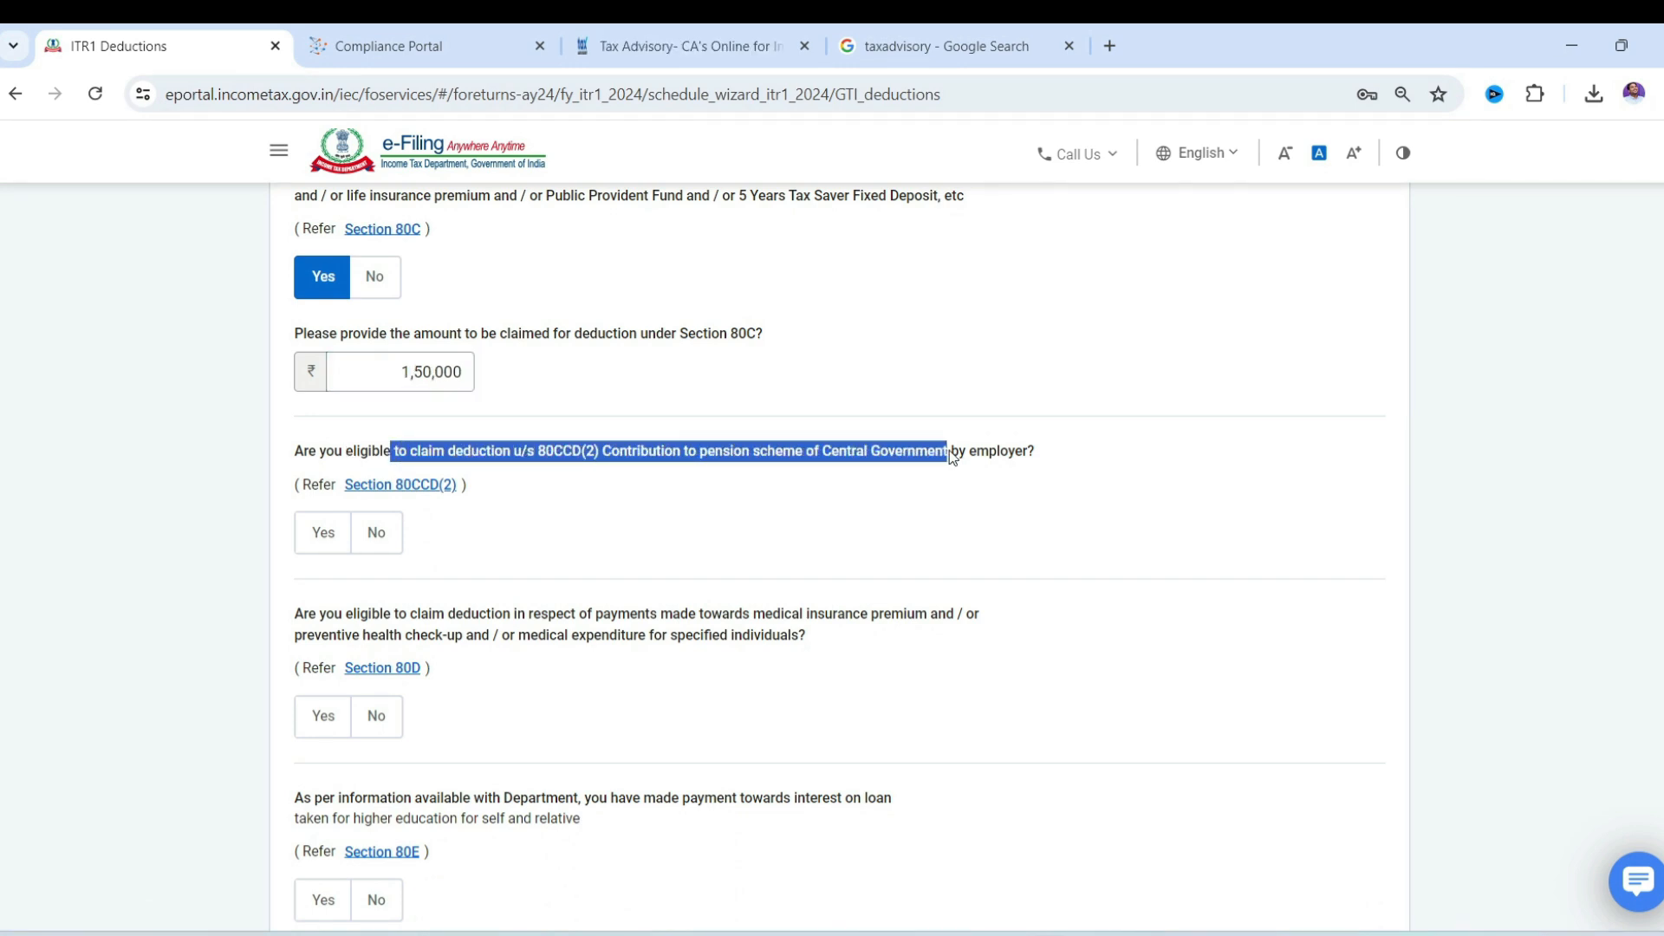
left_click(1042, 469)
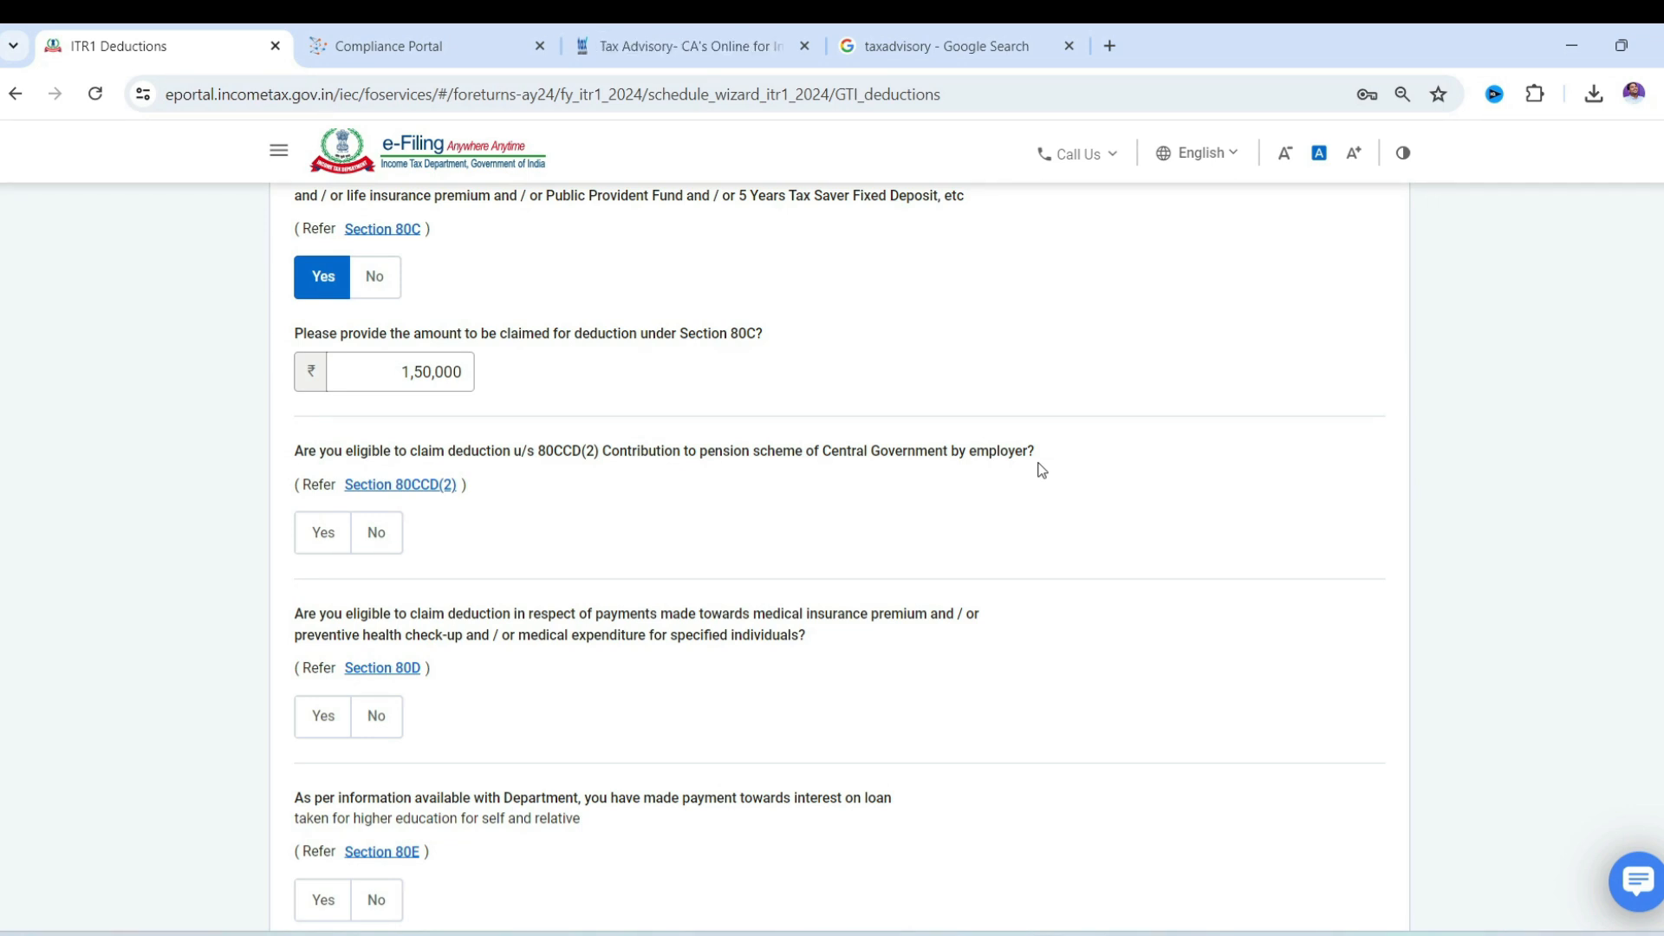
scroll(971, 431, "down", 2)
left_click(336, 488)
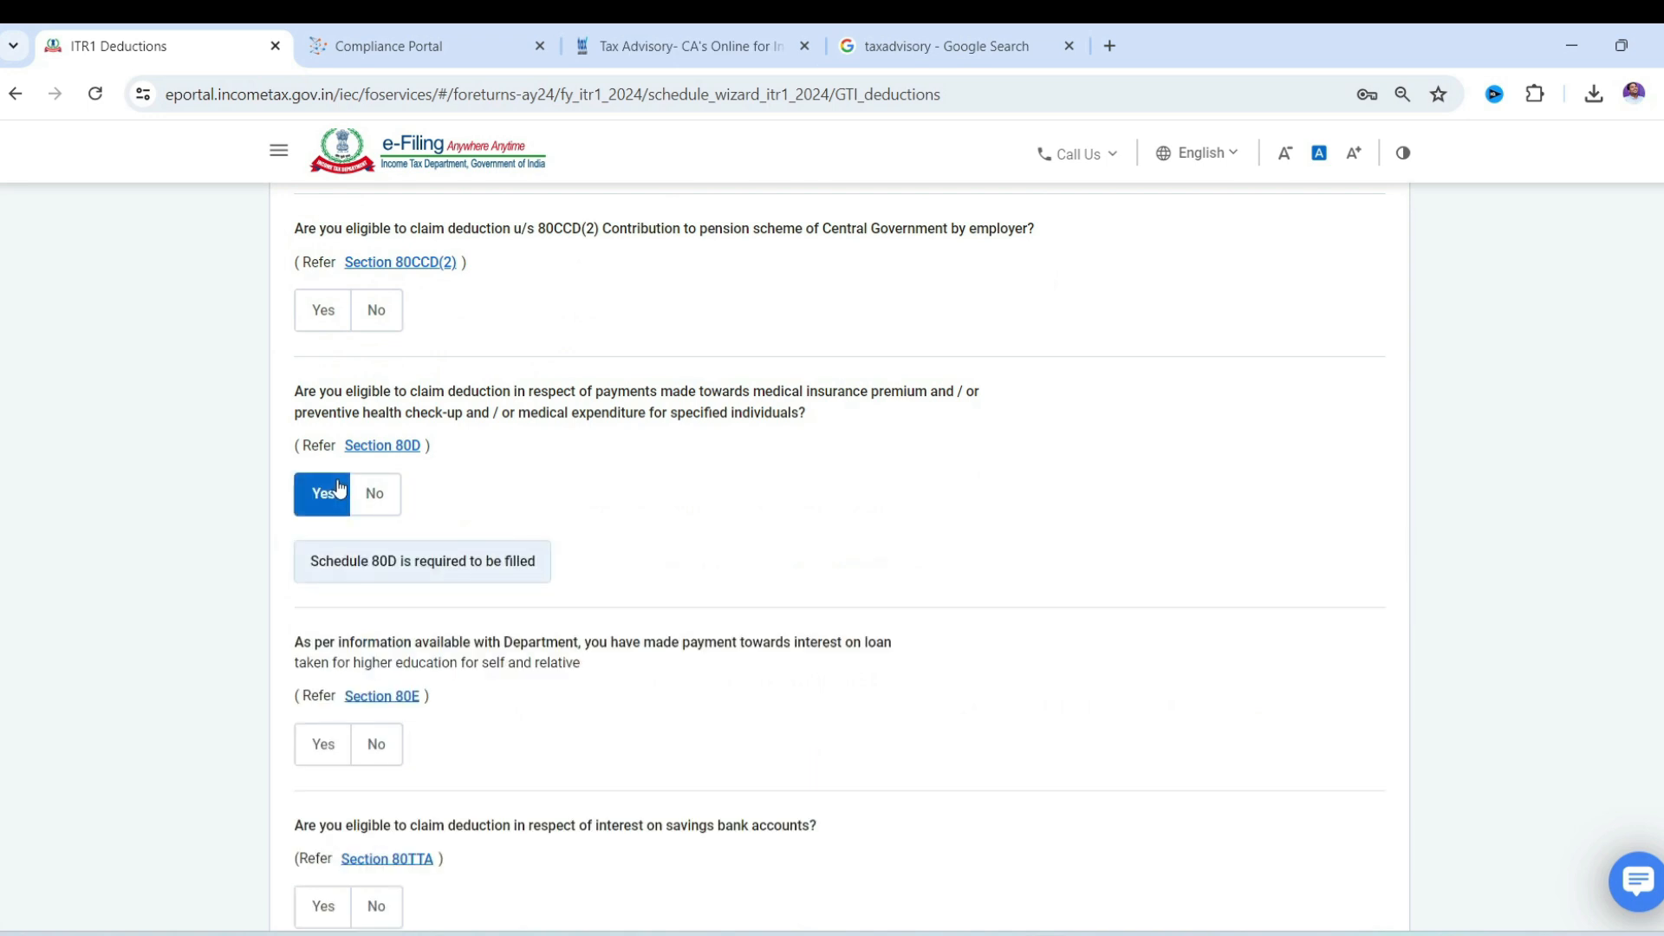
scroll(563, 499, "down", 2)
scroll(438, 421, "up", 1)
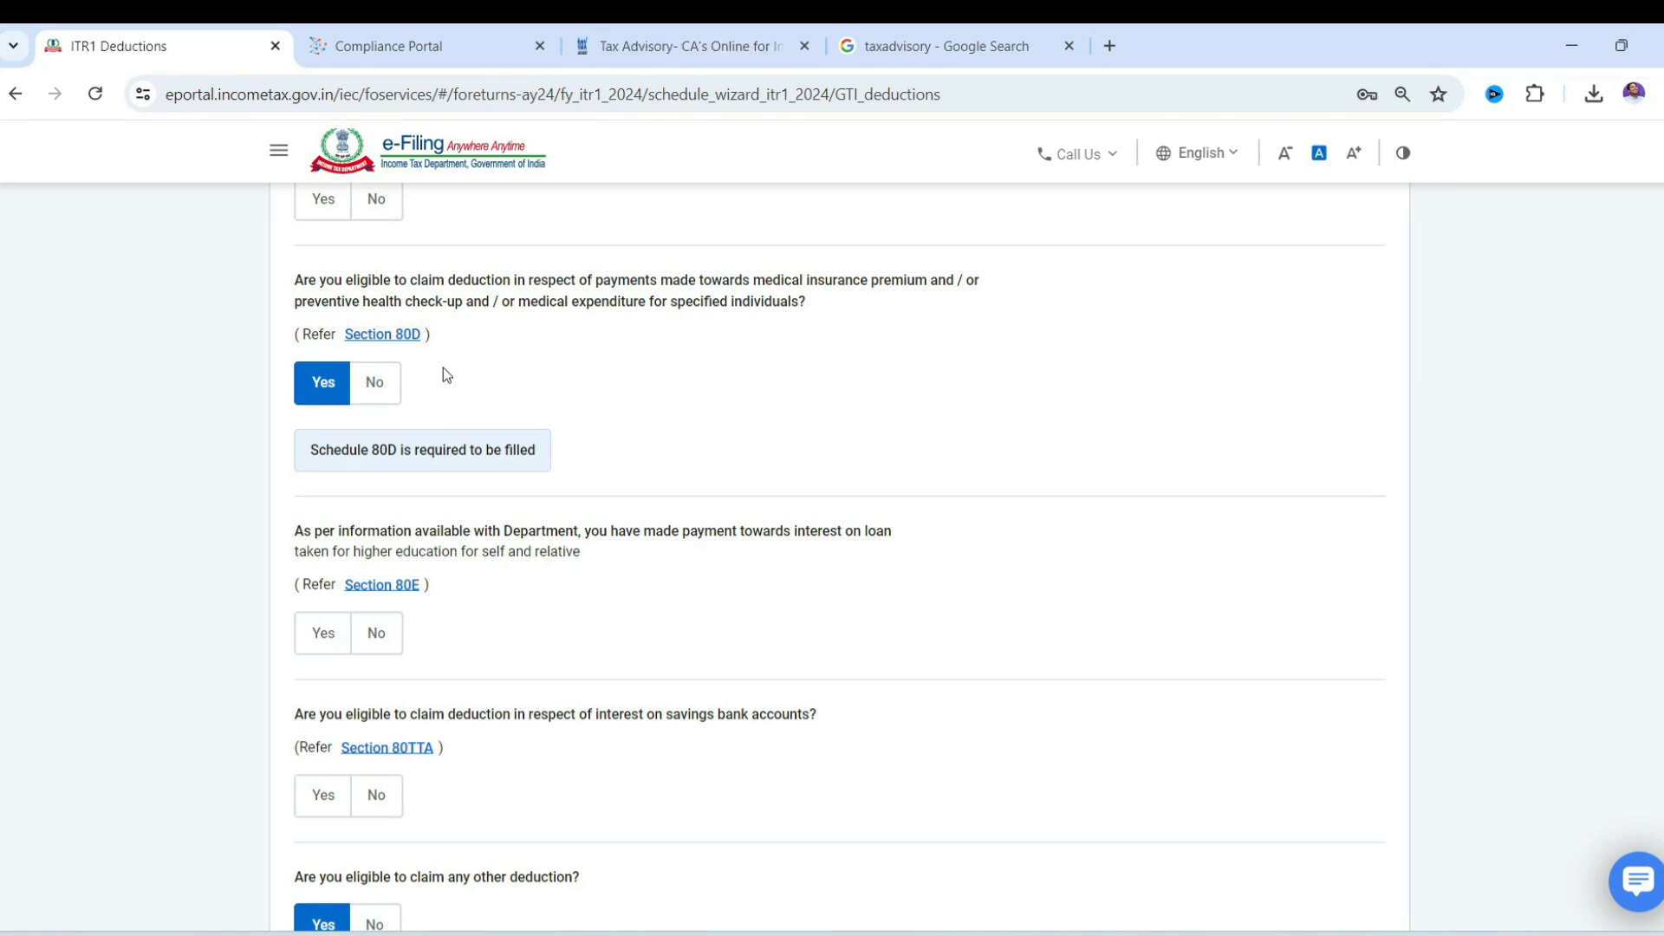
scroll(373, 451, "down", 3)
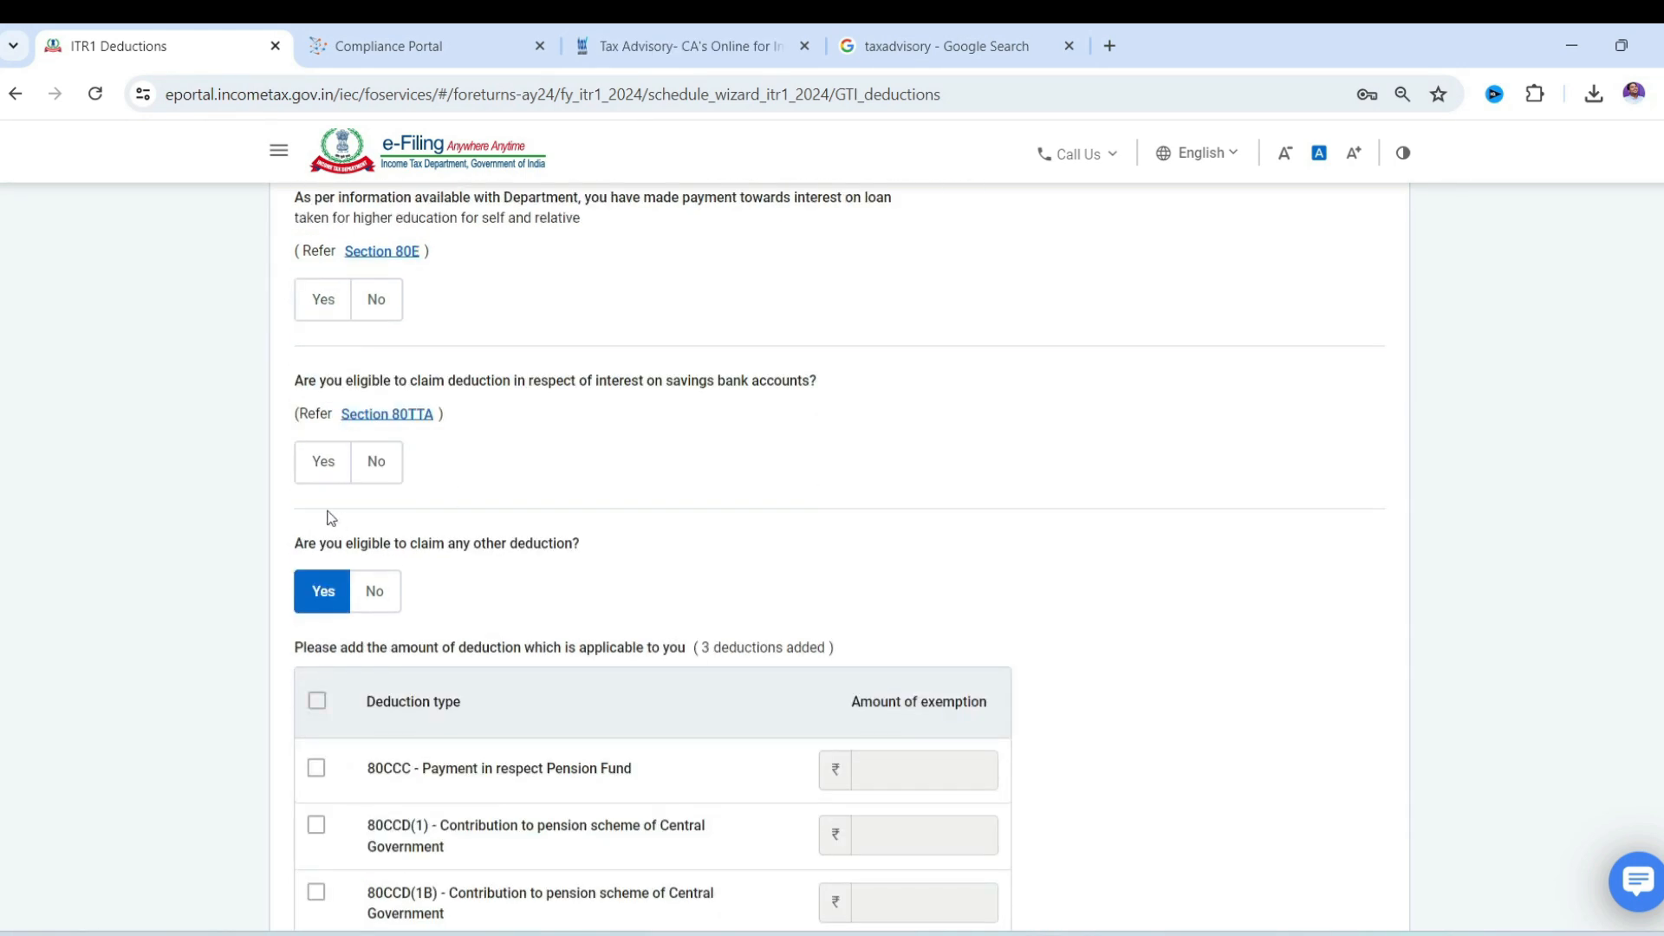
left_click(321, 460)
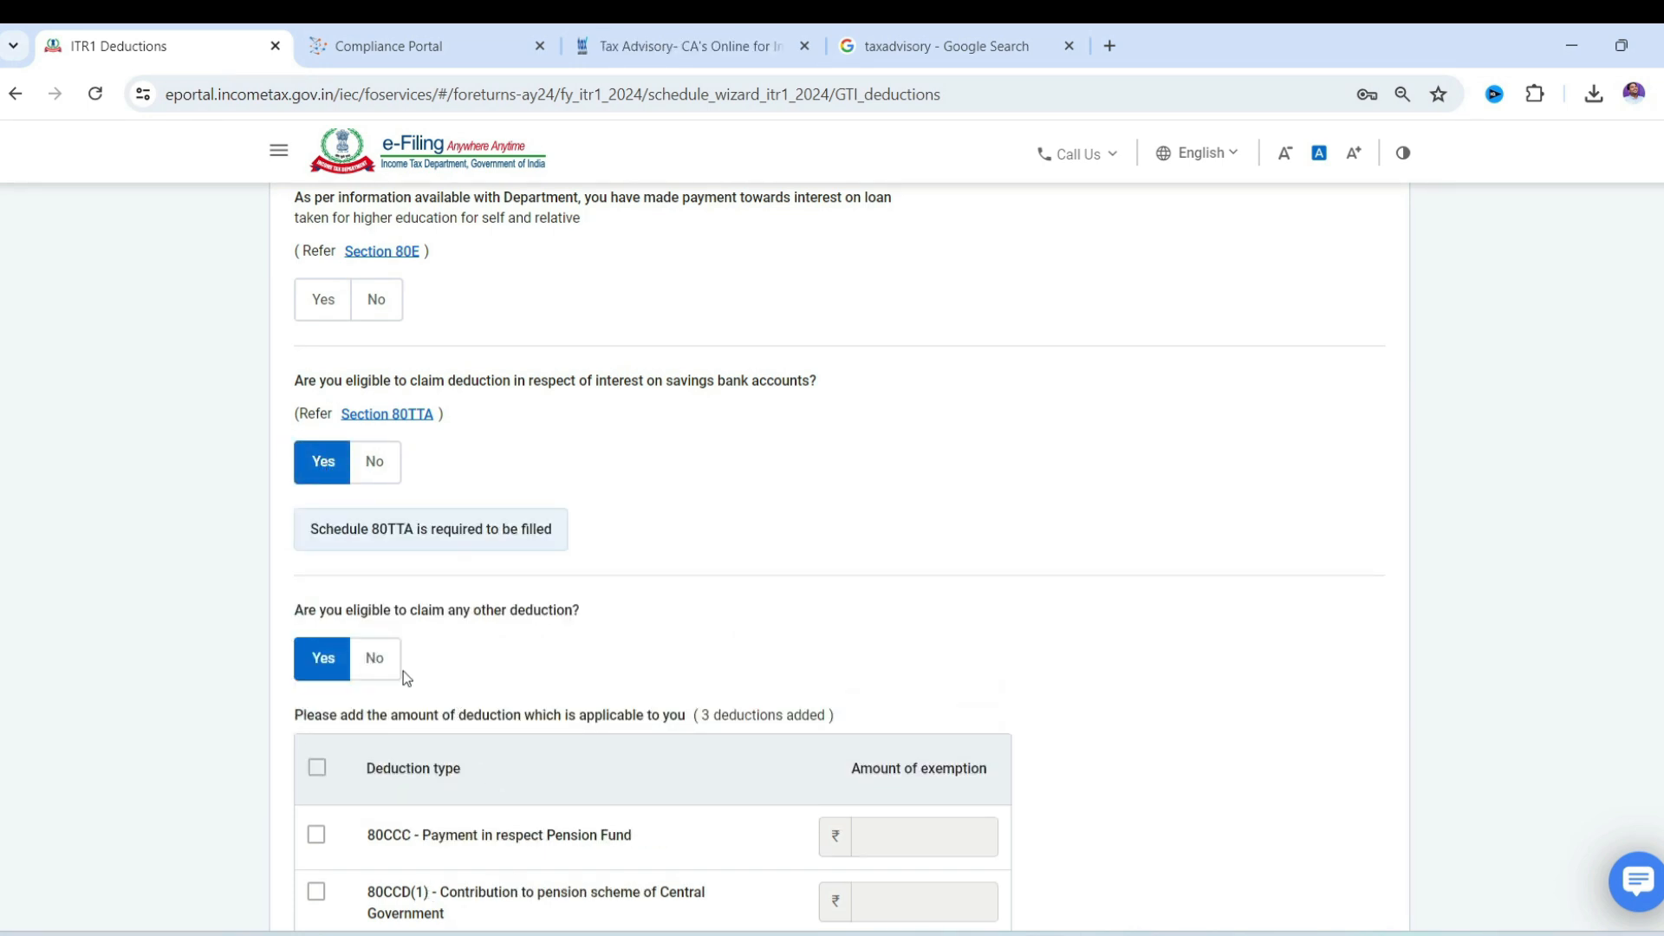
Step: Deselect the 80EE, 80EEA and 80EEB deductions, answer No to claiming any other deduction, and continue to deduction verification
scroll(393, 661, "down", 5)
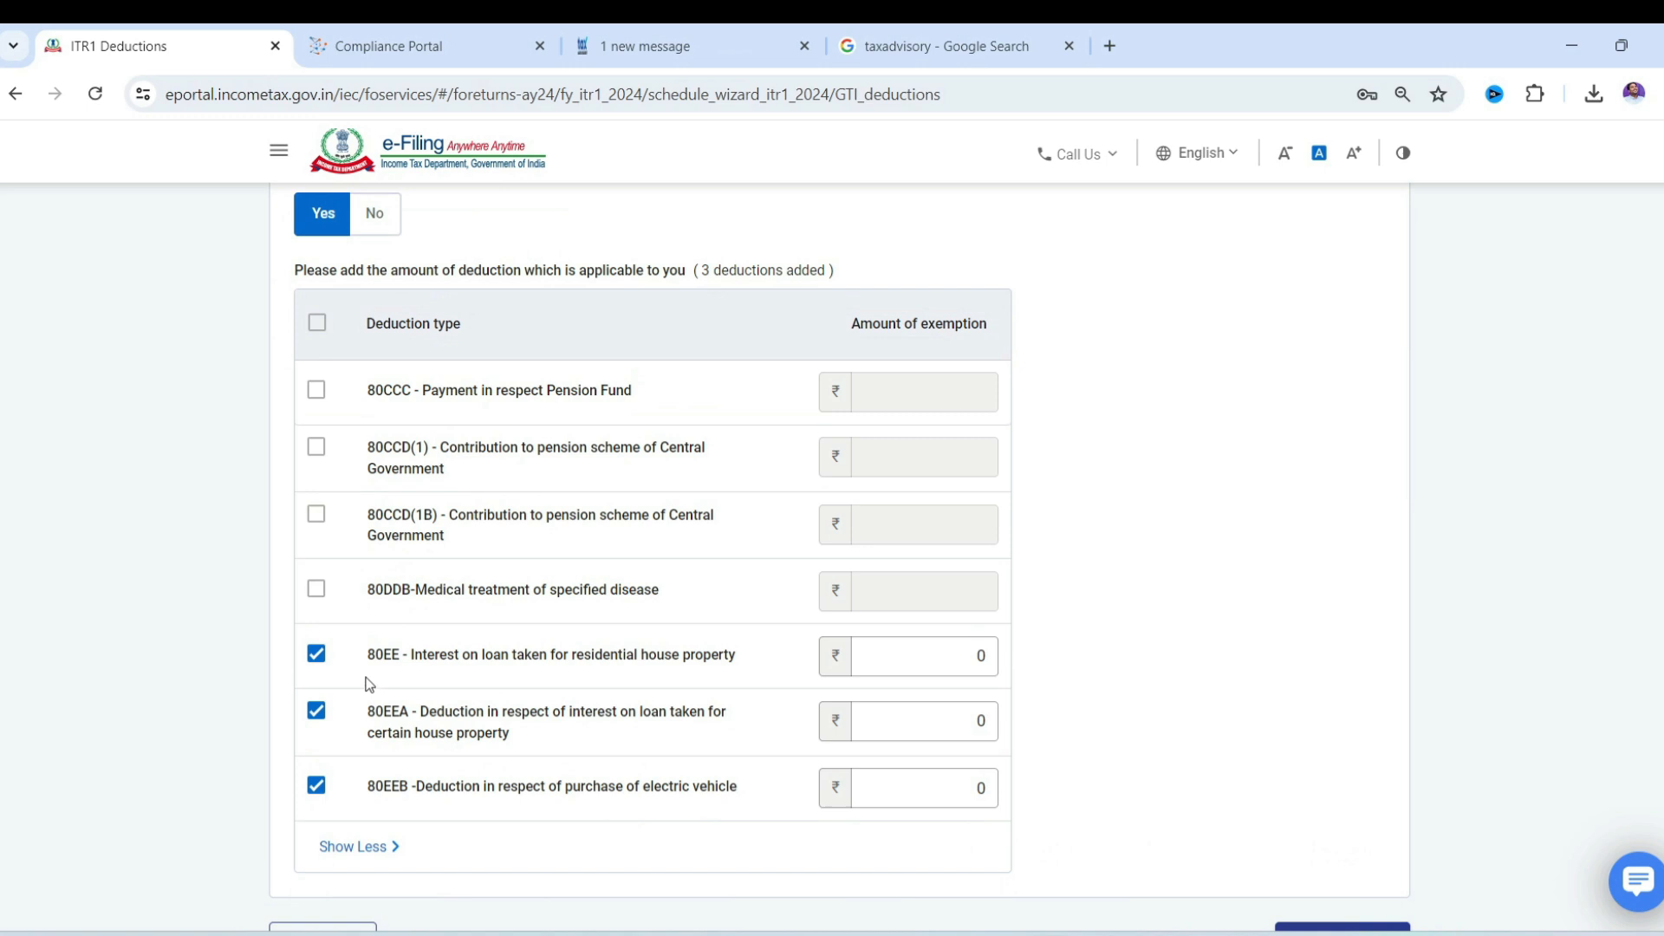
left_click(316, 653)
left_click(317, 711)
left_click(316, 784)
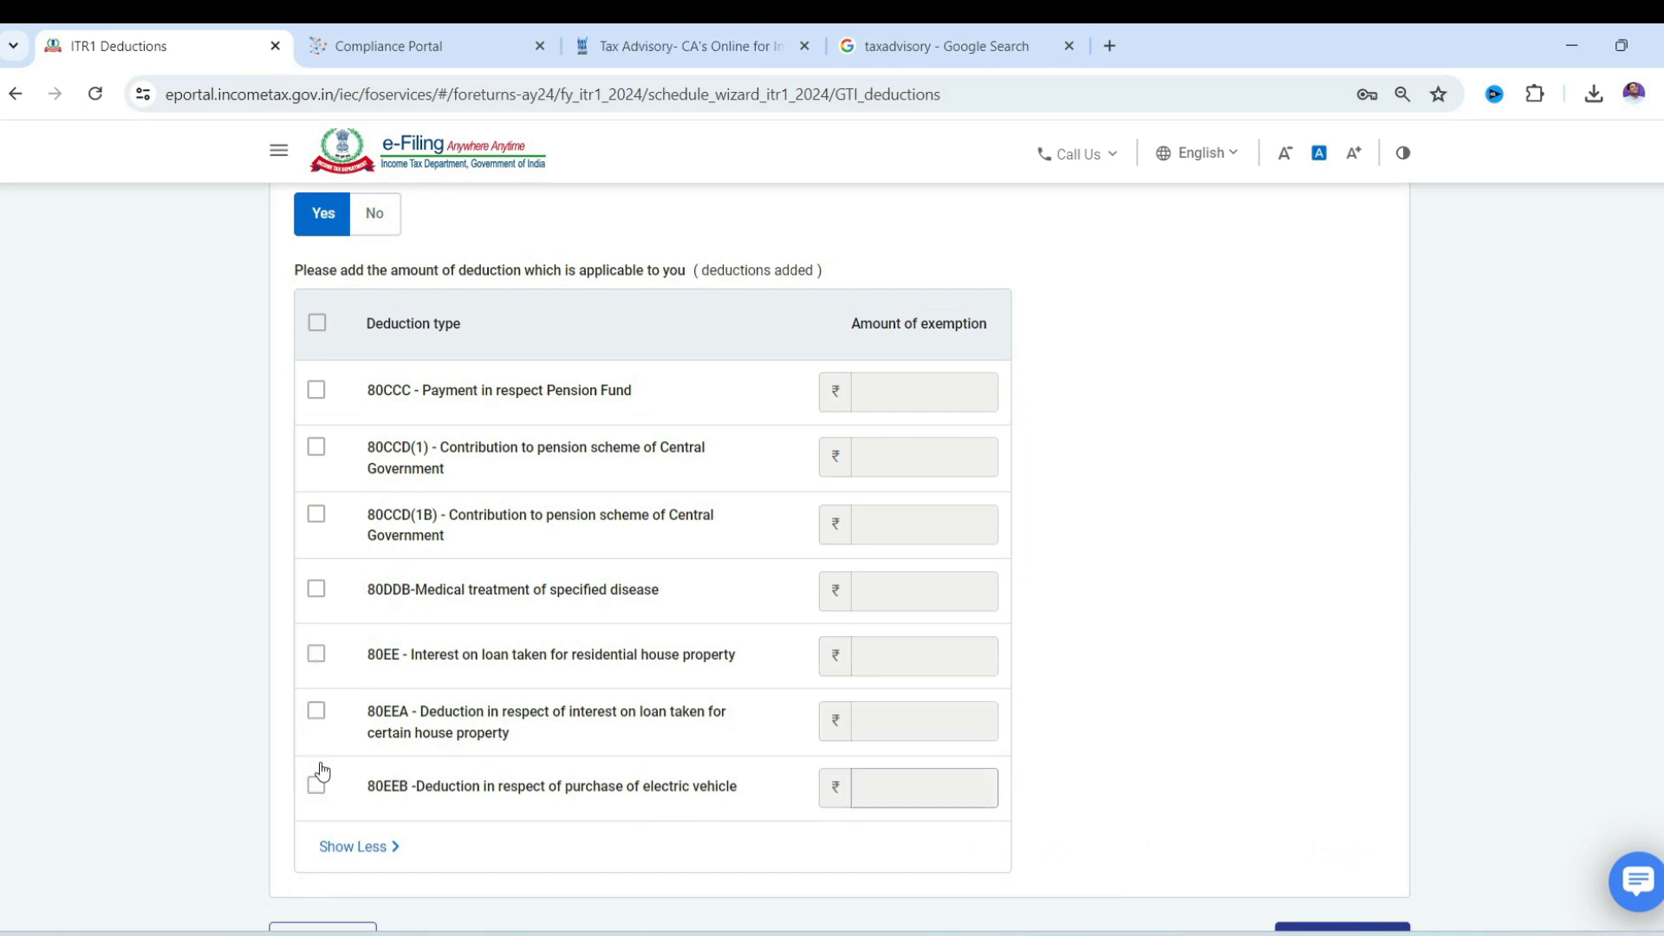
left_click(378, 214)
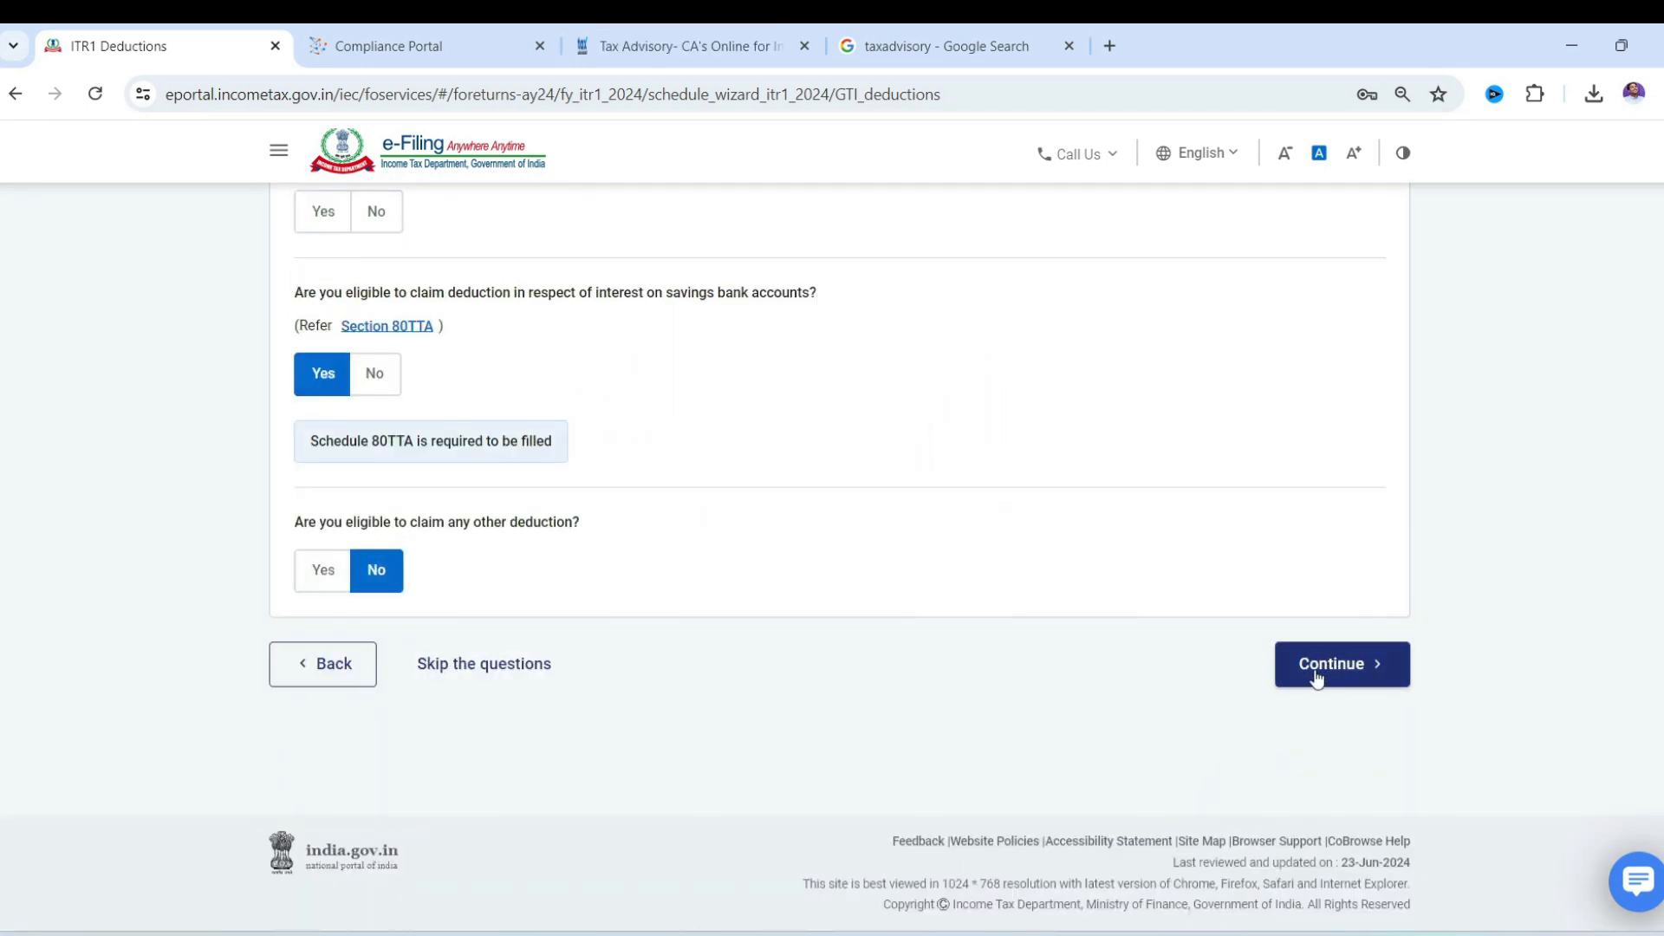
left_click(1376, 671)
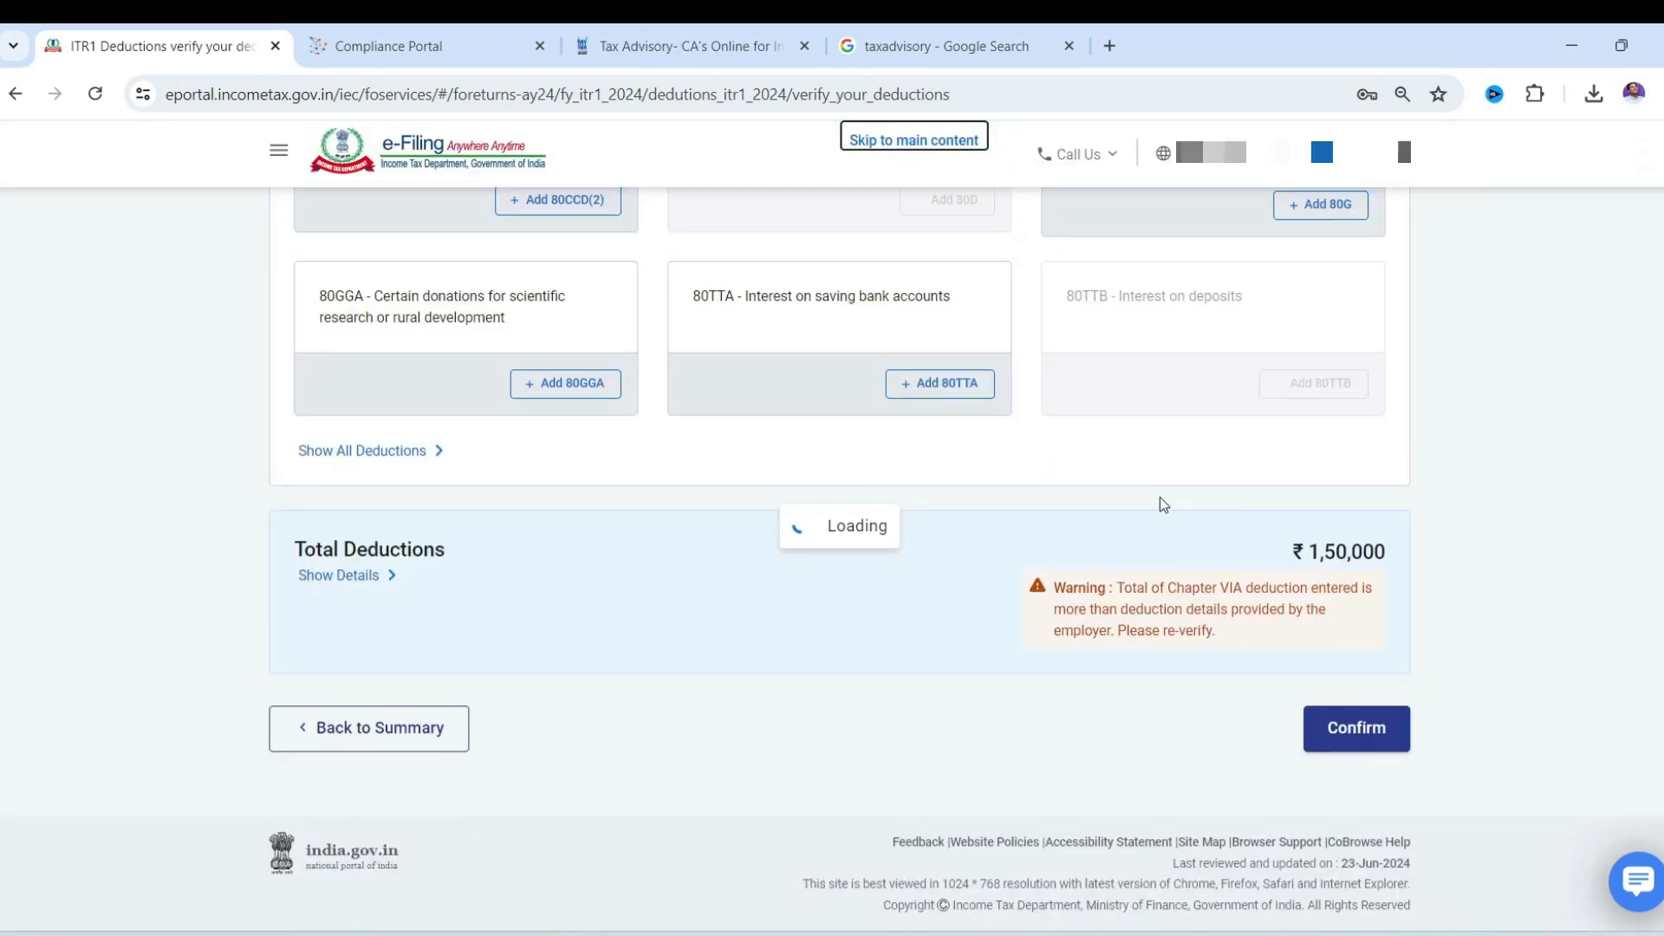
Step: Open the Section 80D deduction for editing and enter 25000 as health insurance for Self & Family
scroll(1207, 434, "down", 3)
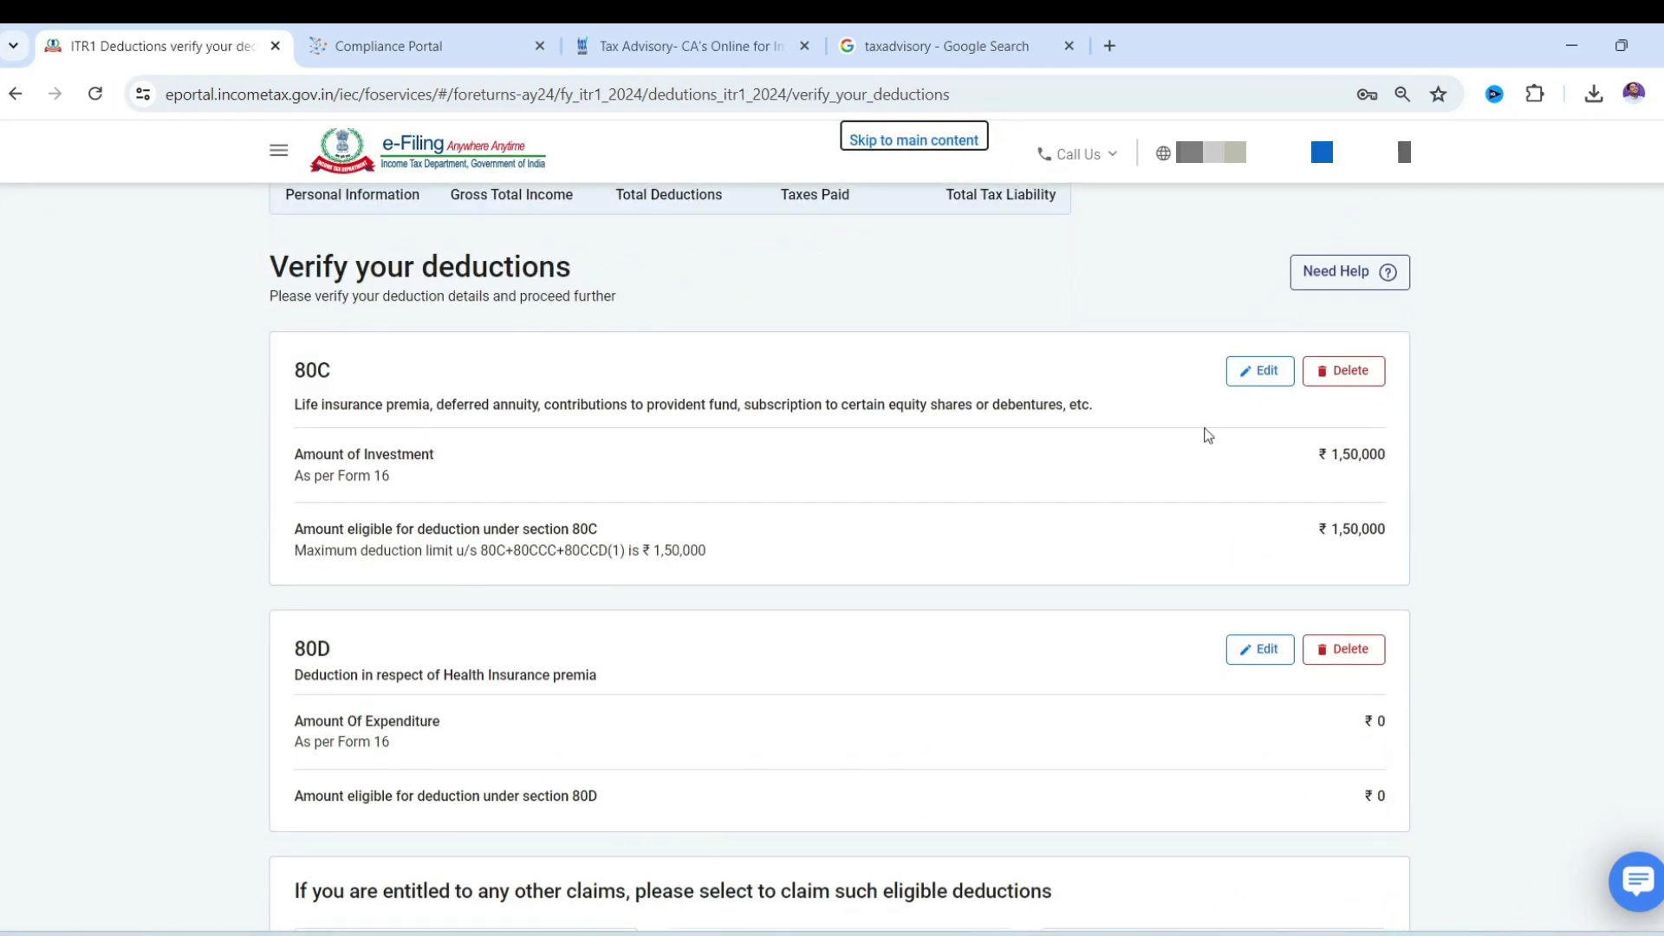
scroll(981, 419, "down", 4)
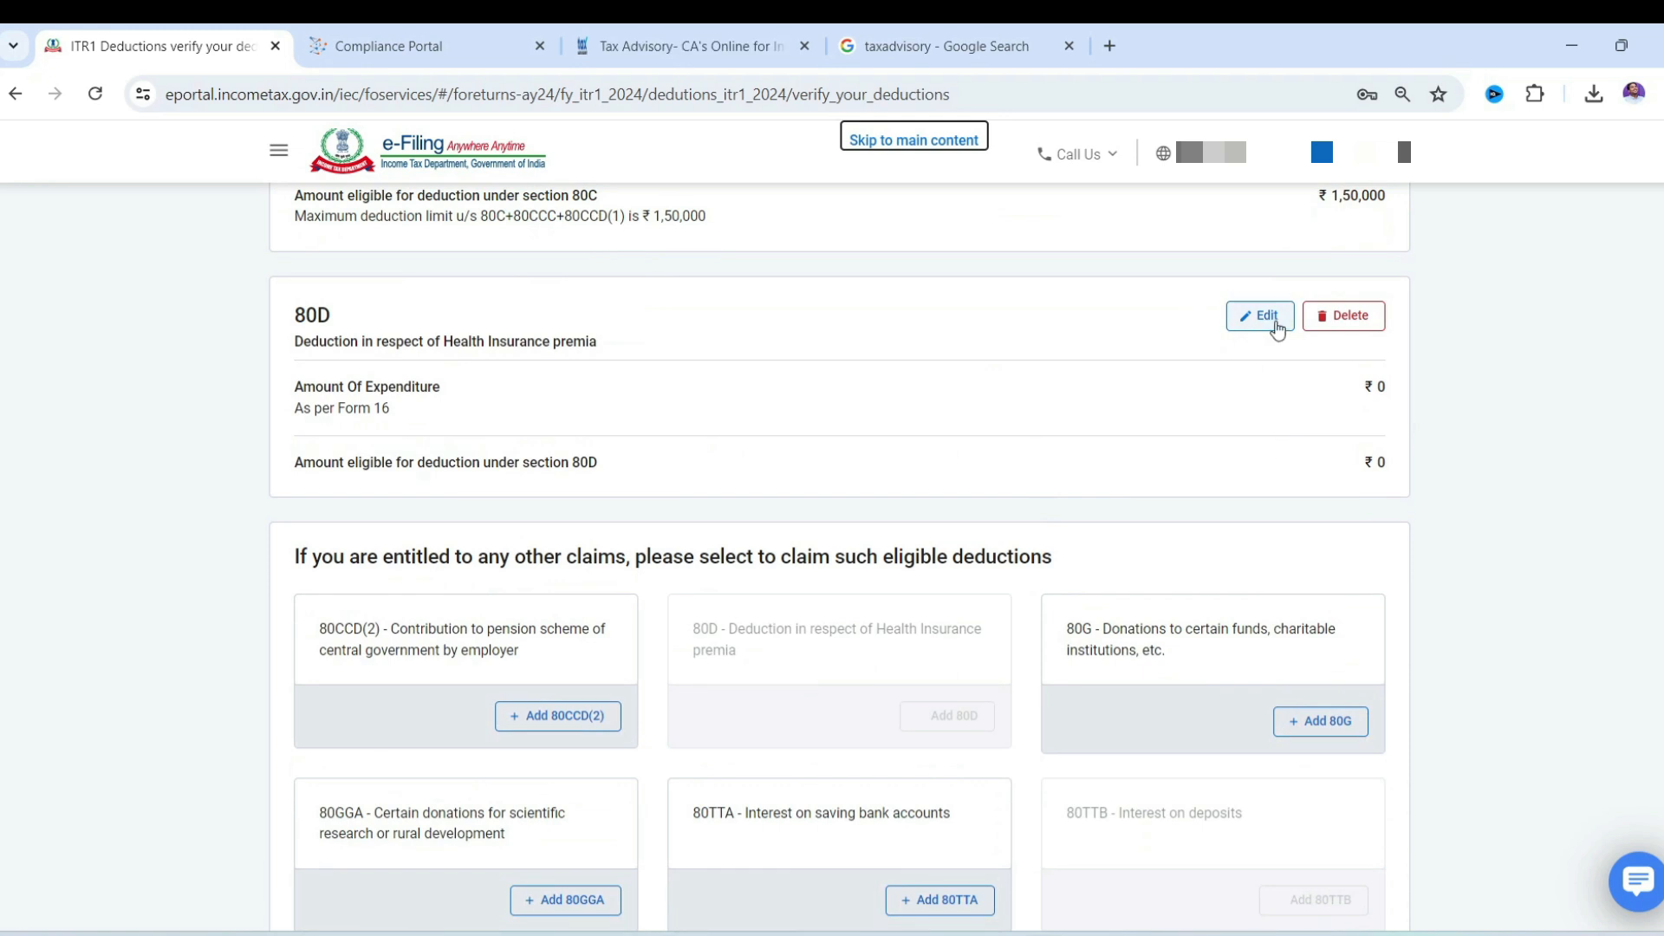
left_click(1261, 316)
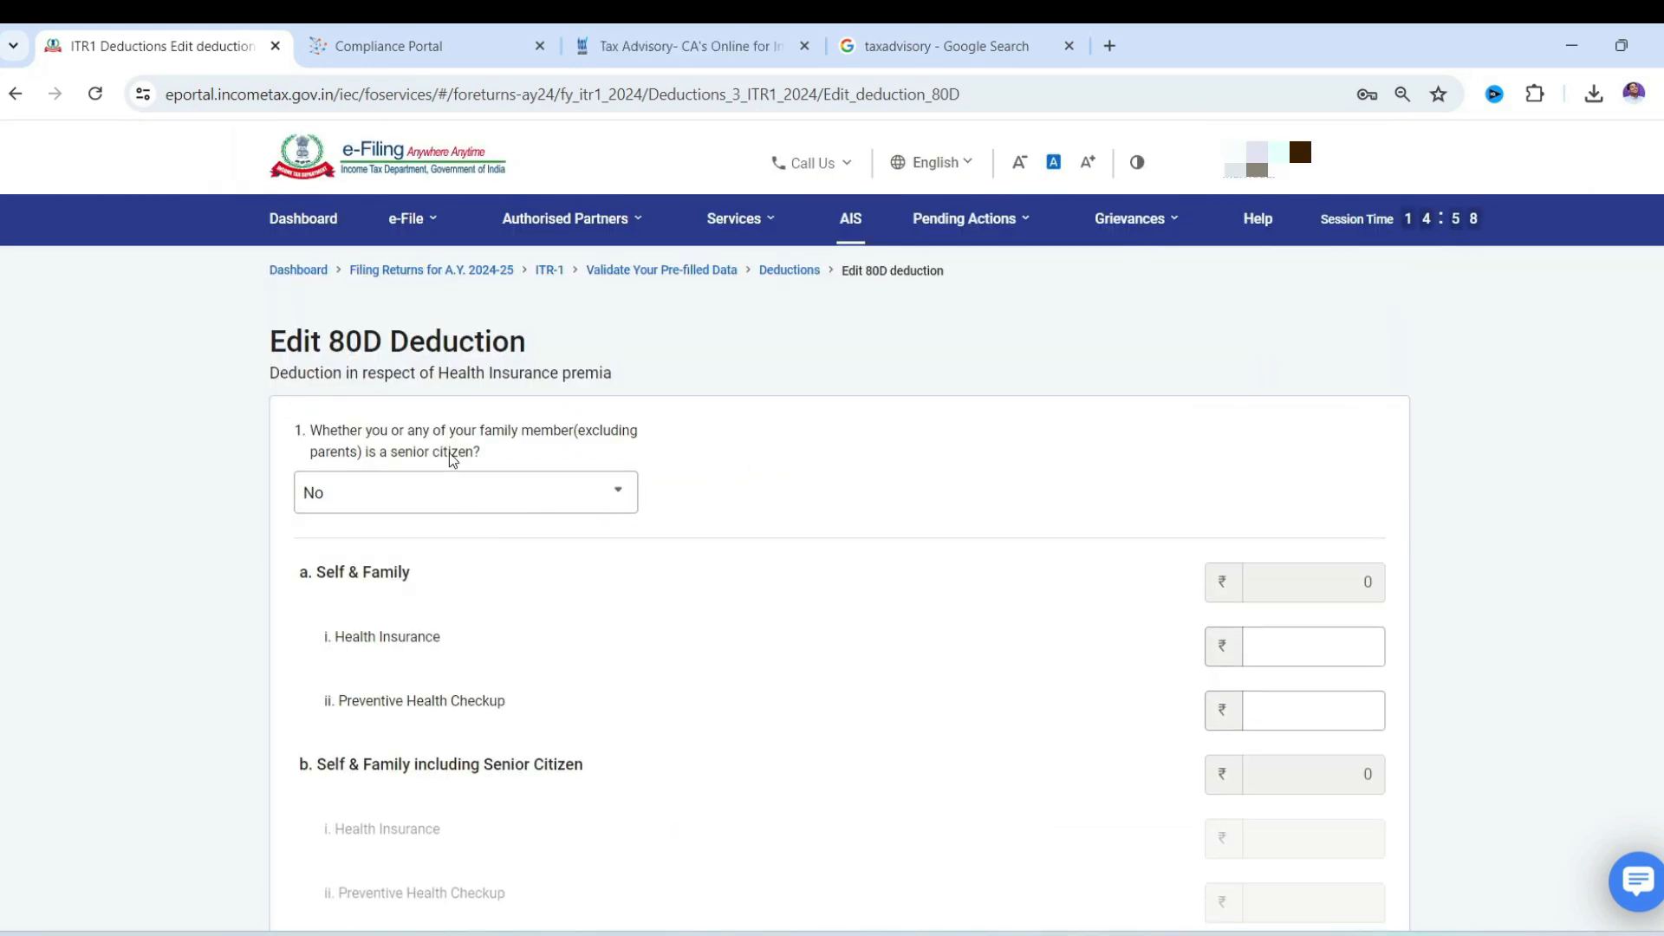
left_click_drag(371, 435, 452, 460)
scroll(447, 494, "down", 3)
left_click(1291, 379)
type("25000")
key("Tab")
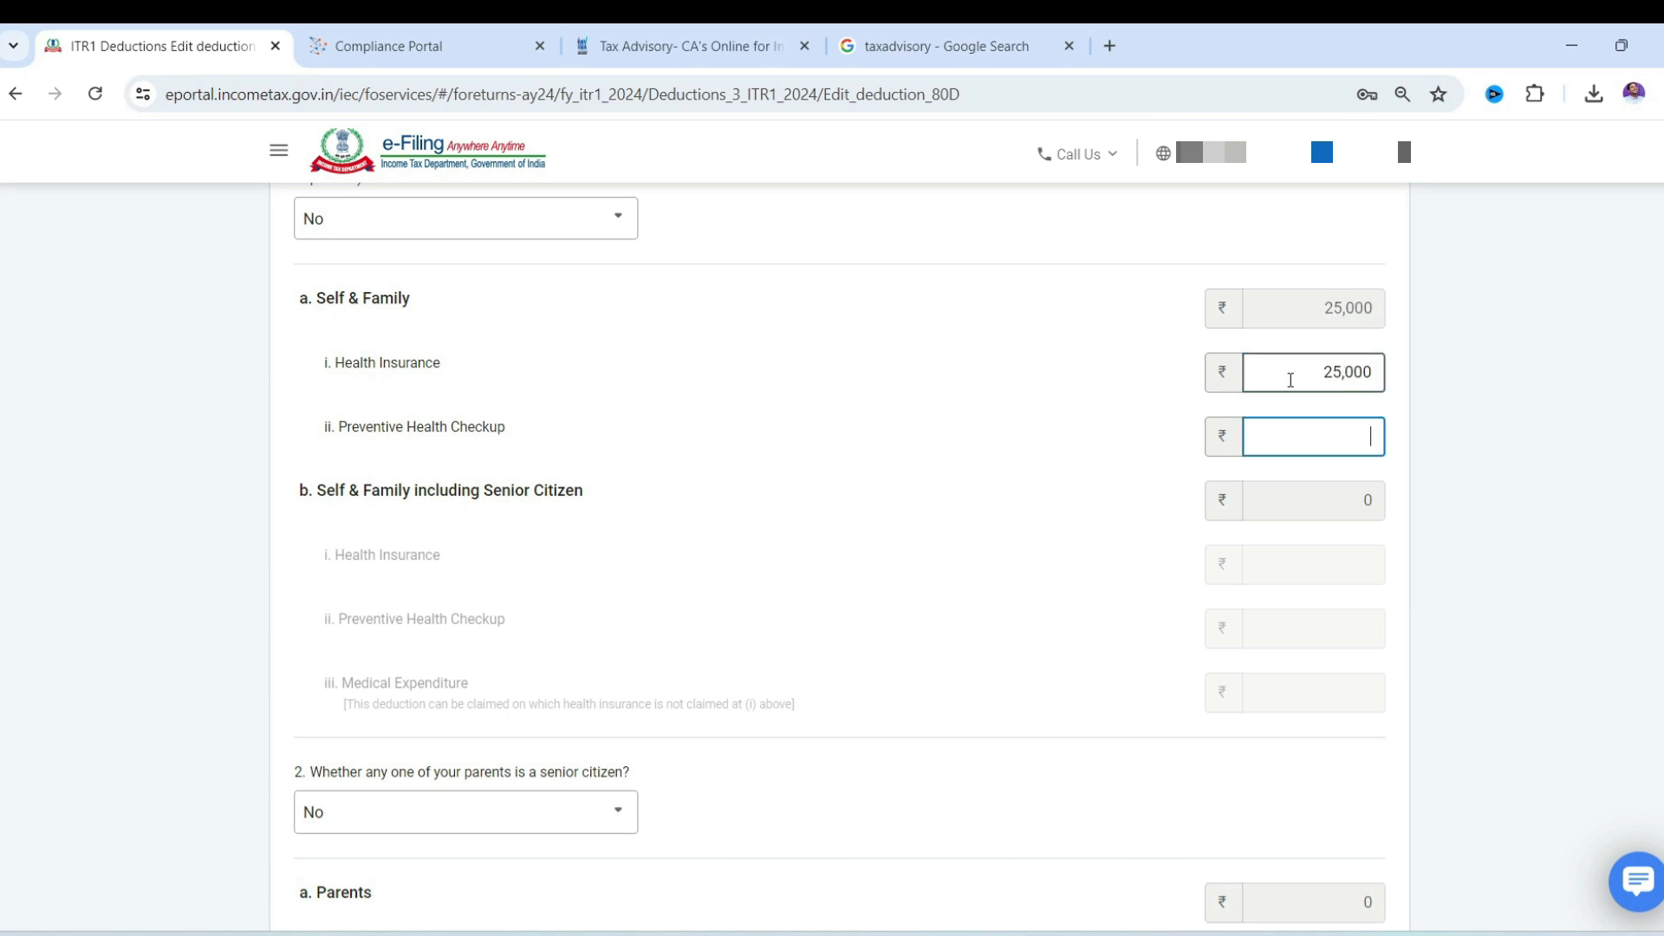
Step: Enter 5000 as preventive health checkup for Self & Family and save the 80D deduction
type("5000")
scroll(1163, 416, "down", 5)
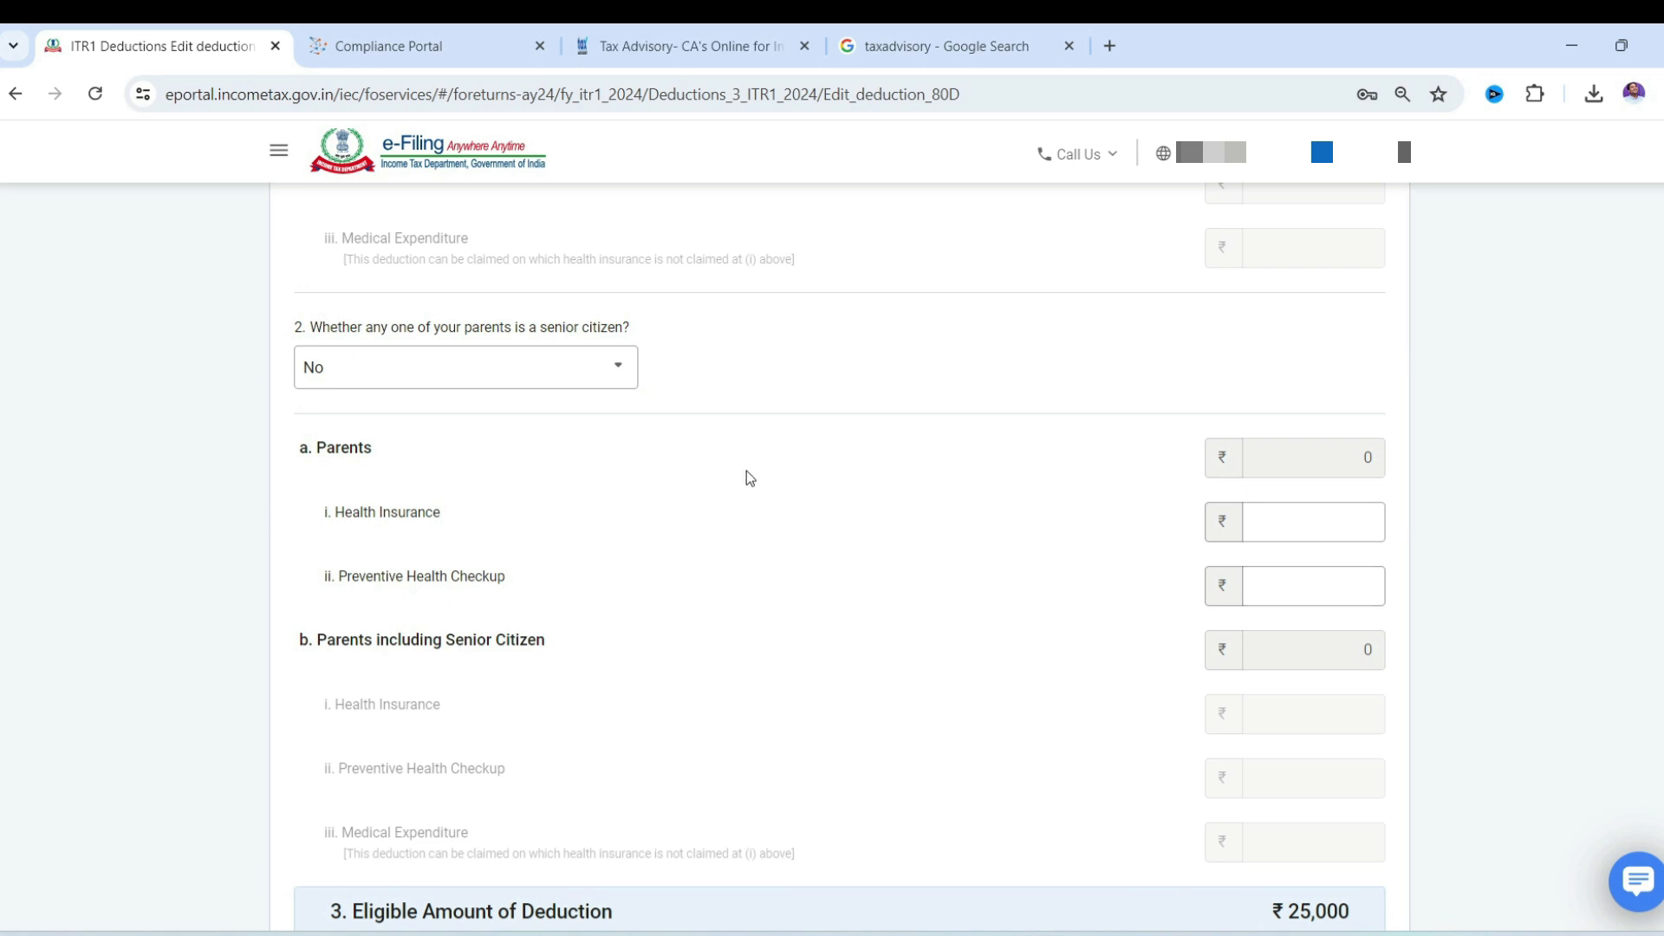
scroll(1441, 578, "up", 4)
scroll(1441, 578, "down", 5)
left_click(1361, 905)
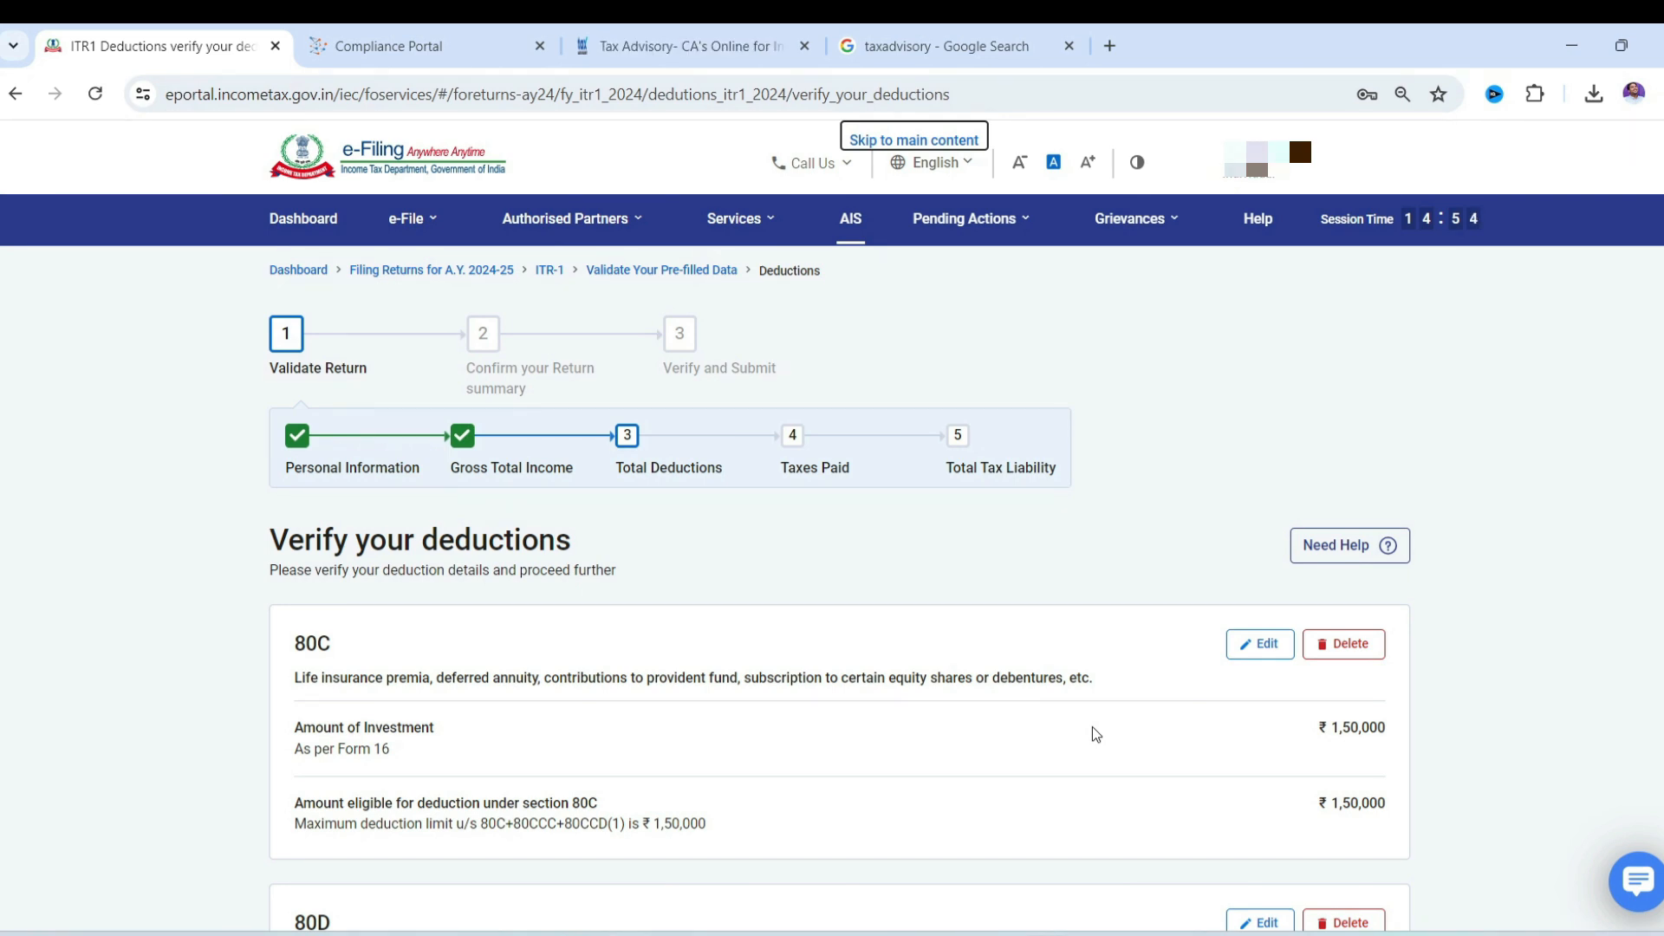
Step: Review the updated 80D entry and start adding the Section 80TTA deduction for savings account interest
scroll(967, 560, "down", 3)
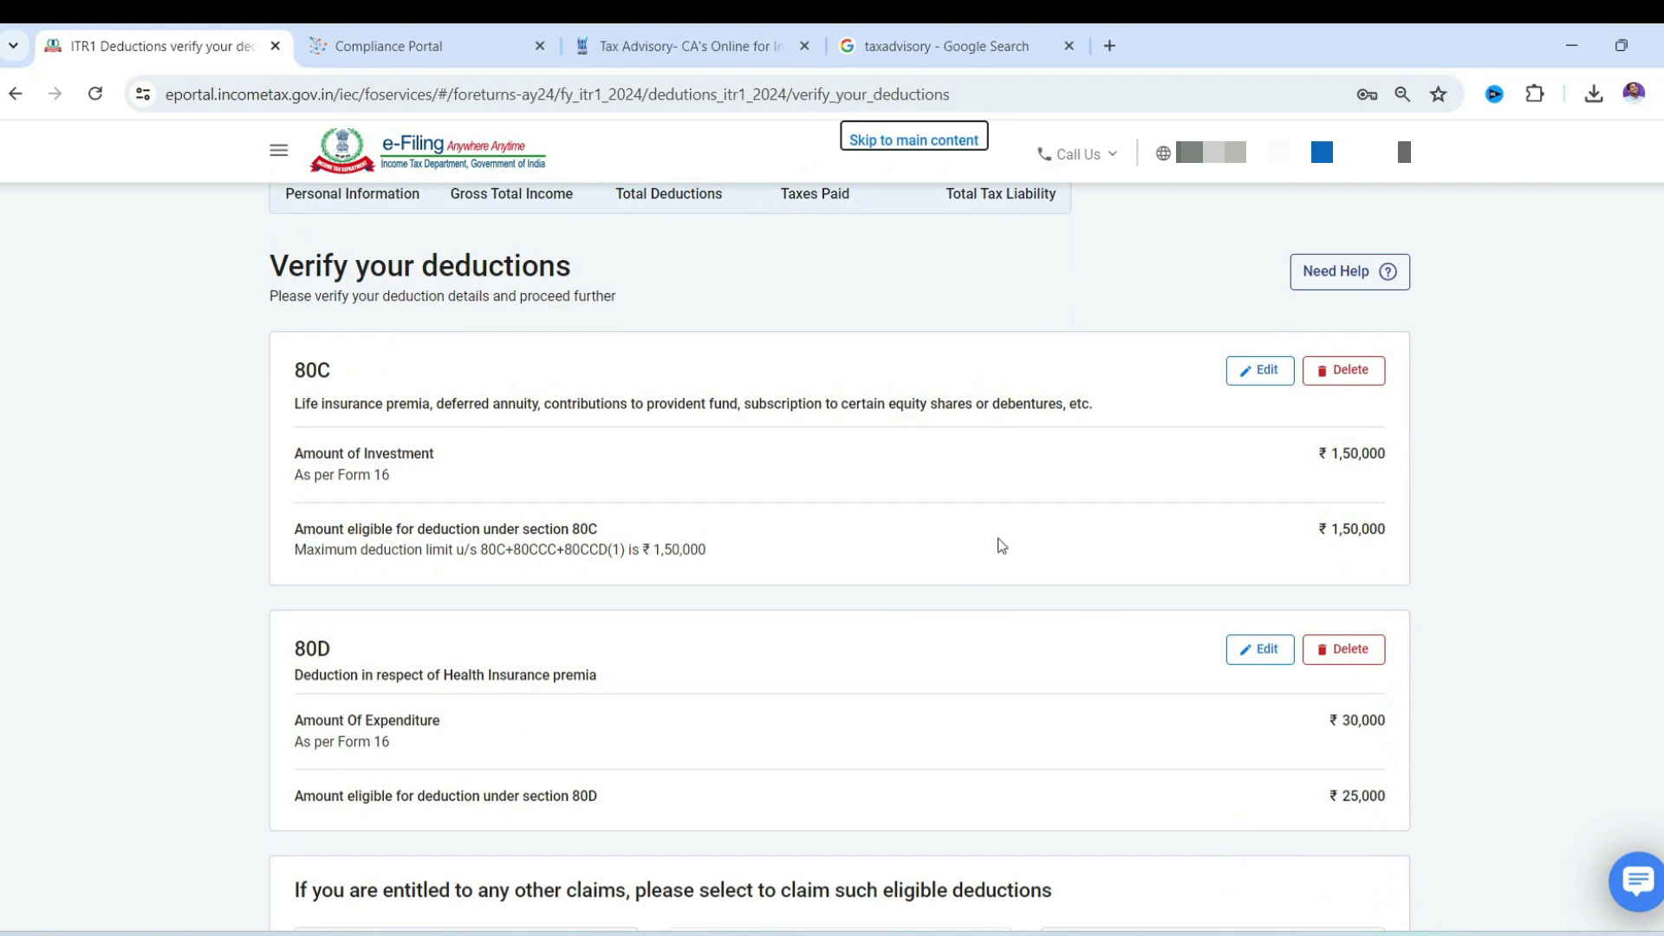
scroll(978, 546, "down", 2)
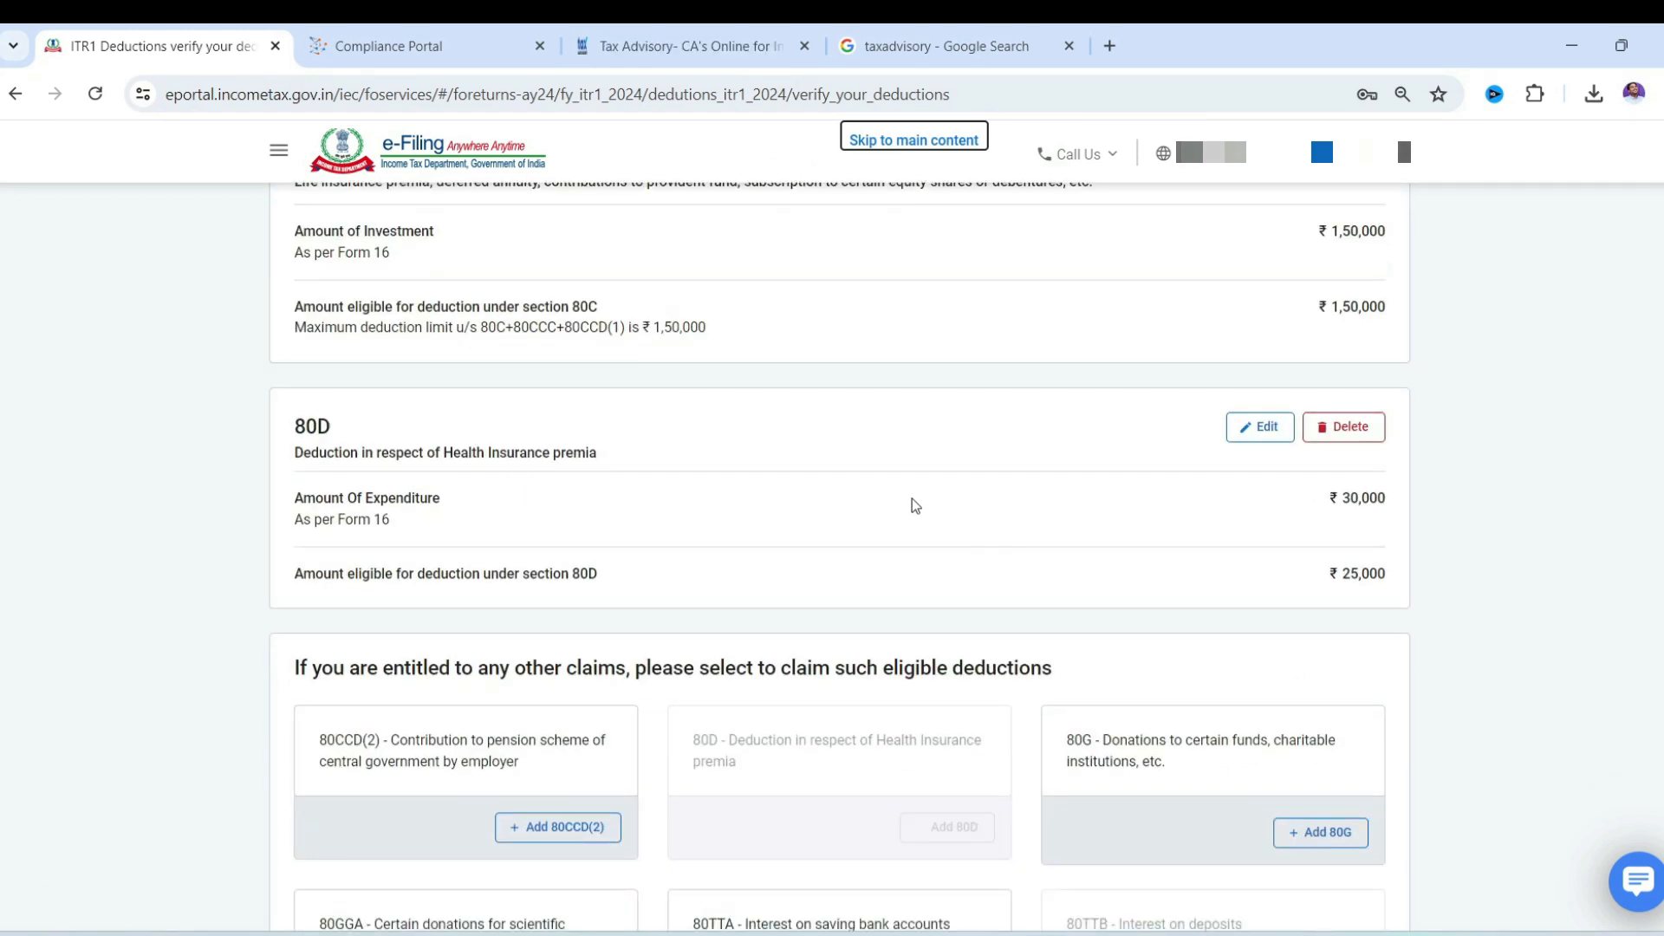
scroll(907, 505, "down", 4)
scroll(688, 580, "up", 4)
scroll(689, 583, "down", 2)
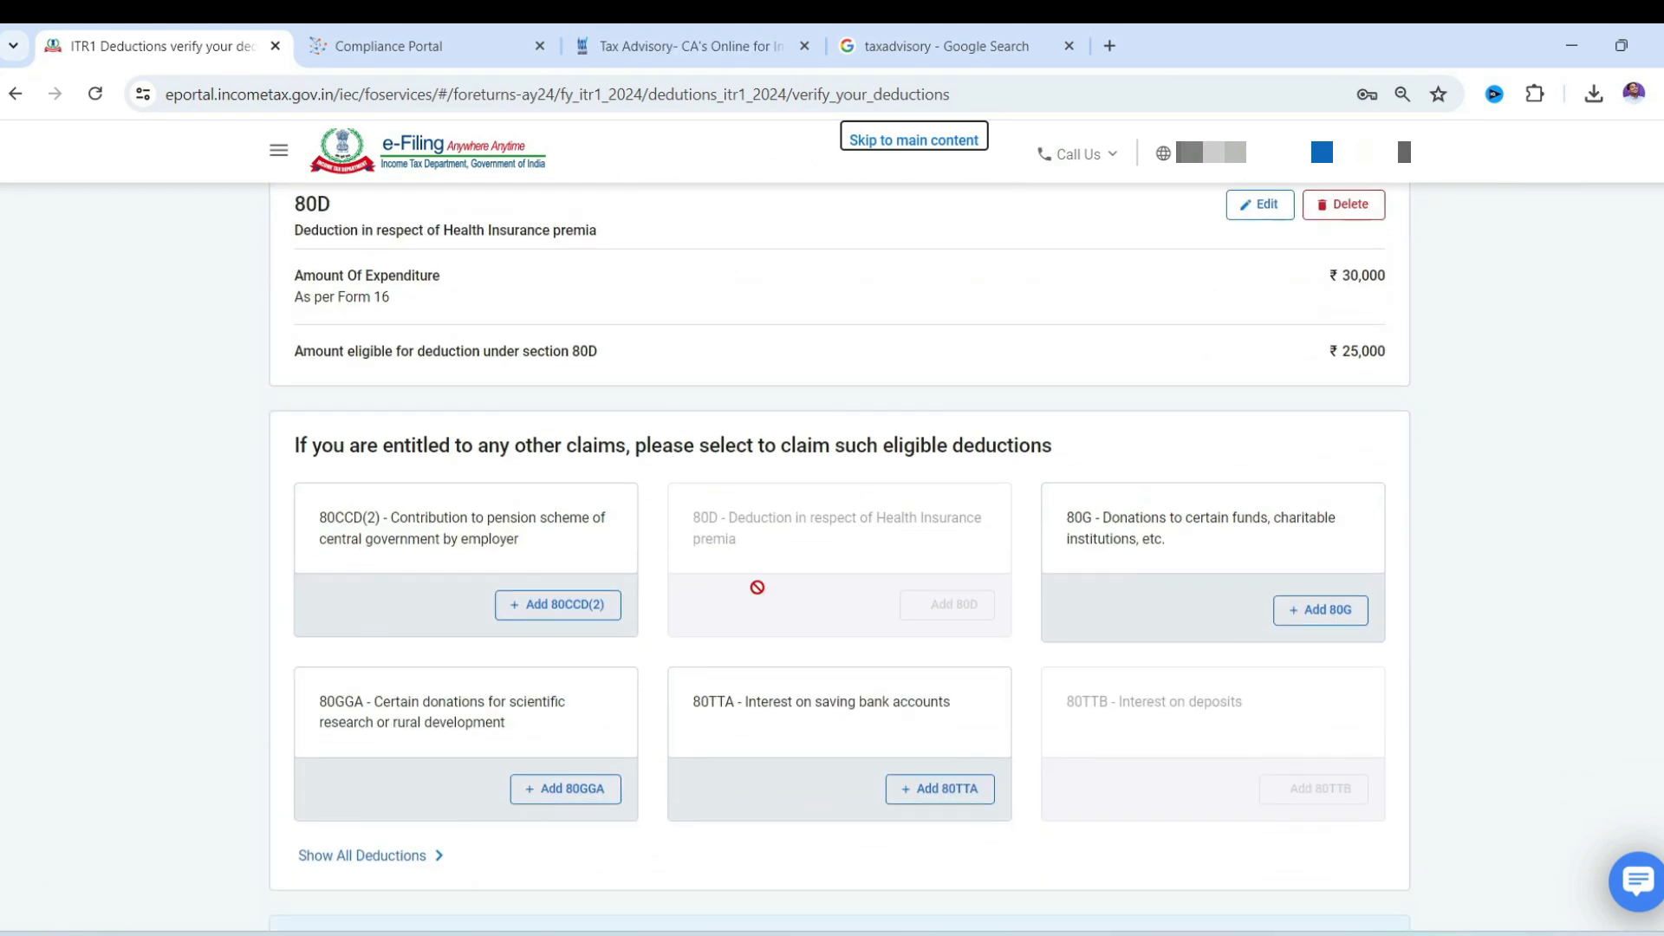
left_click(960, 791)
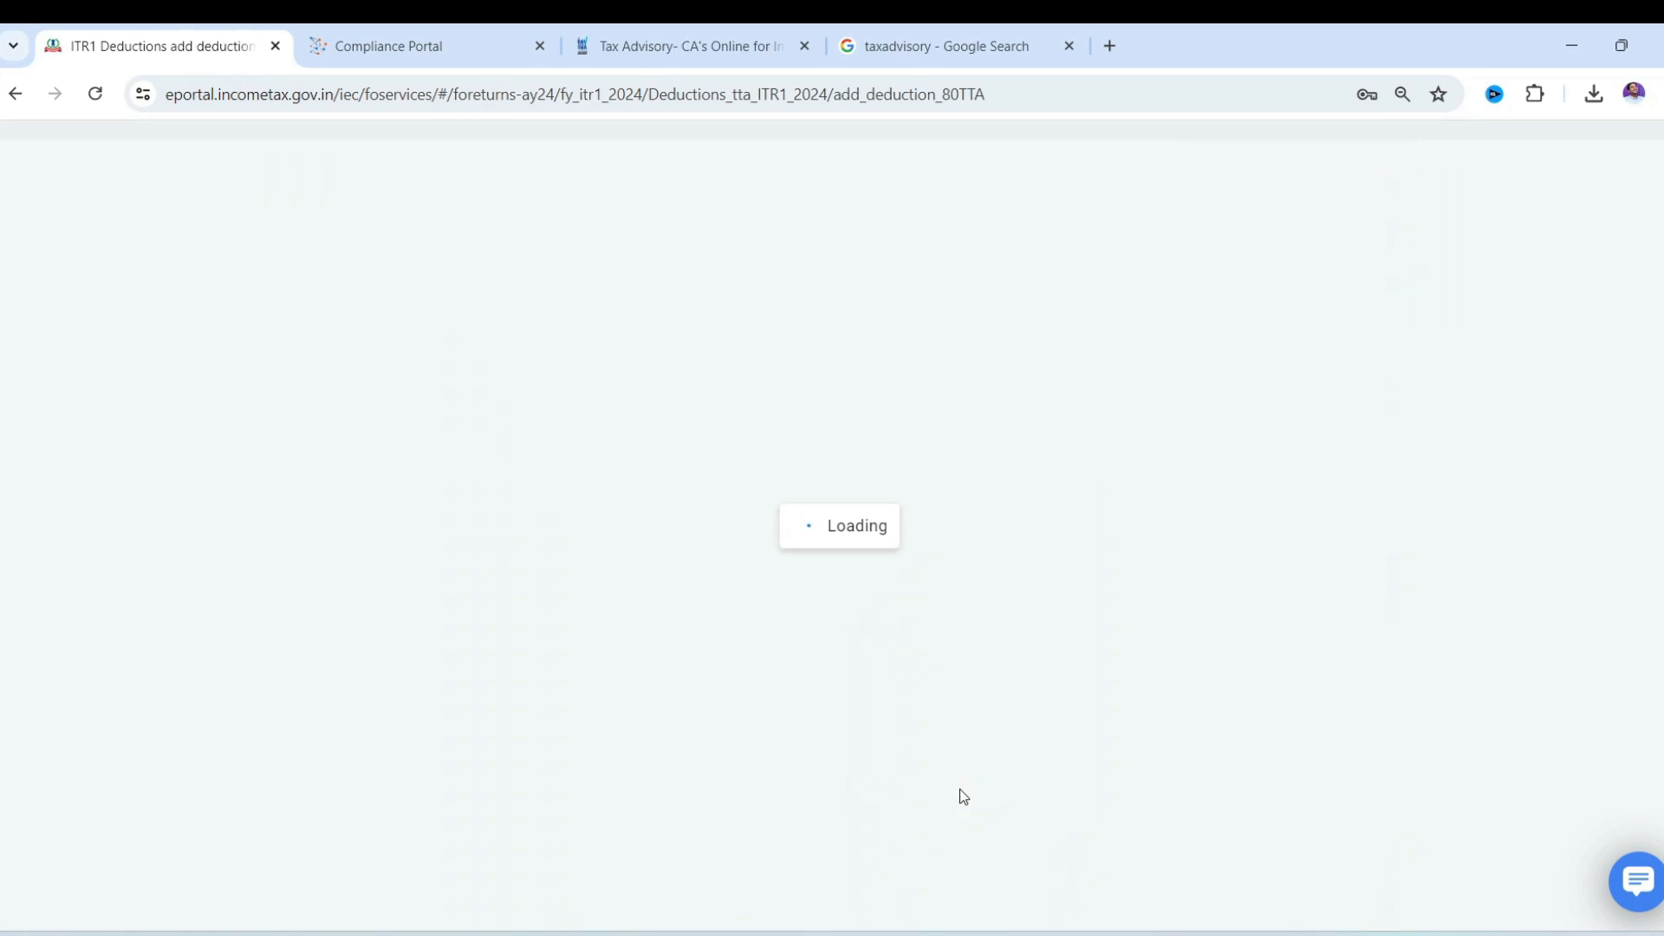
Step: Check the savings bank interest in the Compliance Portal's Taxpayer Information Summary and return to the 80TTA deduction form
left_click(361, 32)
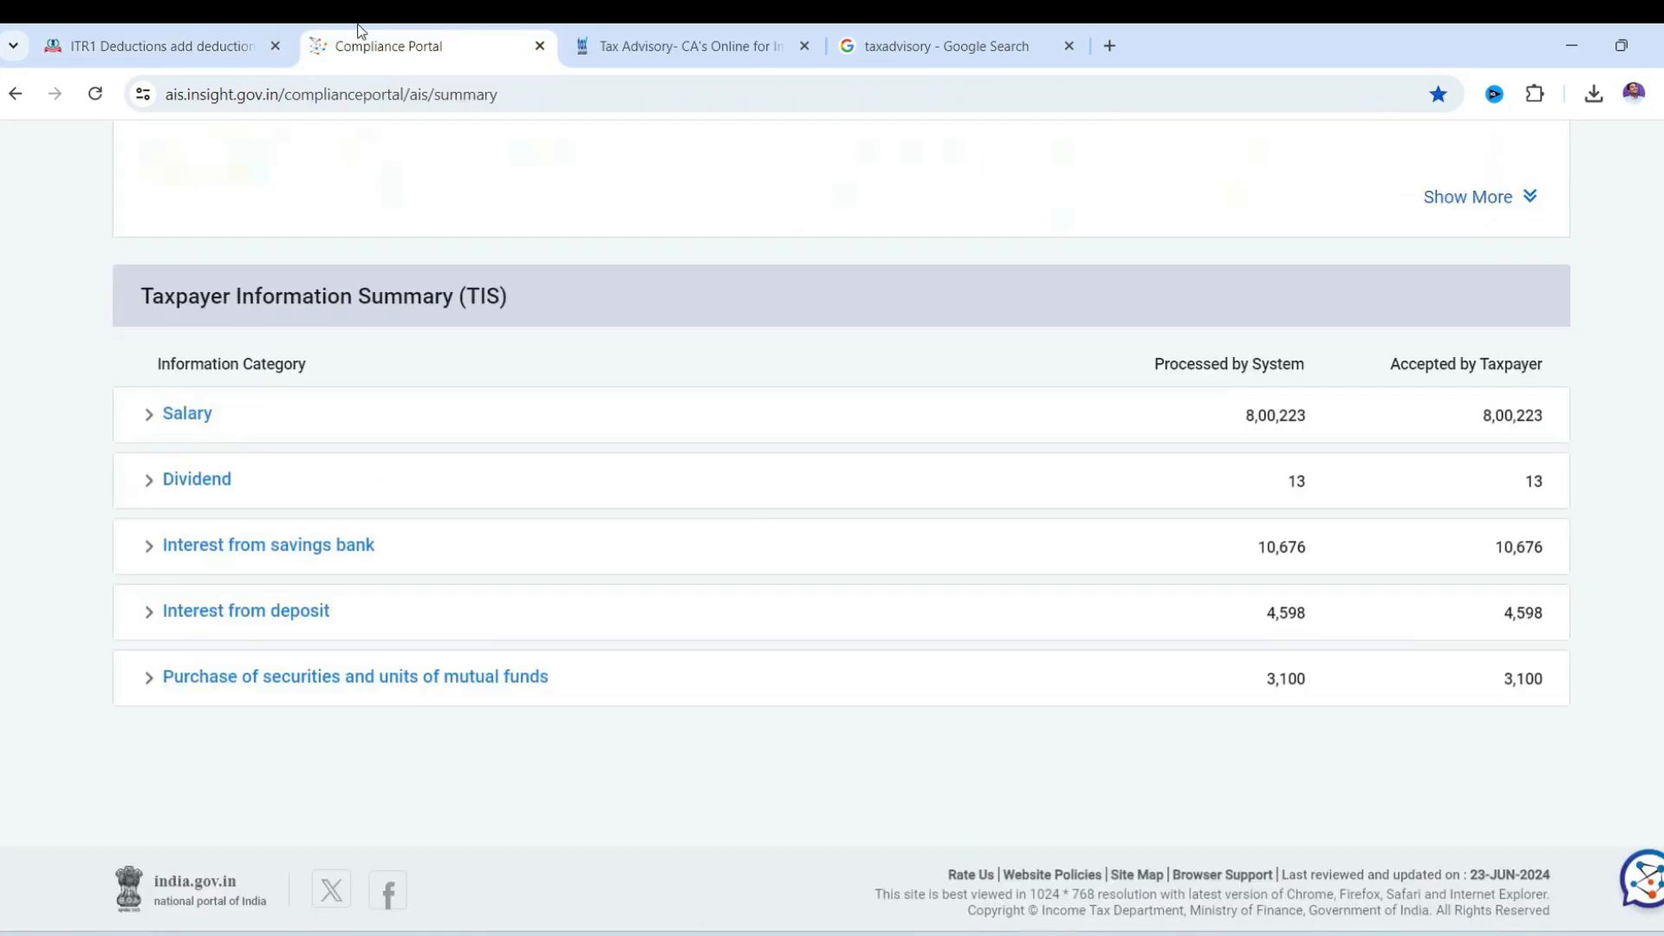
left_click_drag(1322, 555, 1252, 550)
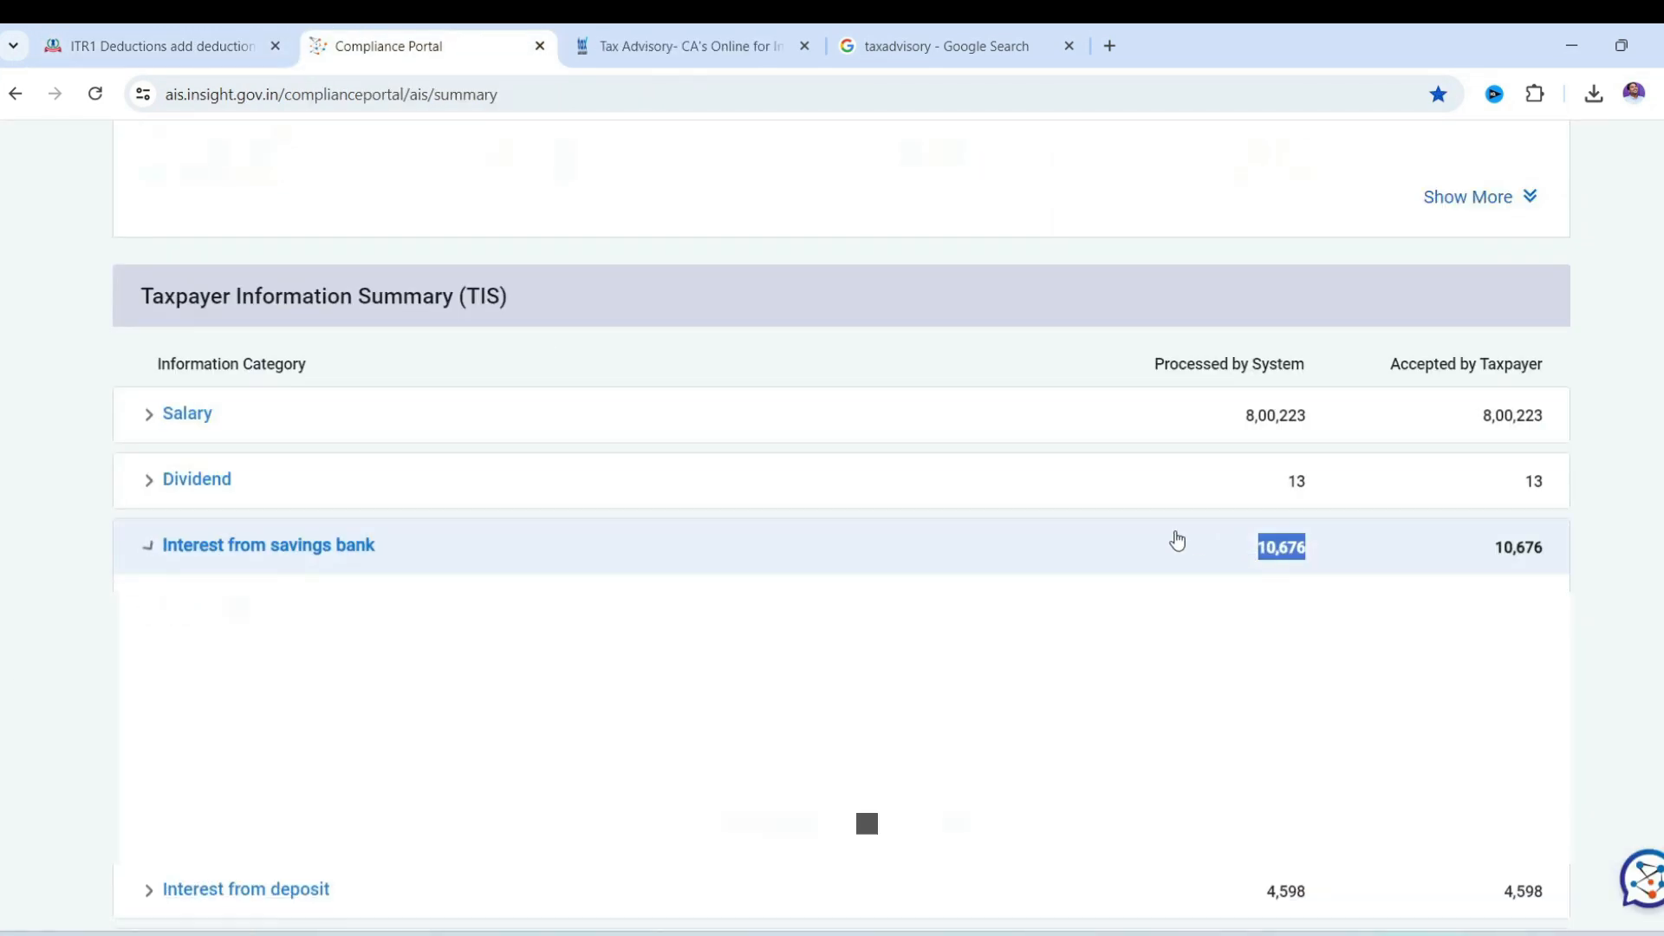
left_click(1047, 538)
left_click(173, 44)
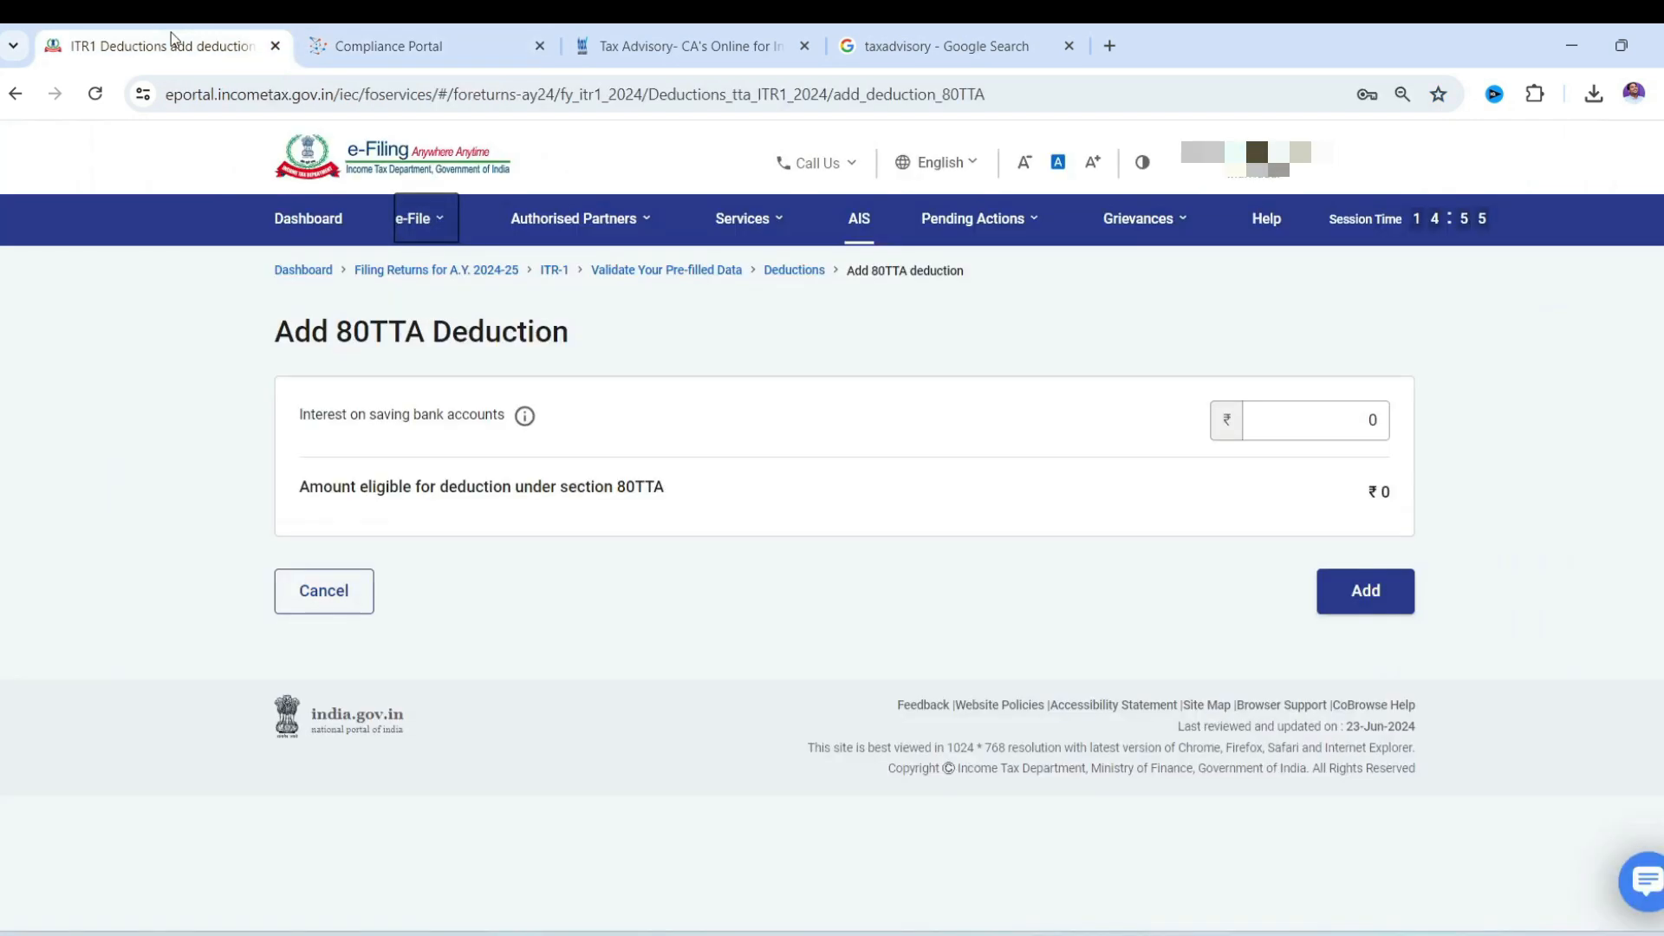
Step: Enter 10000 as interest on saving bank accounts and add the Section 80TTA deduction
left_click(1328, 420)
type("100")
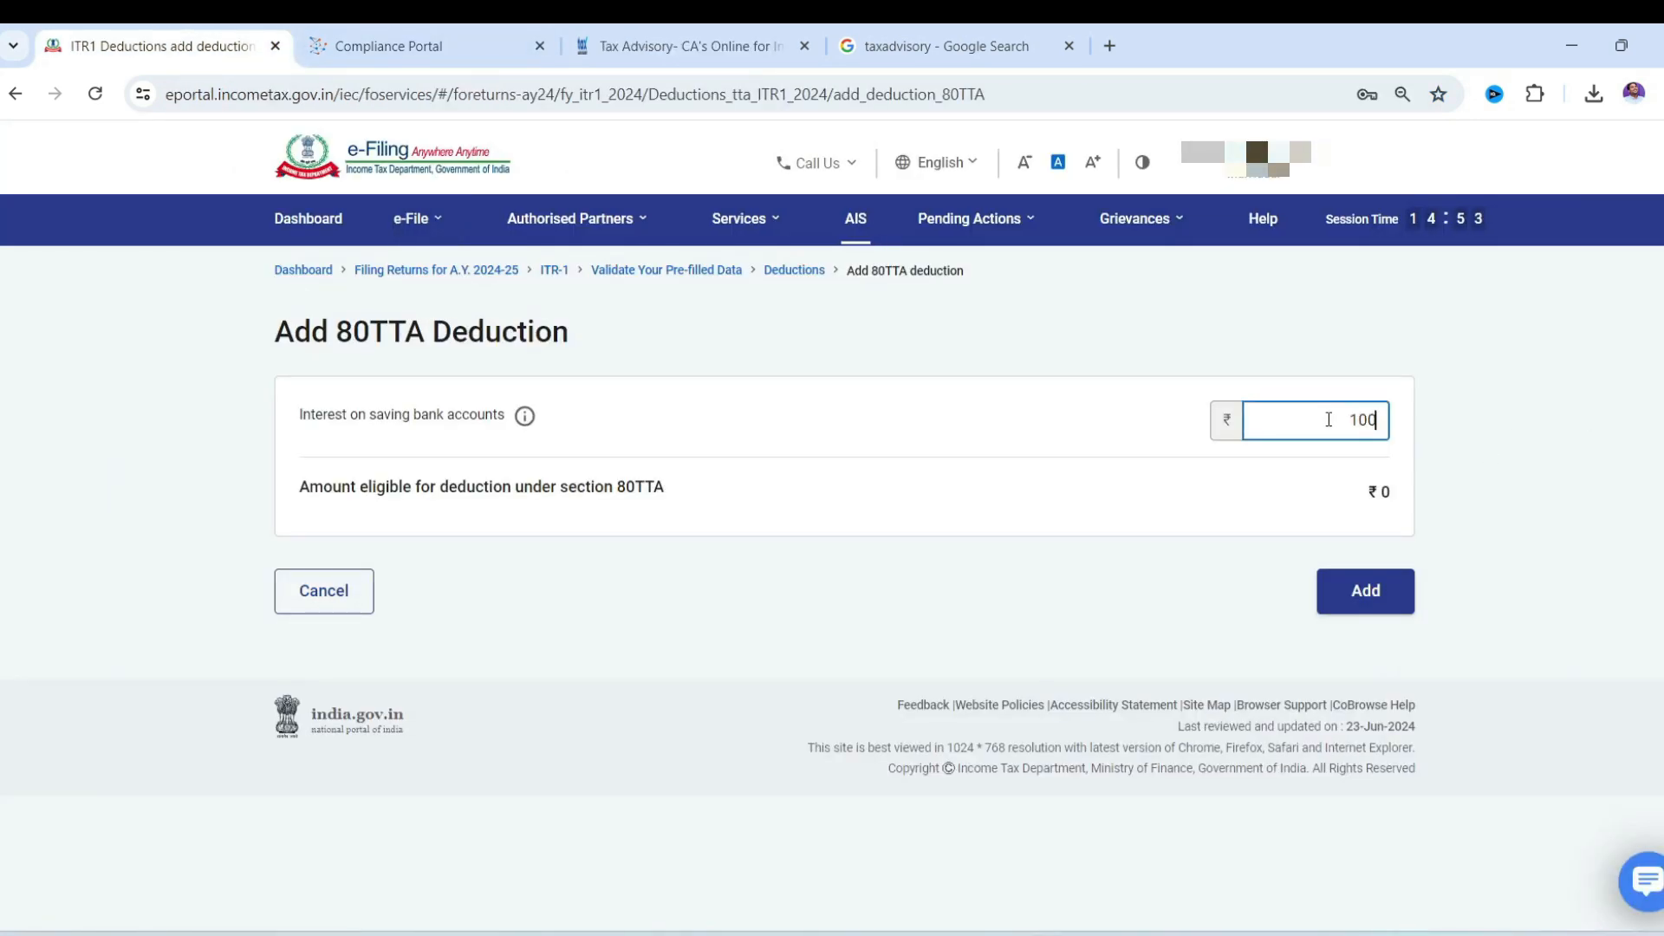
left_click(1514, 520)
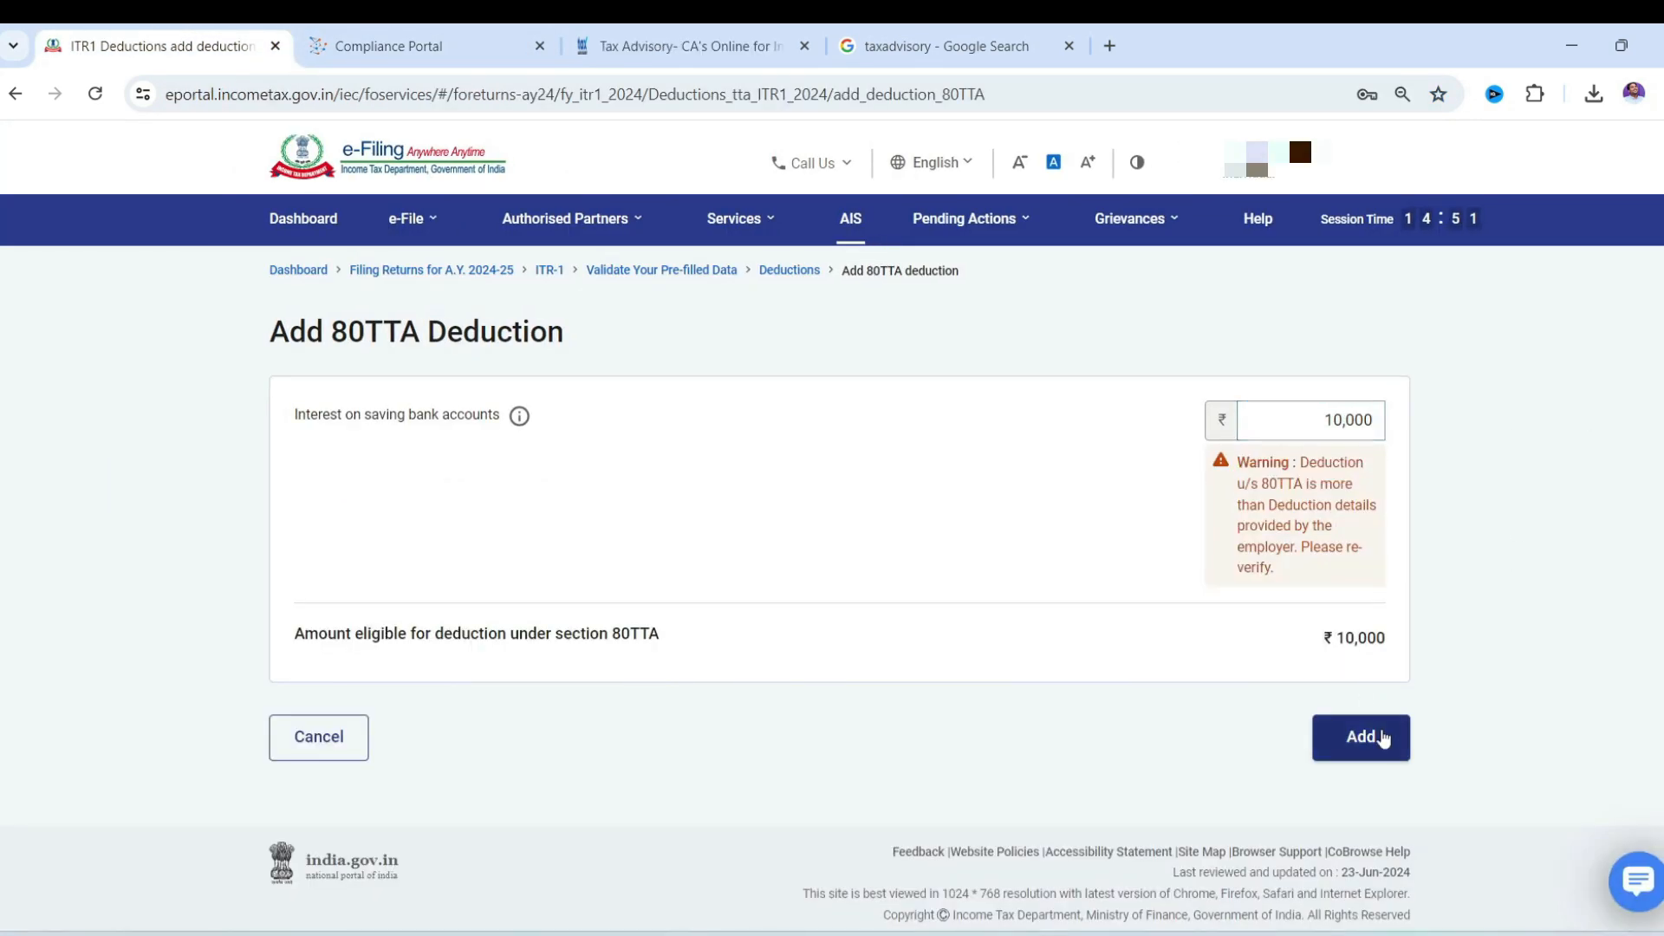
left_click(1378, 737)
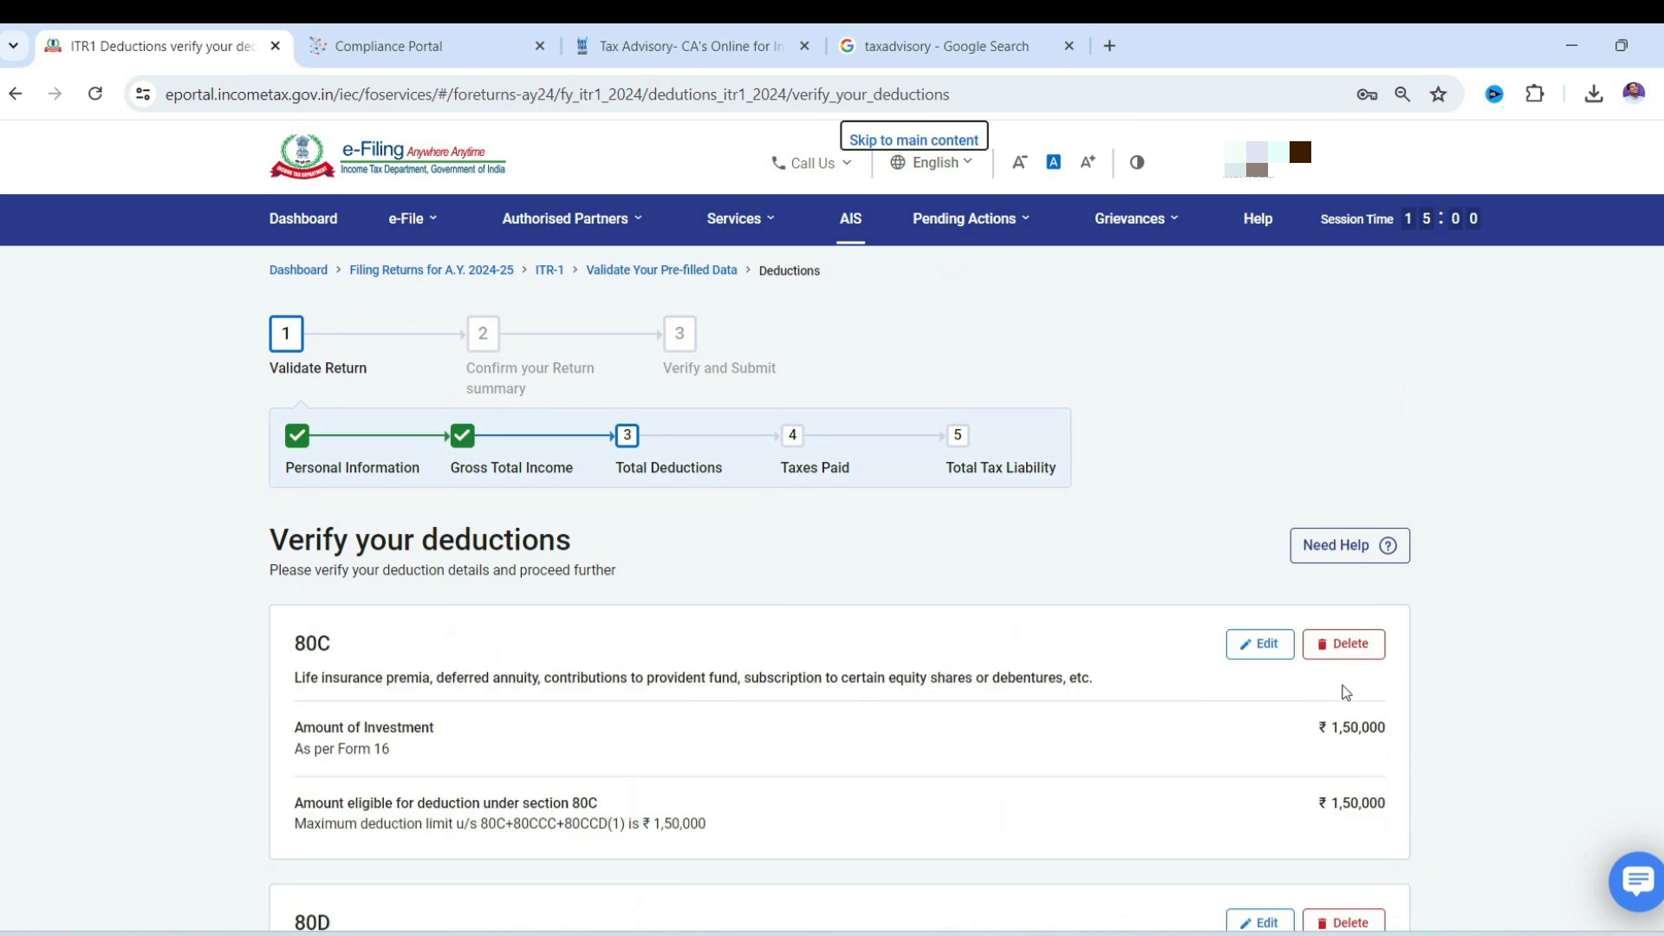
Step: Review the 80C, 80D and 80TTA entries with the total, and confirm the deductions
scroll(1344, 691, "down", 10)
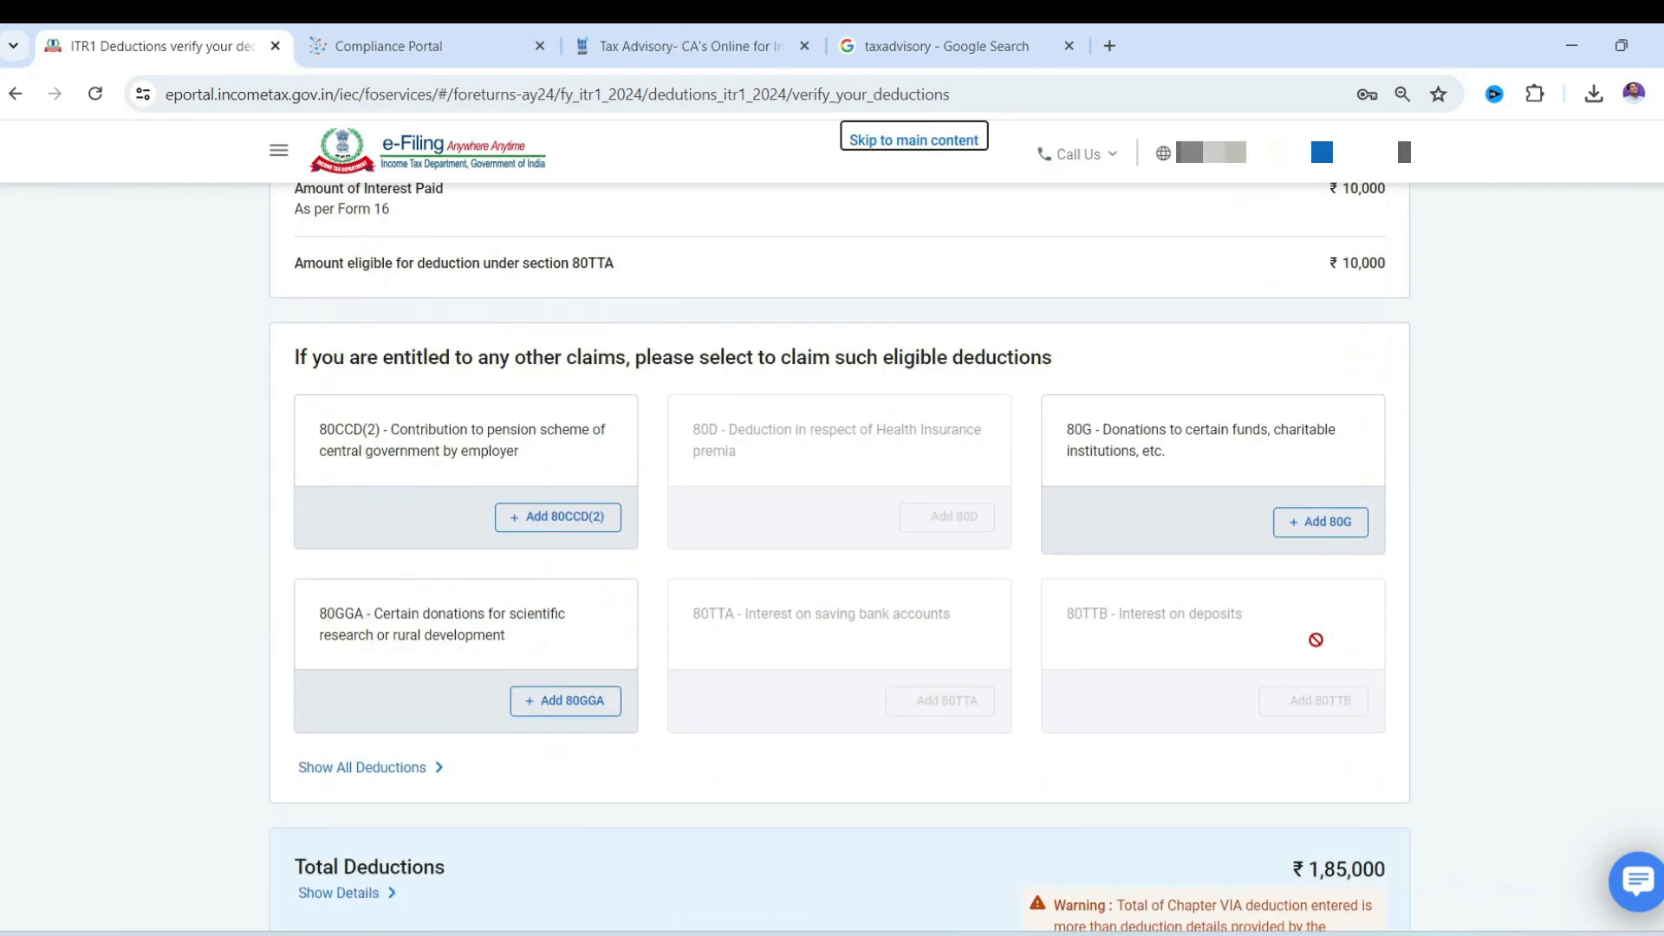
scroll(745, 685, "up", 4)
scroll(752, 667, "up", 5)
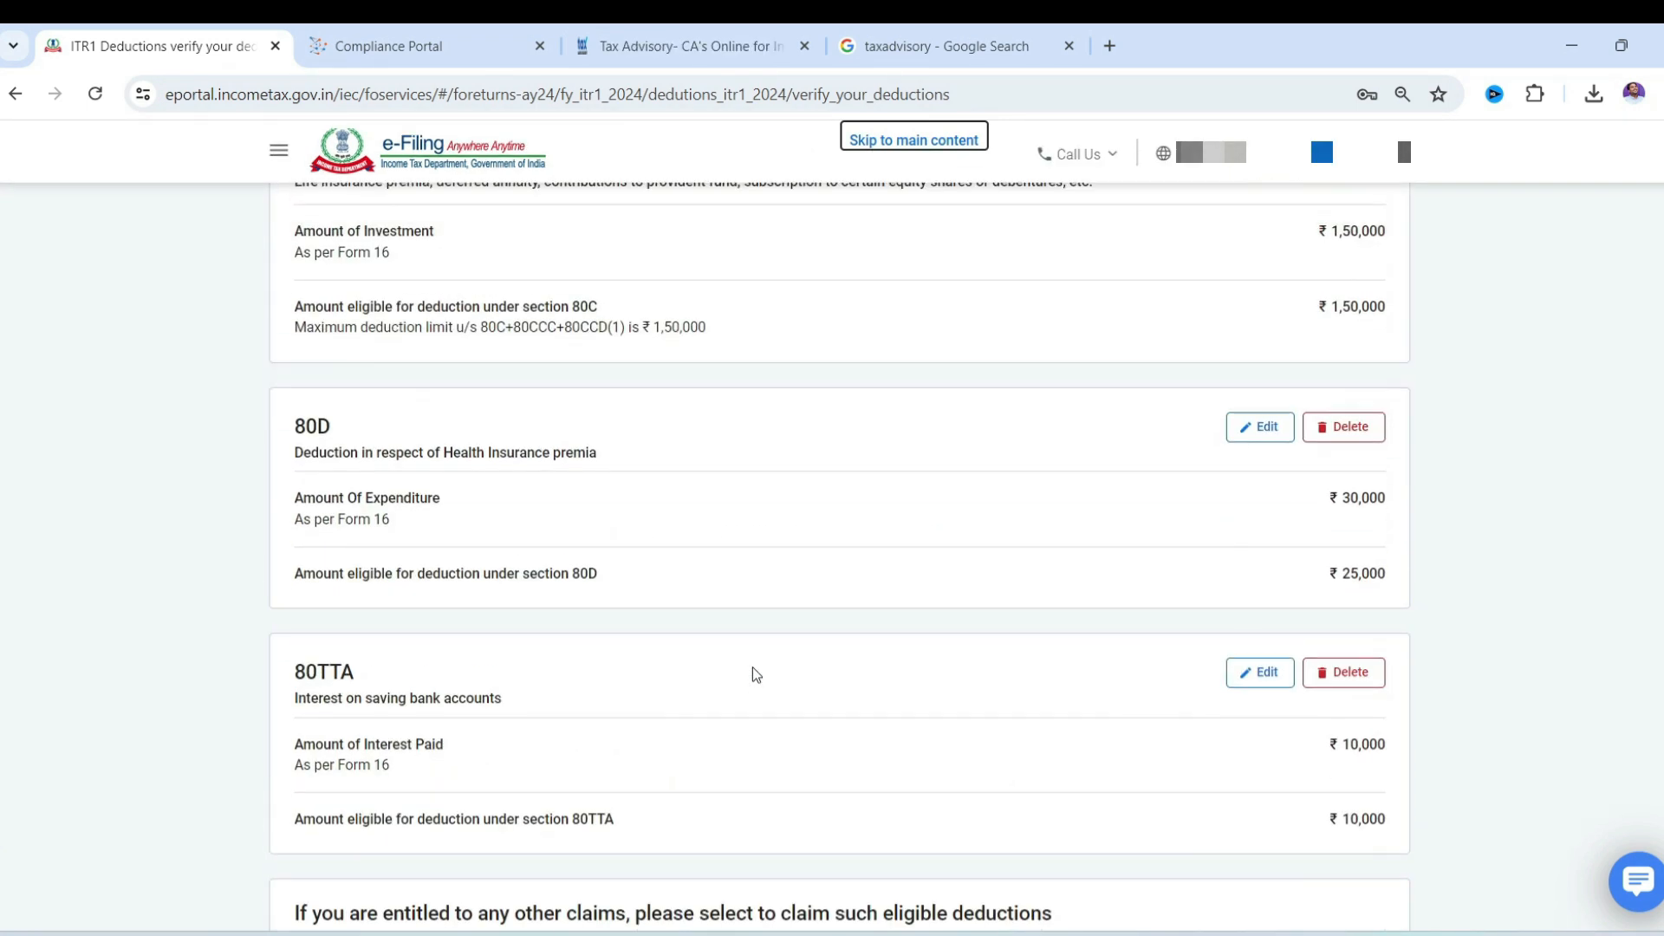
scroll(758, 677, "down", 3)
scroll(758, 676, "down", 3)
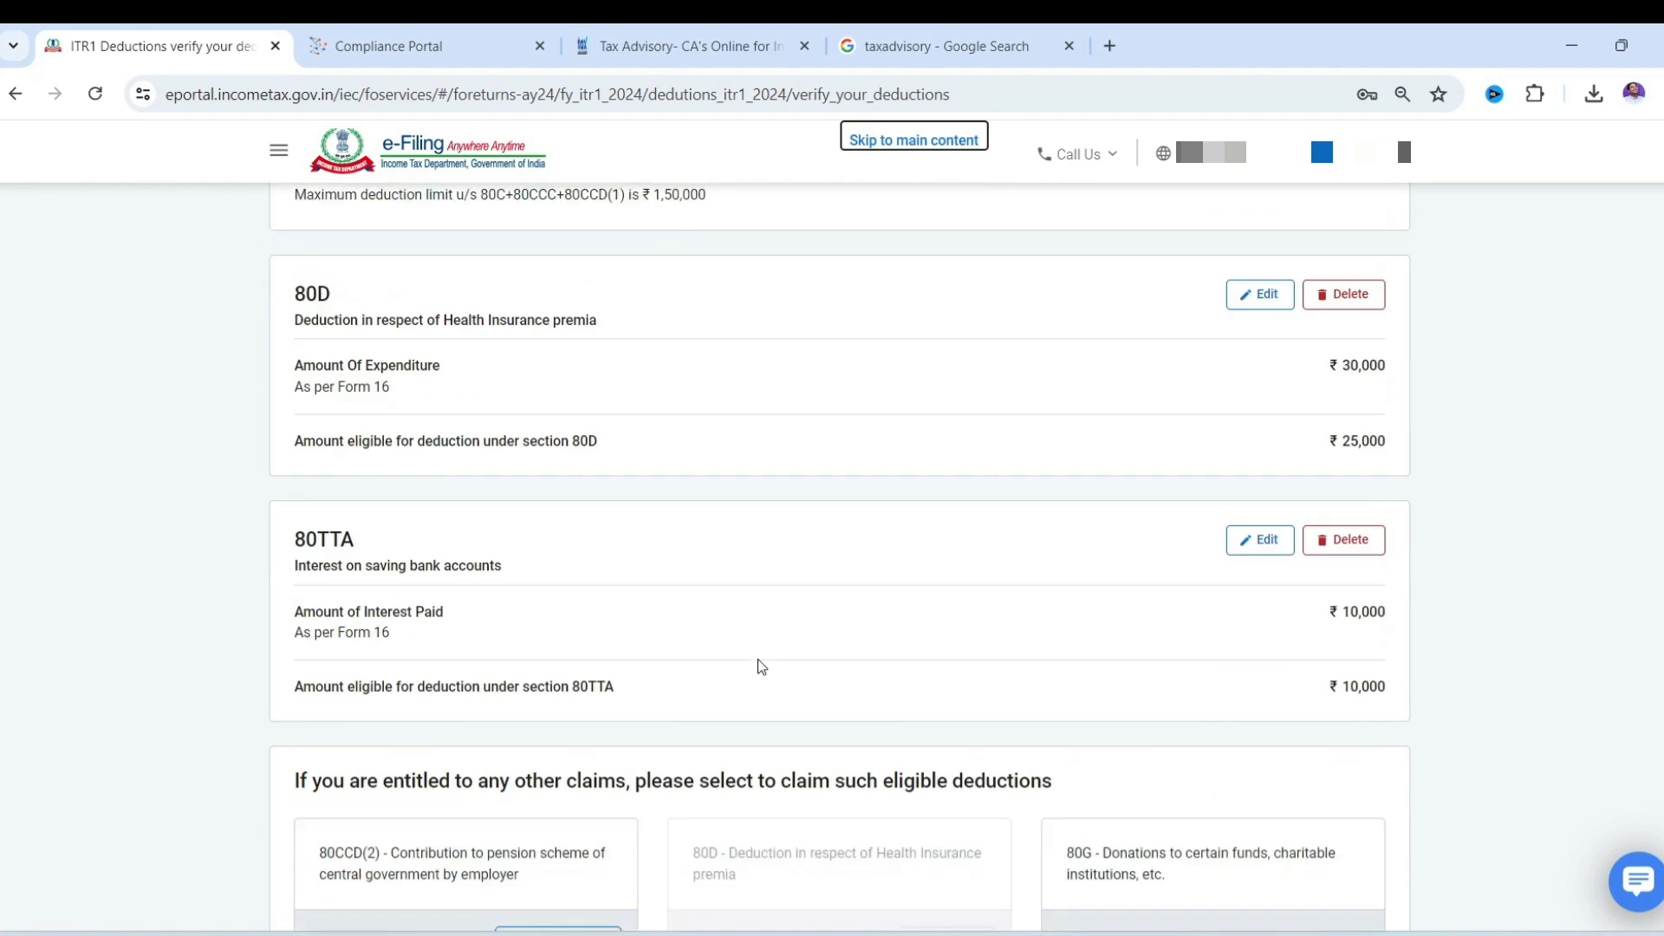
scroll(733, 686, "down", 5)
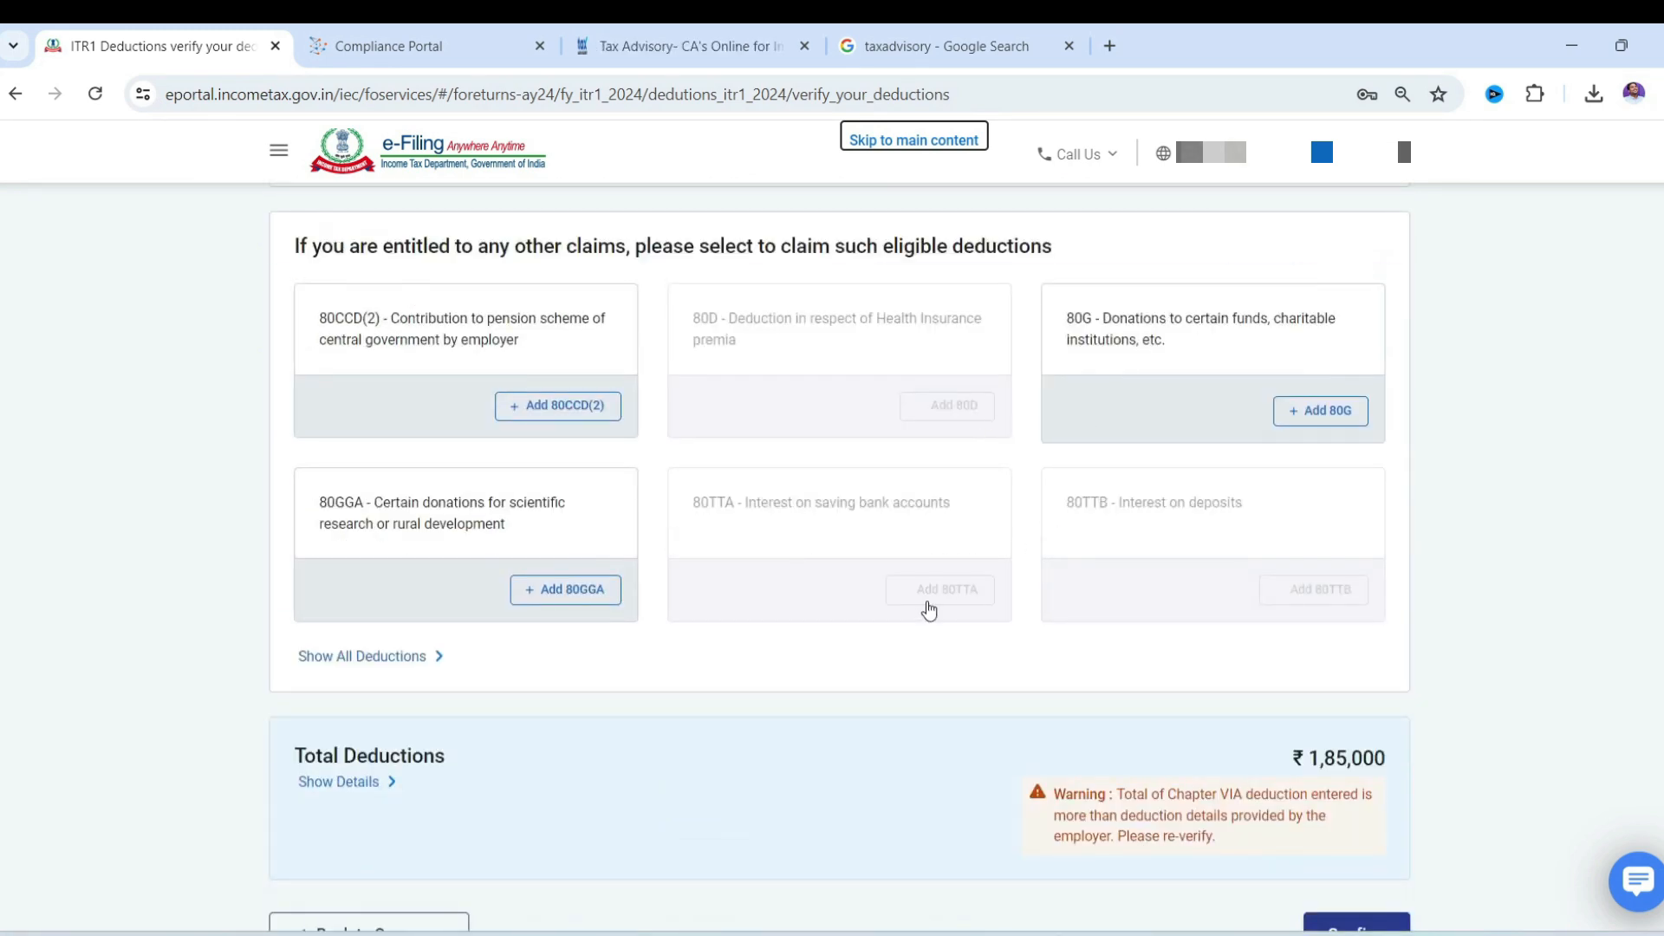
scroll(1003, 746, "down", 3)
left_click(1369, 733)
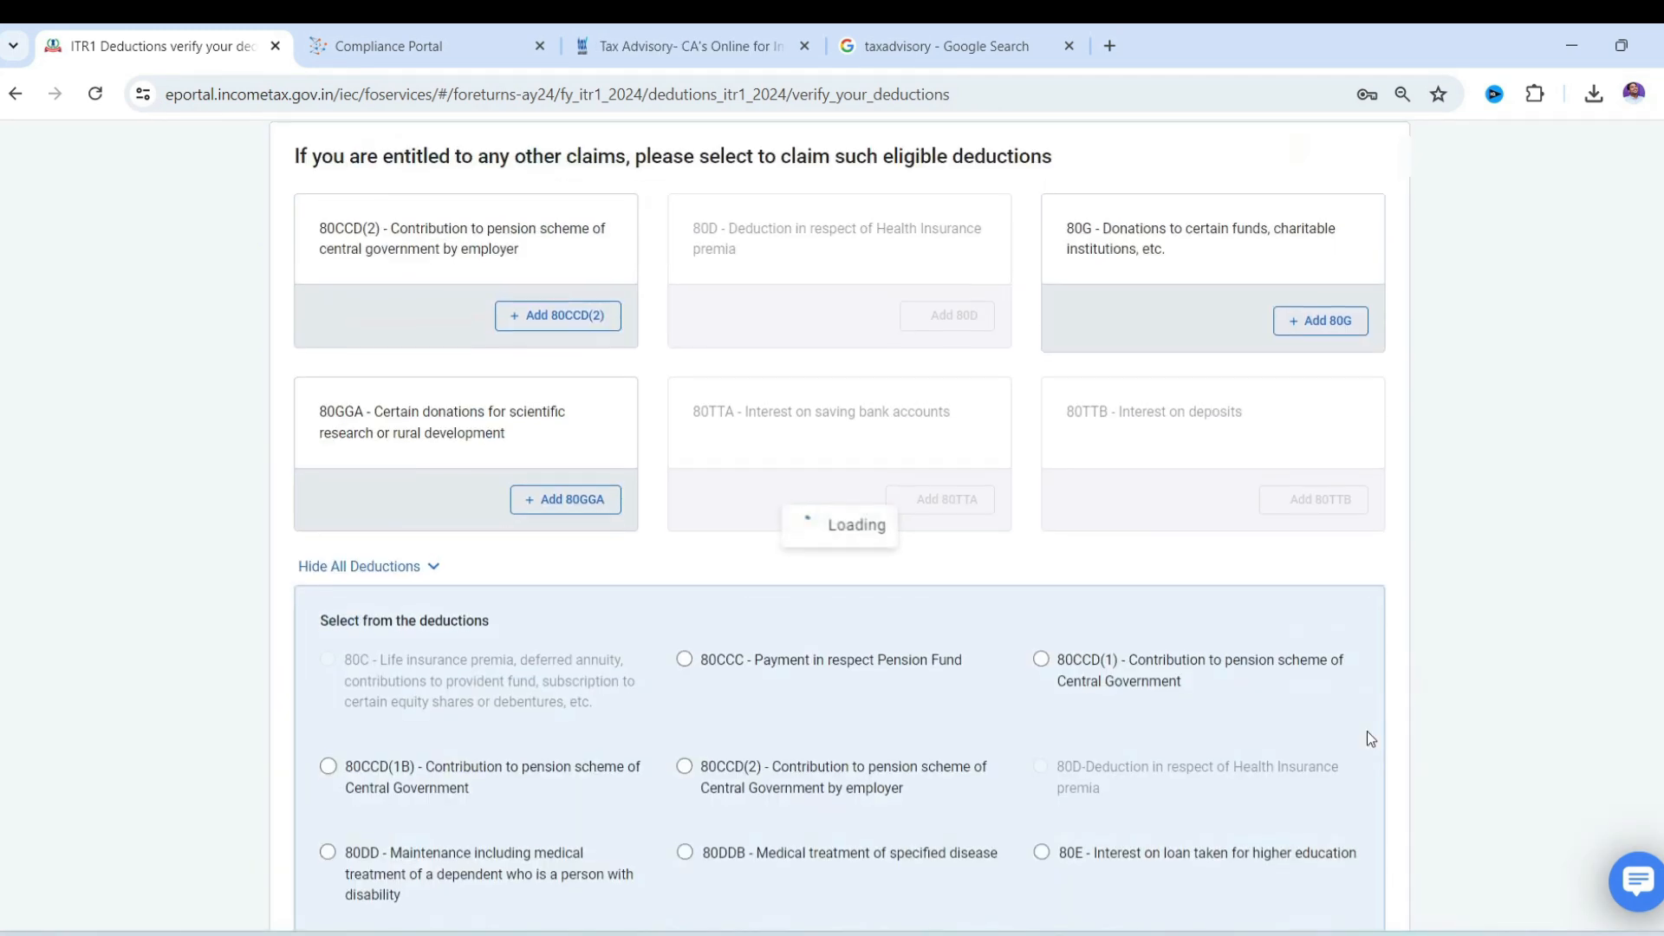
Step: Reopen the Gross Total Income section from the return summary and open the house property breakup details
scroll(1007, 701, "down", 5)
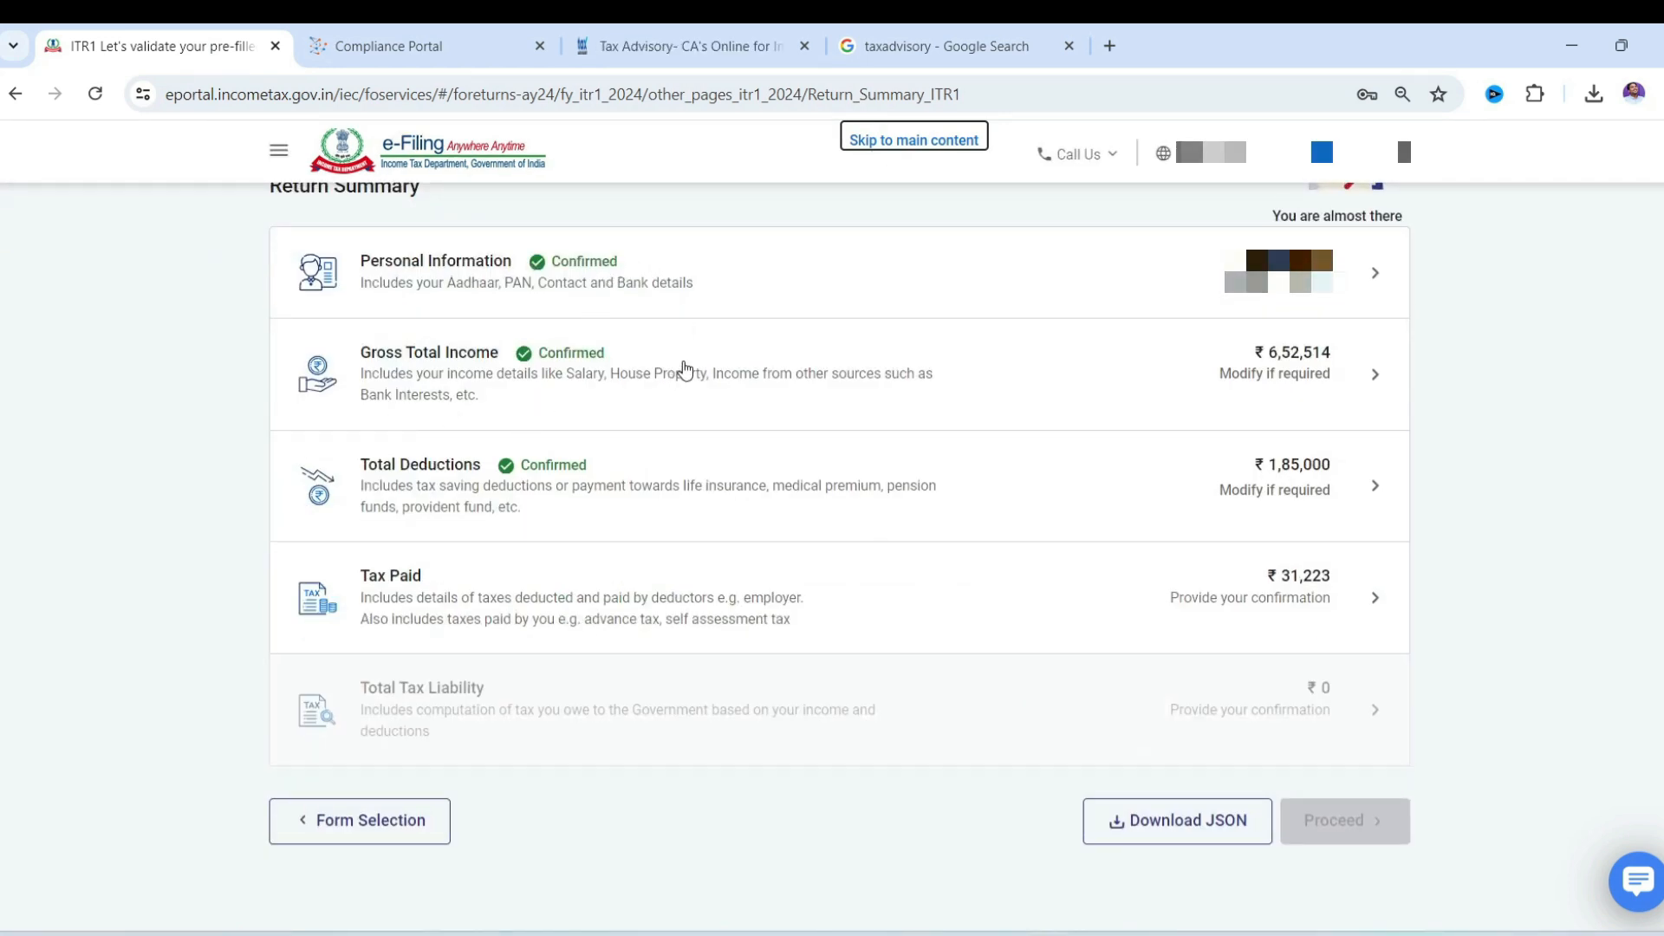
left_click(718, 365)
scroll(647, 548, "down", 10)
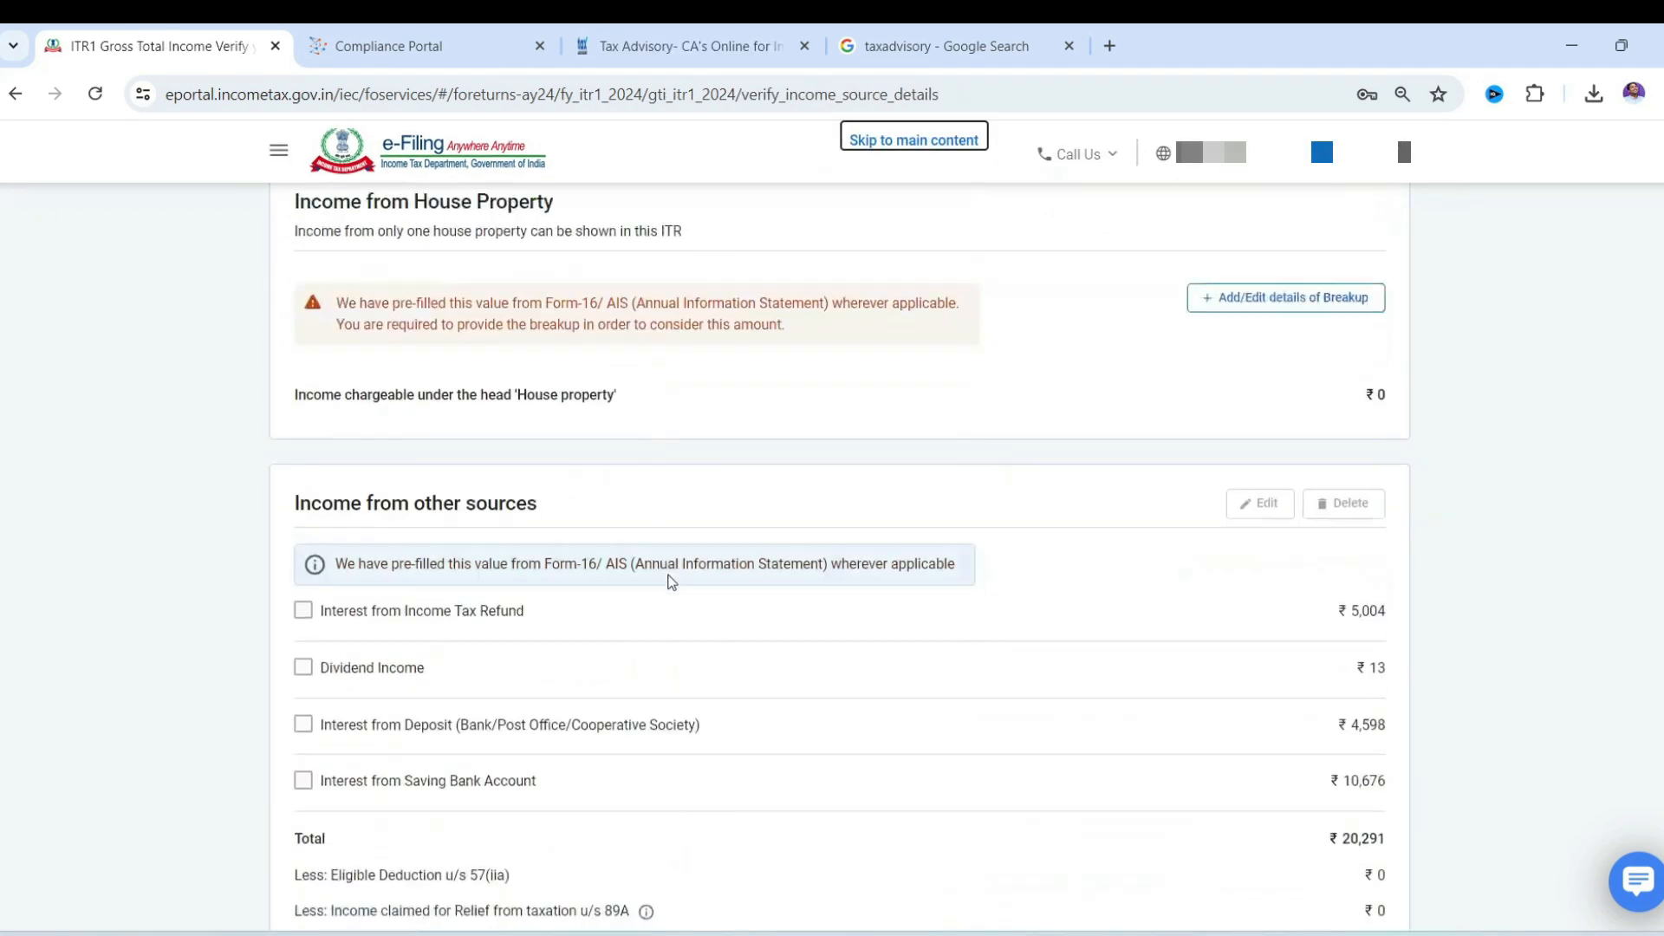
left_click(1252, 302)
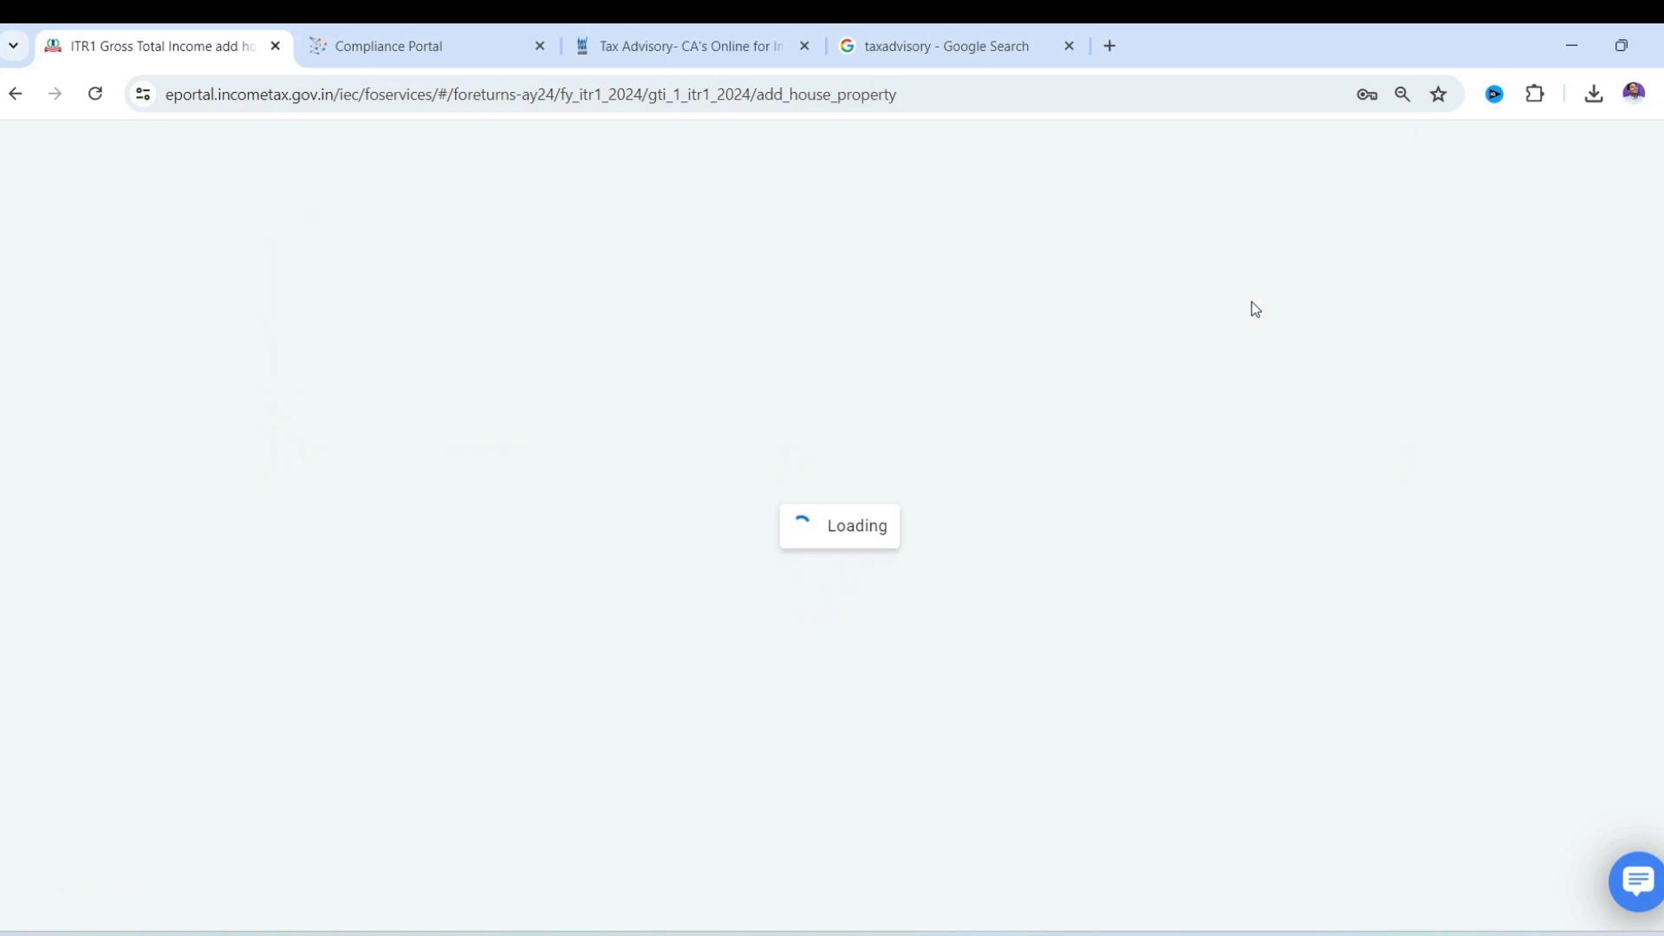
Step: Choose Self Occupied as the house property type, examine the interest payable on borrowed capital entry, and cancel adding the property
left_click(512, 592)
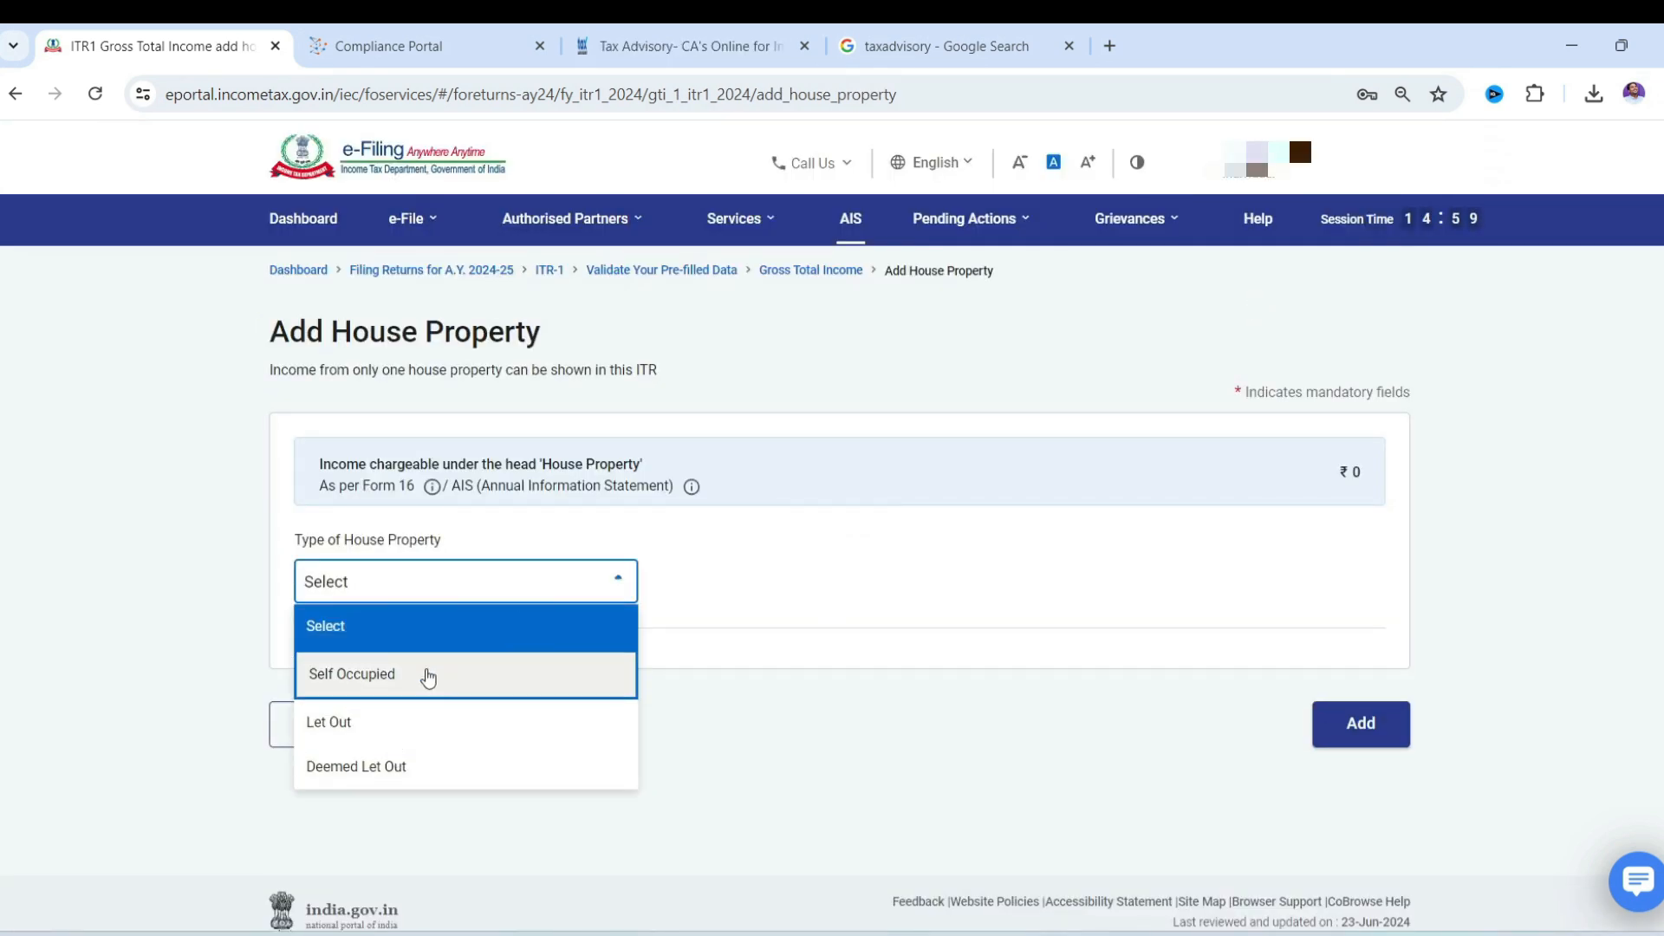
left_click(544, 673)
scroll(605, 634, "down", 3)
left_click_drag(308, 379, 530, 382)
left_click(1251, 383)
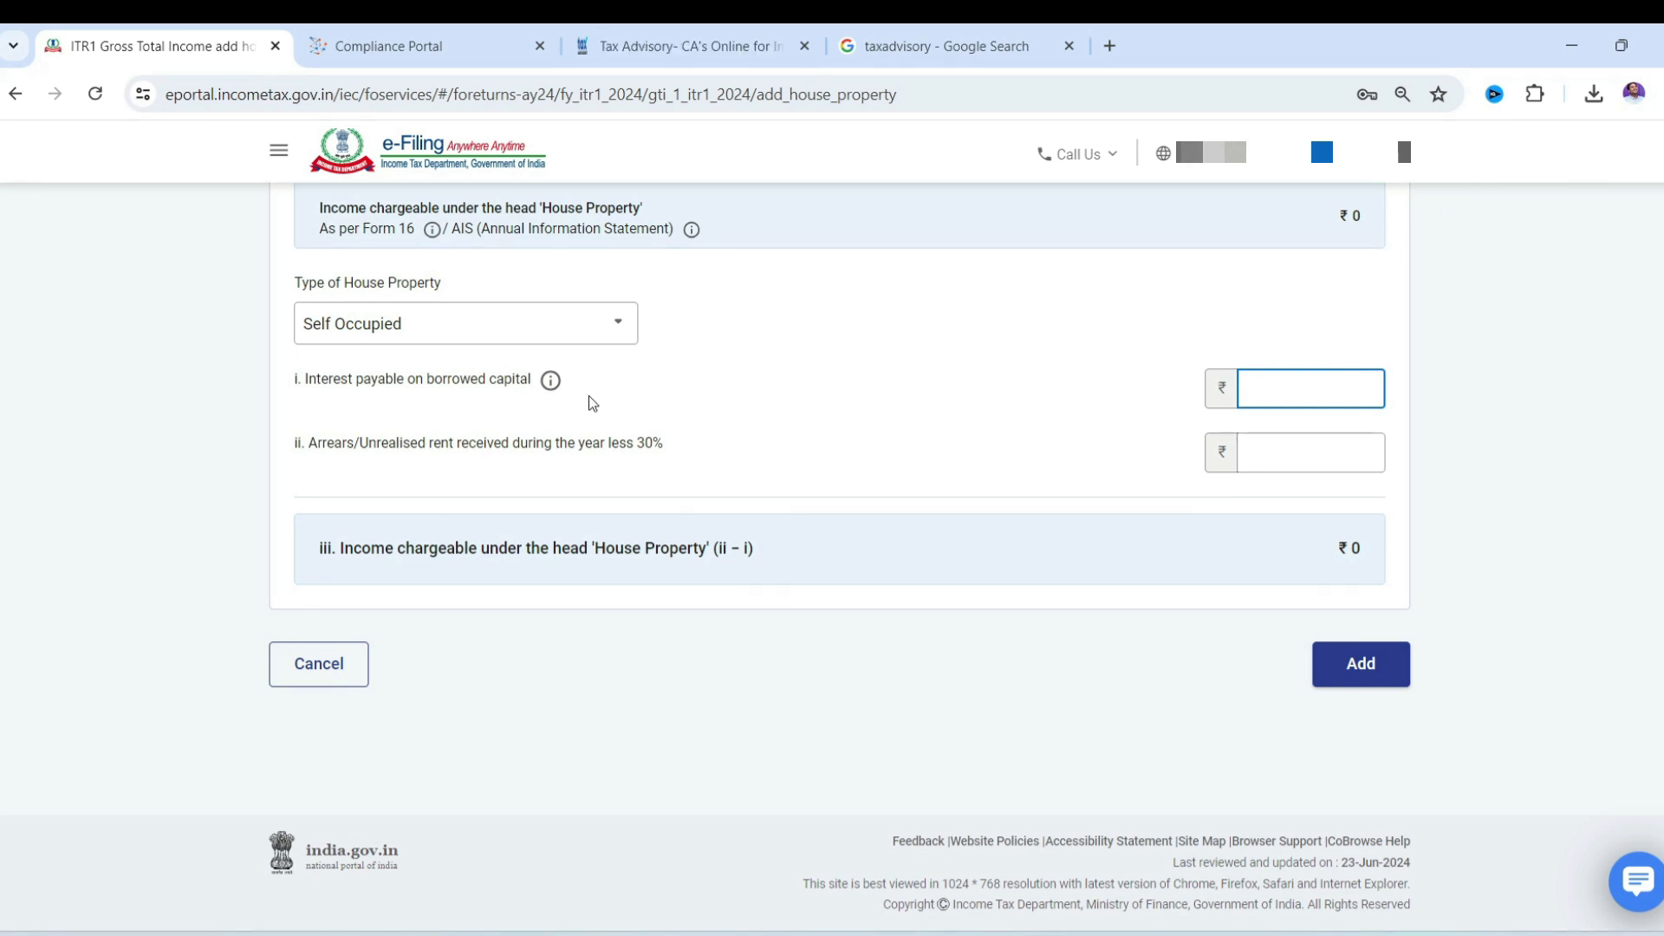
left_click(322, 663)
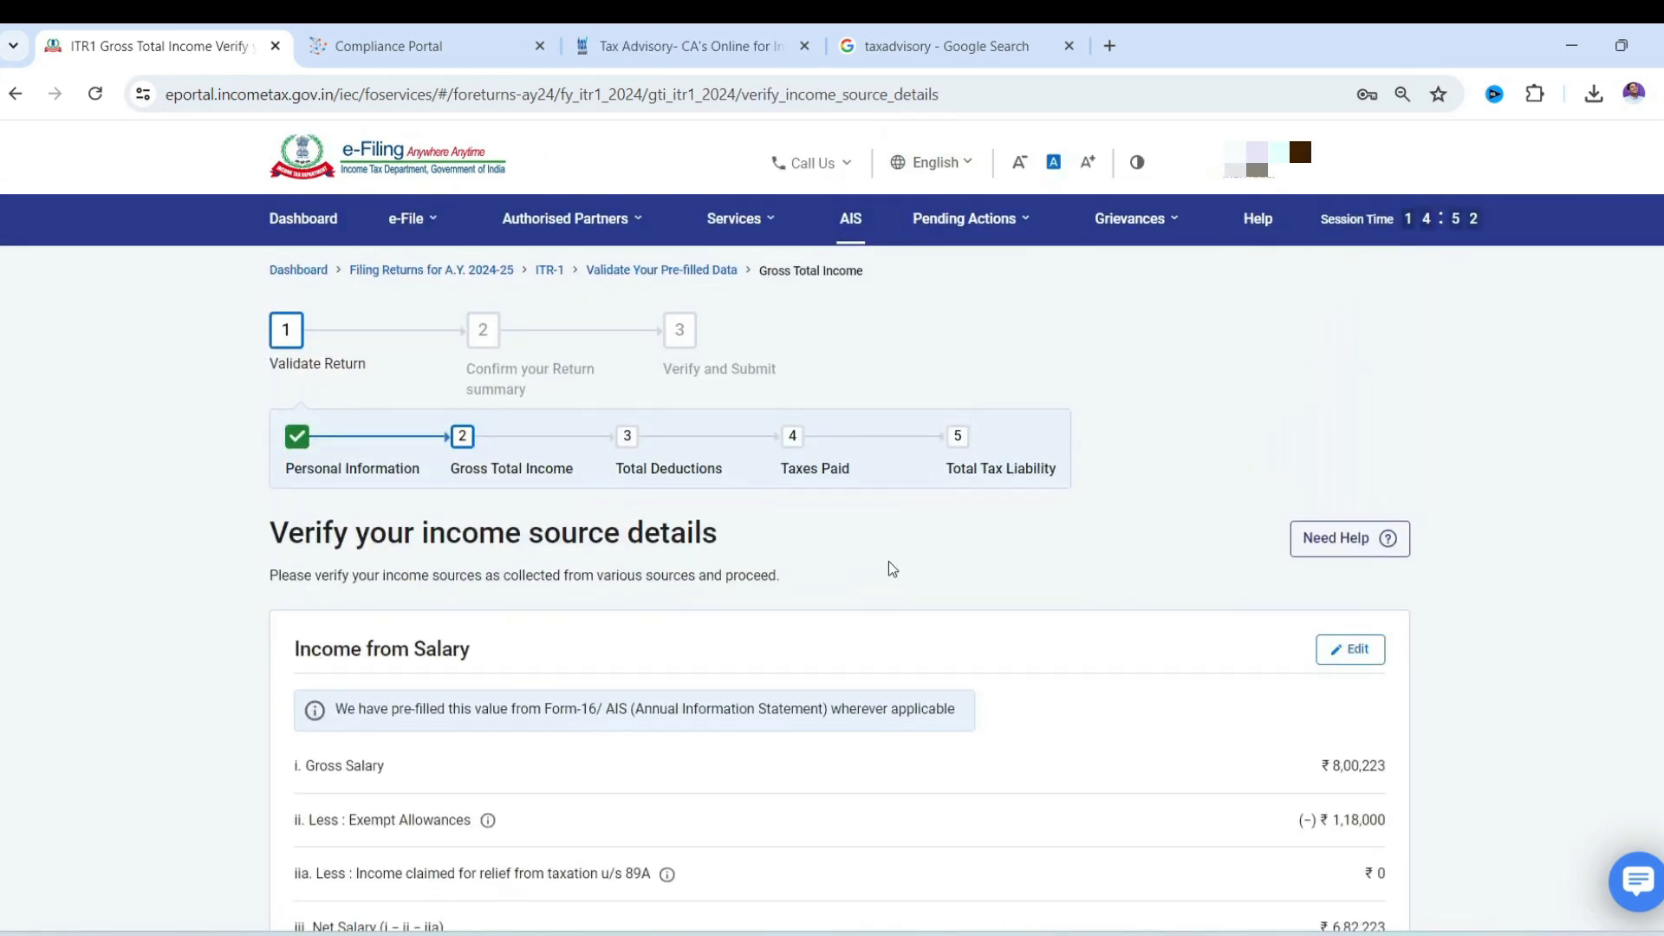
Step: Confirm the Gross Total Income details again and open the Tax Paid section from the return summary
scroll(887, 560, "down", 20)
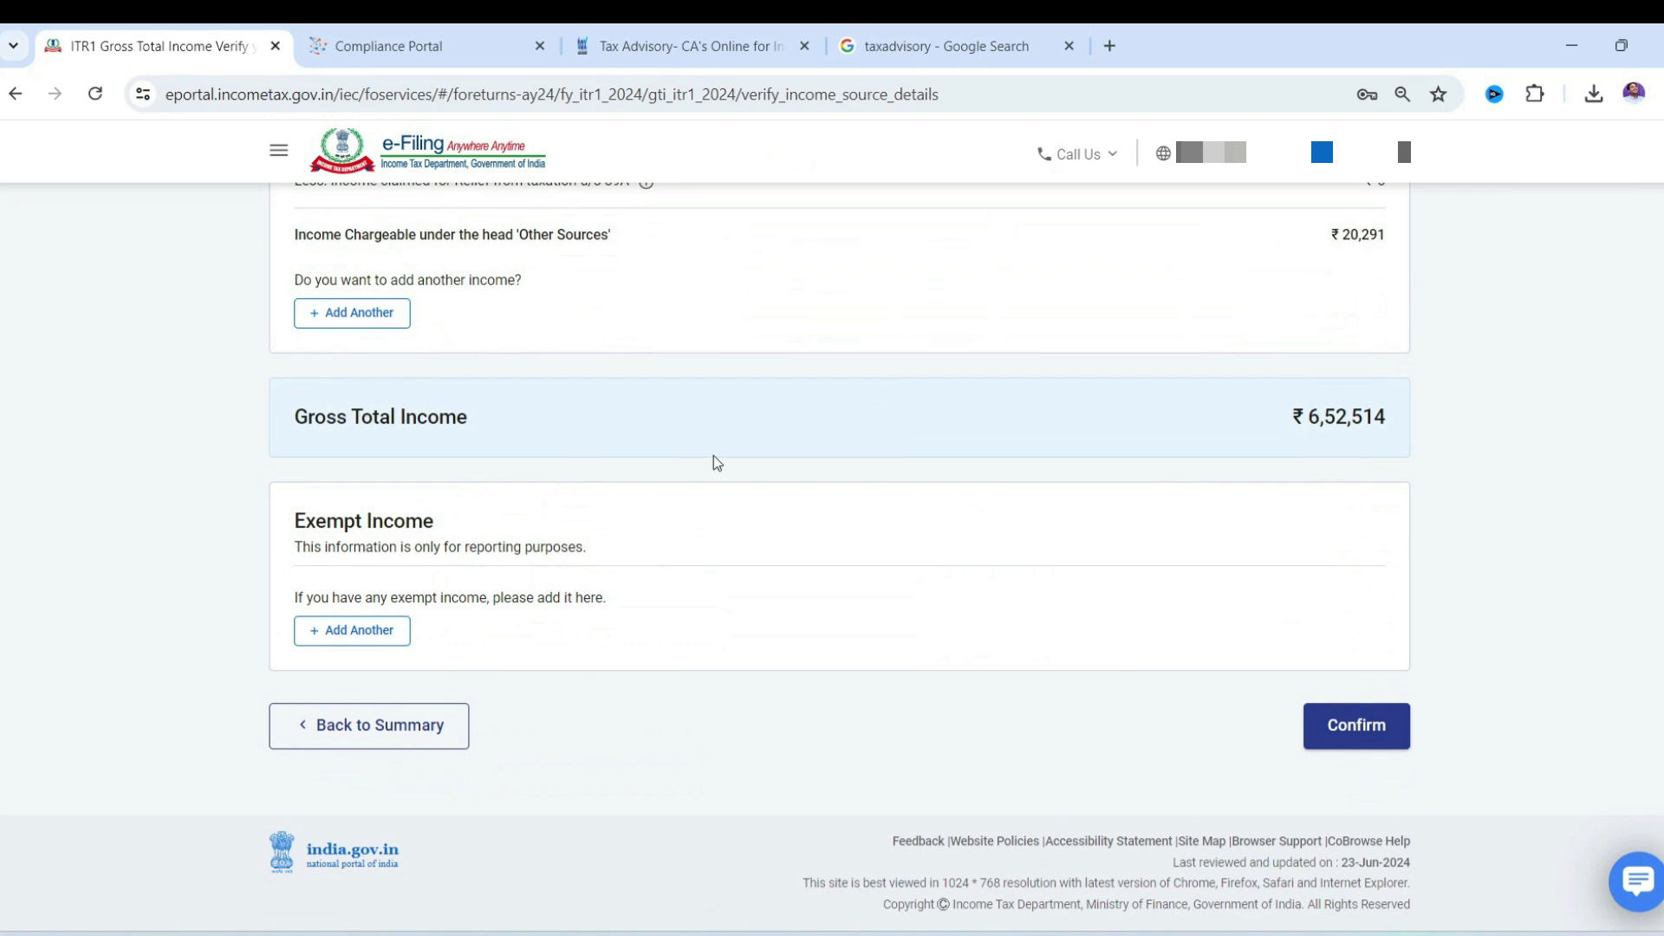
left_click(1354, 721)
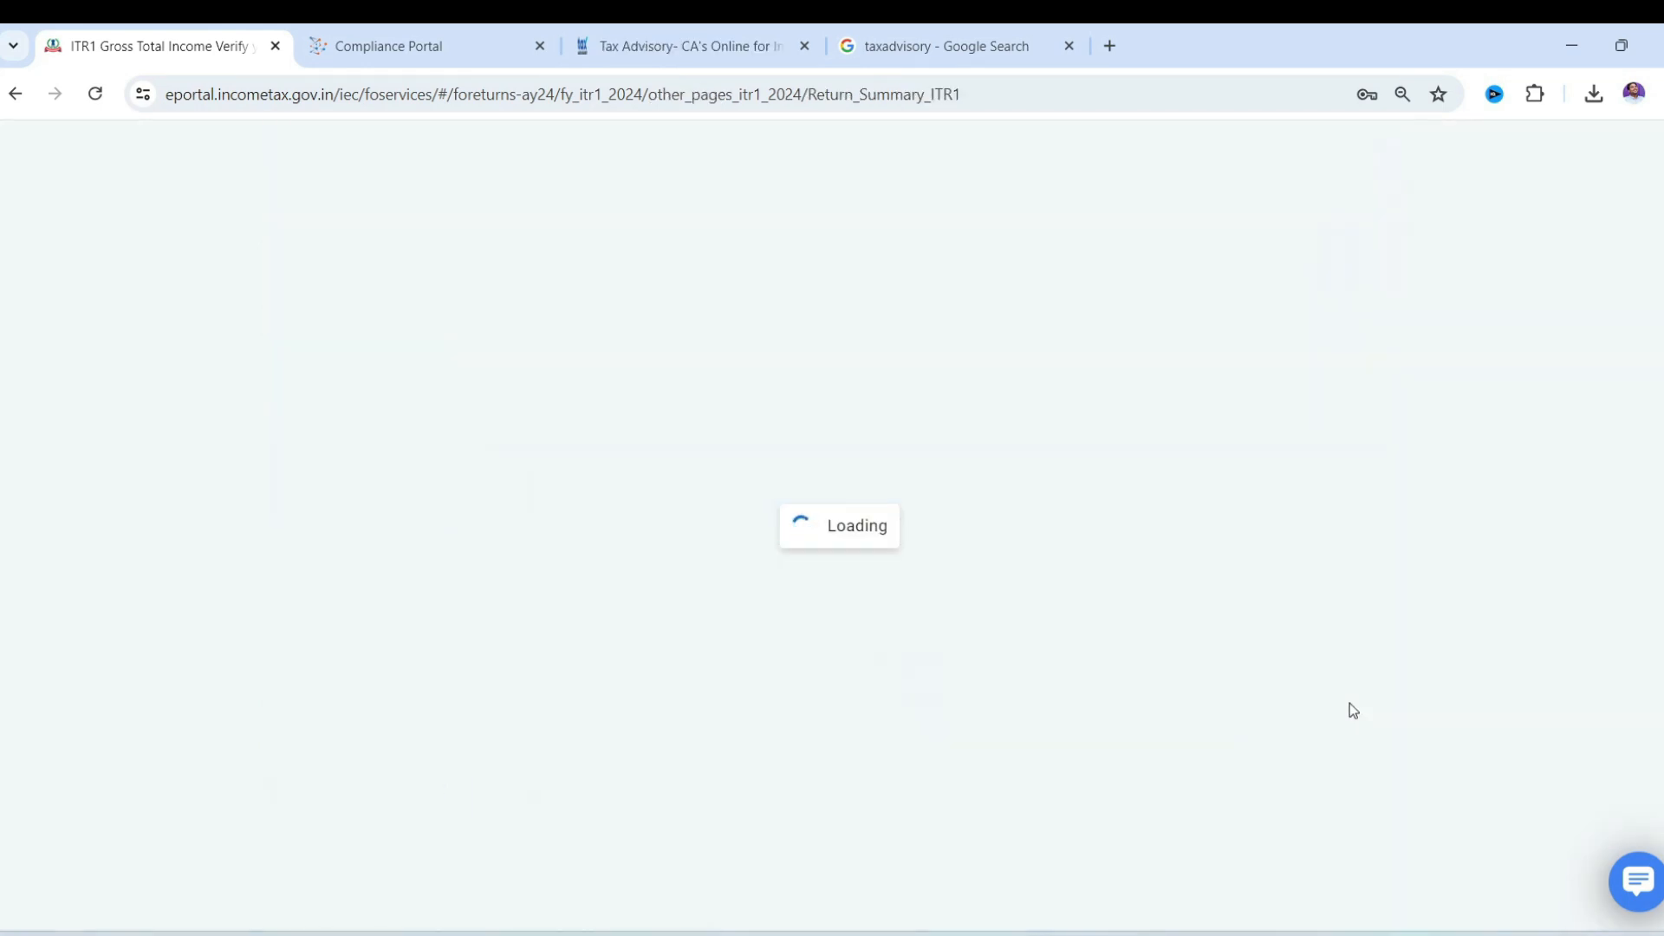
scroll(871, 663, "down", 5)
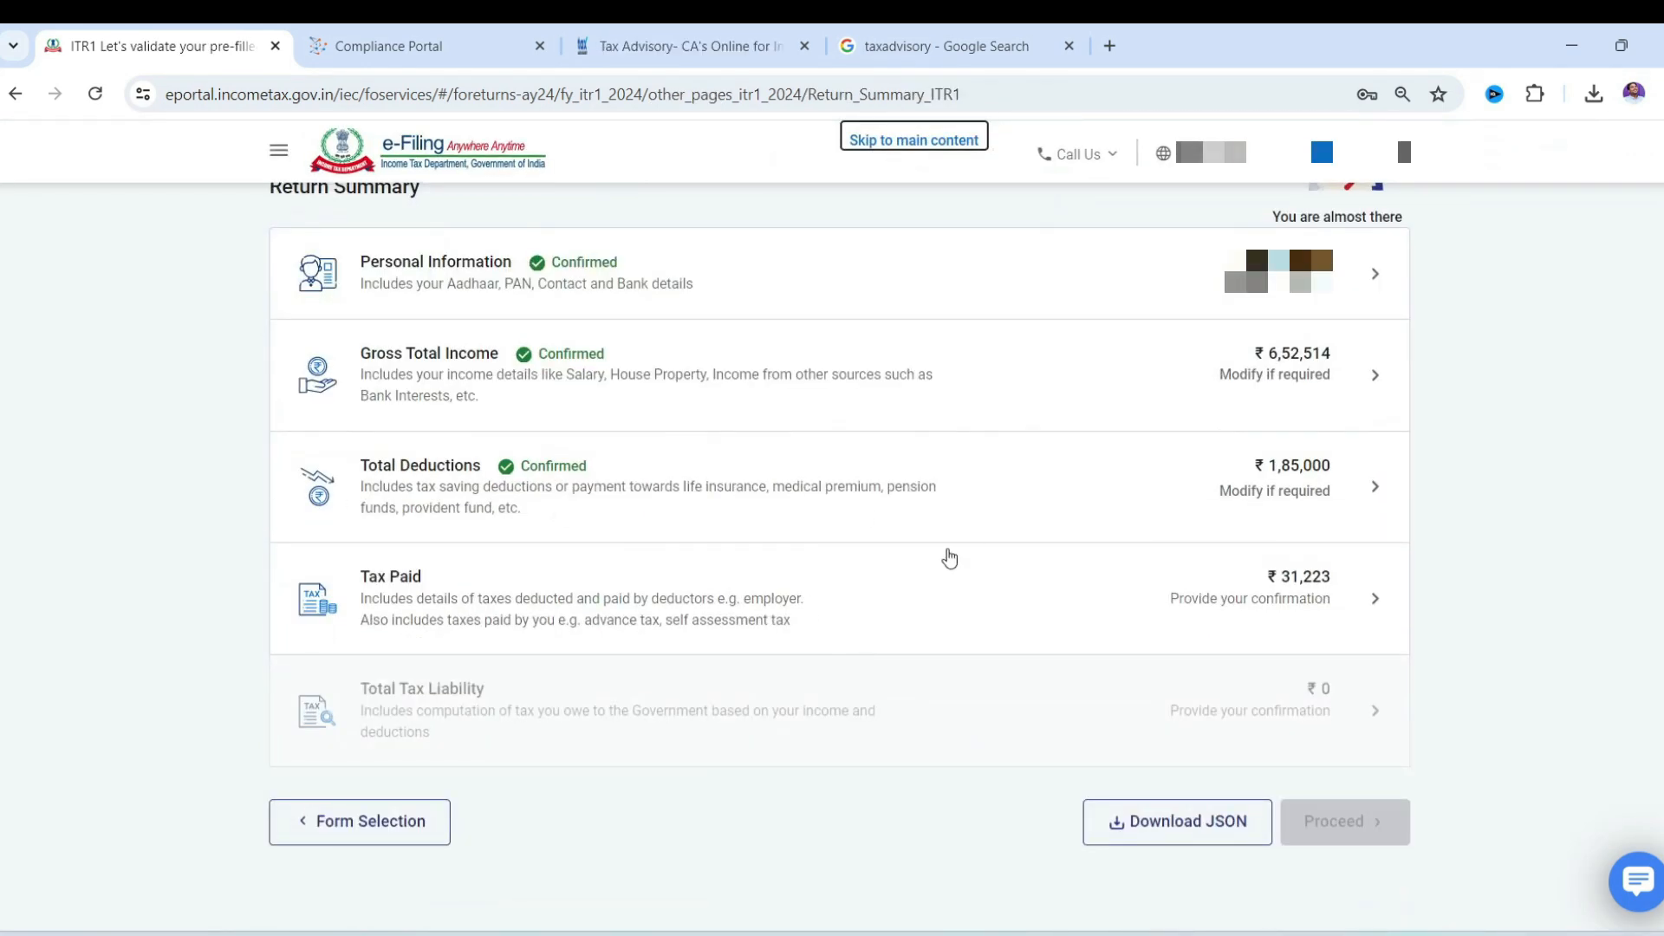
left_click(760, 582)
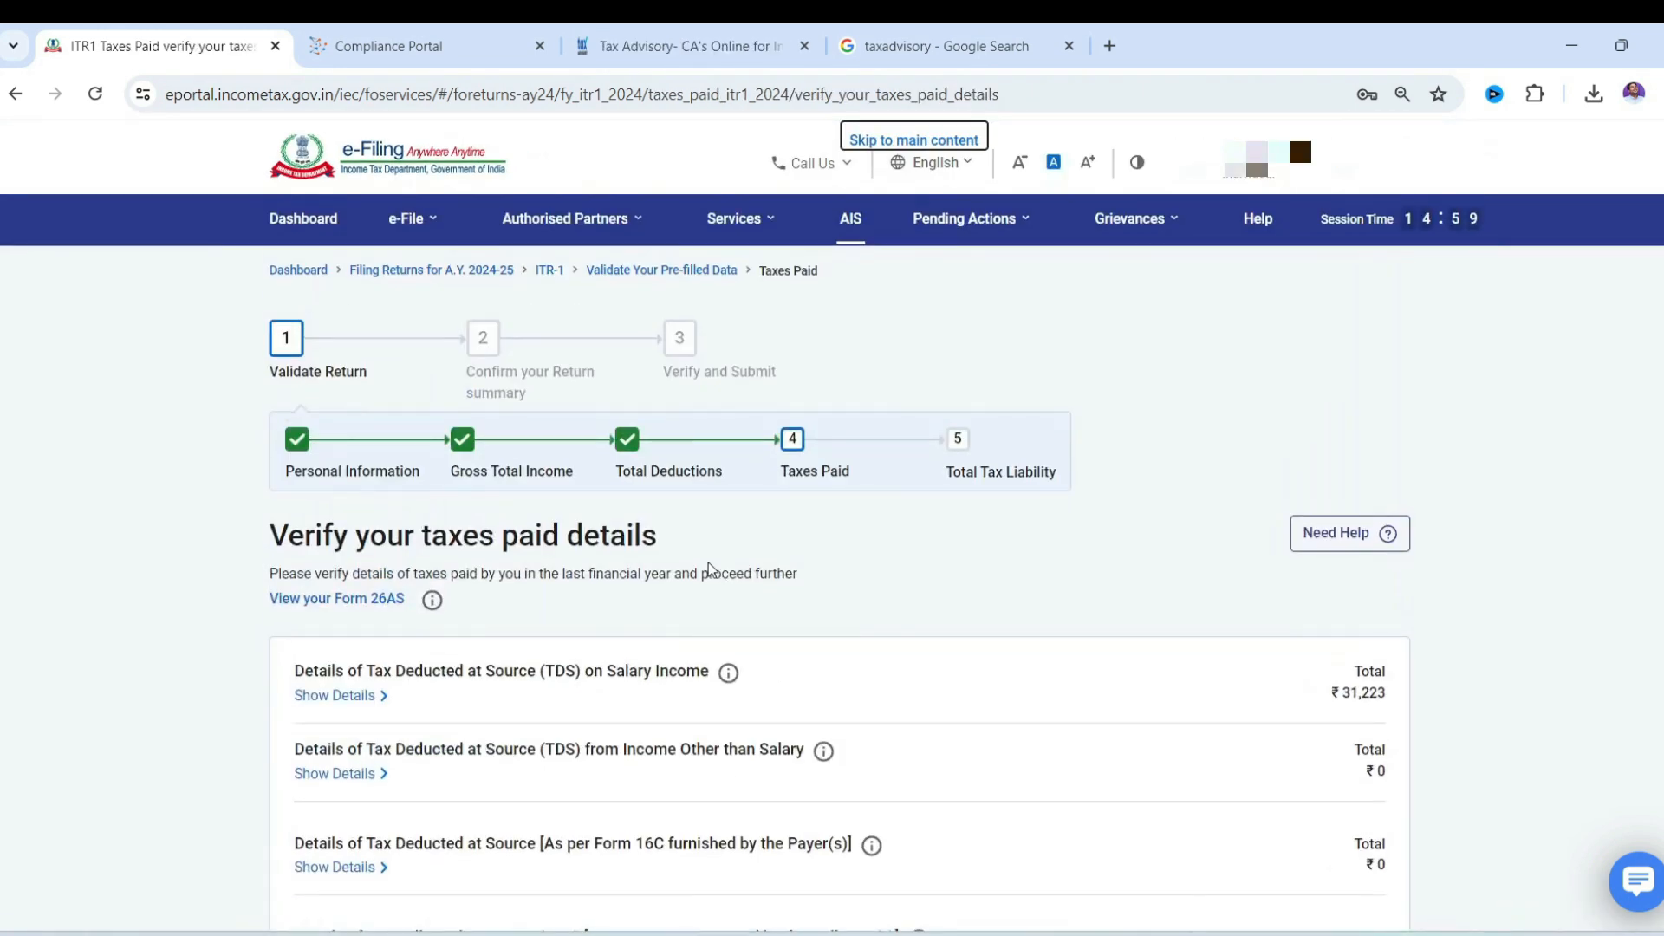
Step: Review and confirm the taxes paid details, and open the Total Tax Liability section
scroll(854, 739, "down", 1)
scroll(849, 732, "down", 3)
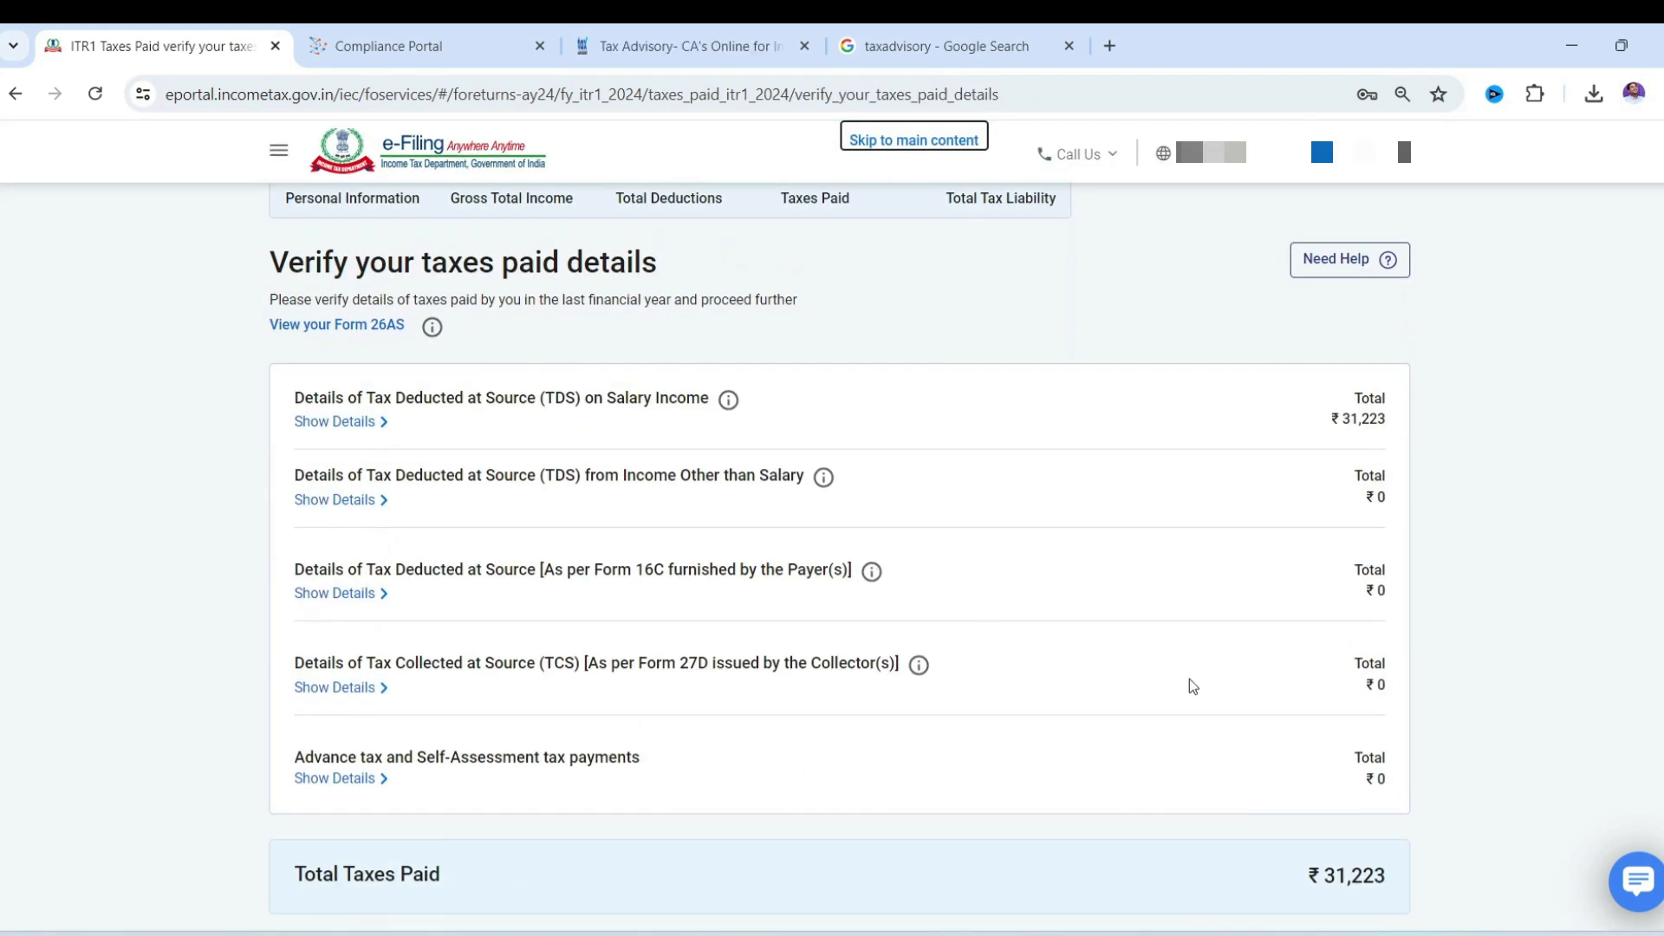
scroll(1189, 679, "down", 3)
left_click(1350, 706)
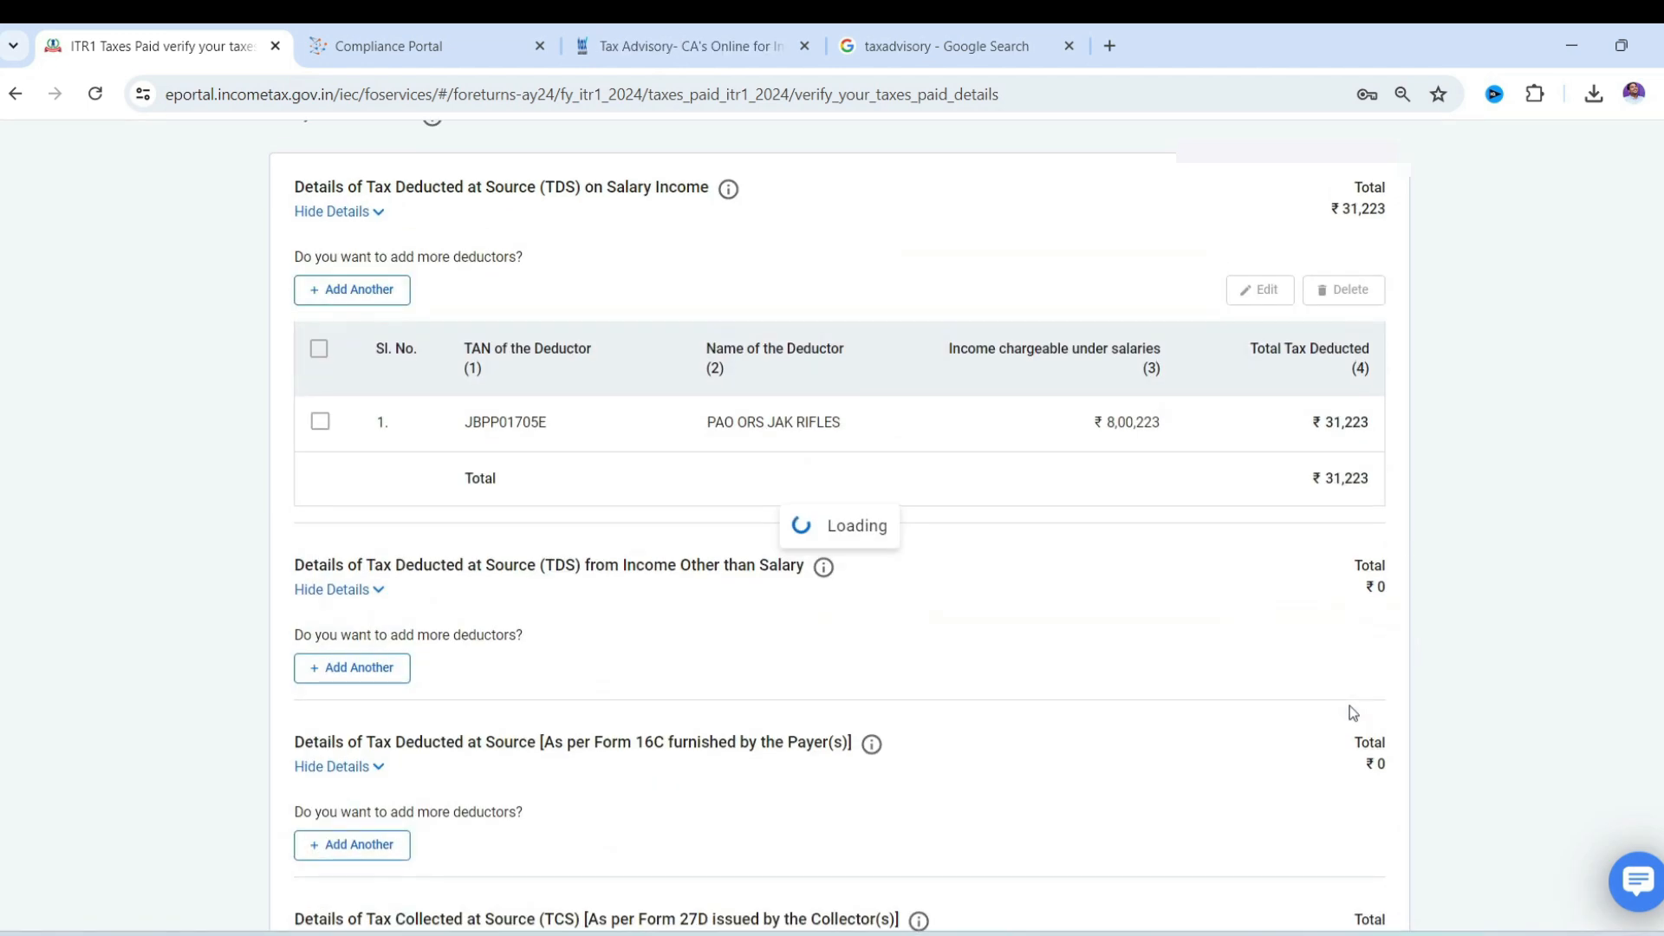
scroll(972, 519, "down", 2)
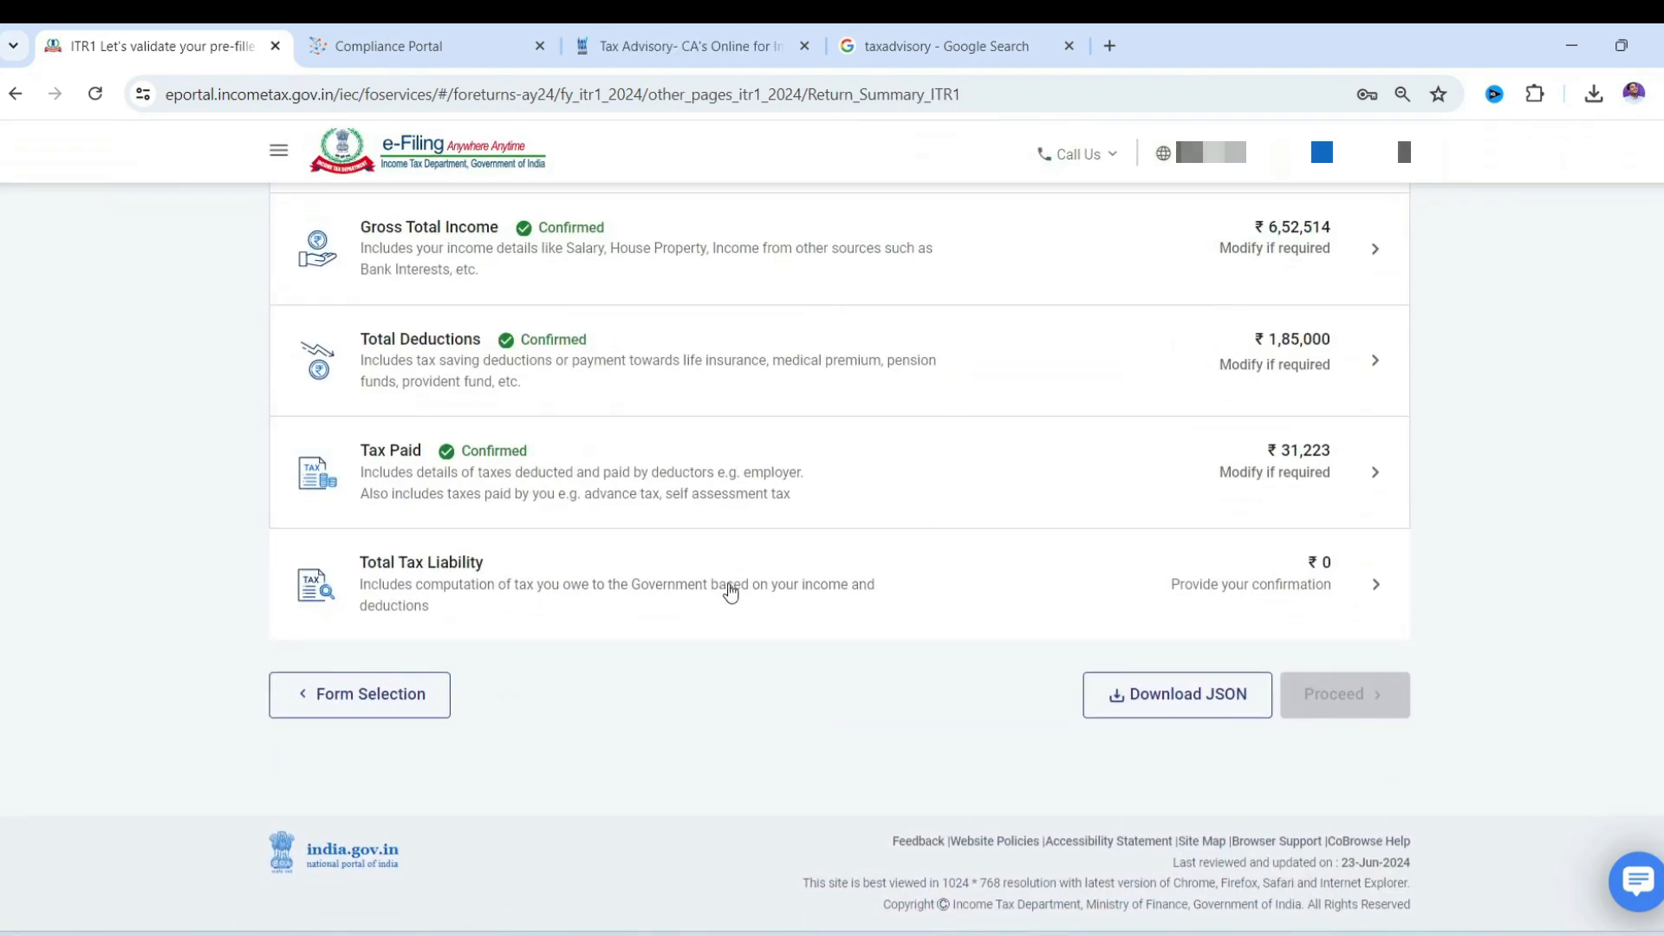
left_click(730, 586)
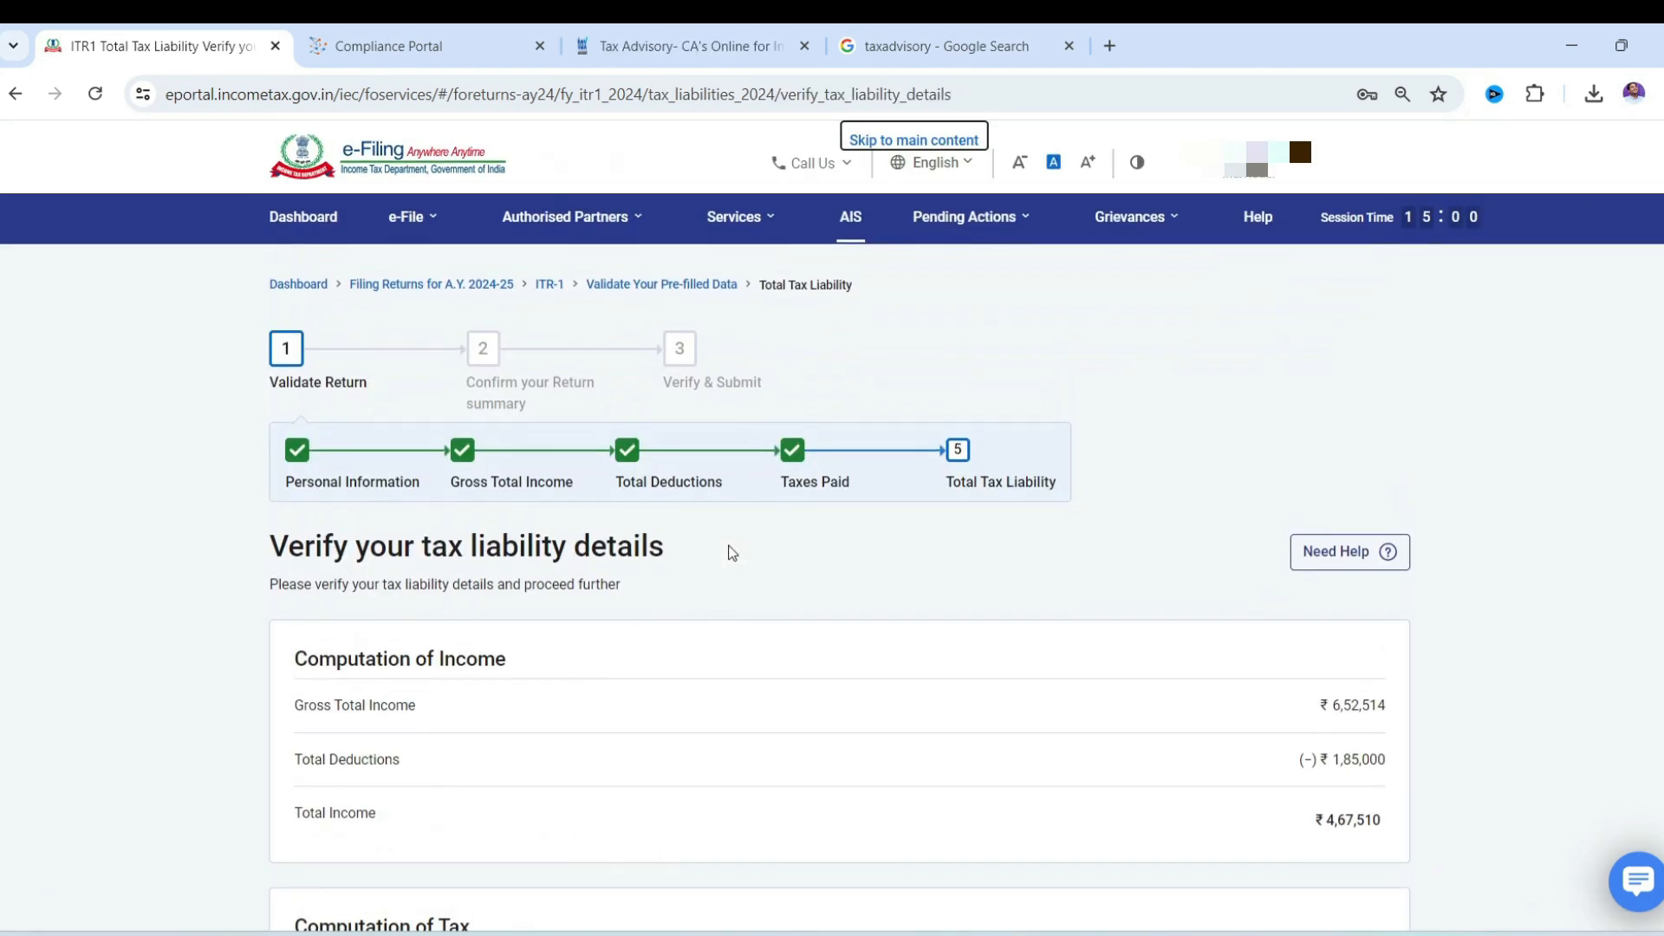
Step: Review the income and tax computation, including the gross total income, and confirm the Total Tax Liability details
scroll(732, 552, "down", 3)
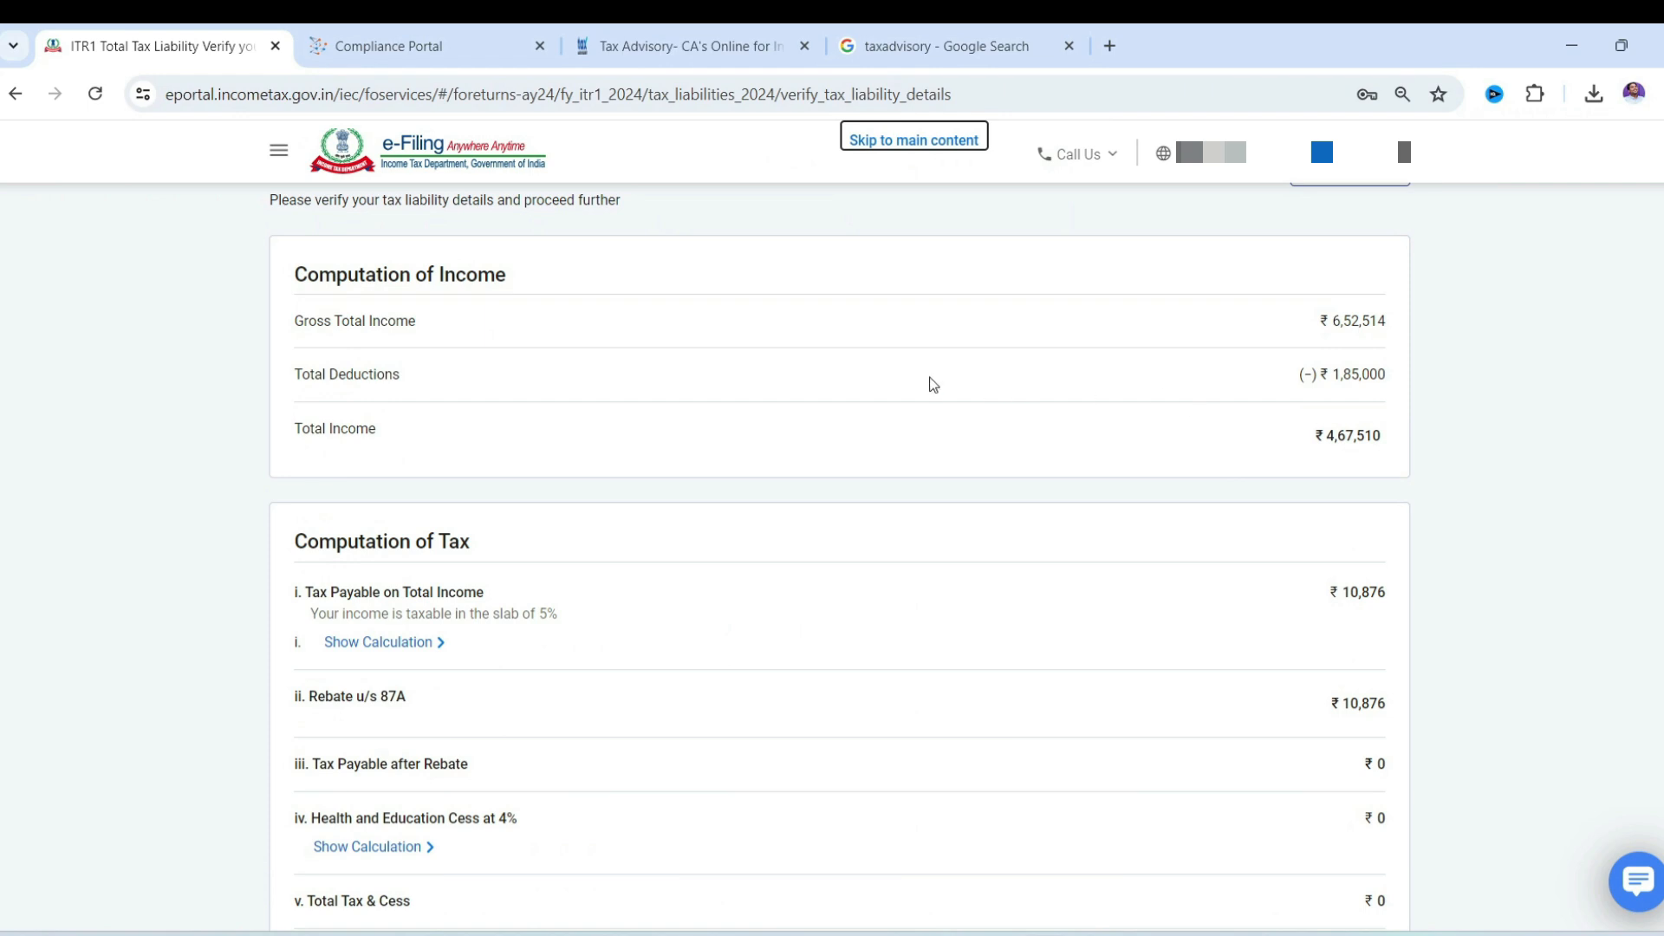
left_click_drag(312, 319, 413, 315)
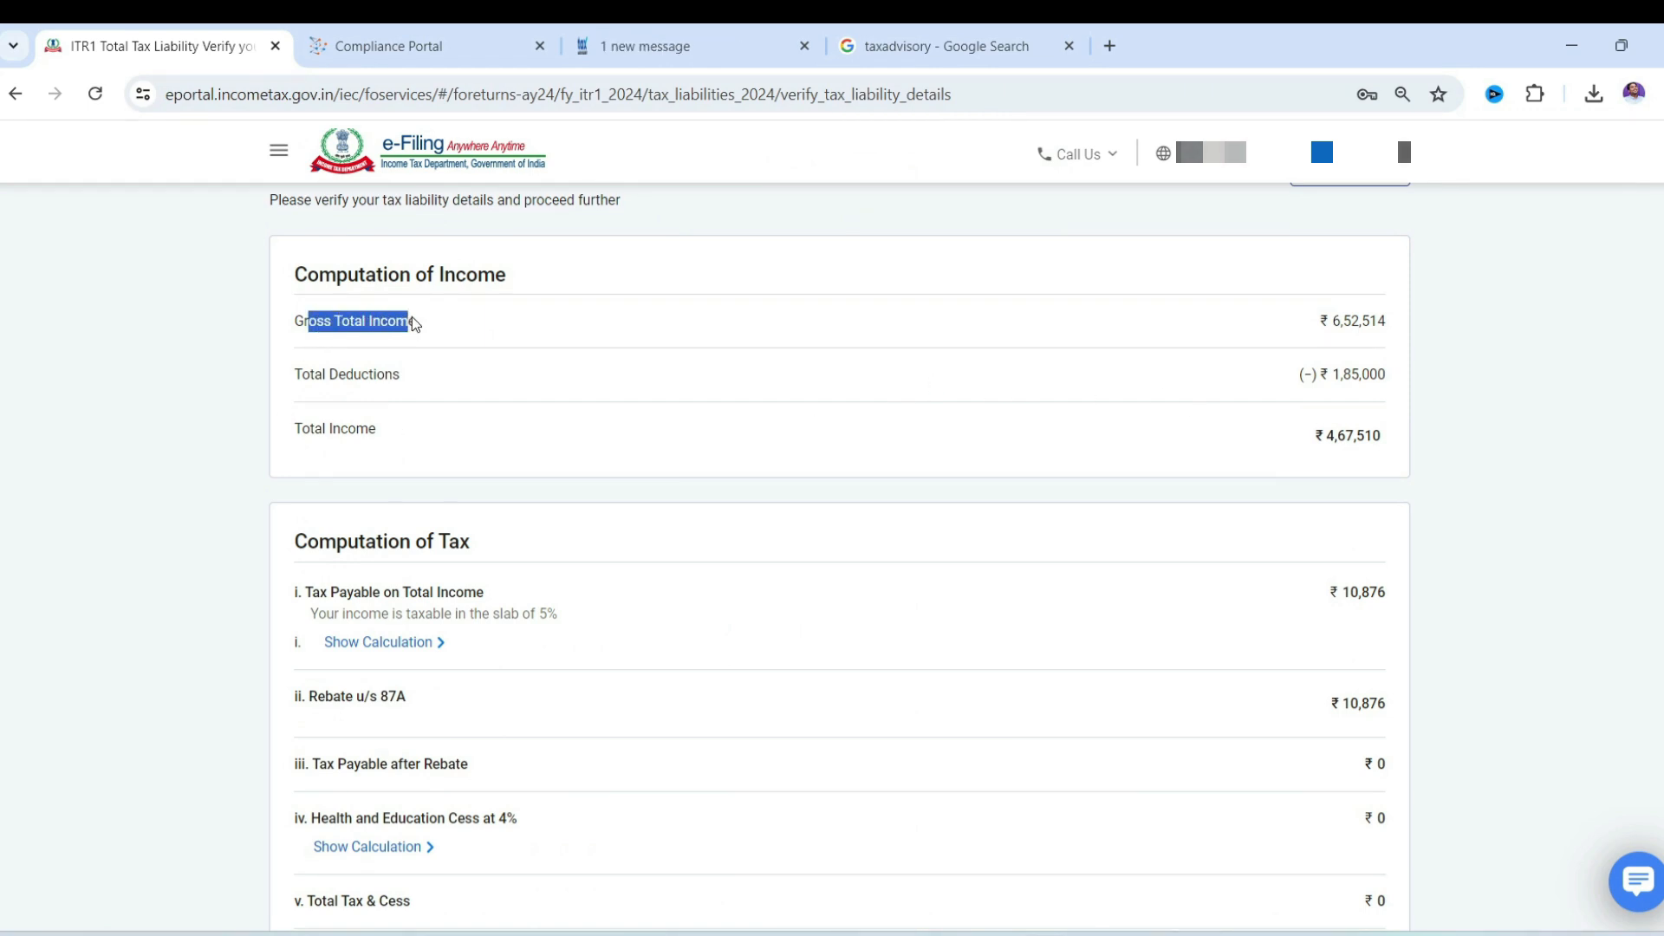
left_click(1330, 324)
left_click_drag(1330, 324, 1376, 325)
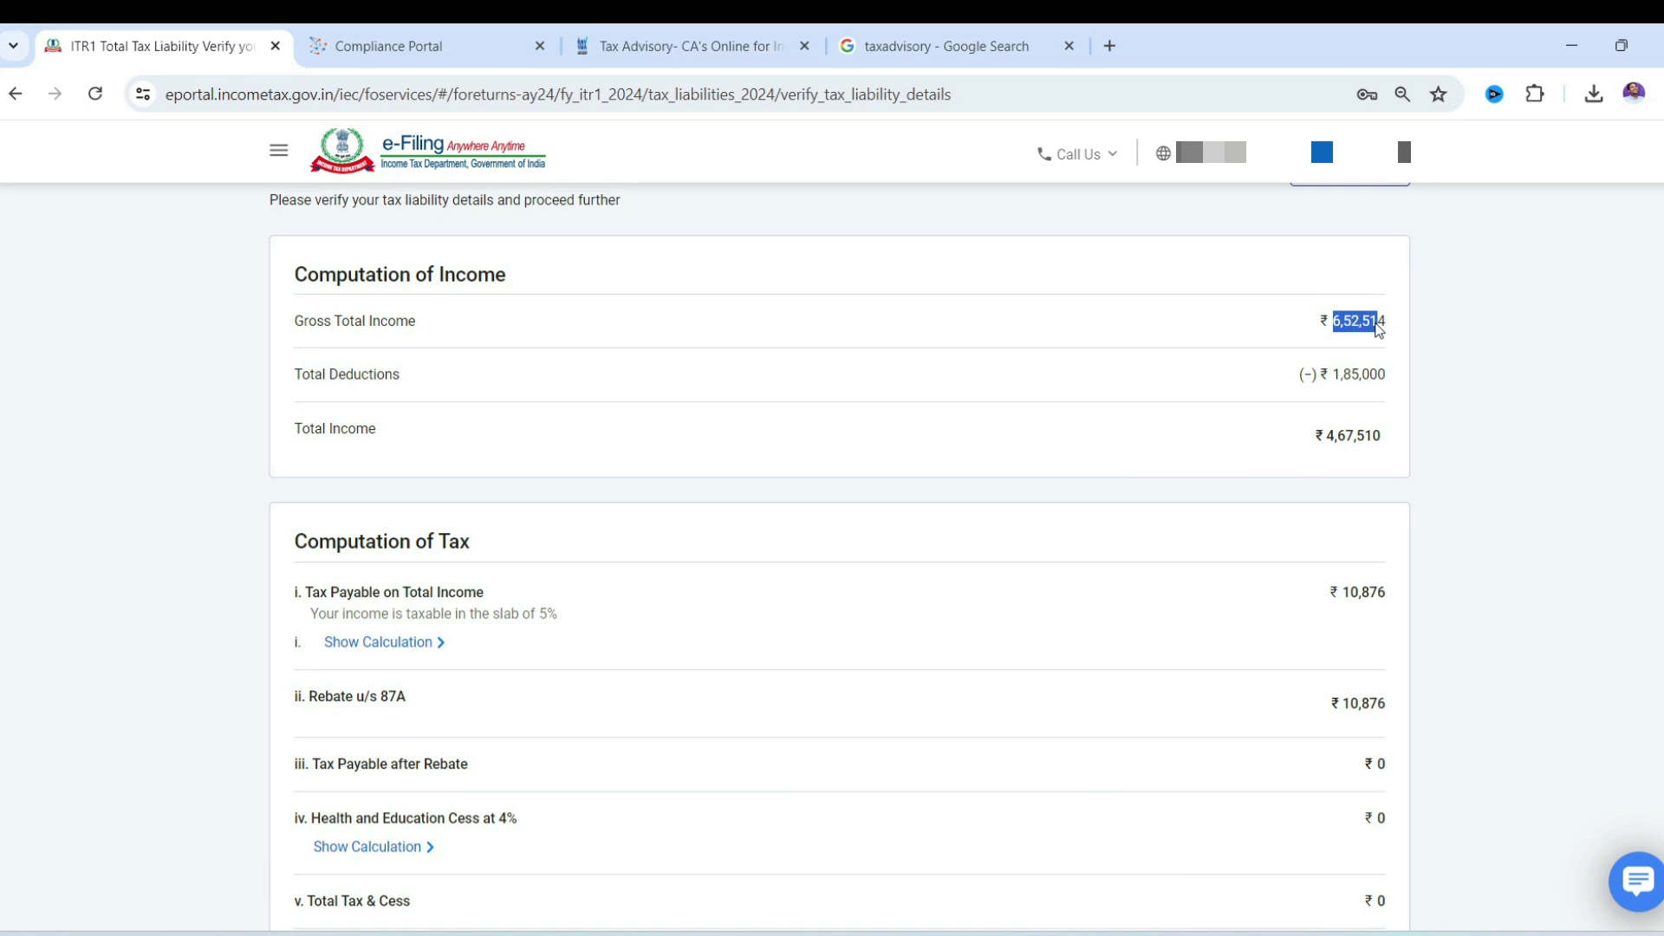
scroll(1379, 334, "down", 5)
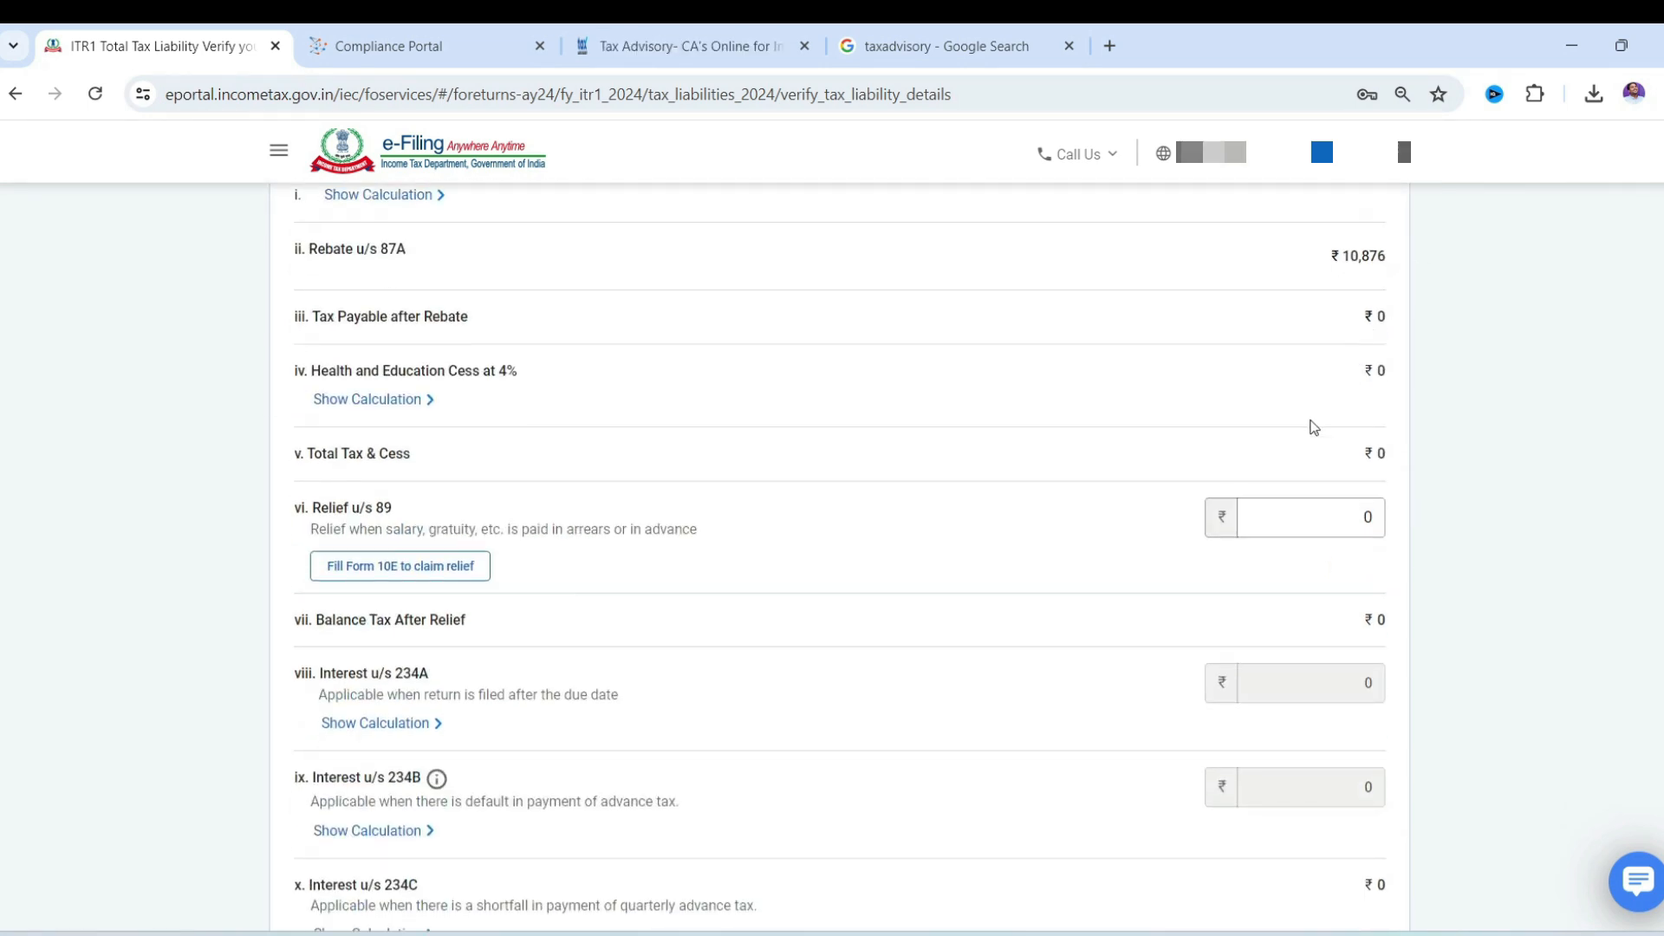
scroll(1308, 427, "down", 7)
left_click(1381, 711)
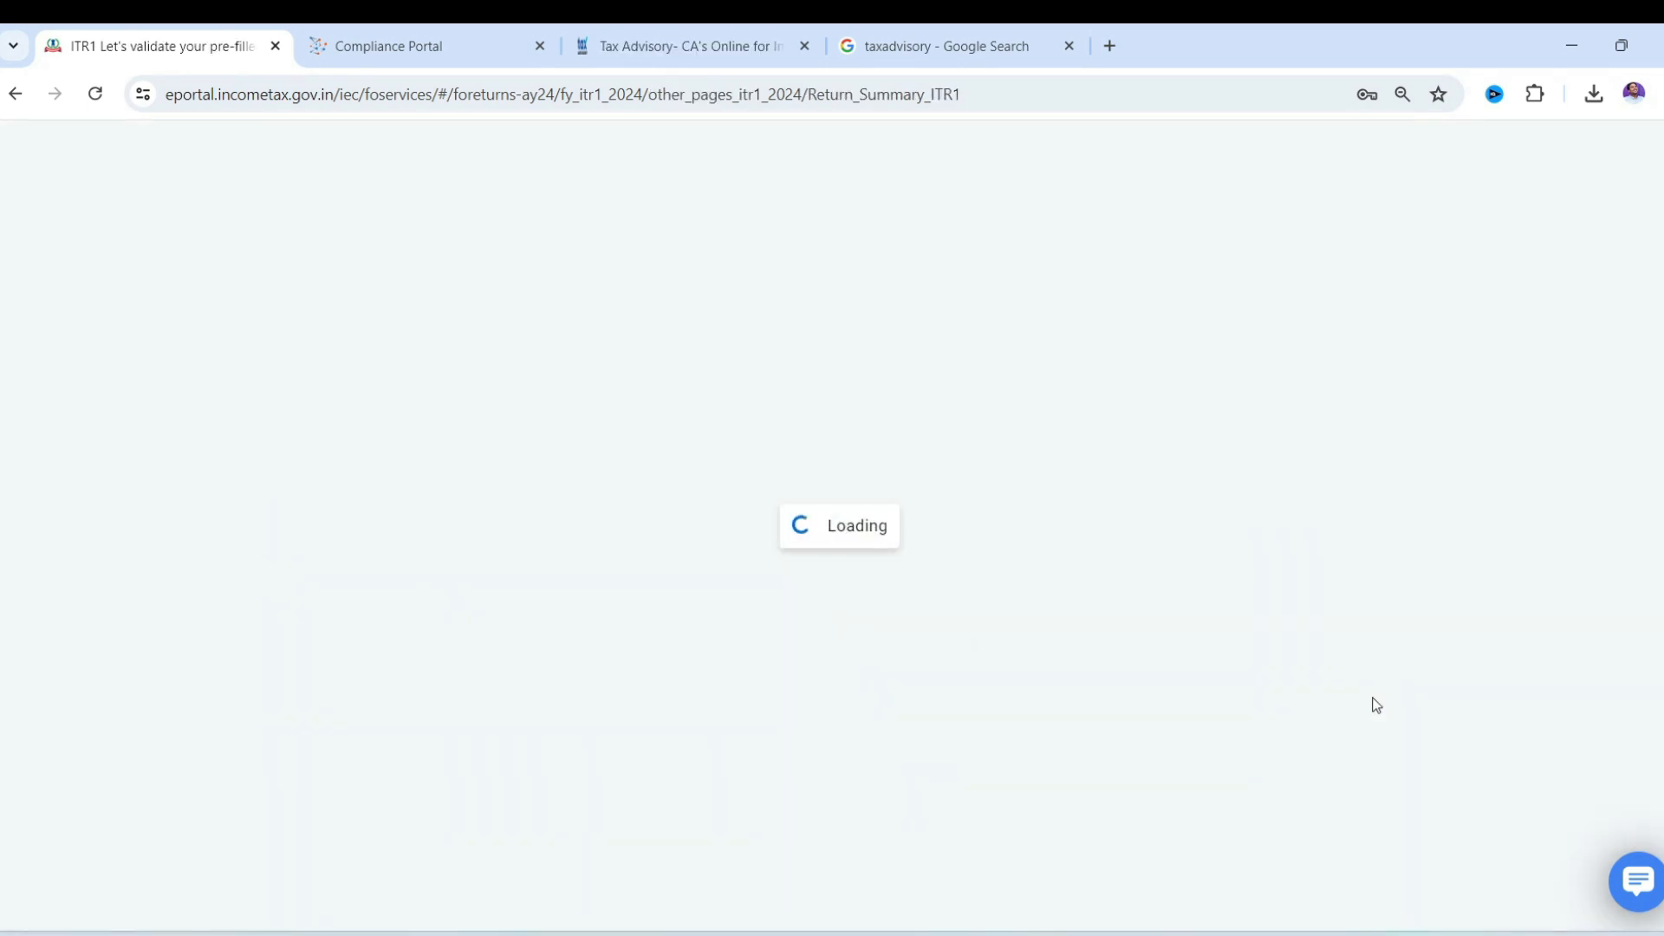
Step: Proceed from the return summary to the tax summary and compare the refund amount with the tax deducted in the salary TDS certificate image
scroll(1372, 702, "down", 7)
left_click(1329, 709)
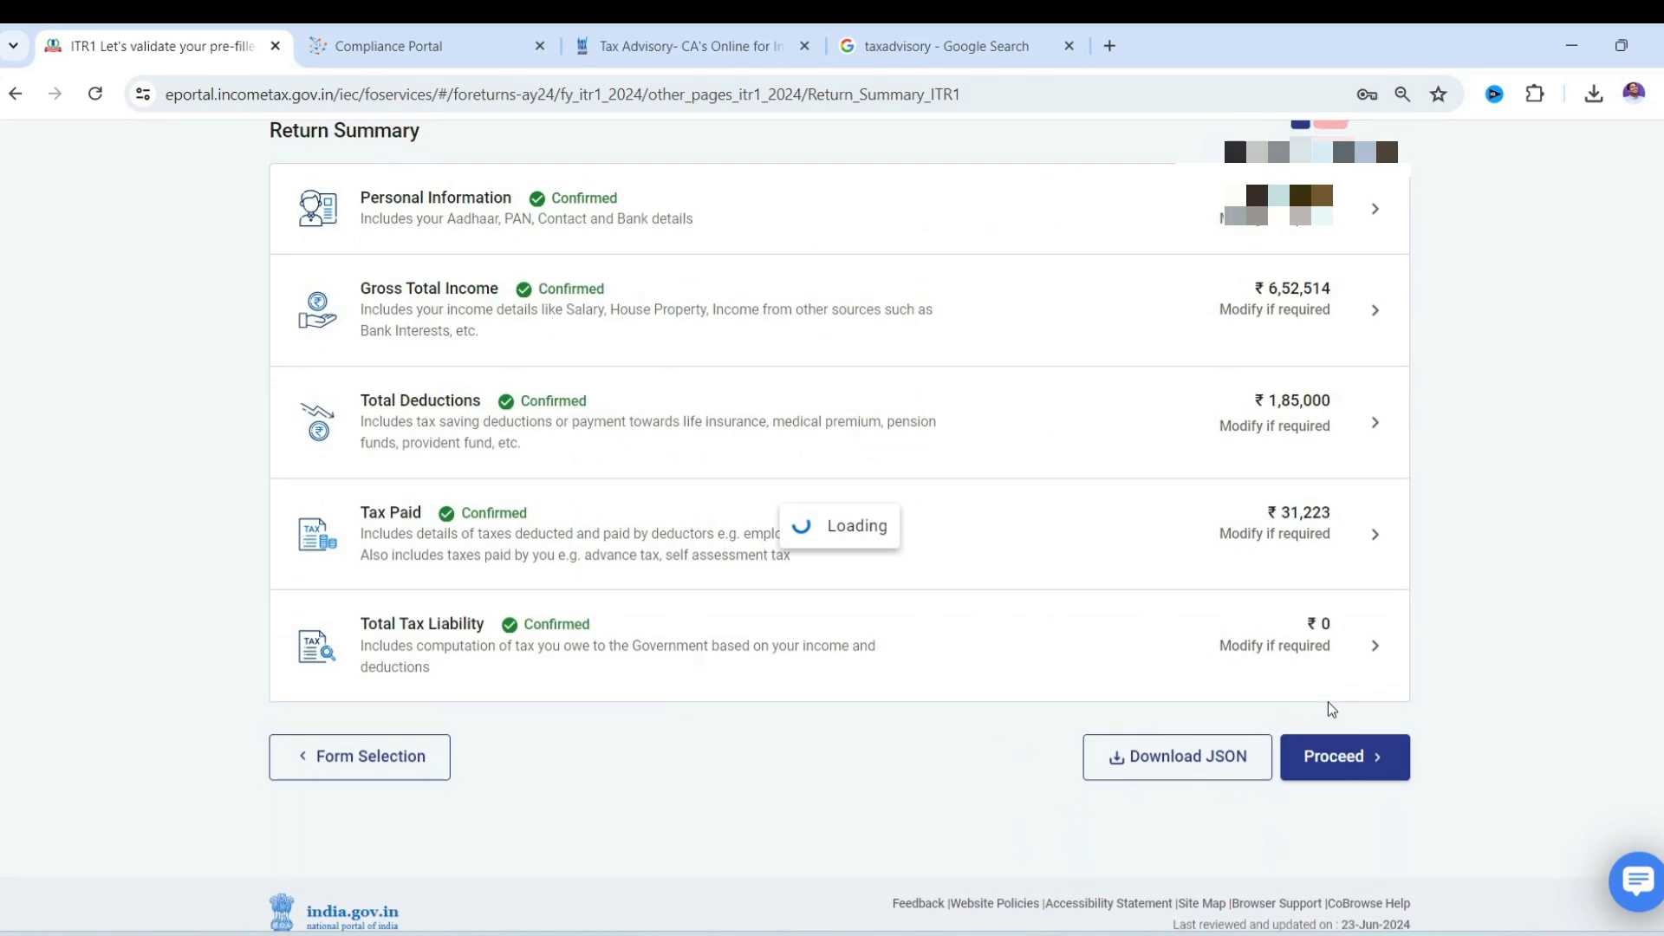
scroll(1311, 593, "down", 5)
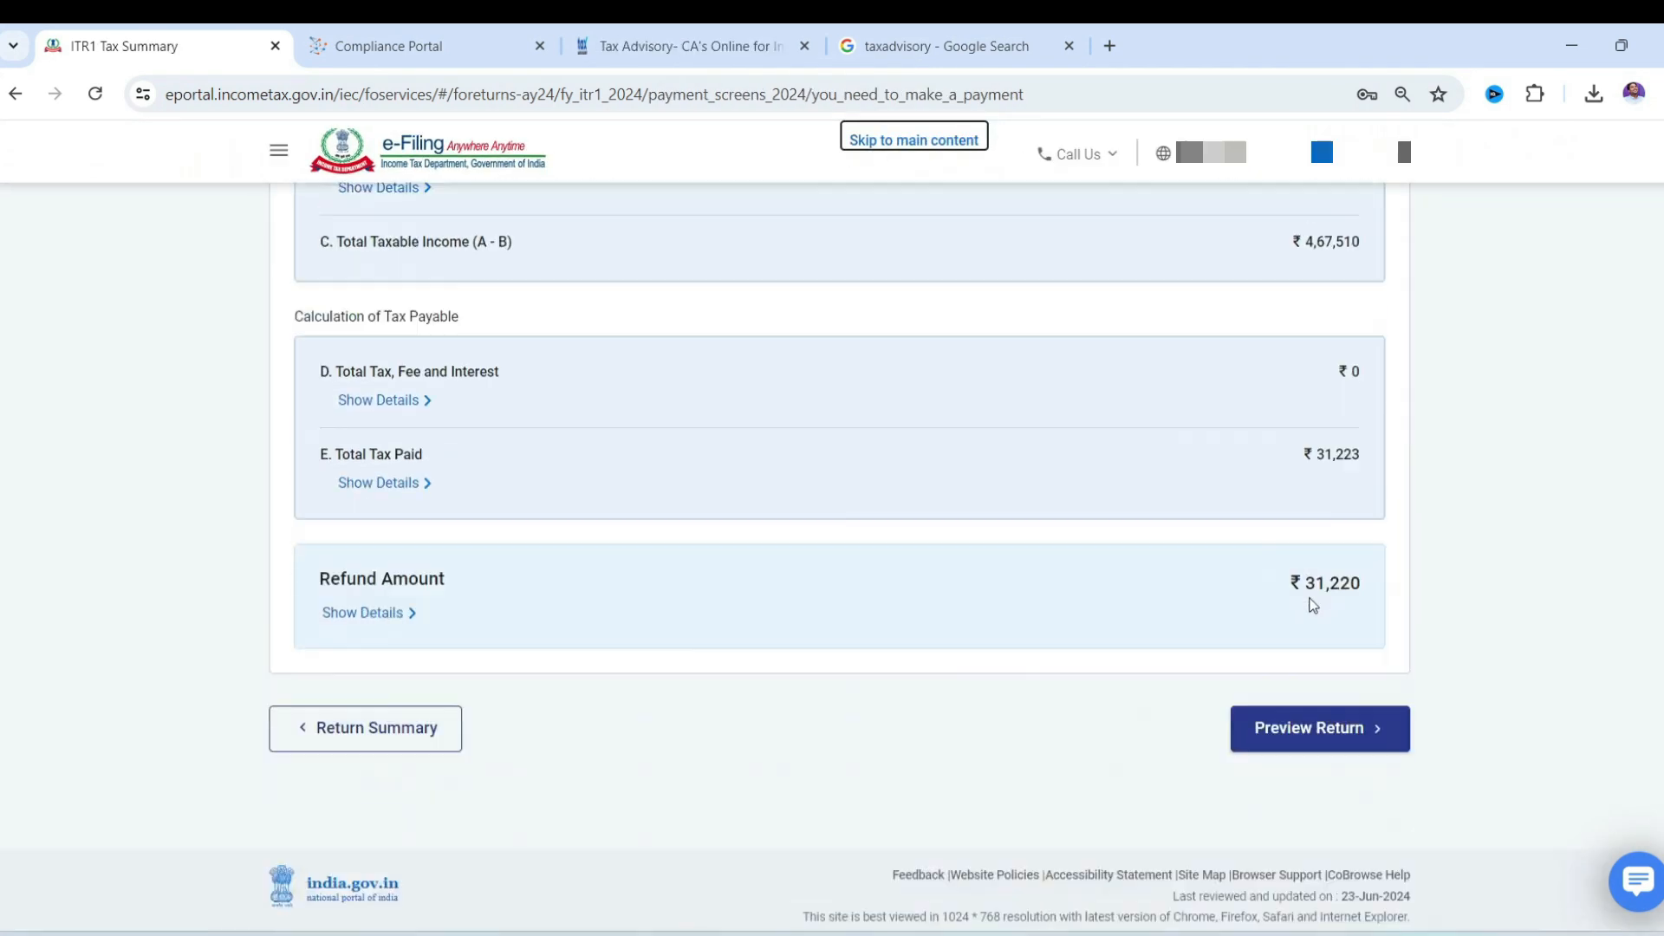
left_click_drag(1363, 546, 1308, 551)
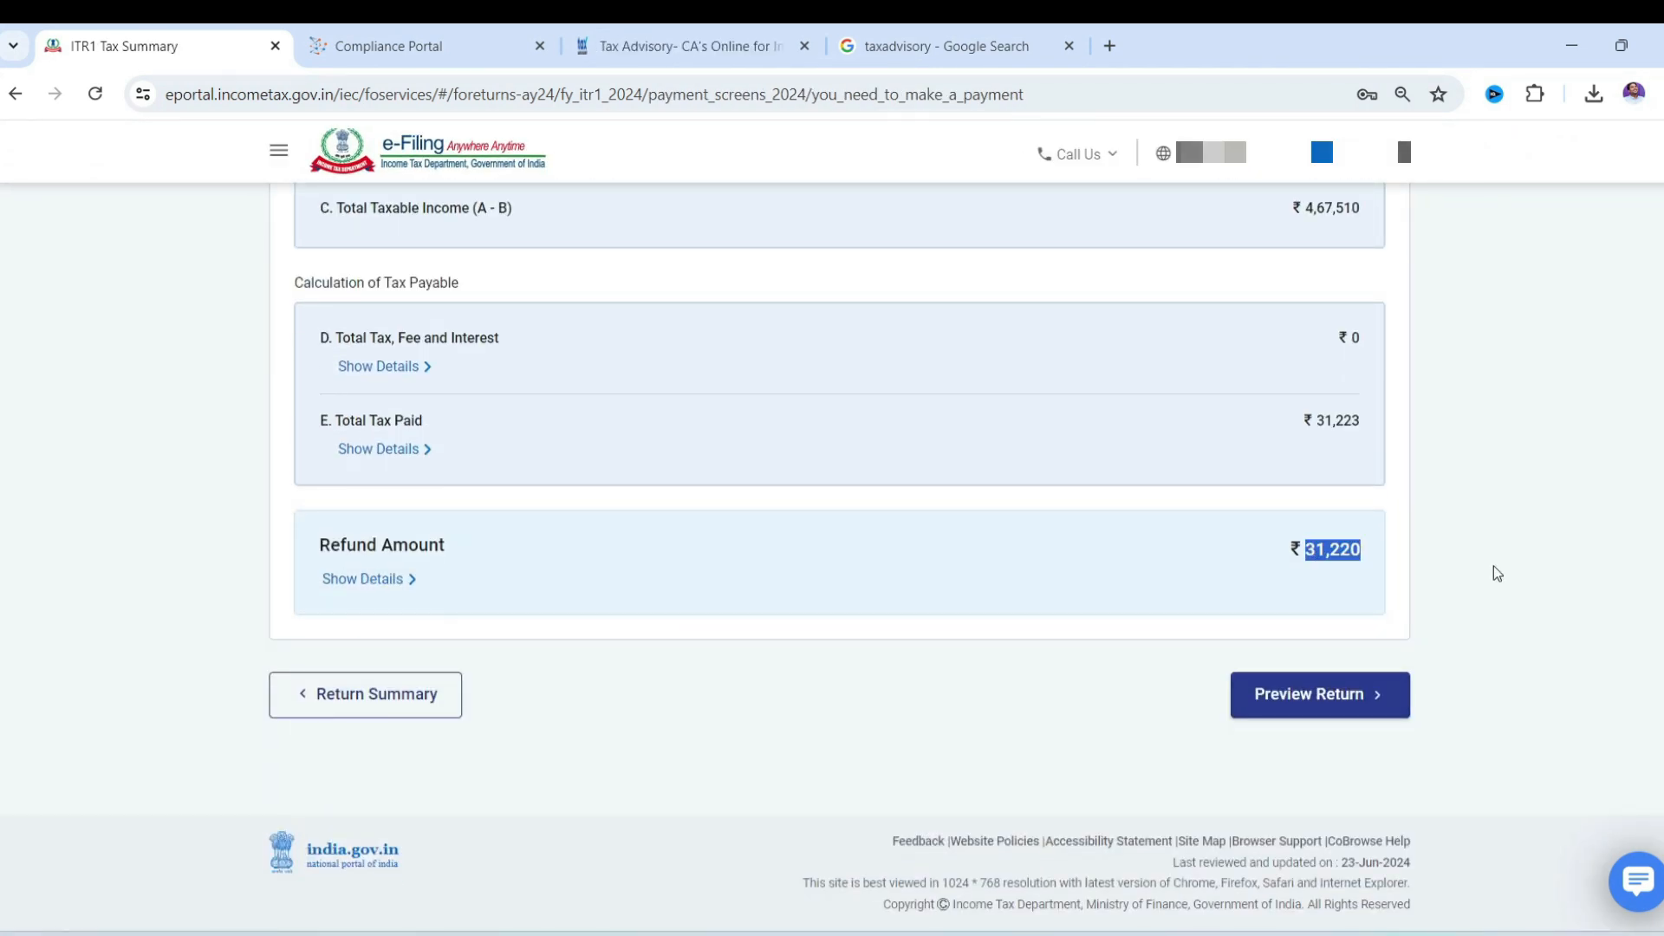
key("alt+Tab")
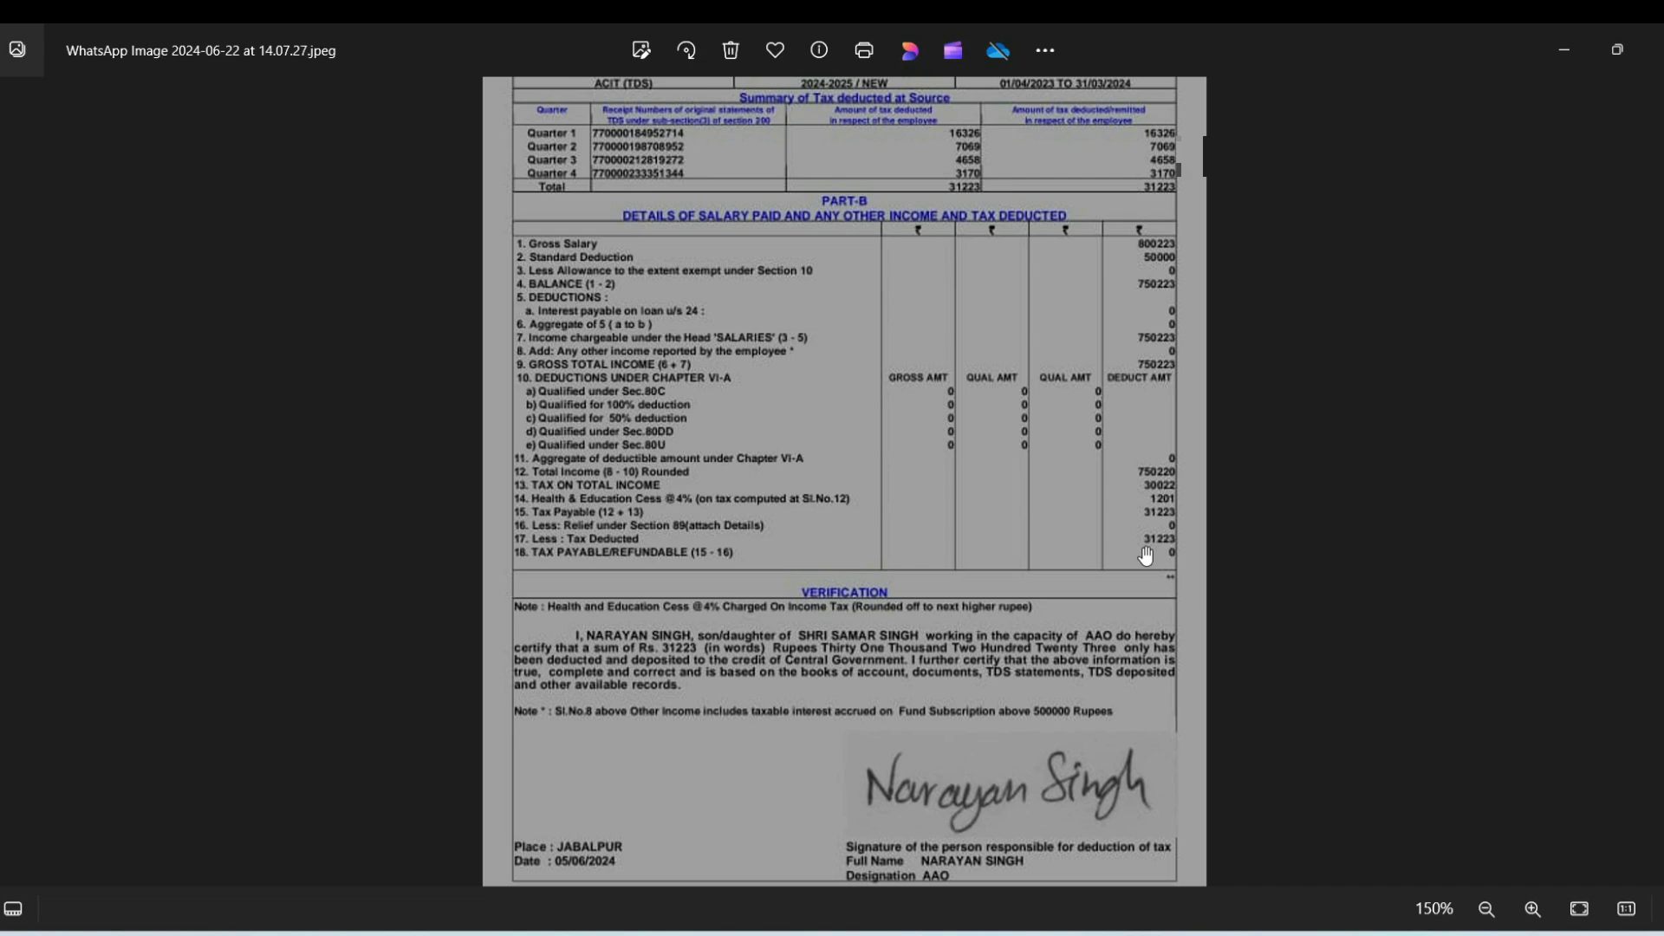
key("alt+Tab")
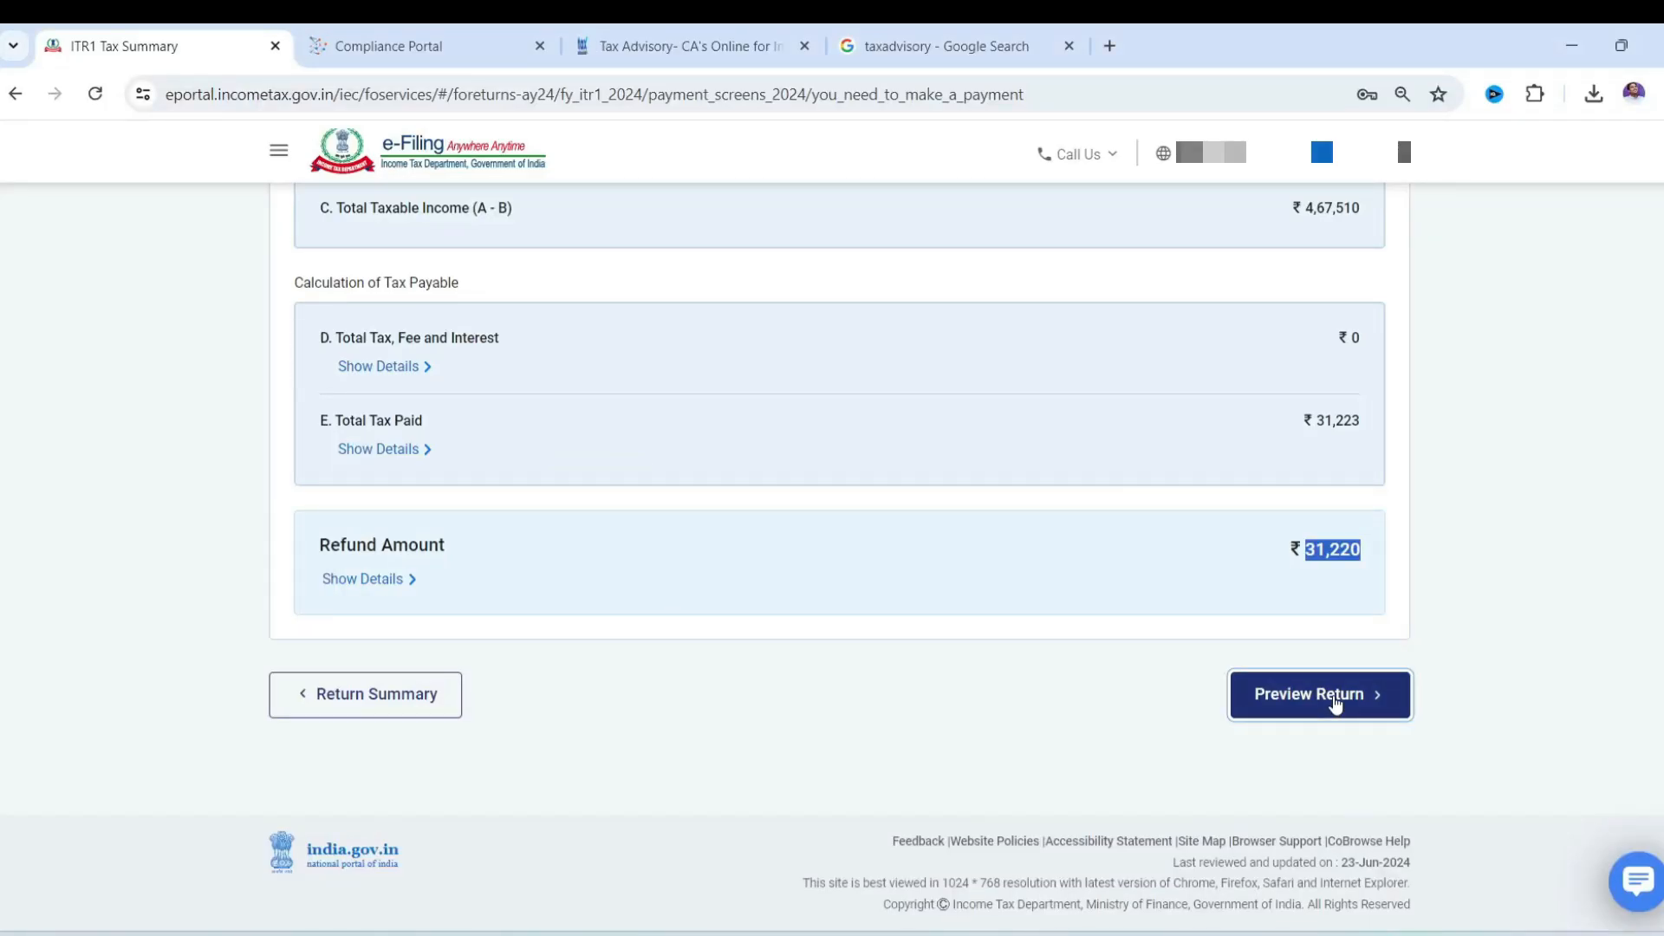
Step: Open the Preview and Submit stage, accept the declaration without TRP details, and proceed to the return preview
left_click(1338, 698)
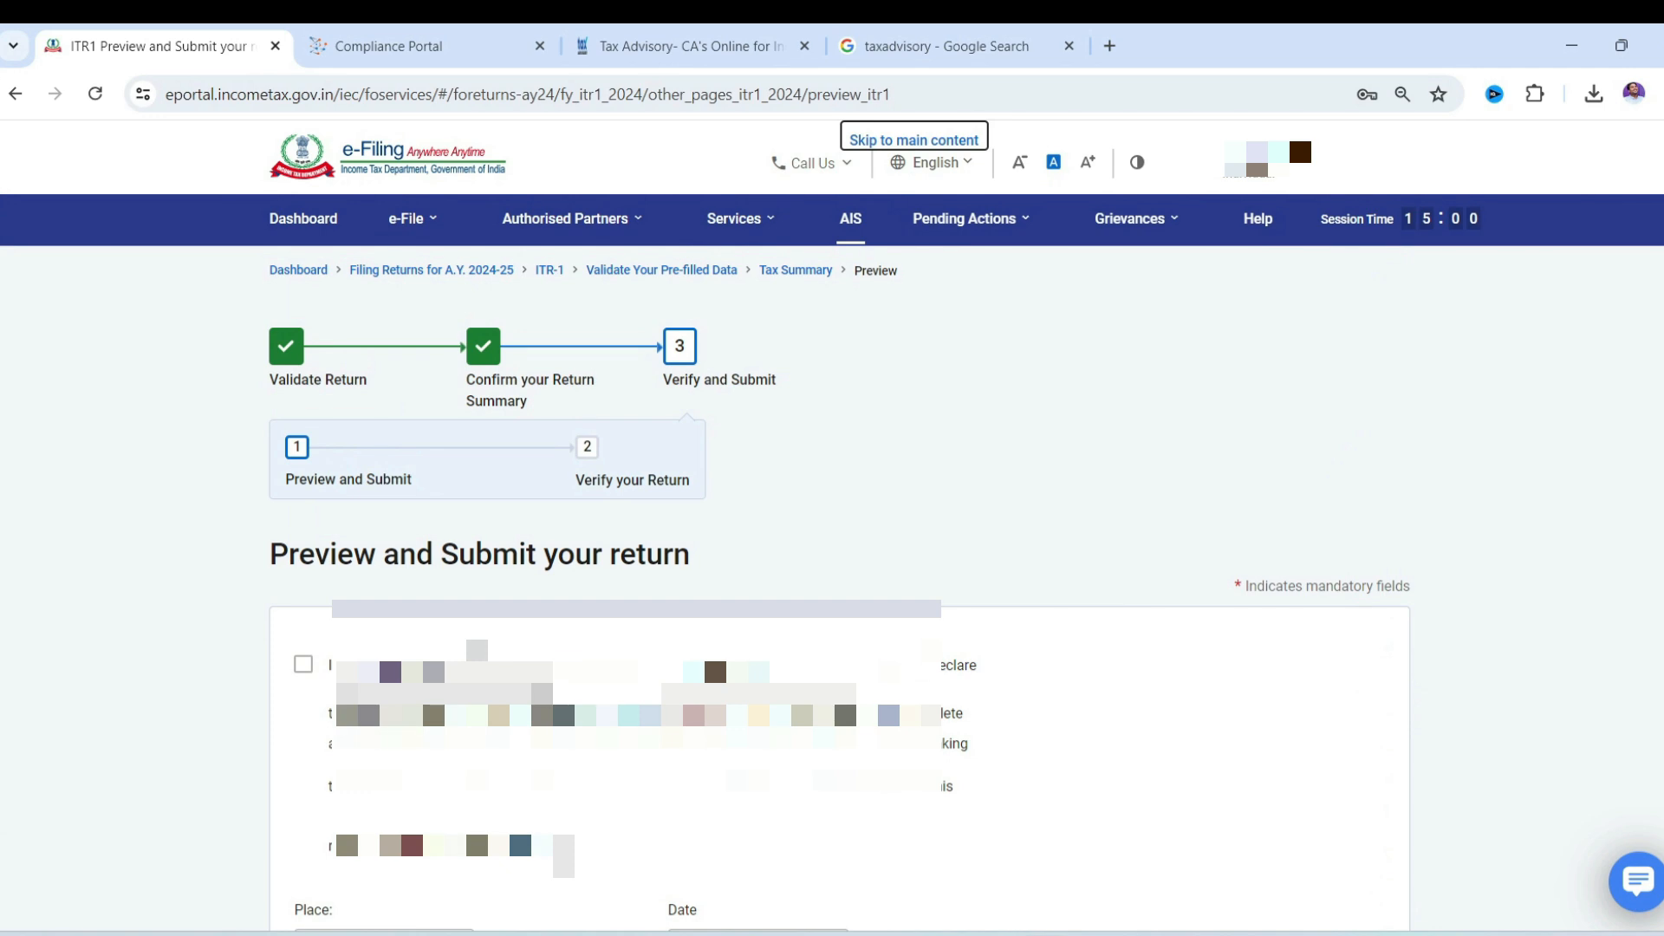
left_click(300, 667)
scroll(1531, 754, "down", 8)
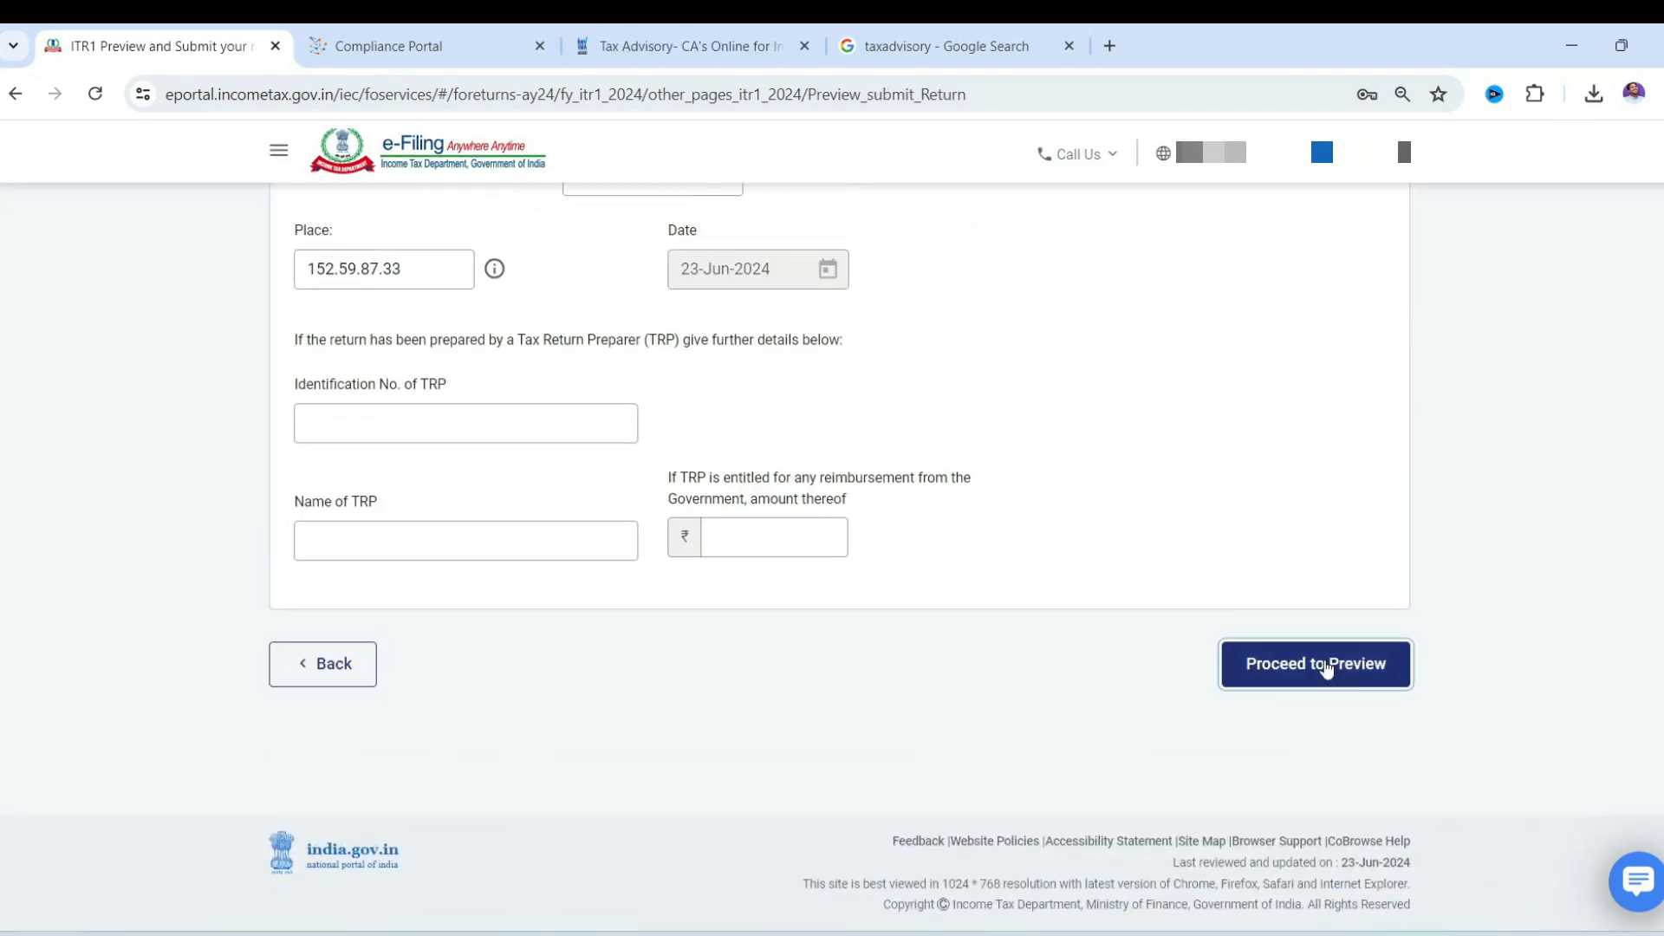
left_click(1326, 669)
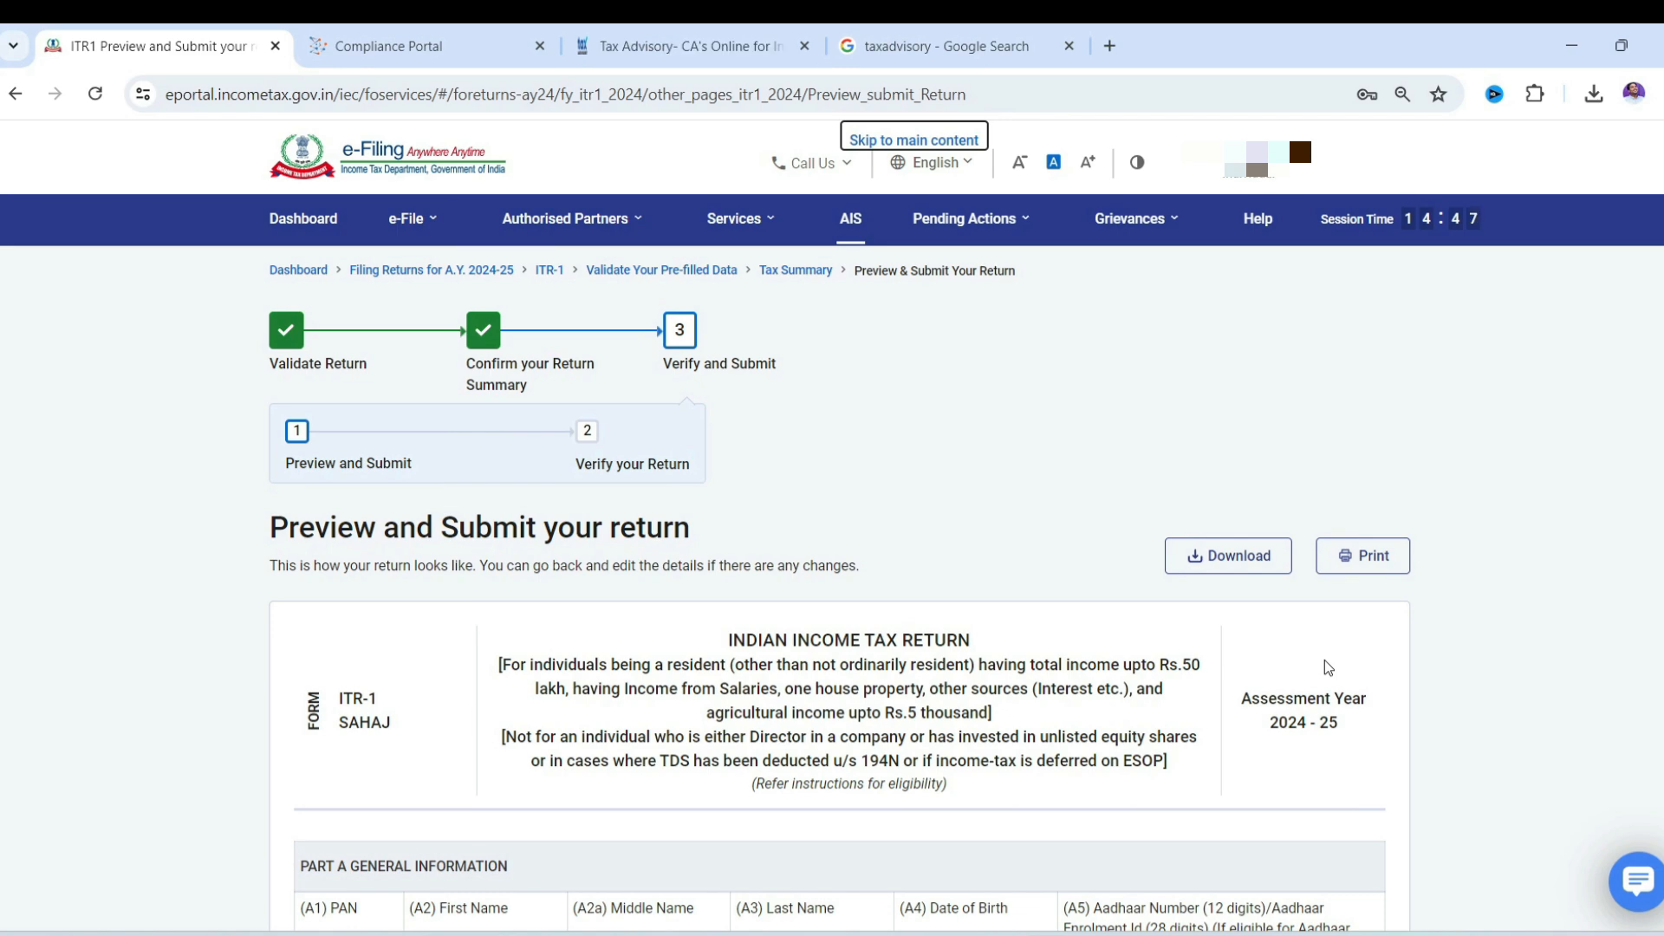
Step: Review the previewed ITR-1 form through to its verification section and submit it for validation
scroll(1500, 533, "down", 20)
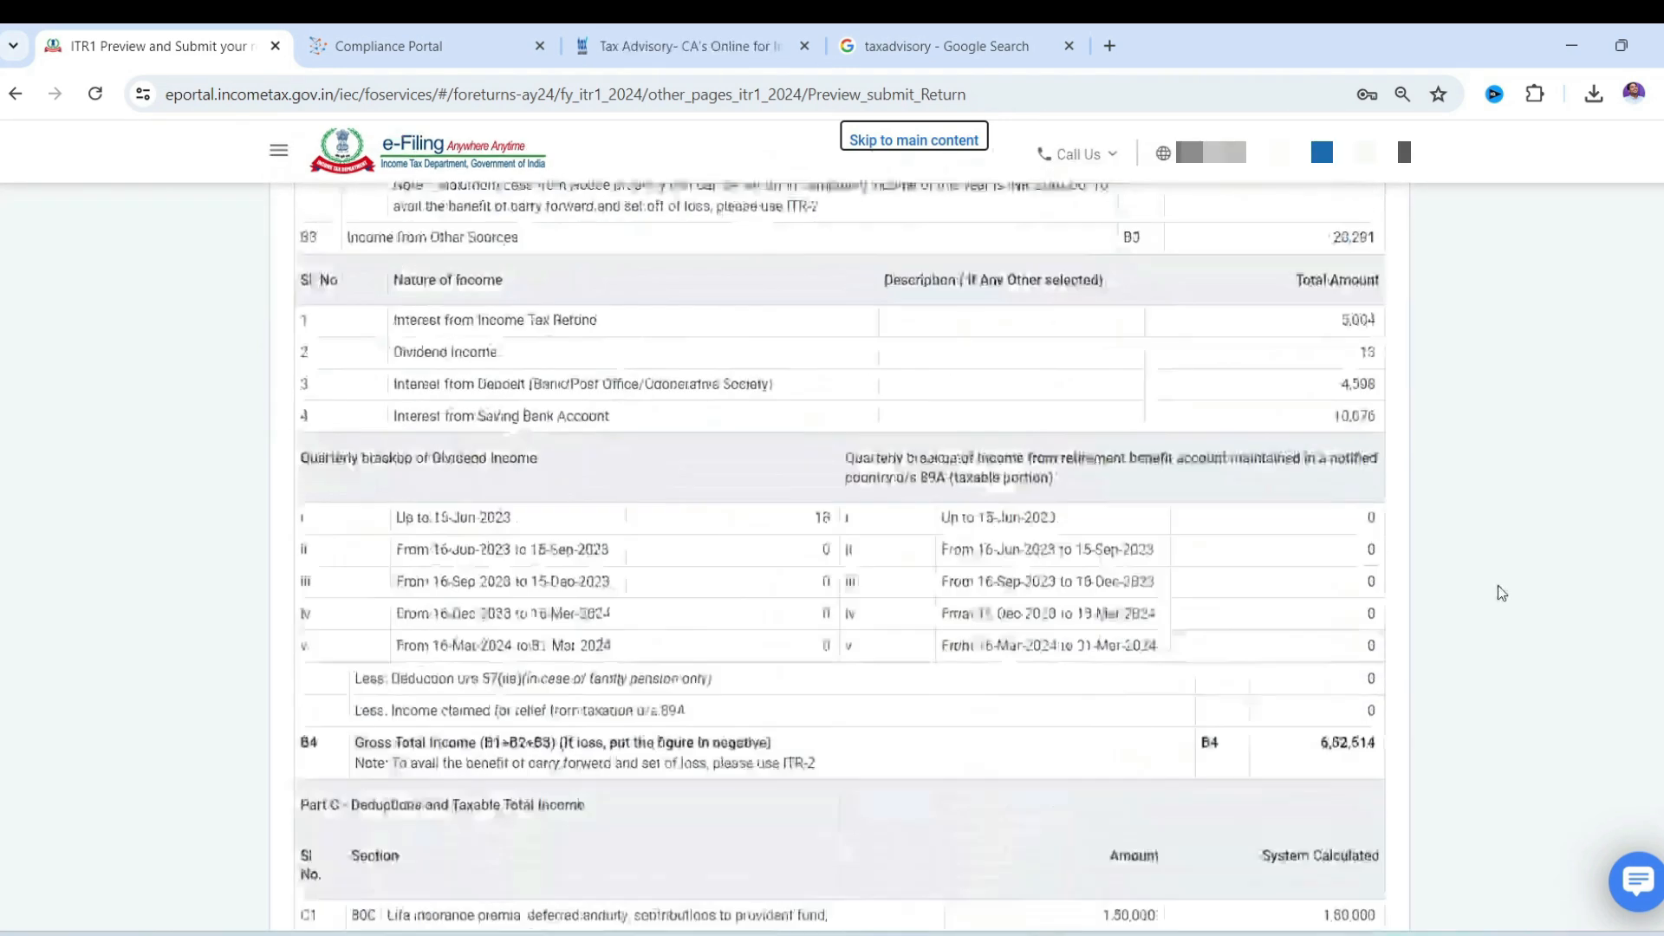
scroll(1500, 586, "down", 20)
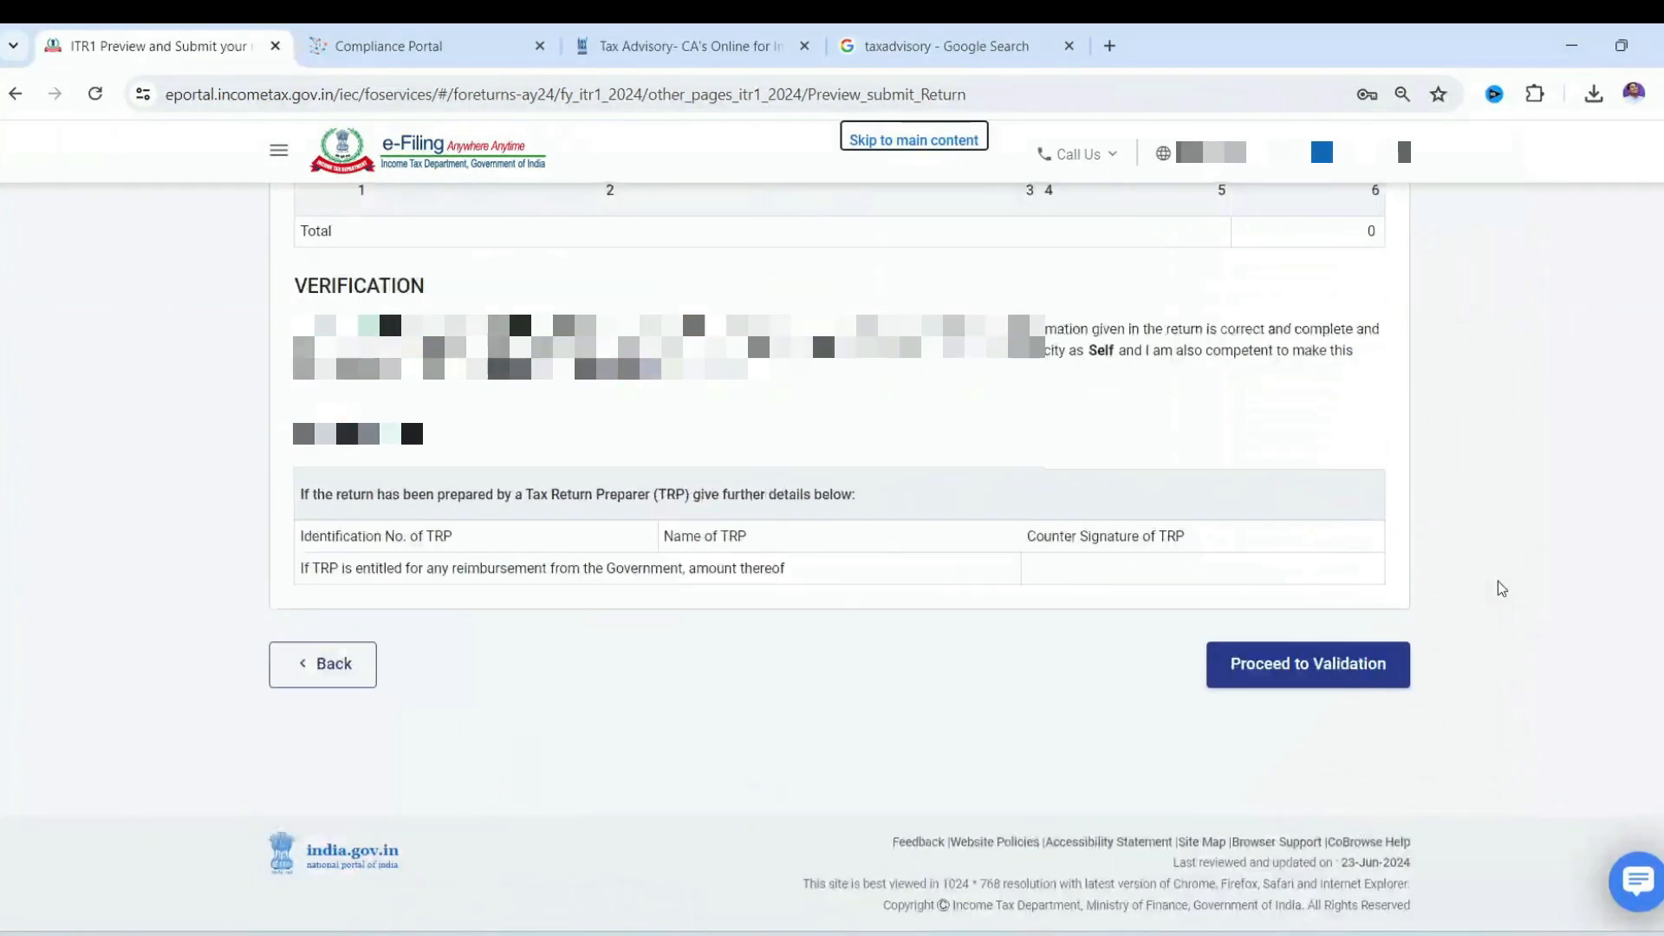
left_click(1324, 657)
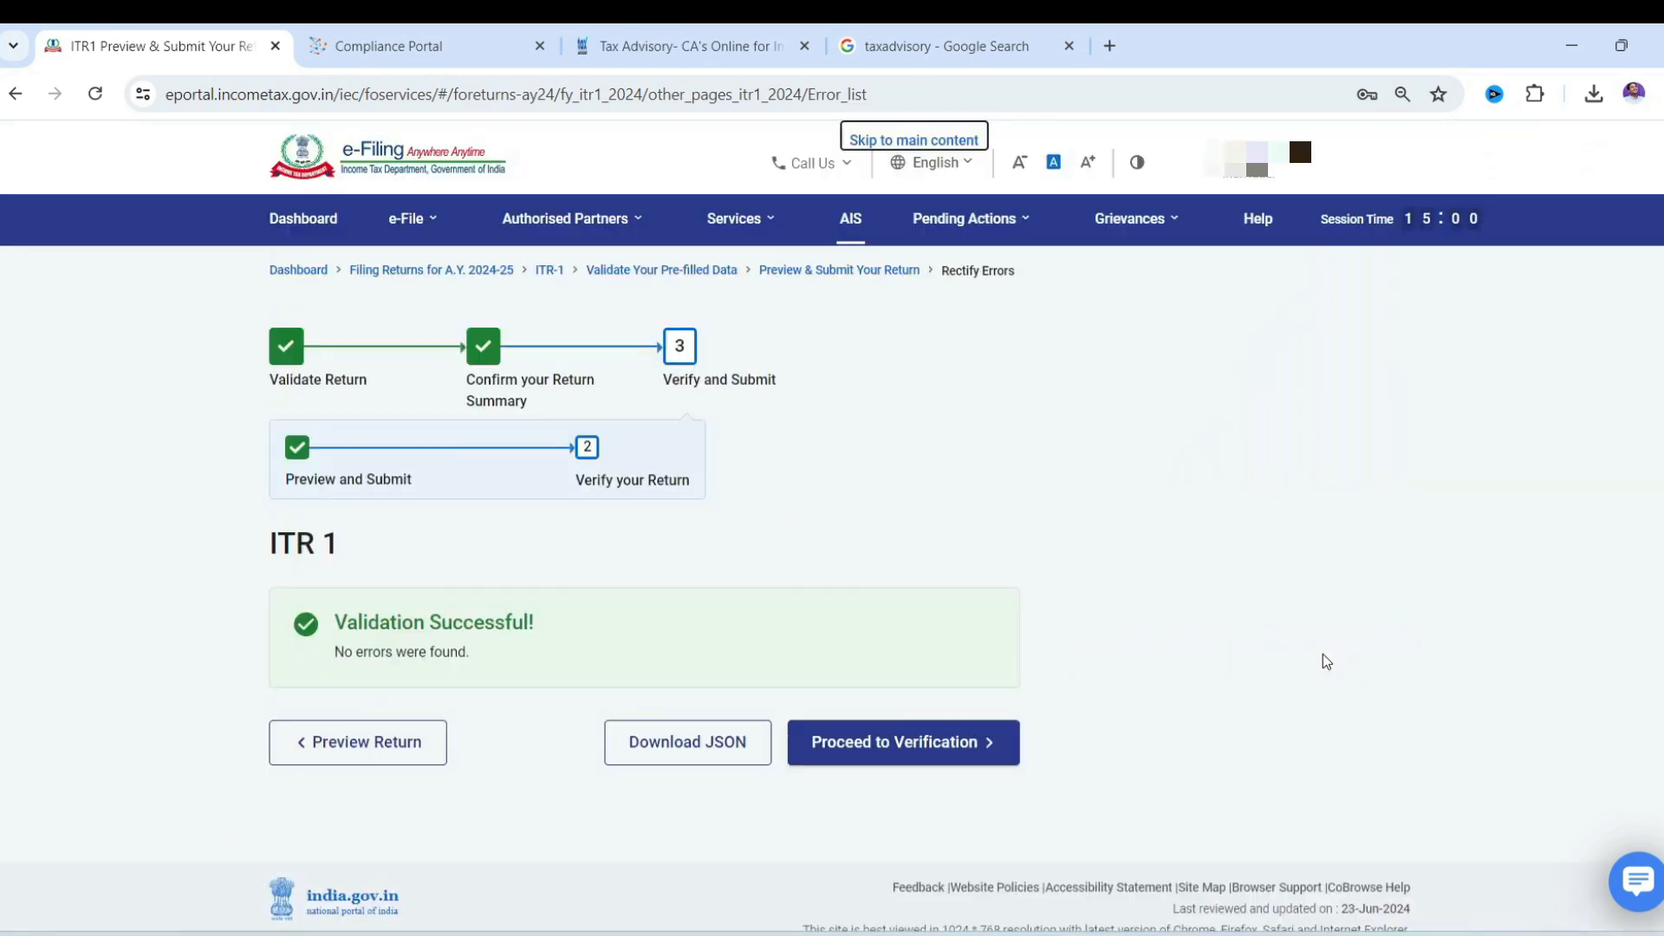